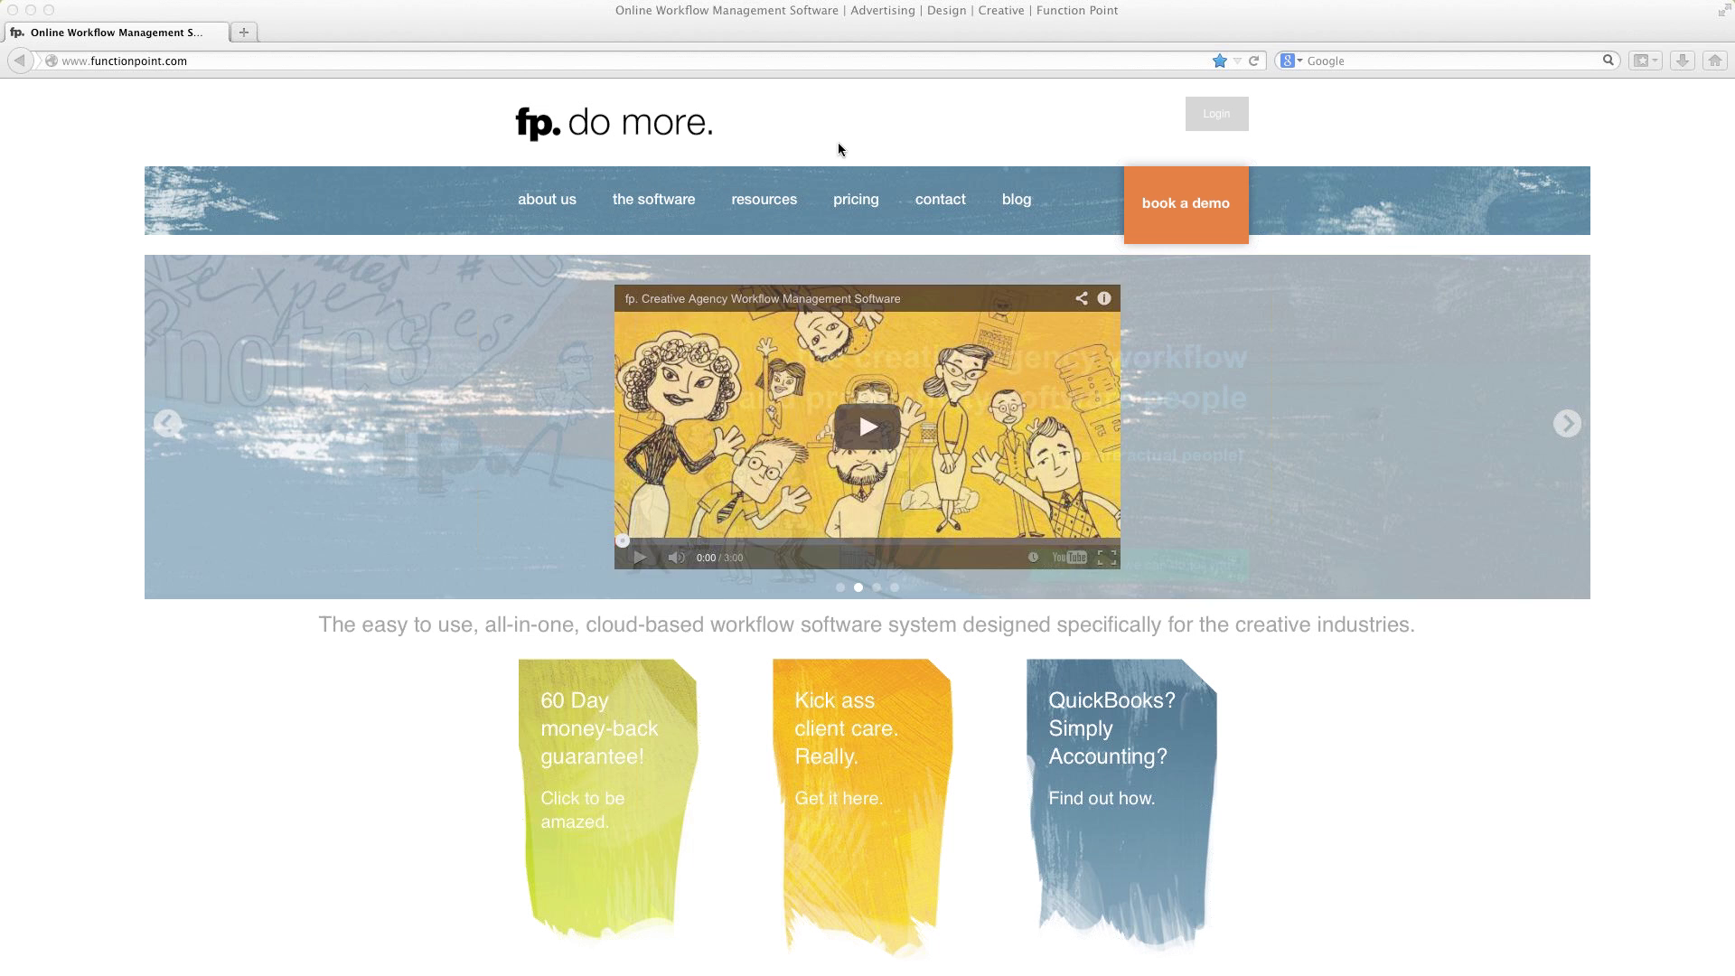
Step: Sign in to Function Point with the company name, username and account password
click(838, 142)
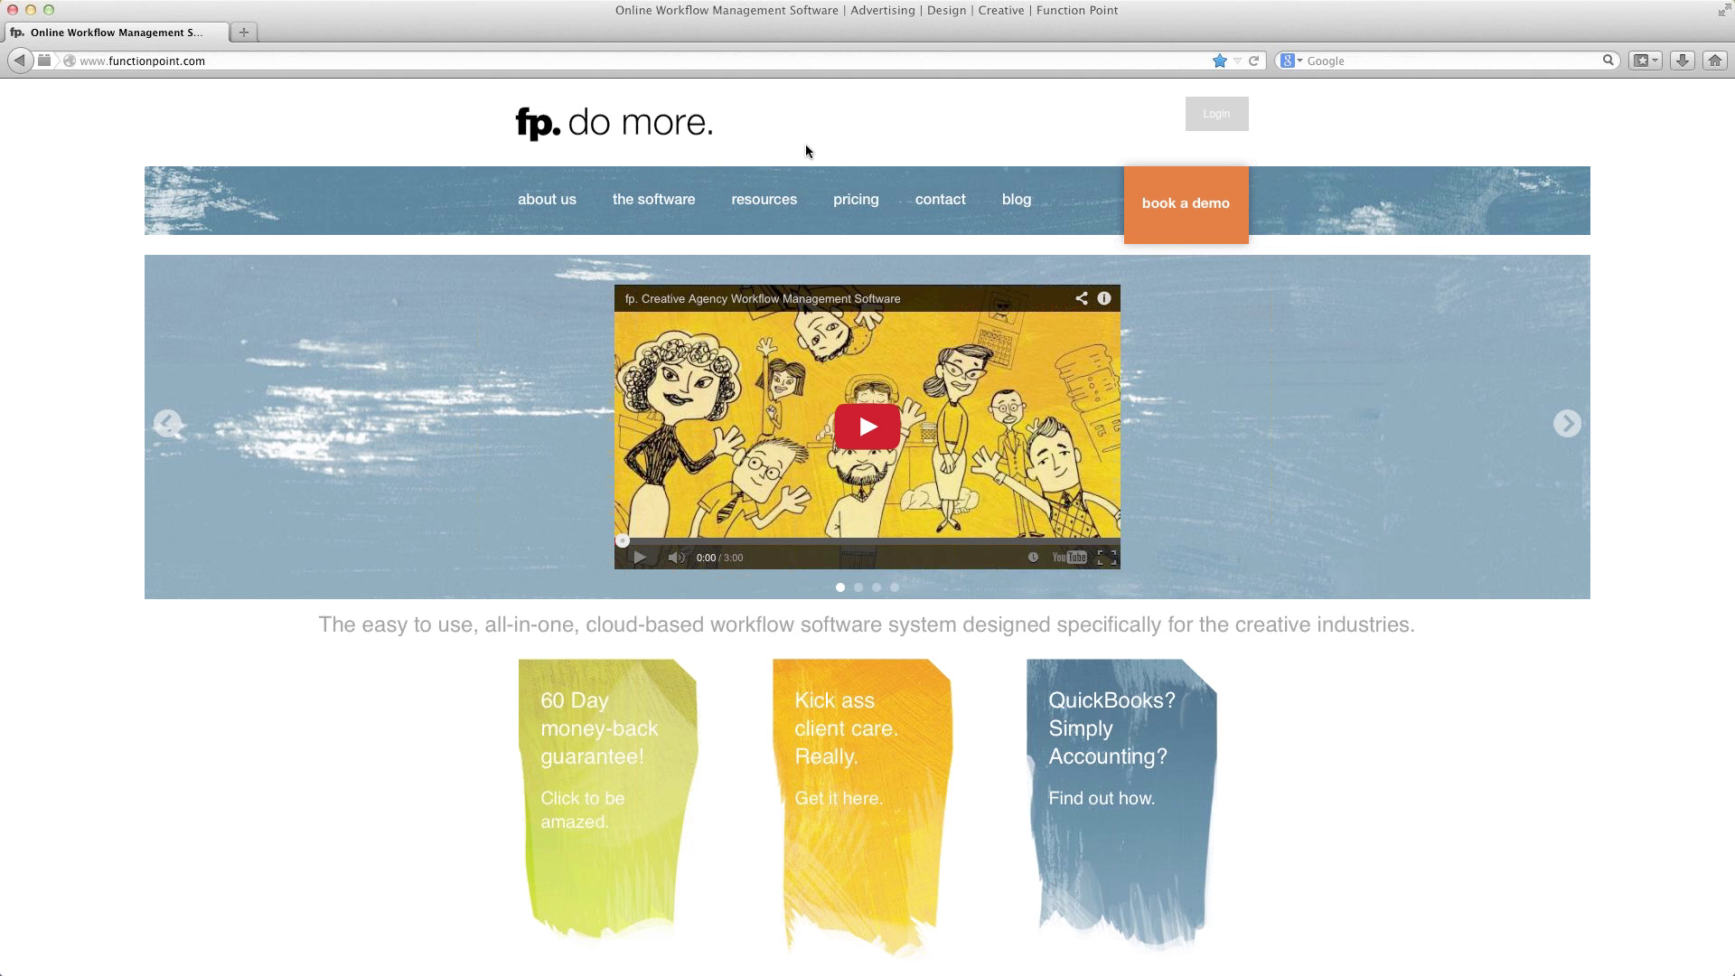
click(1228, 113)
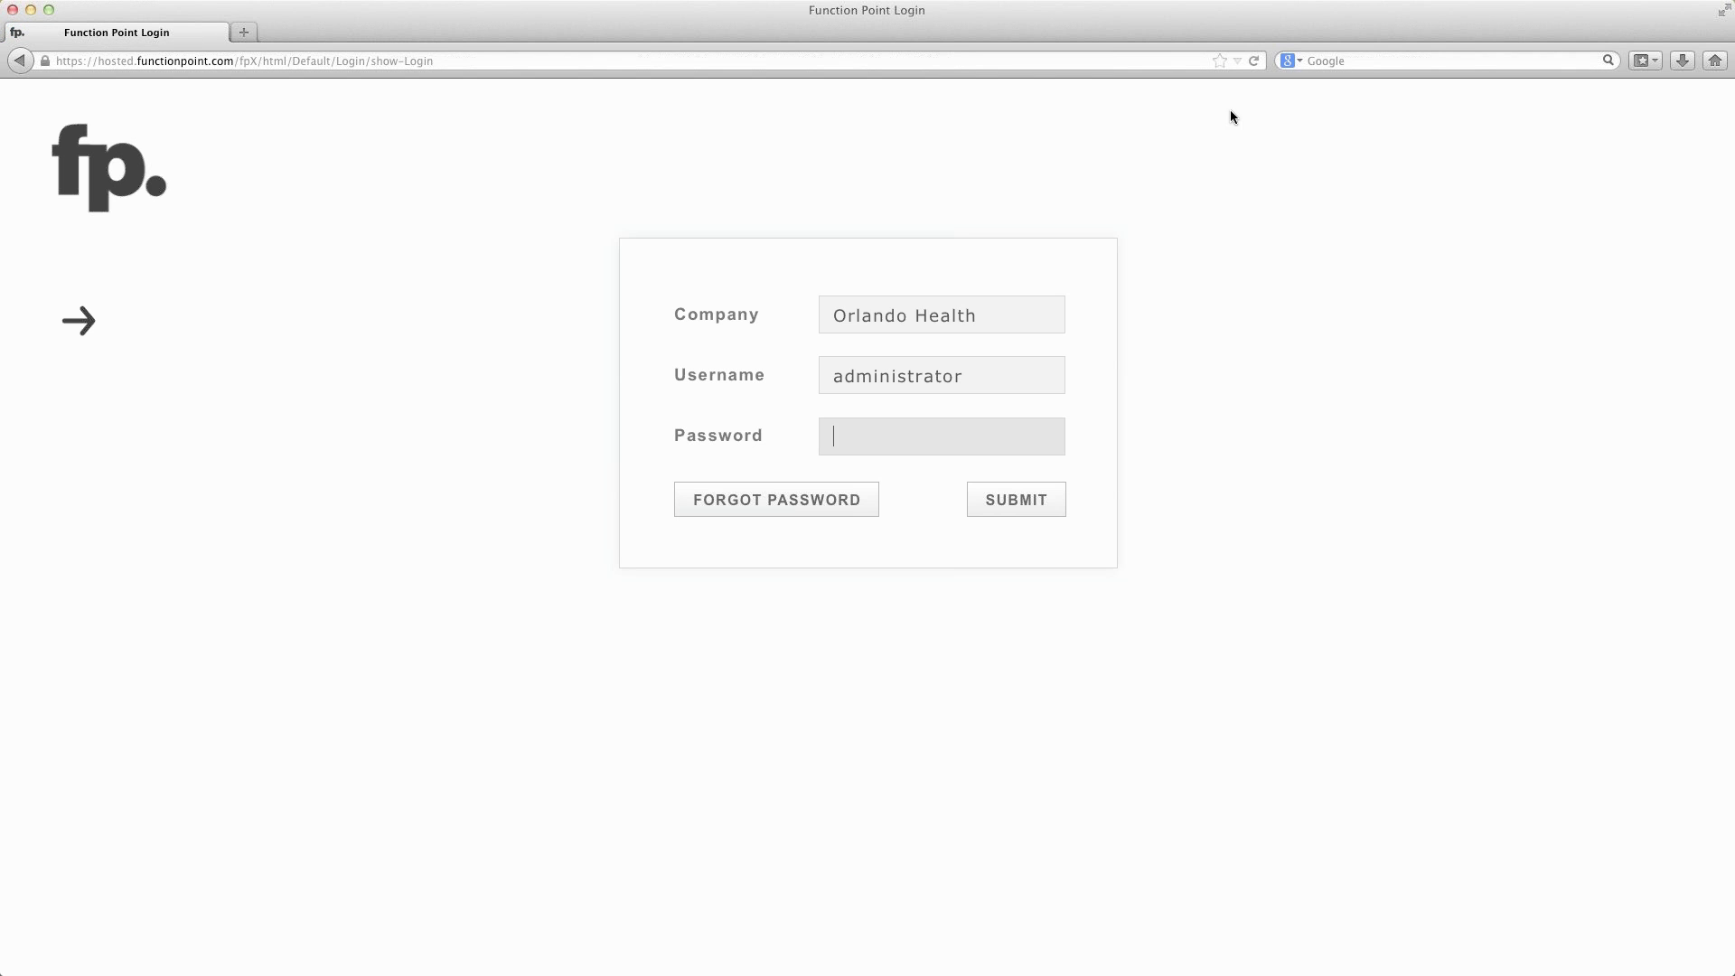
drag(973, 314, 710, 313)
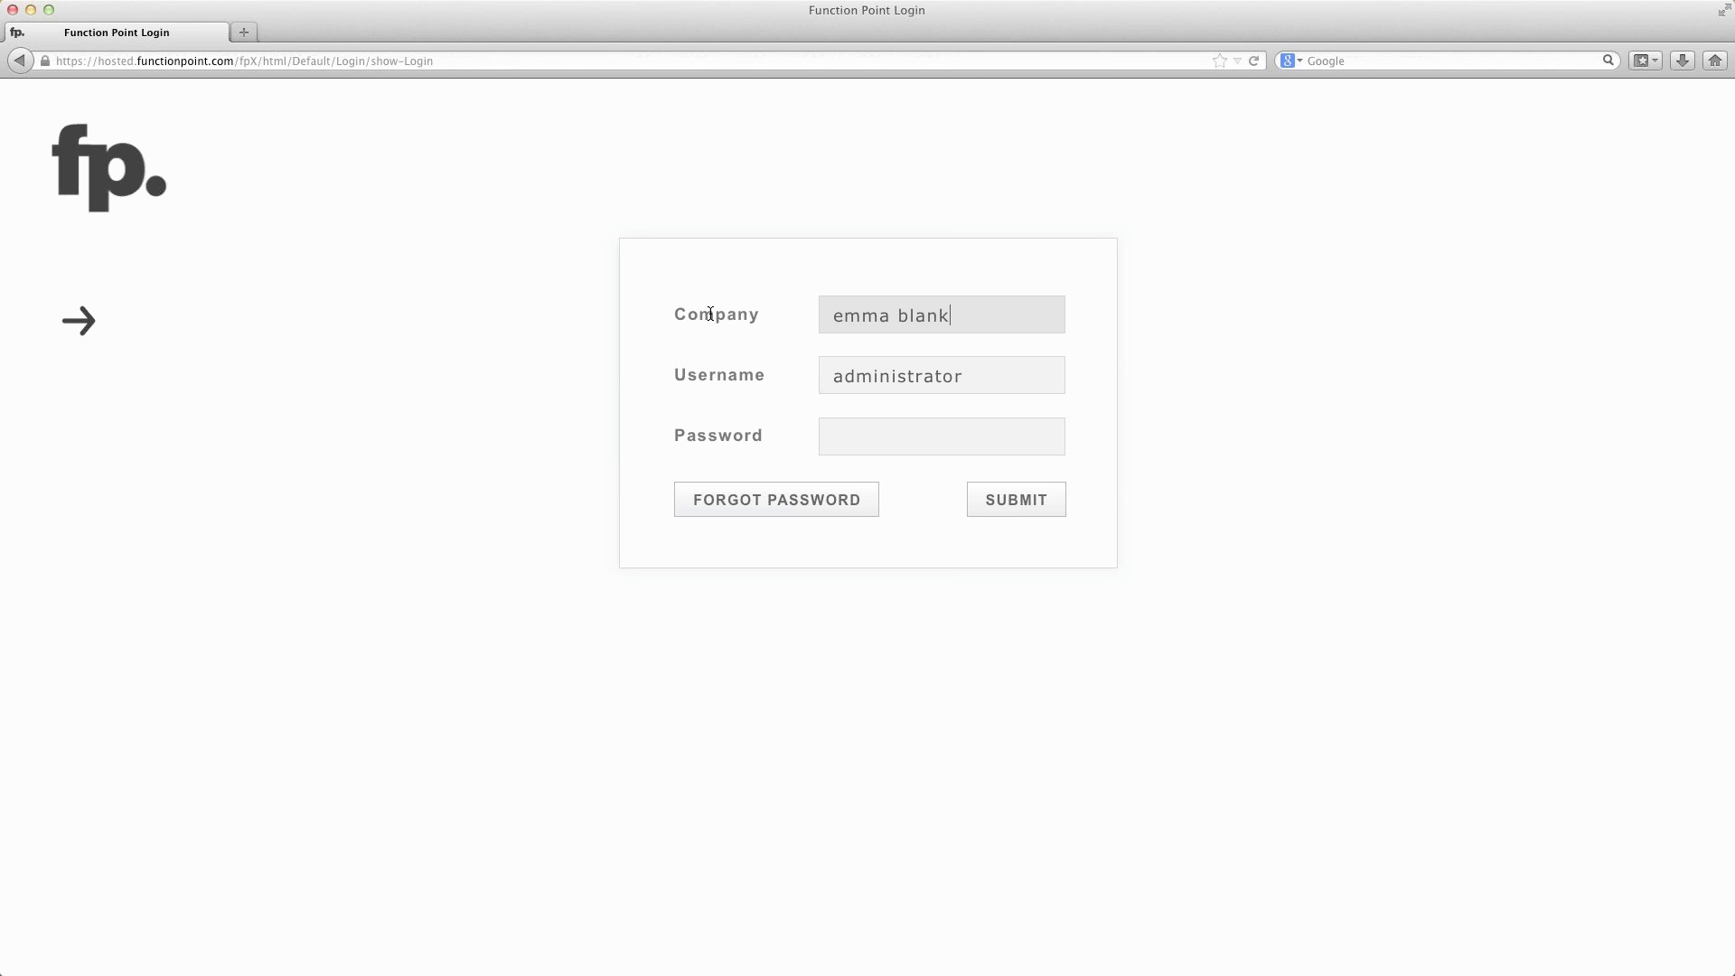
key(Tab)
key(Tab)
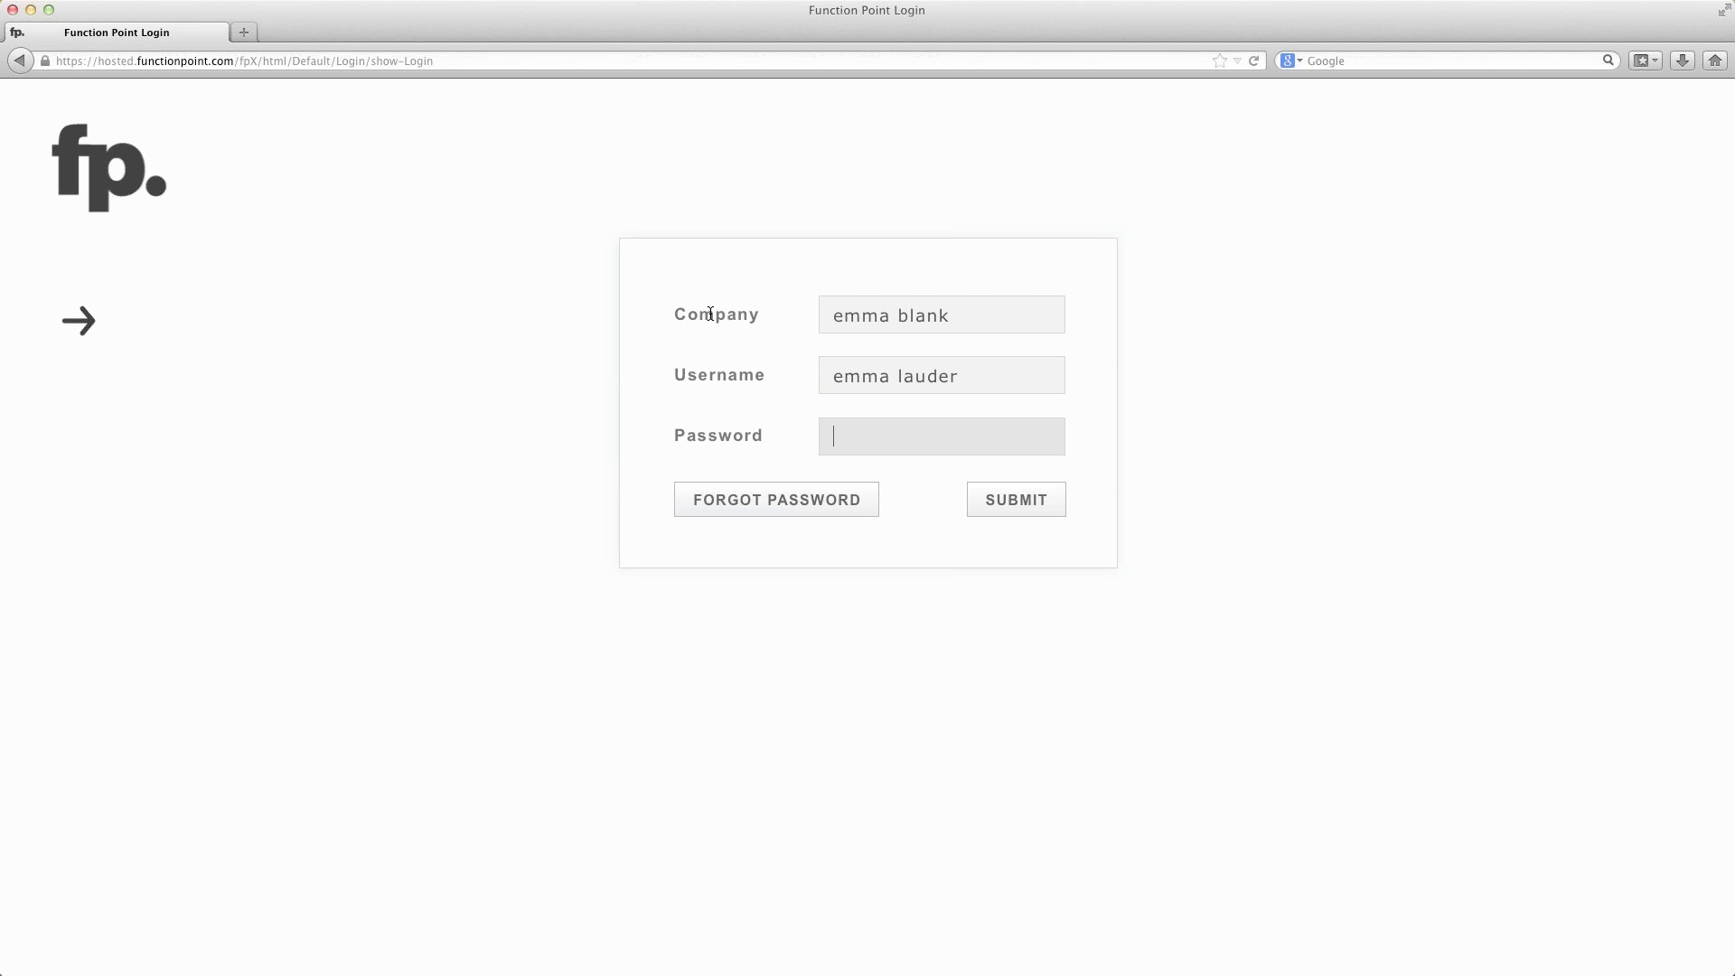
text(*******)
key(Return)
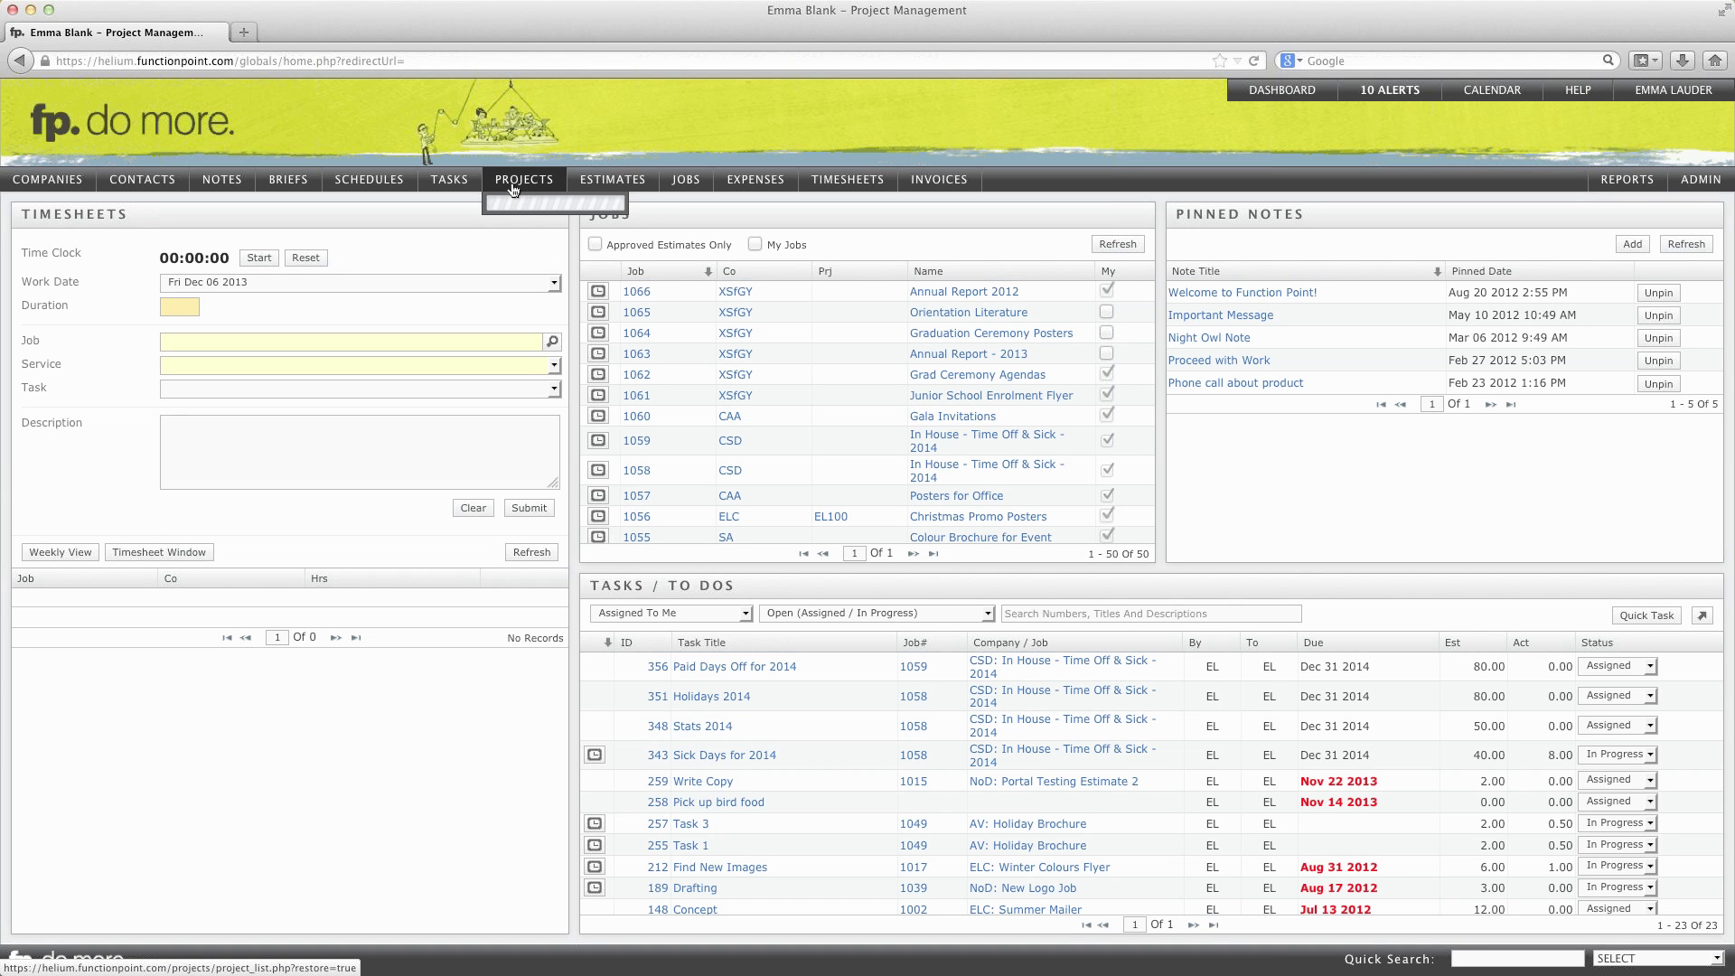
mouse_move(530, 188)
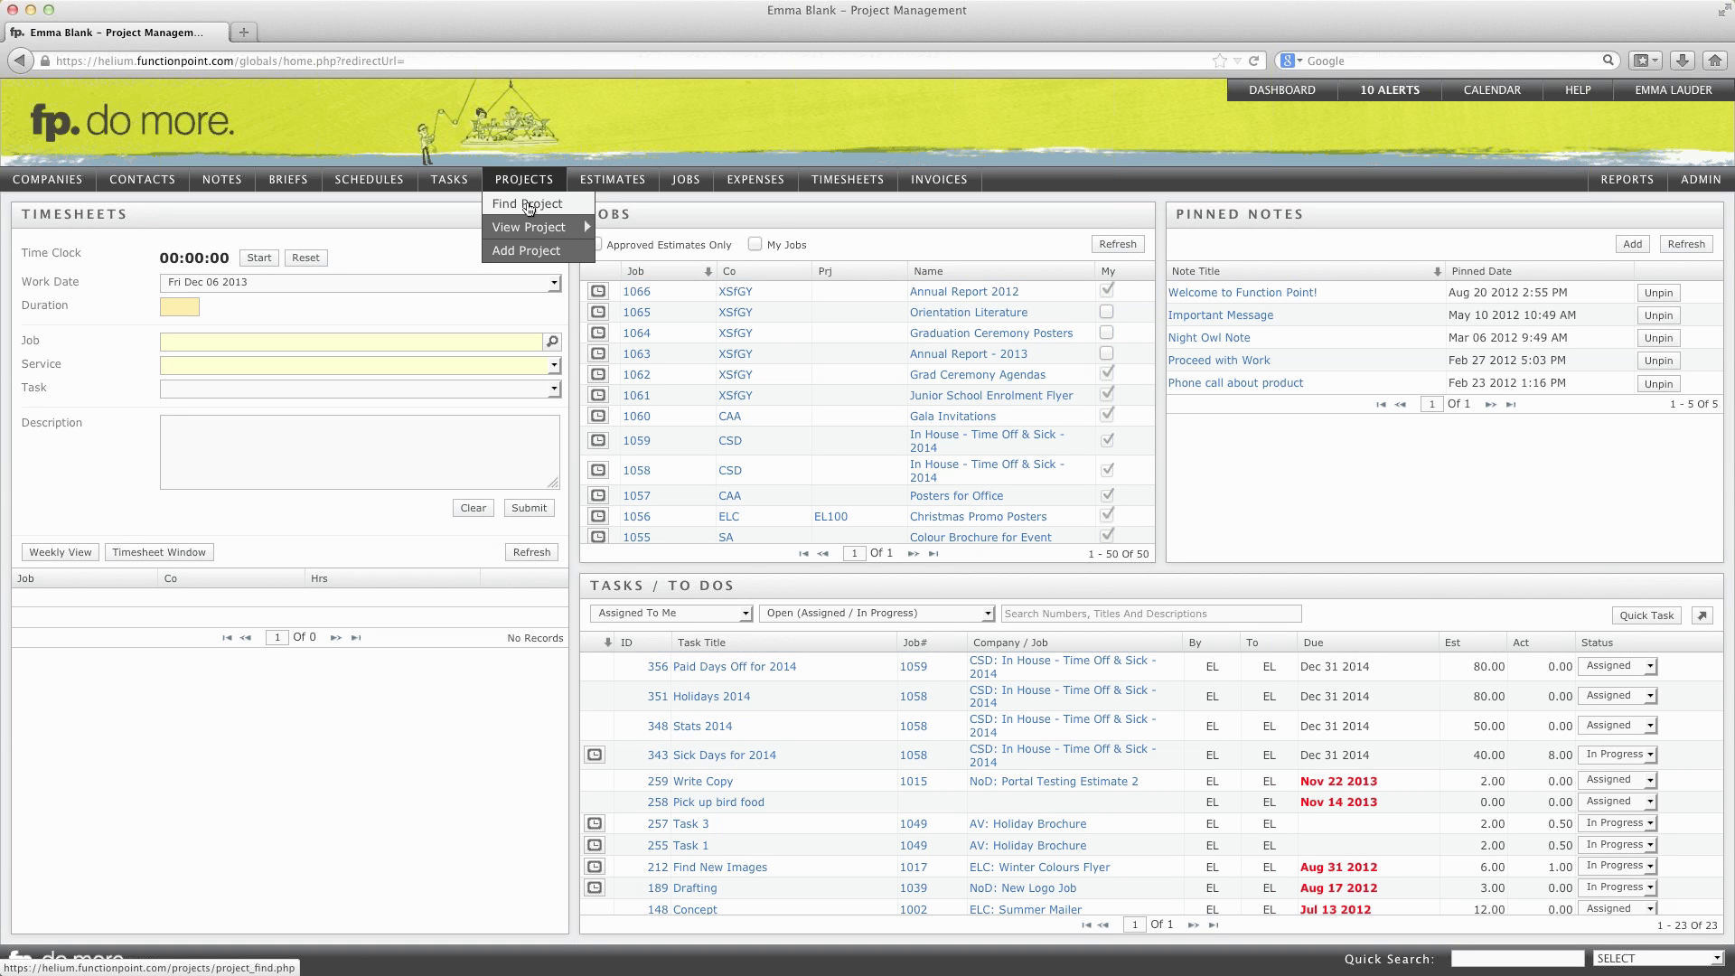
mouse_move(526, 232)
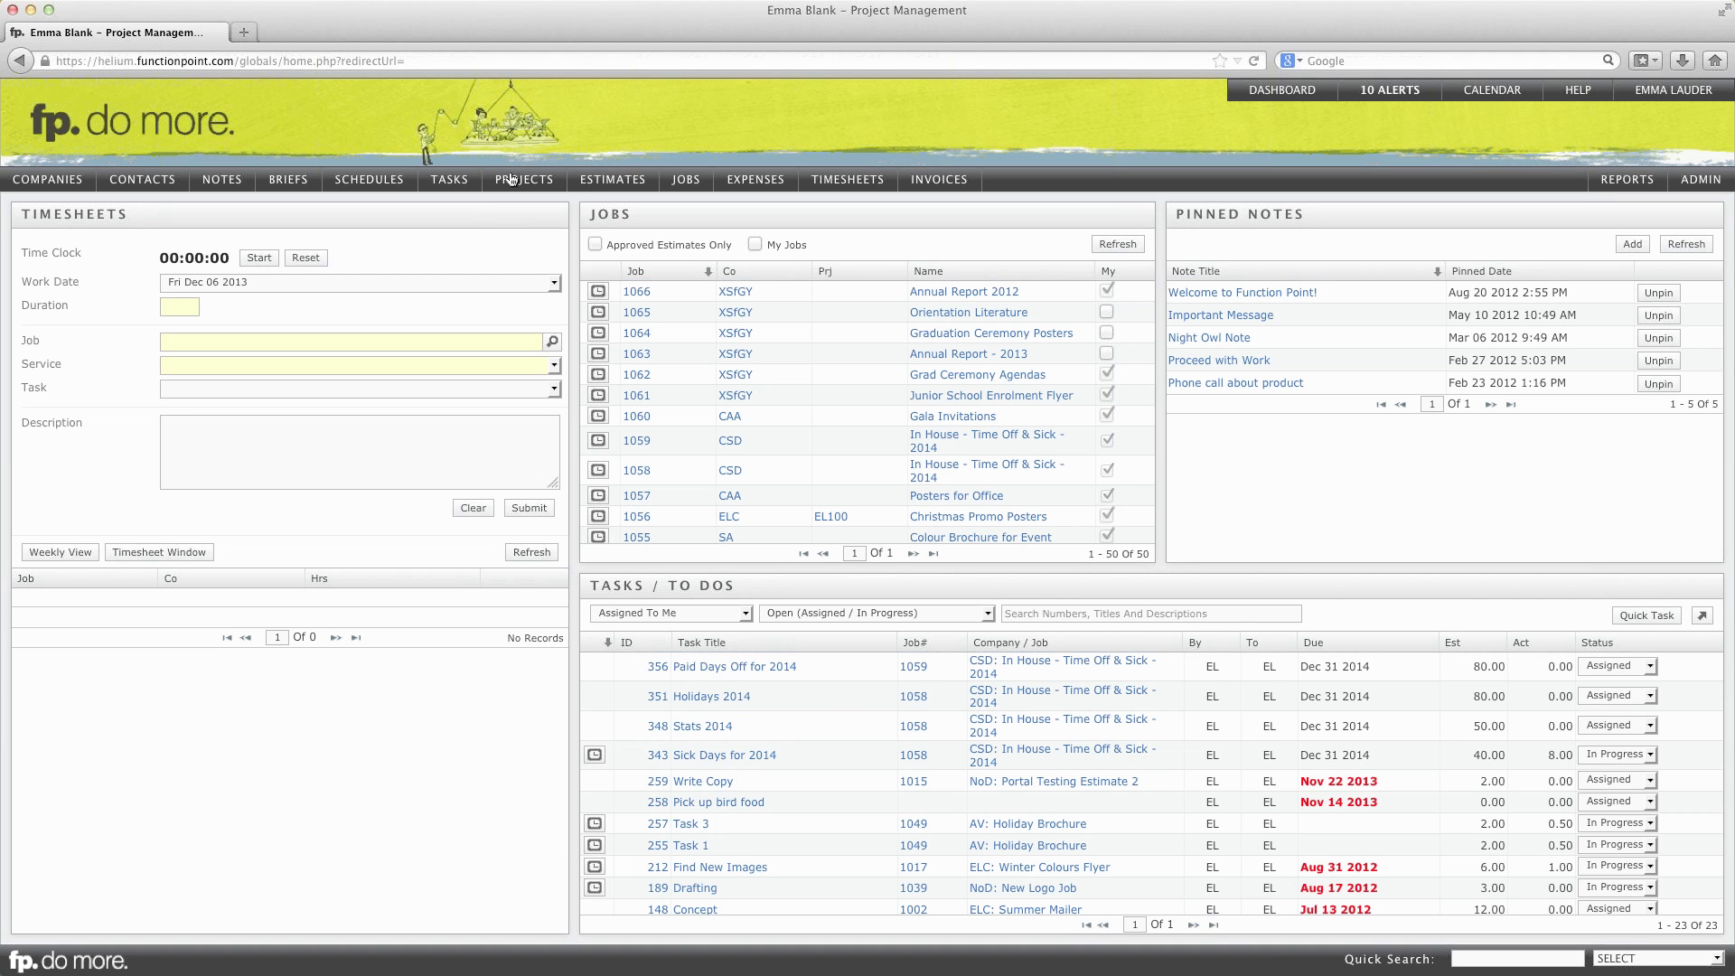
mouse_move(511, 179)
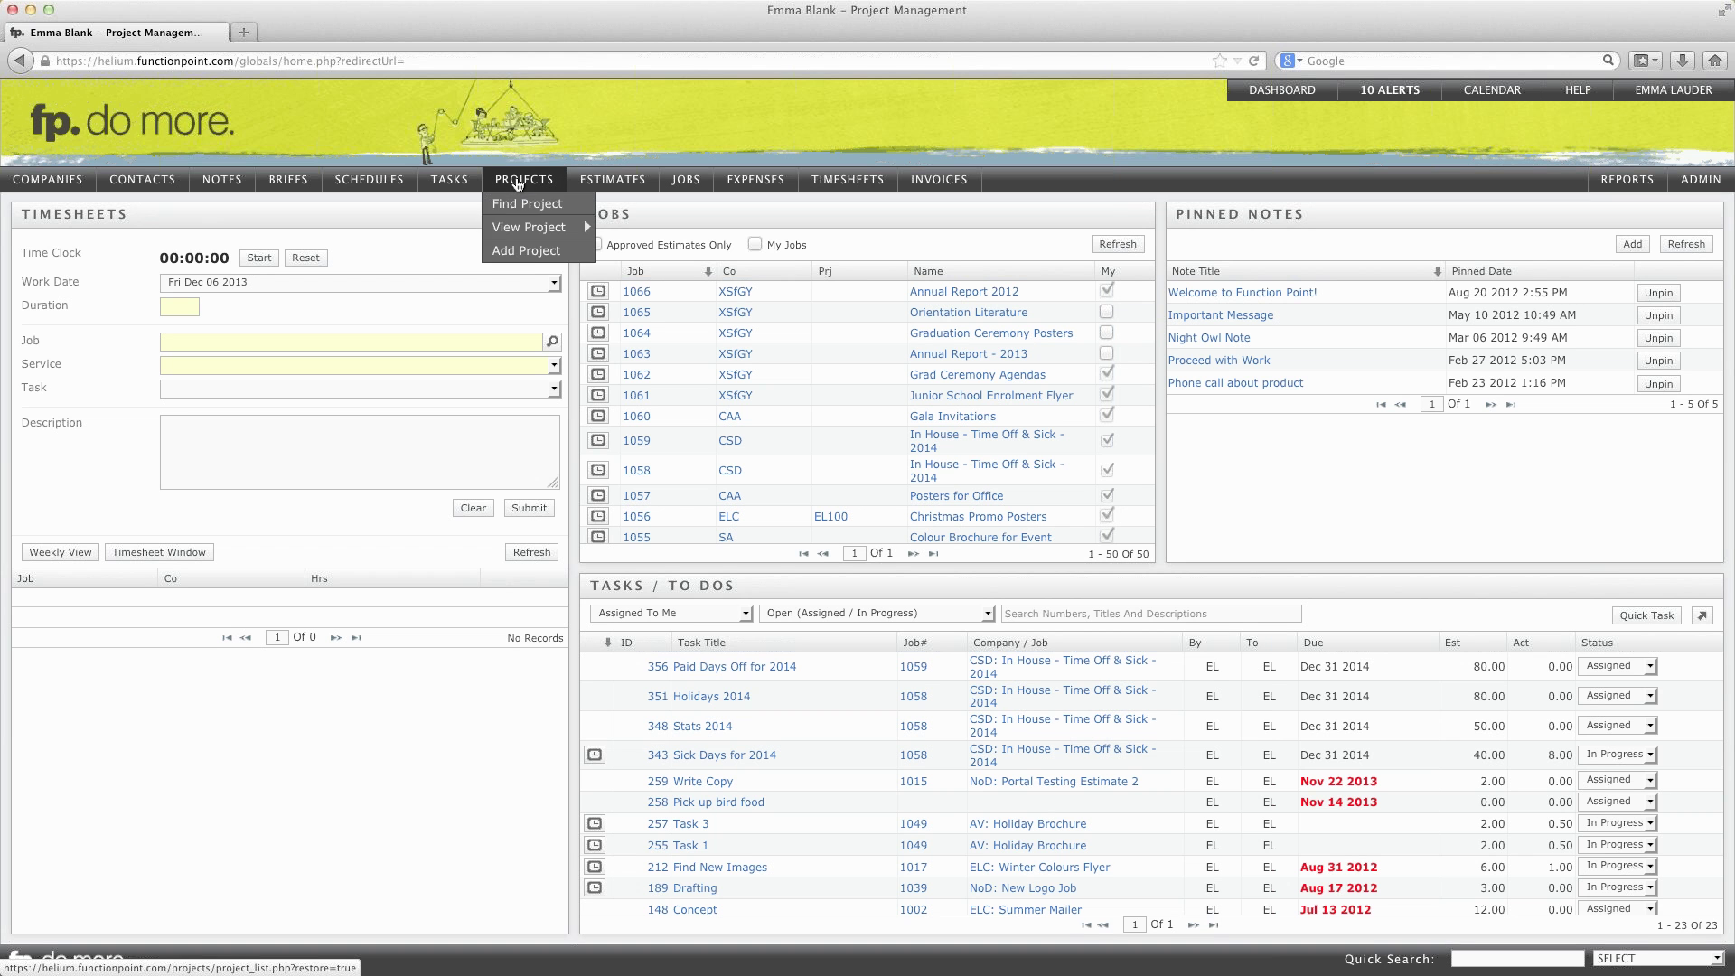
Step: Start a new project named 2014 Collateral, keeping the default office
click(530, 256)
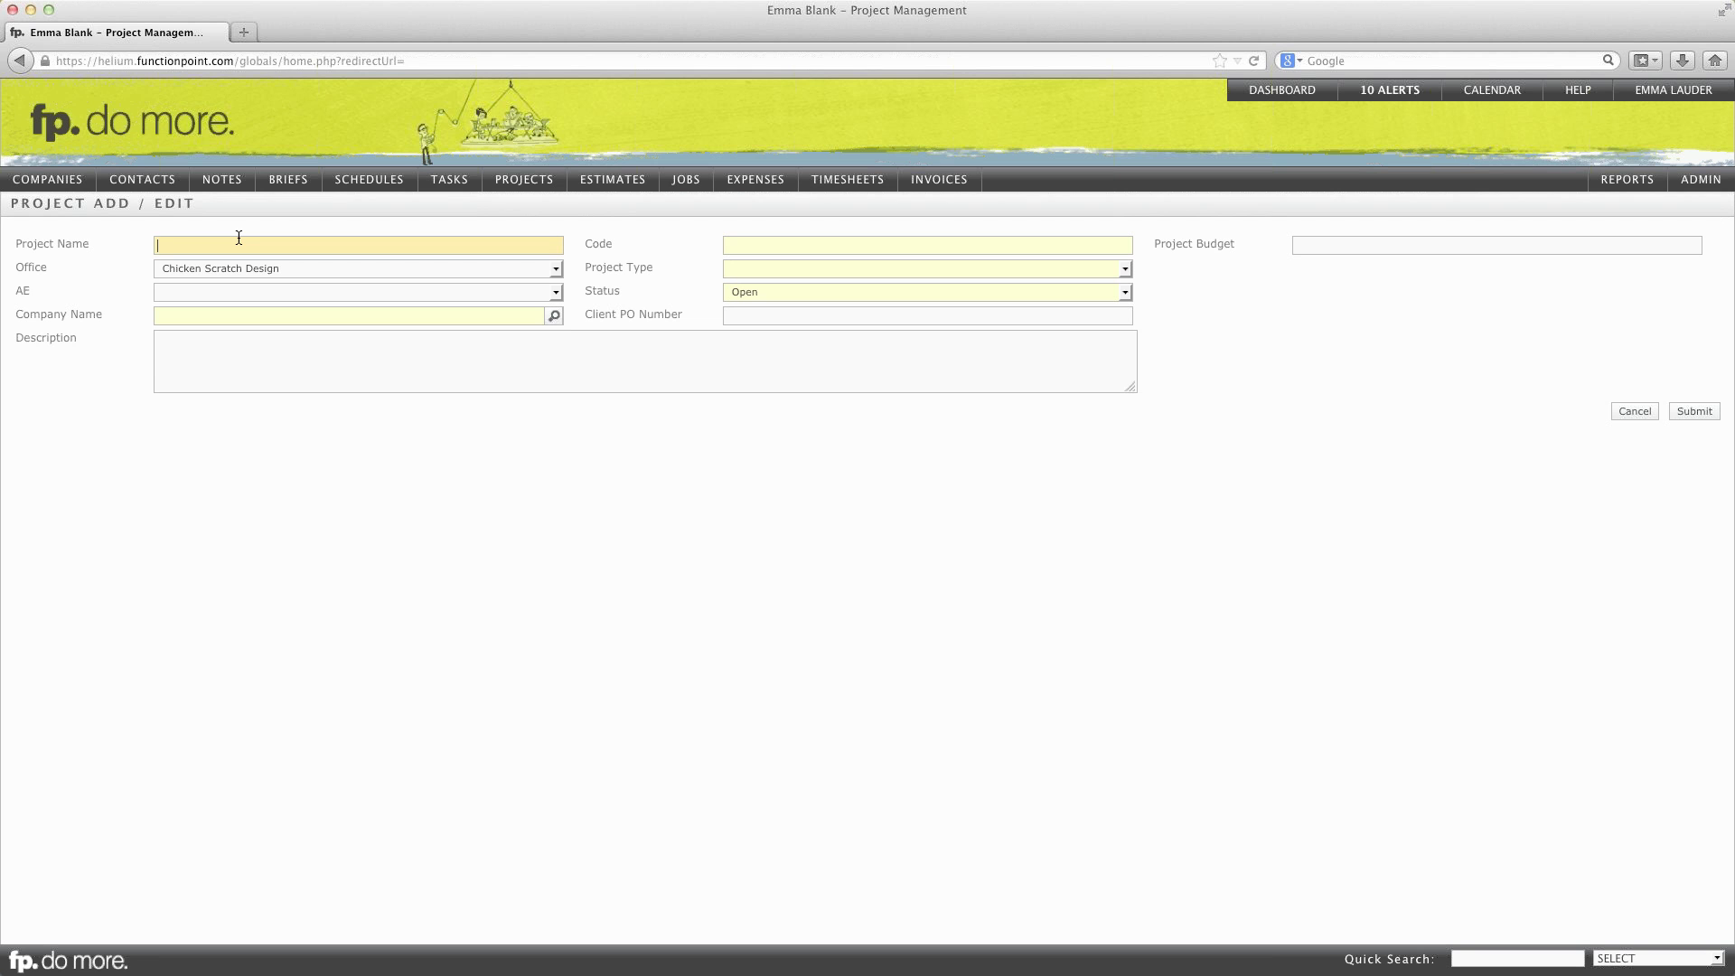
text(2014 Collateral)
key(Tab)
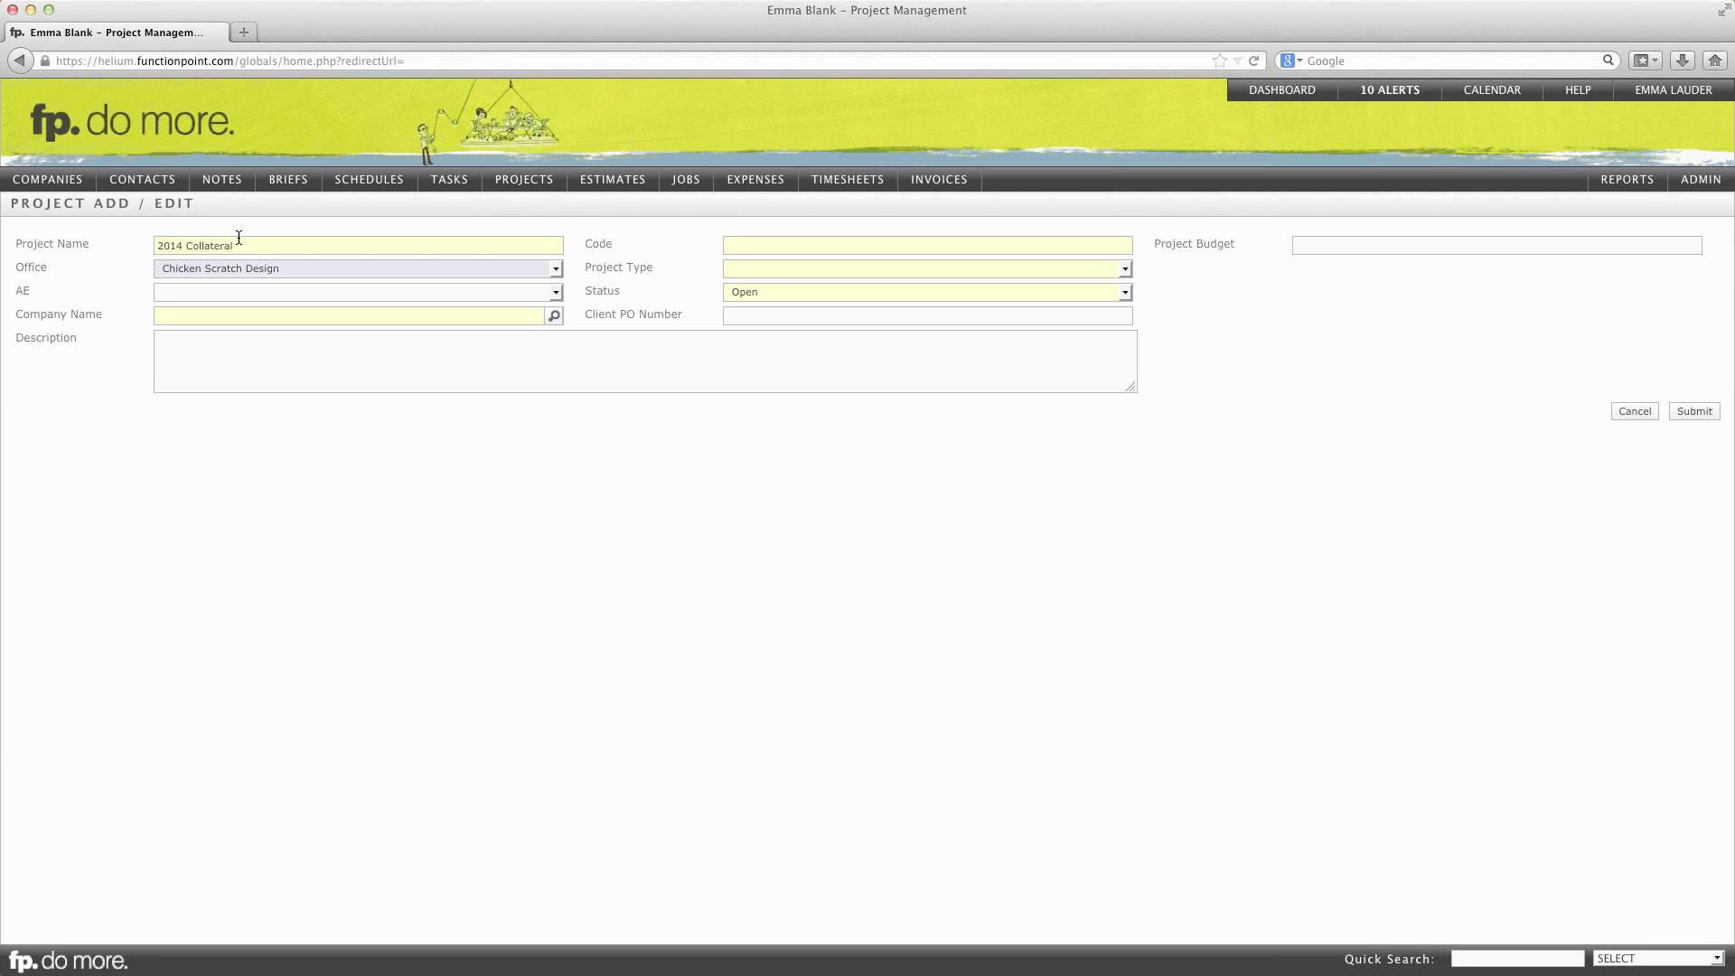
key(Tab)
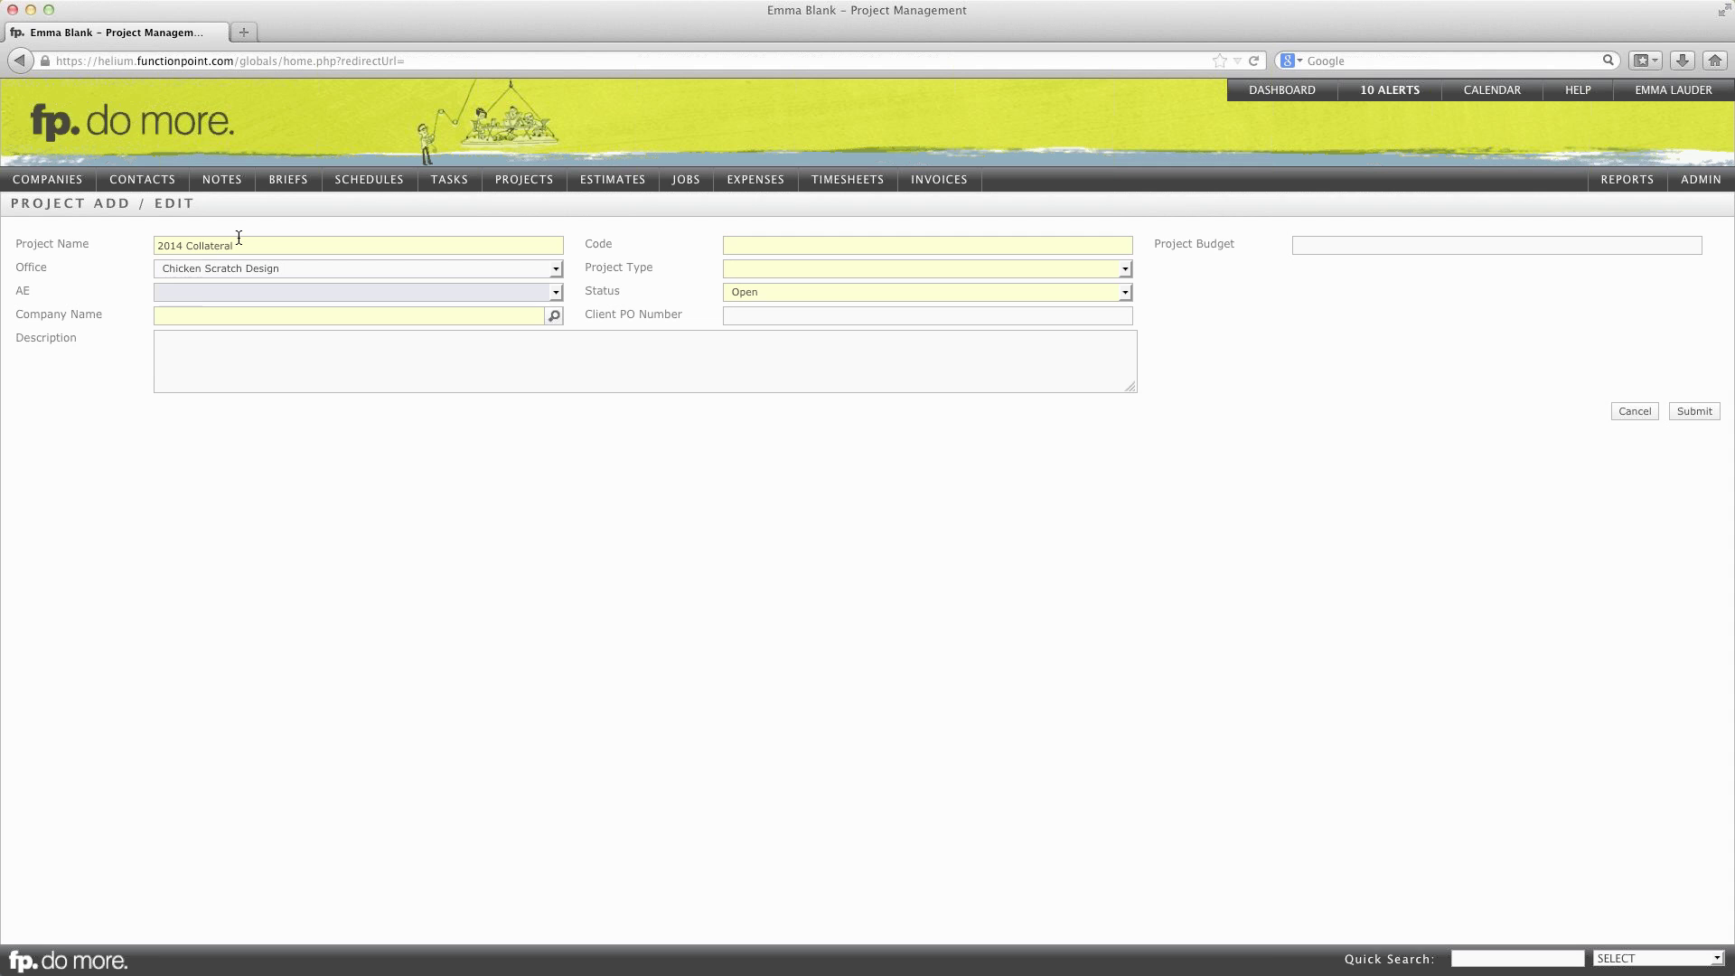
Step: Leave the account executive blank and look up the company from 'xavie'
click(200, 291)
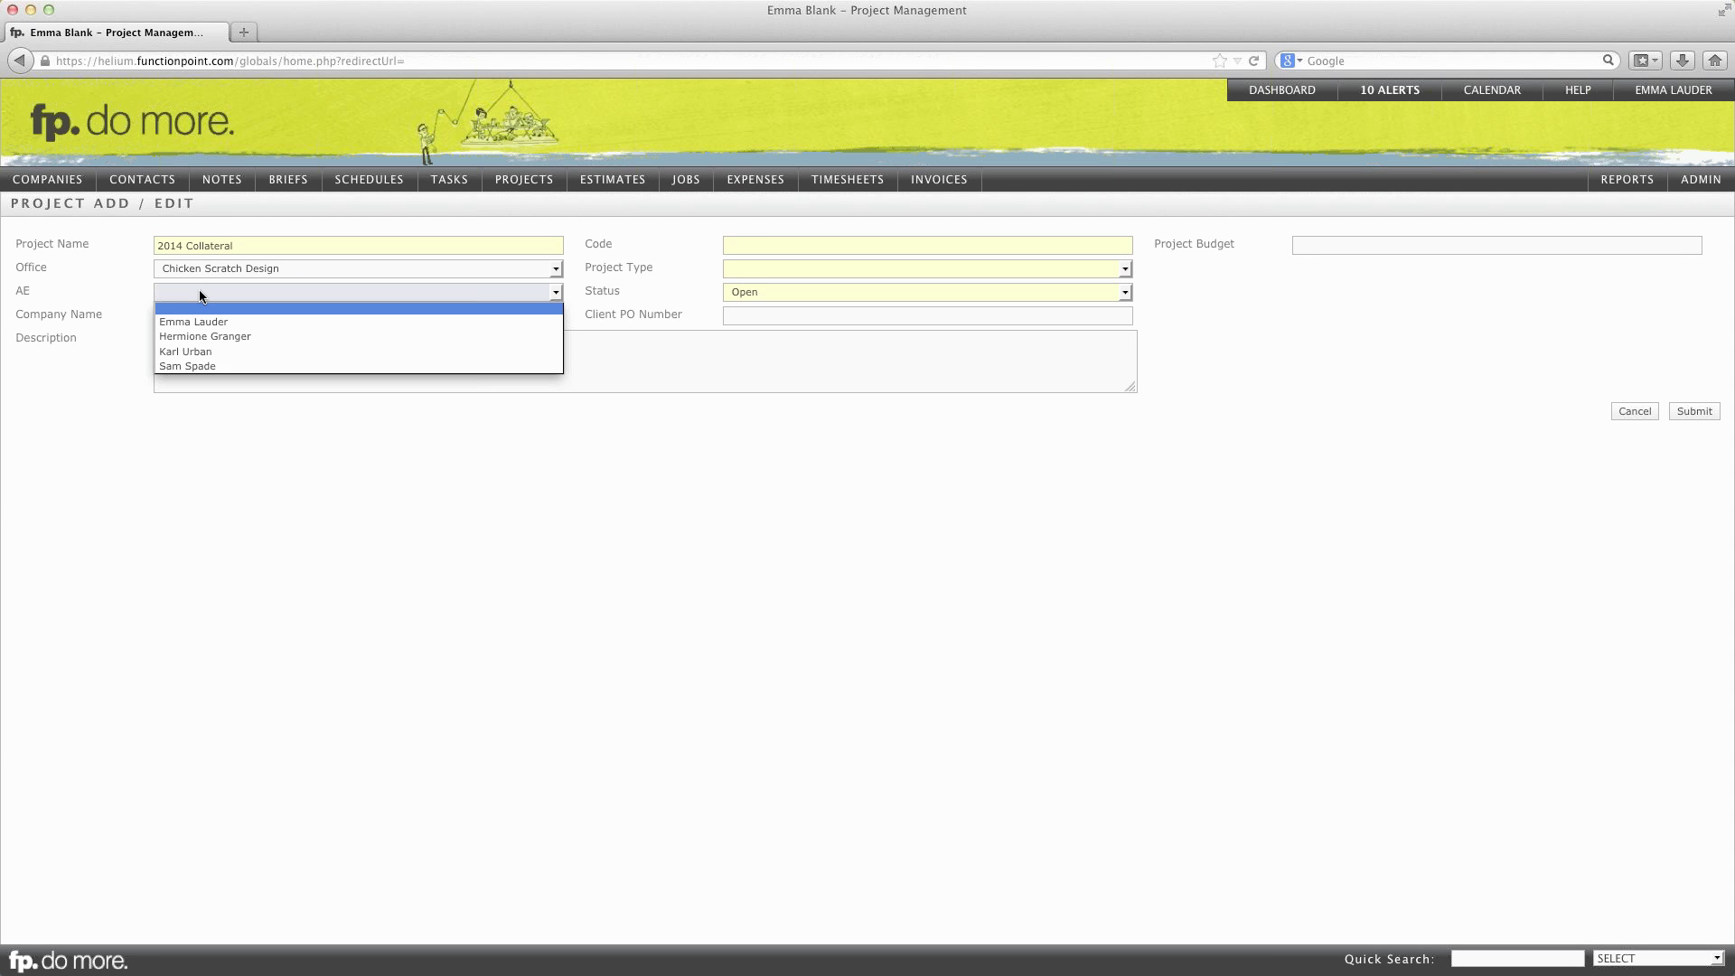
click(198, 308)
click(199, 316)
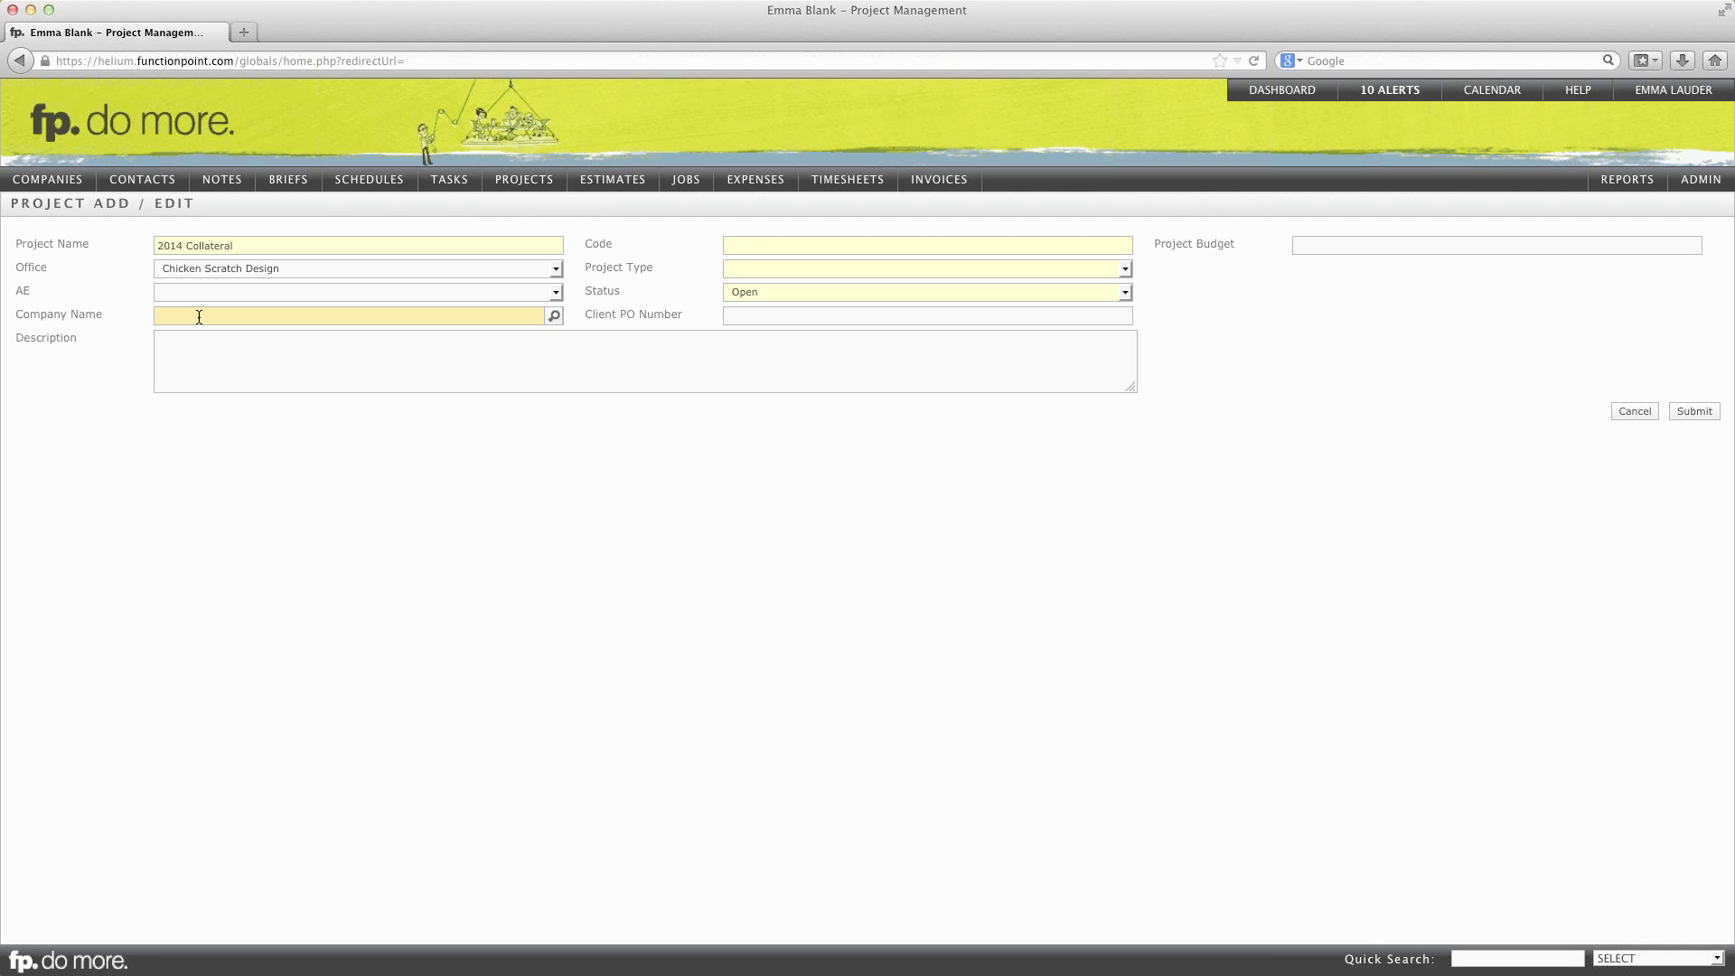
text(xaviers)
key(Tab)
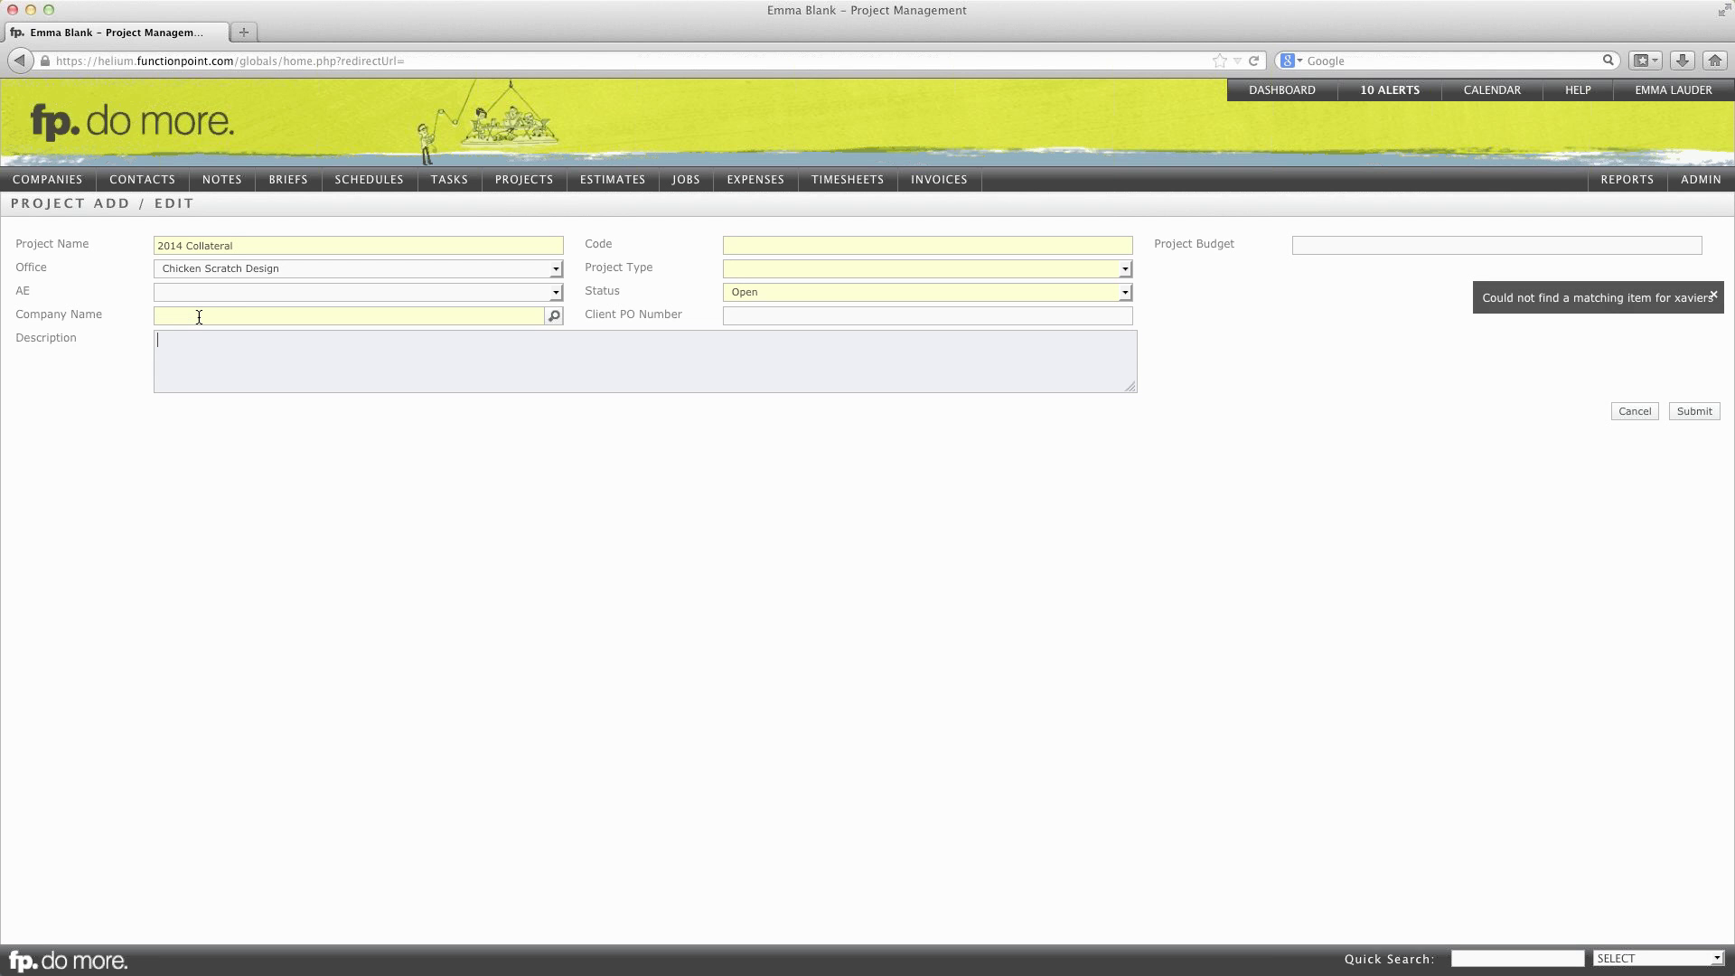
click(210, 312)
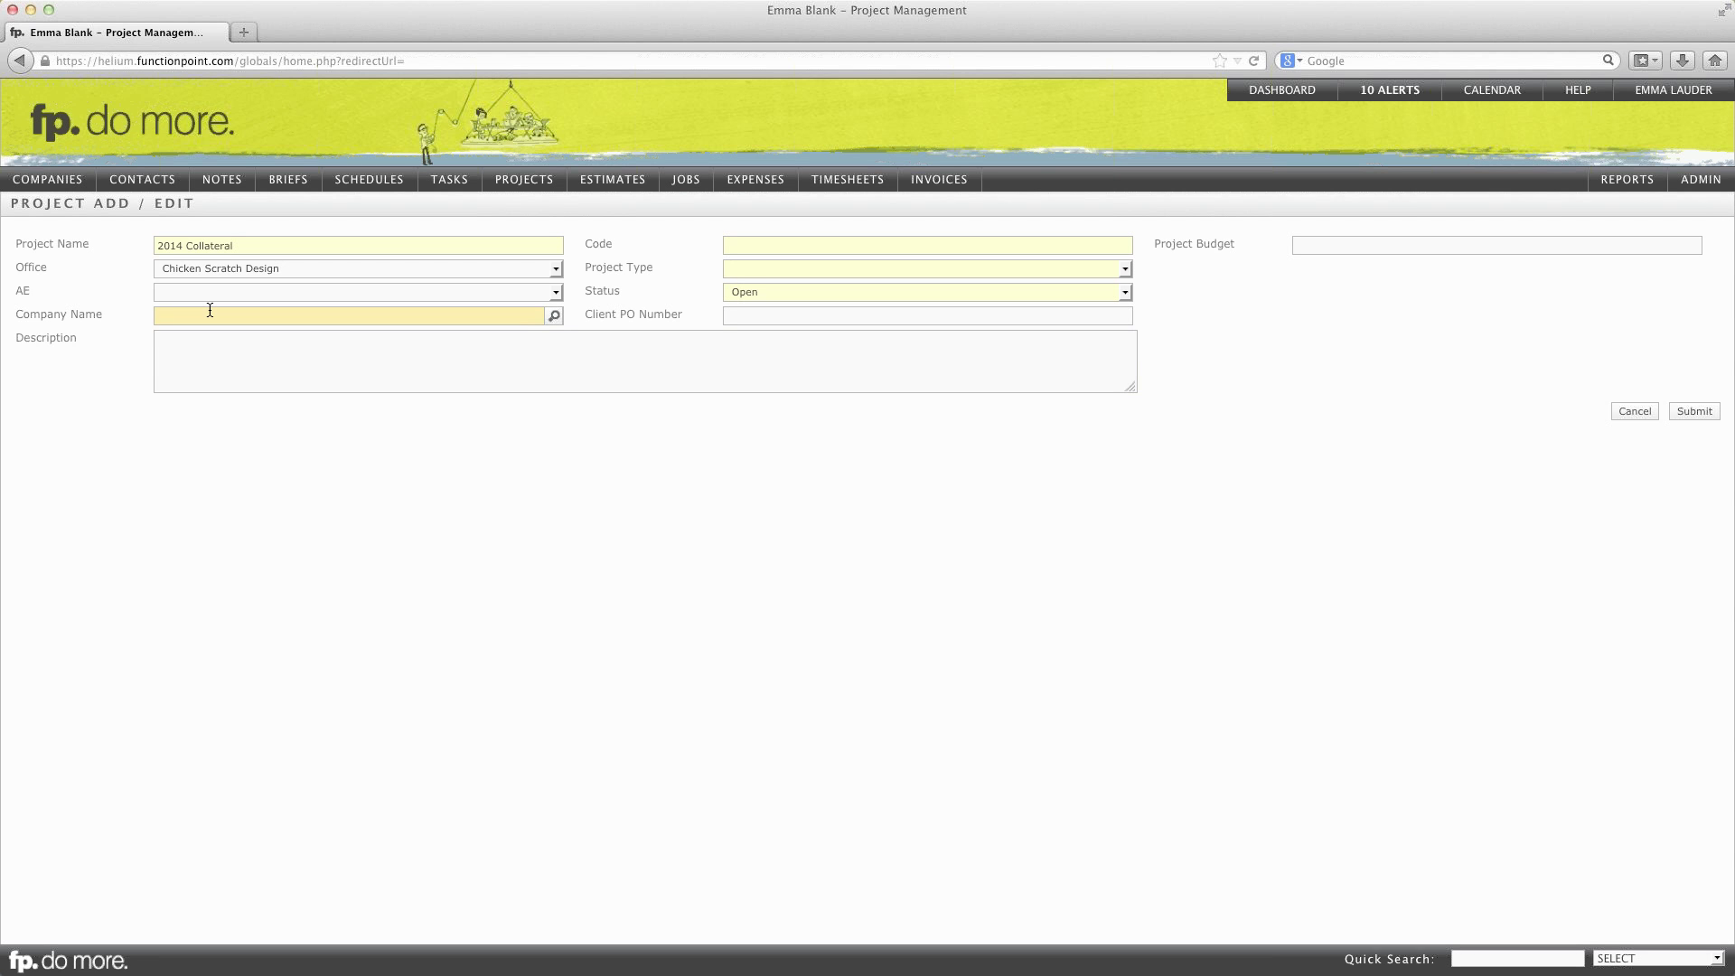
key(Tab)
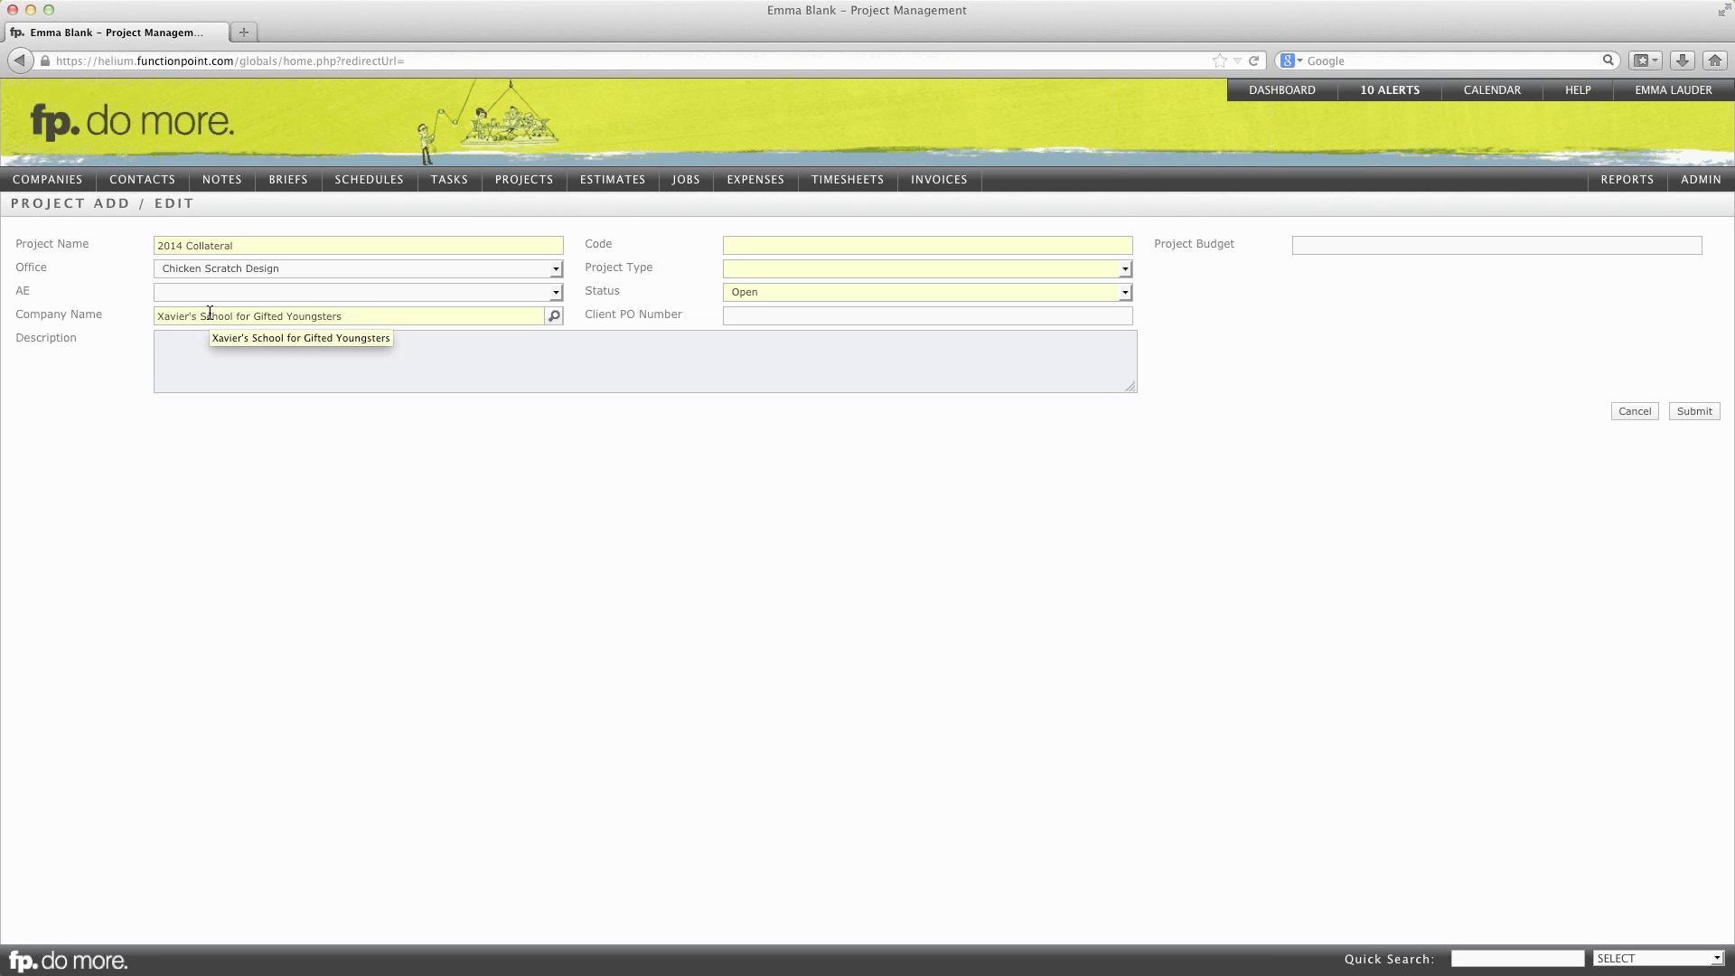
Step: Enter the description 'Project to handle all 2014 related work' for the project
text(Project to ha)
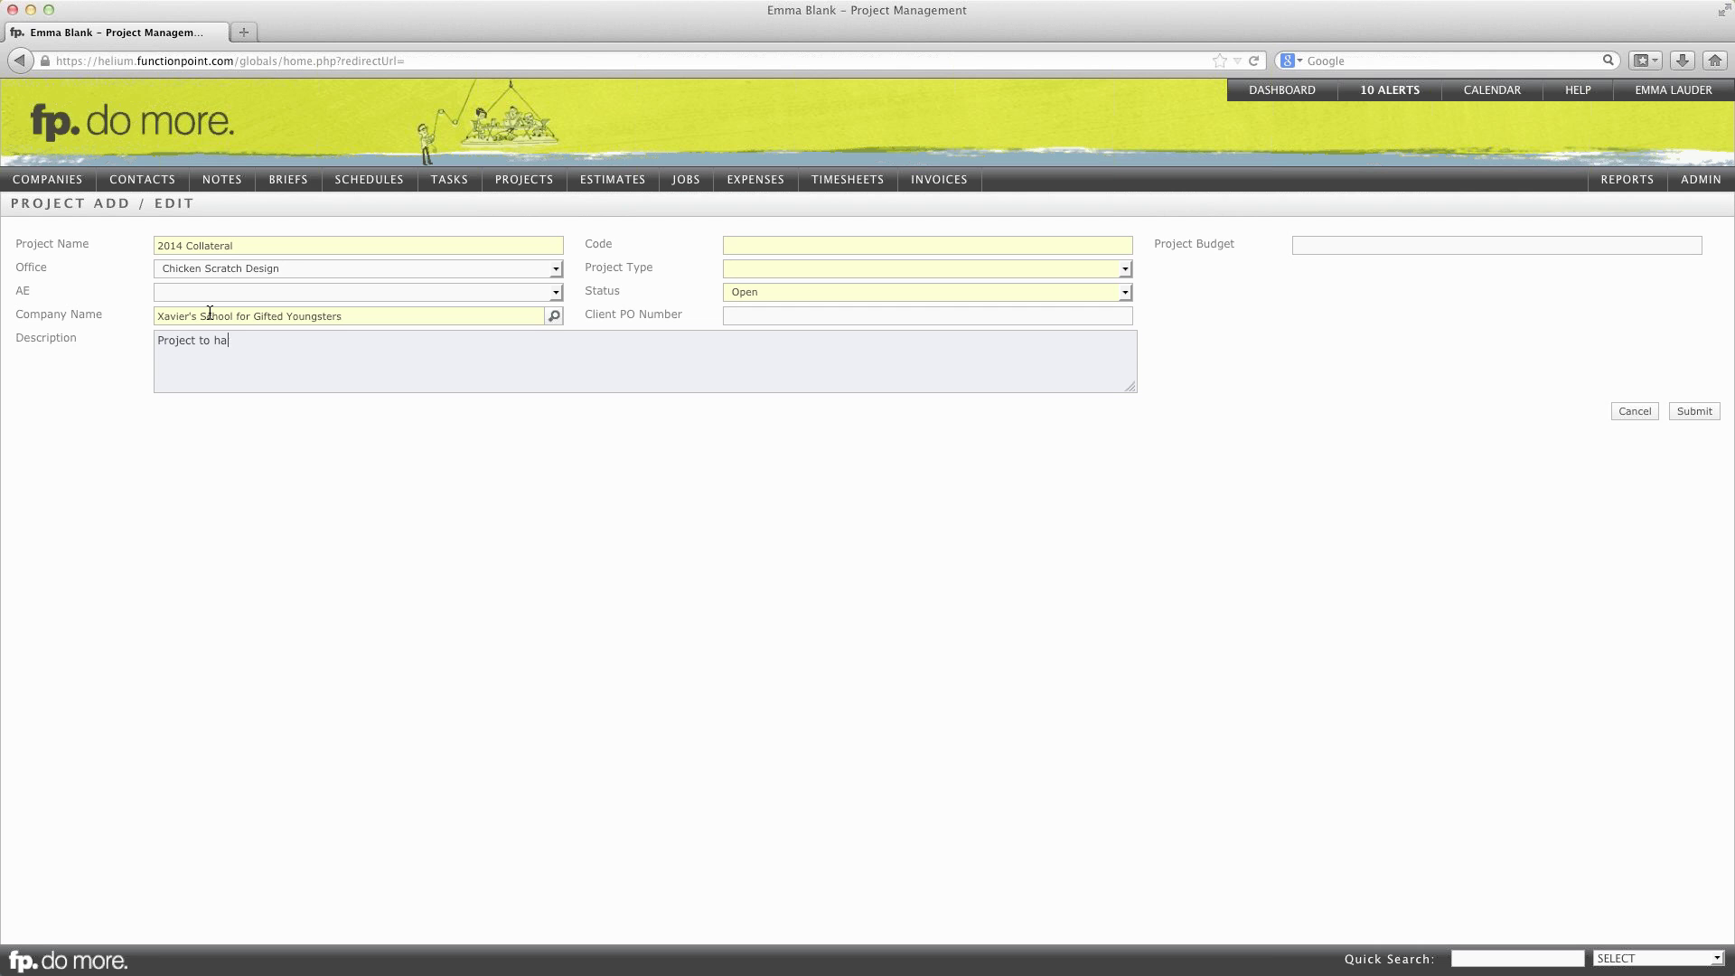
text(ndle all 2014 related work.)
click(811, 242)
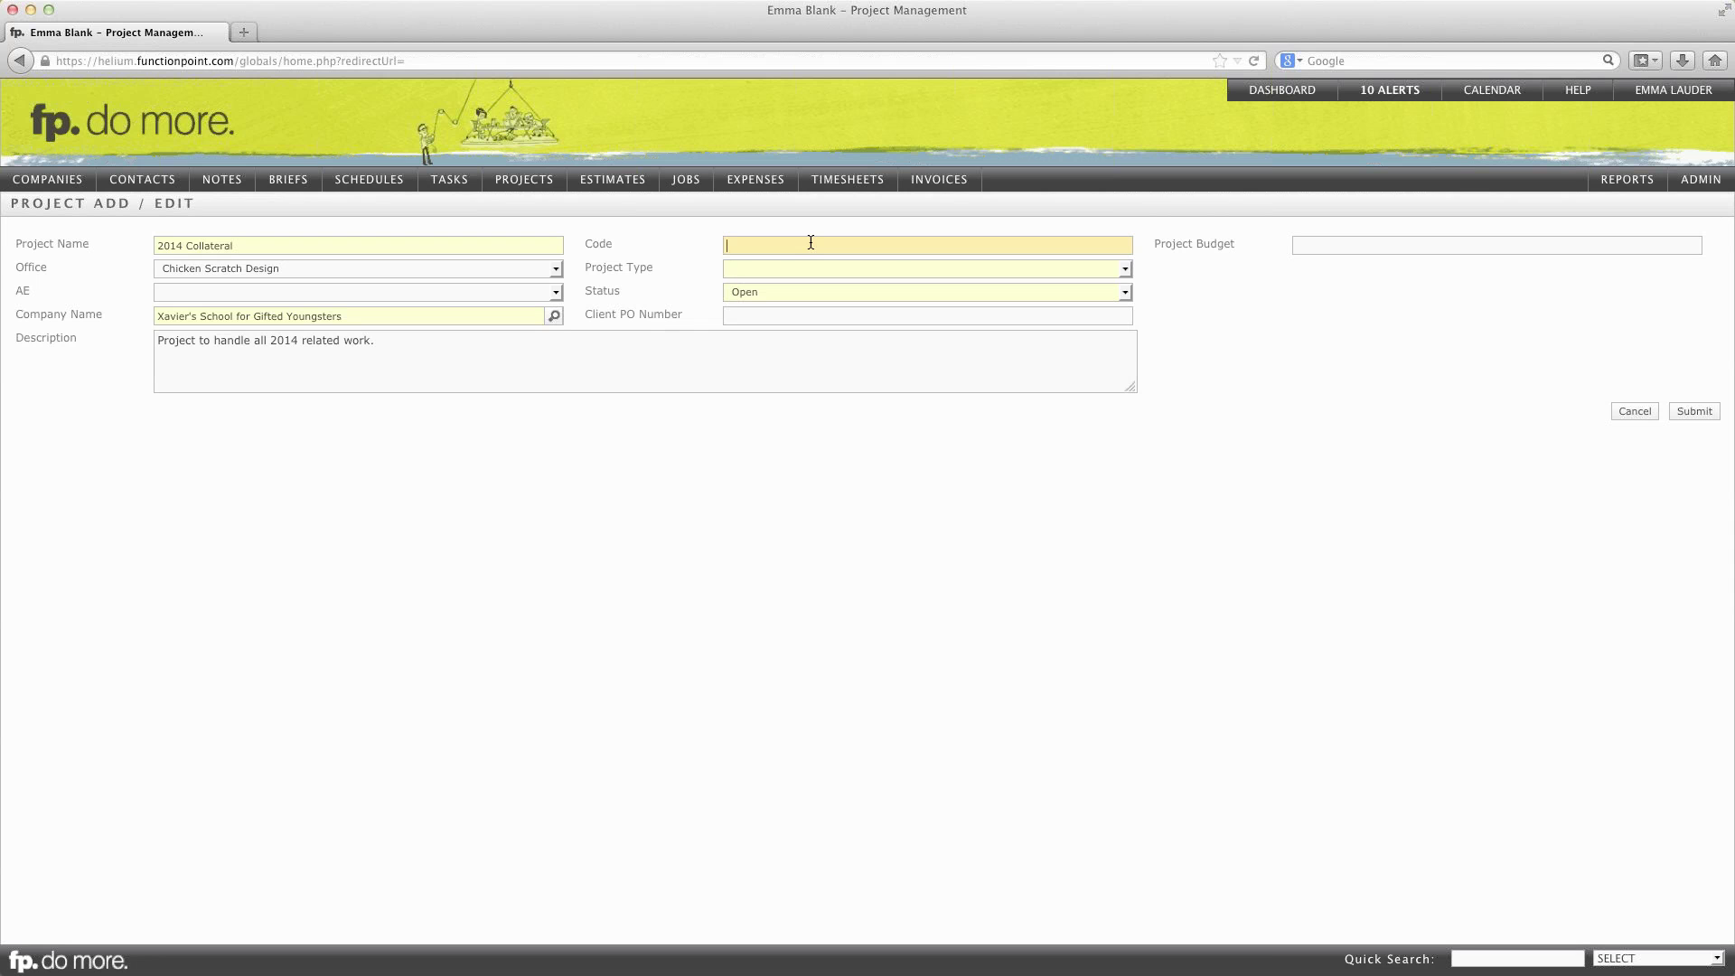
Step: Give the project code 2014-XSGY and project type Project
text(201)
text(4-XSGY)
key(Tab)
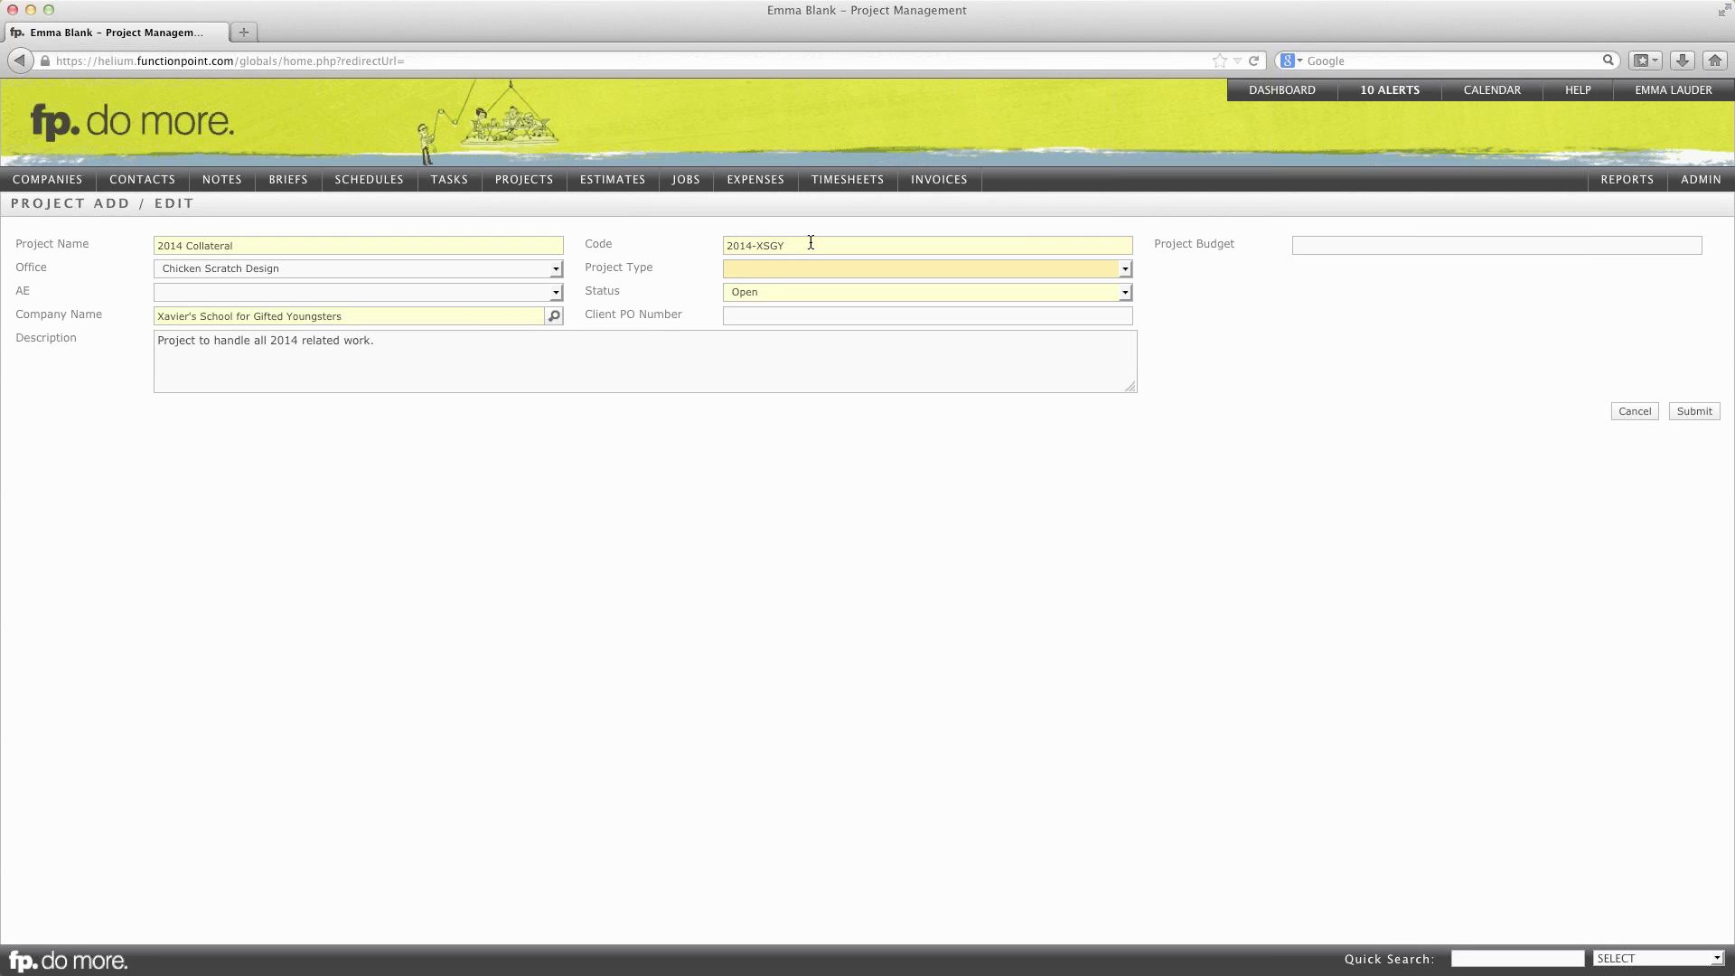
click(888, 275)
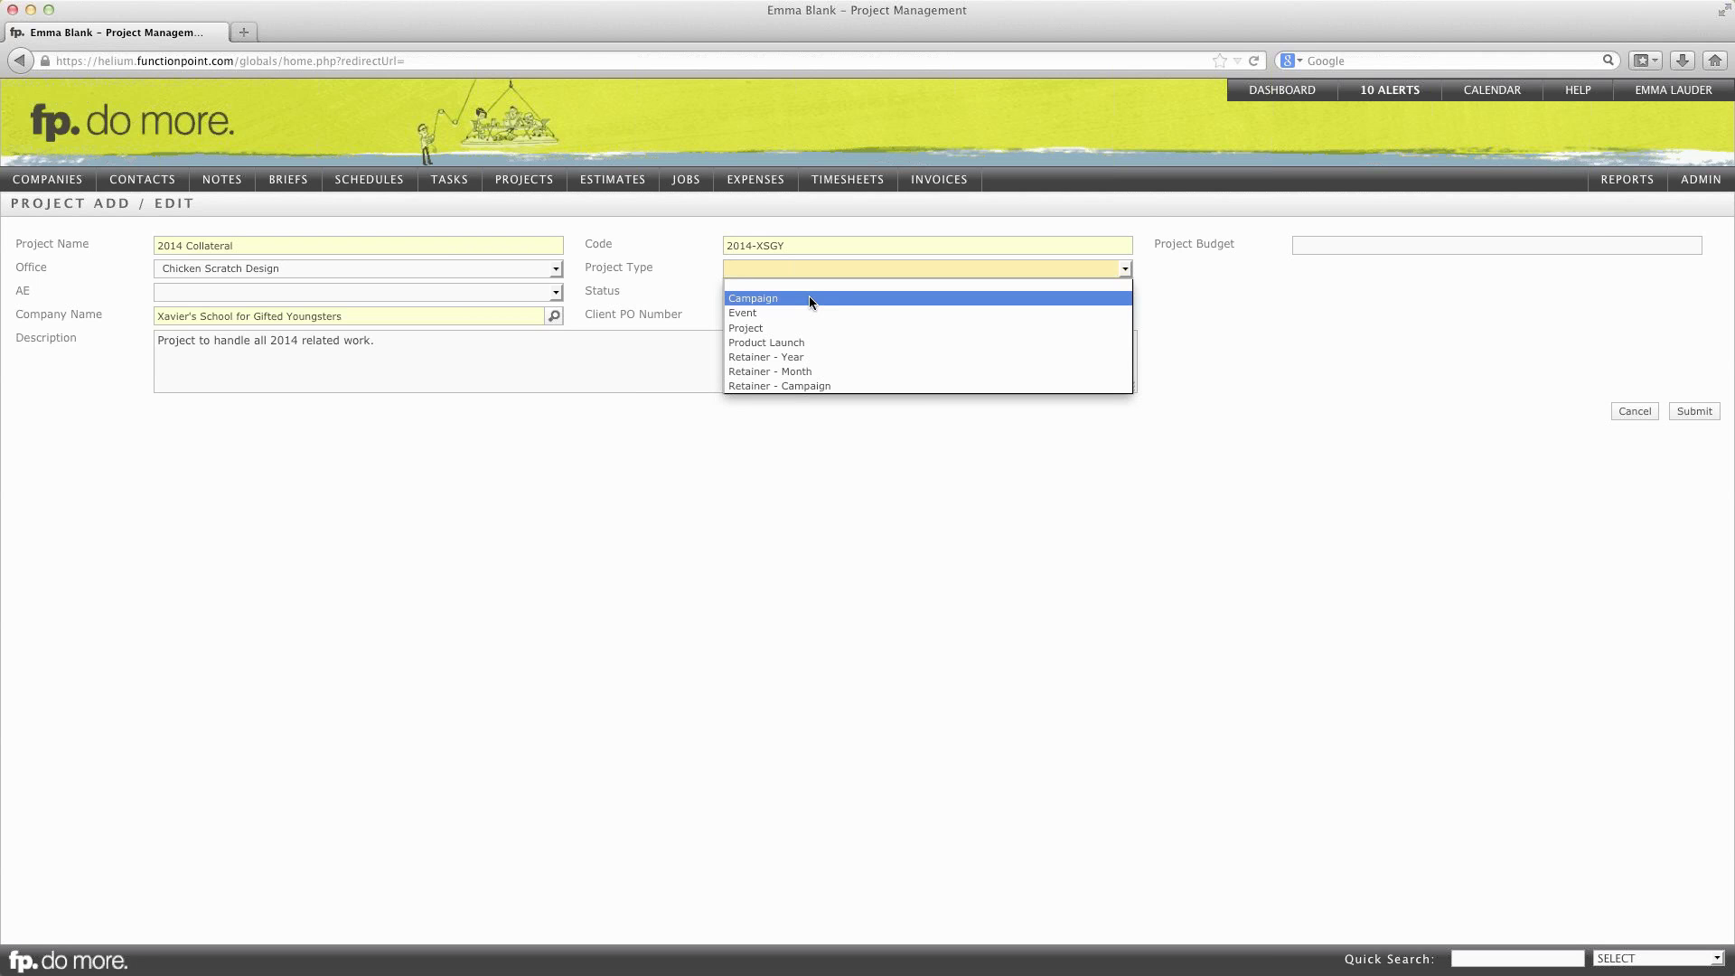
click(750, 329)
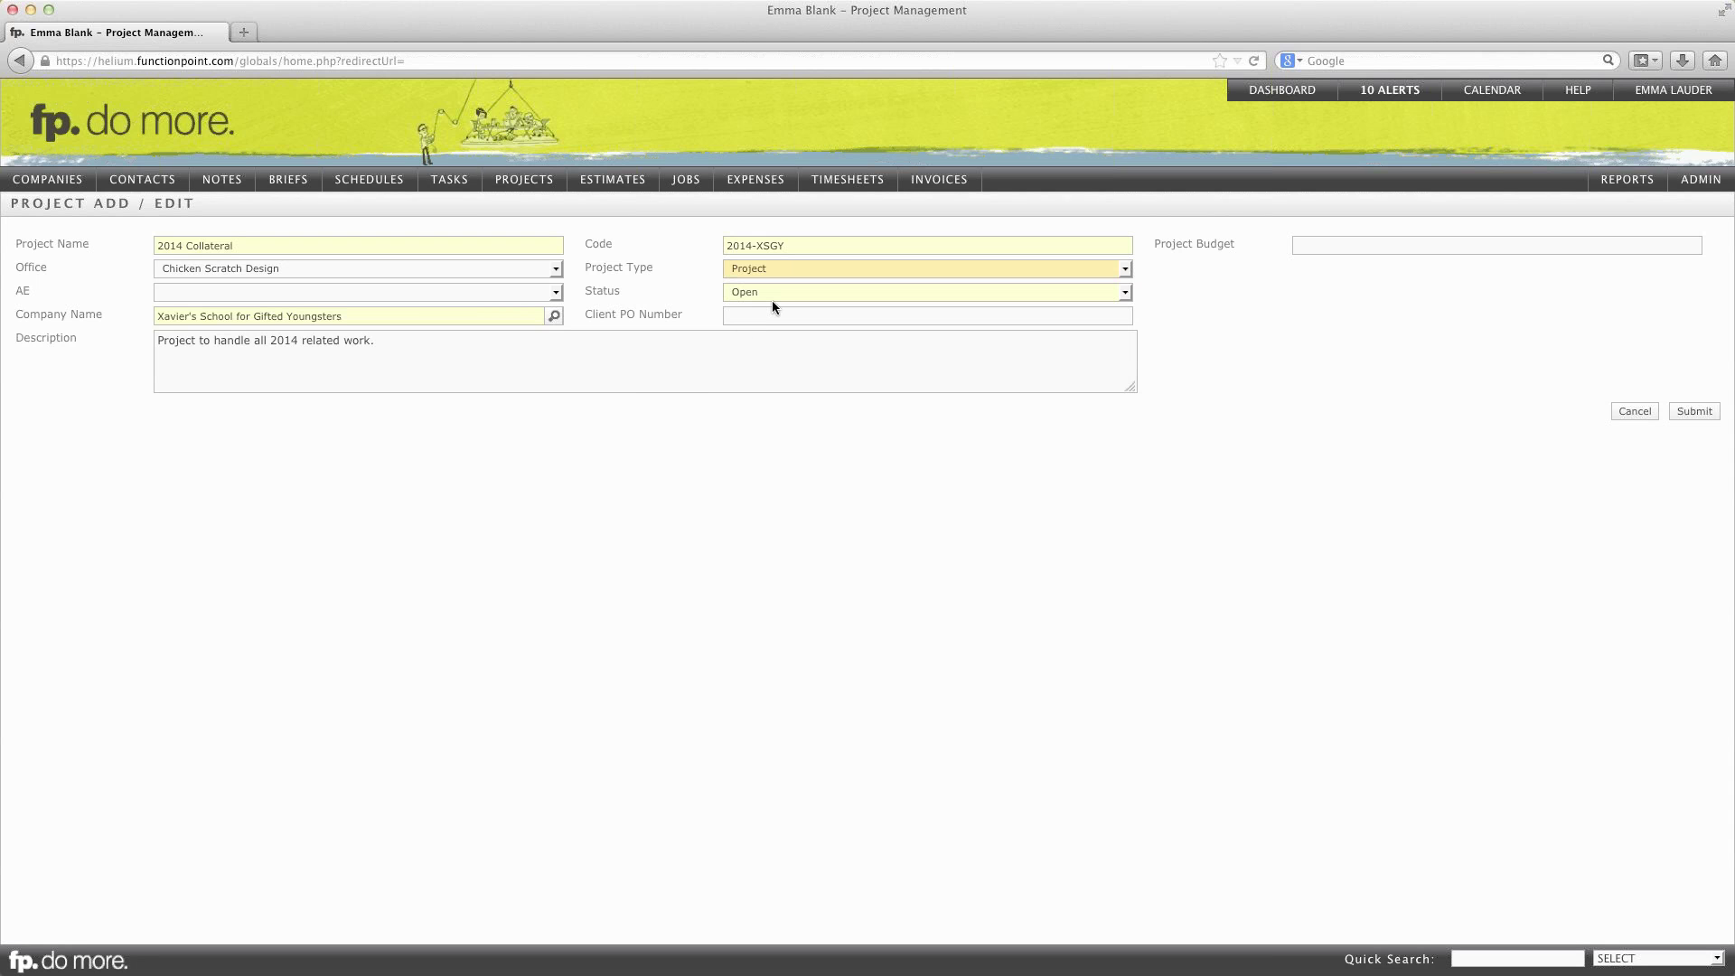
Step: Set the project budget to 20000, leaving status Open
click(765, 317)
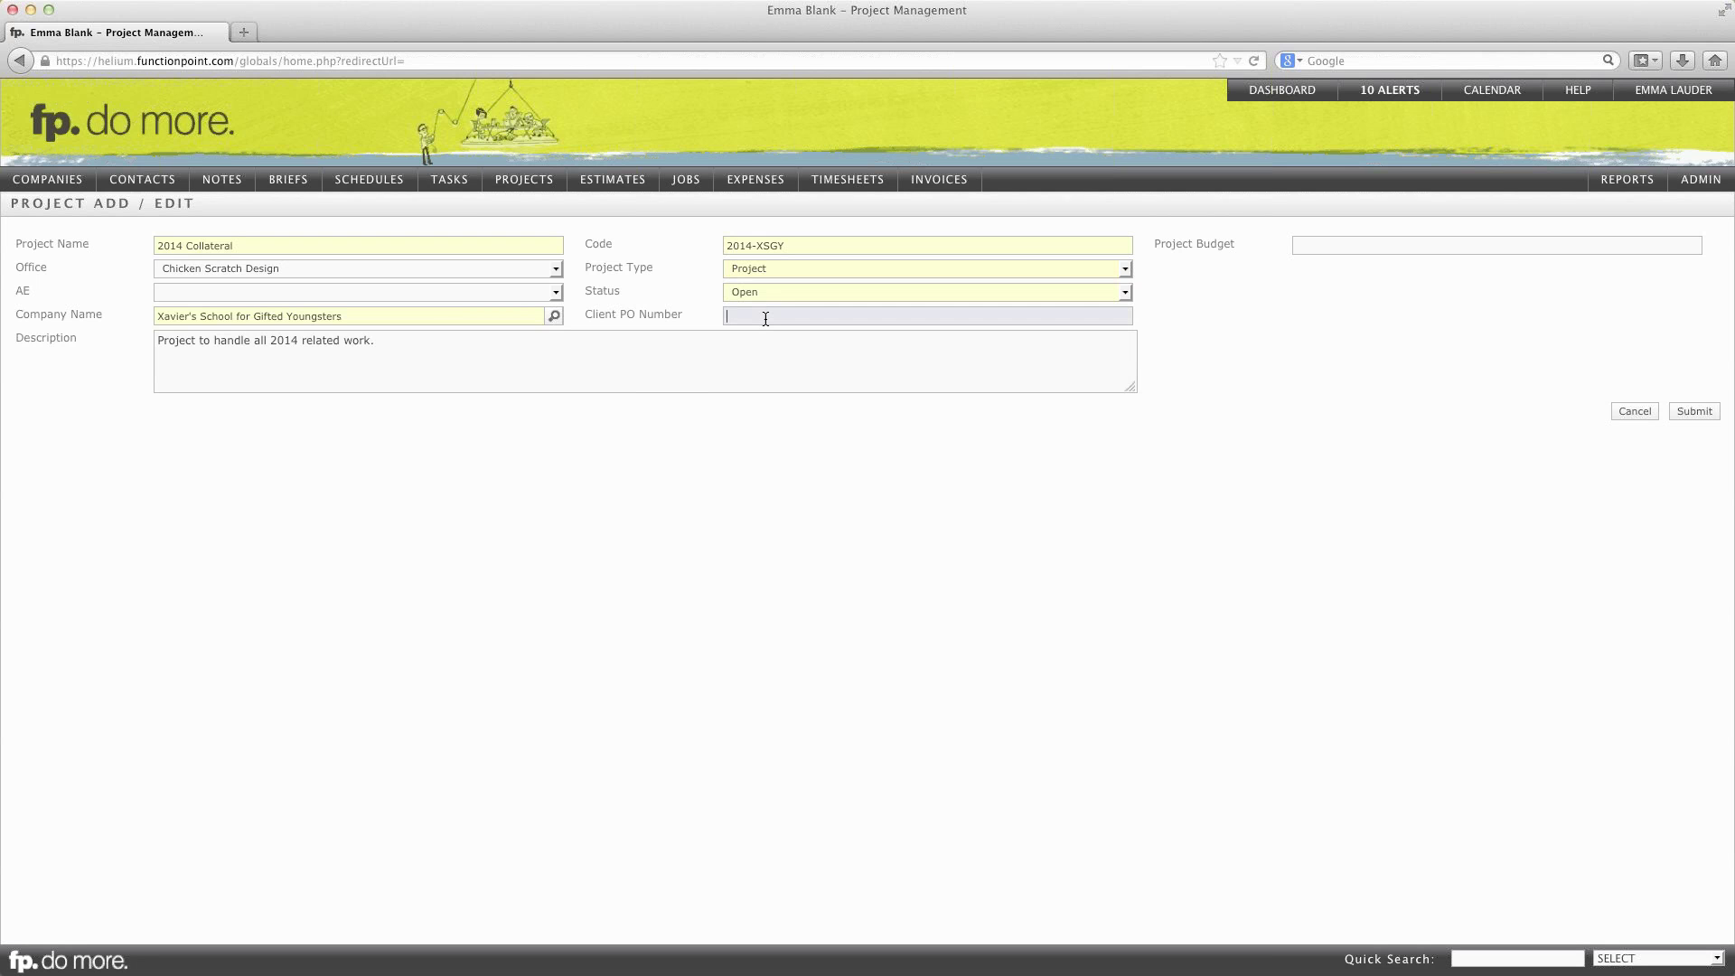
click(1386, 241)
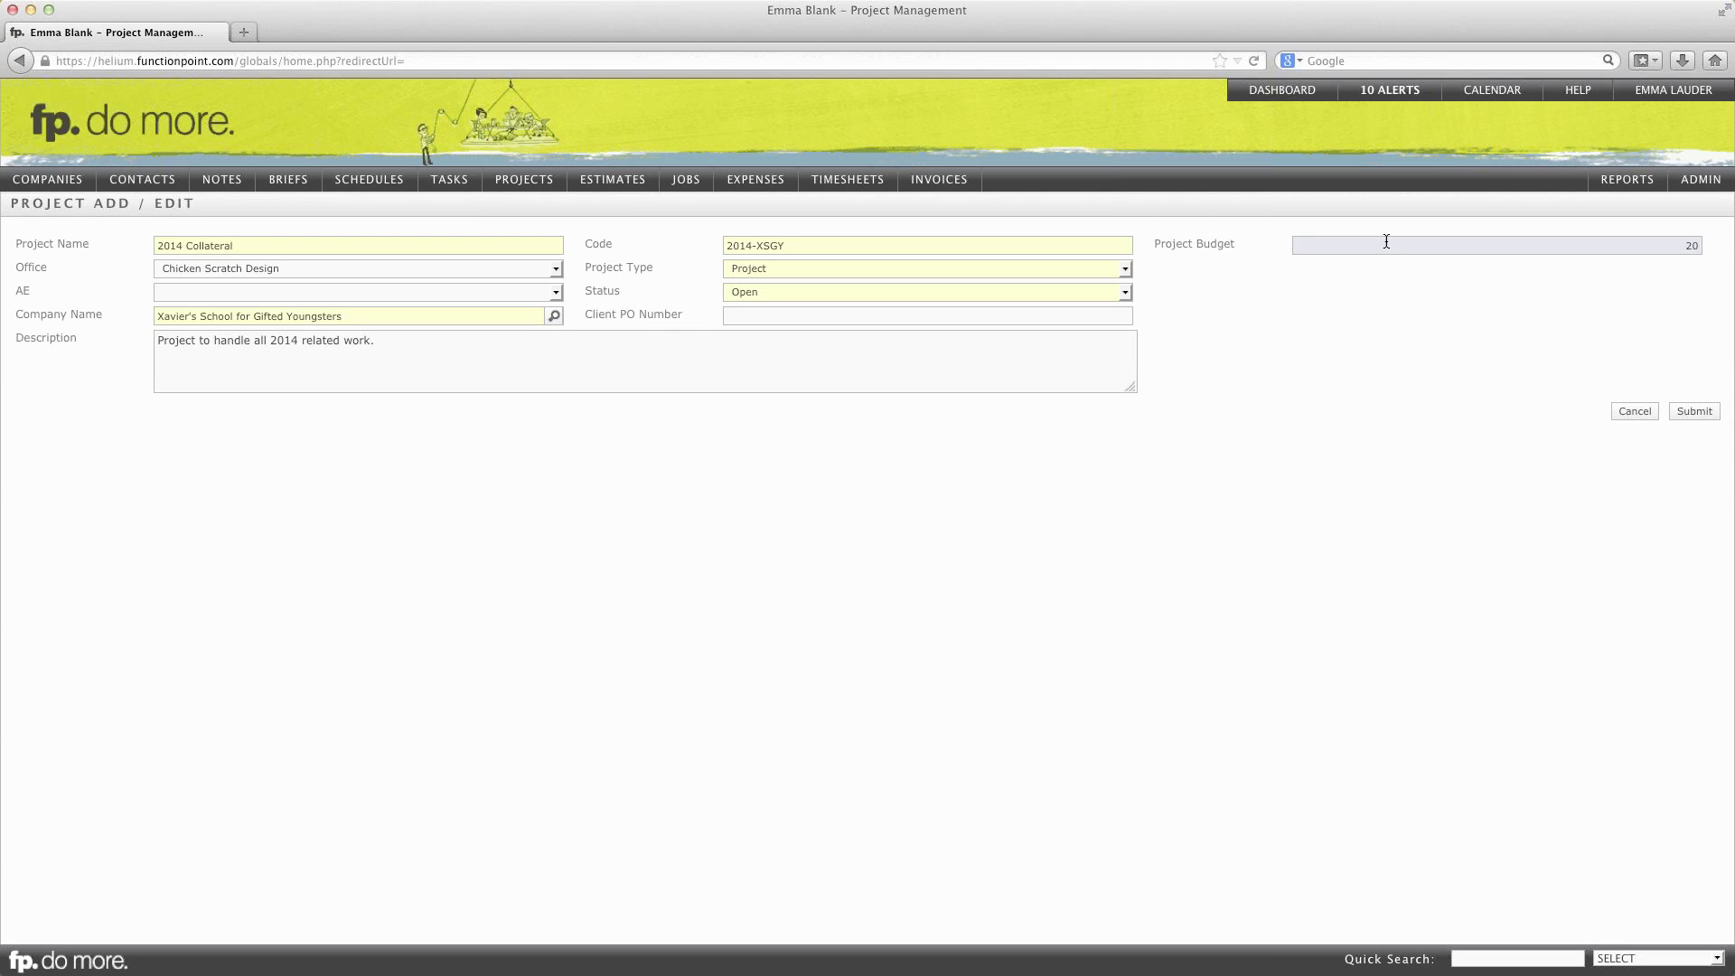
text(000)
click(1380, 352)
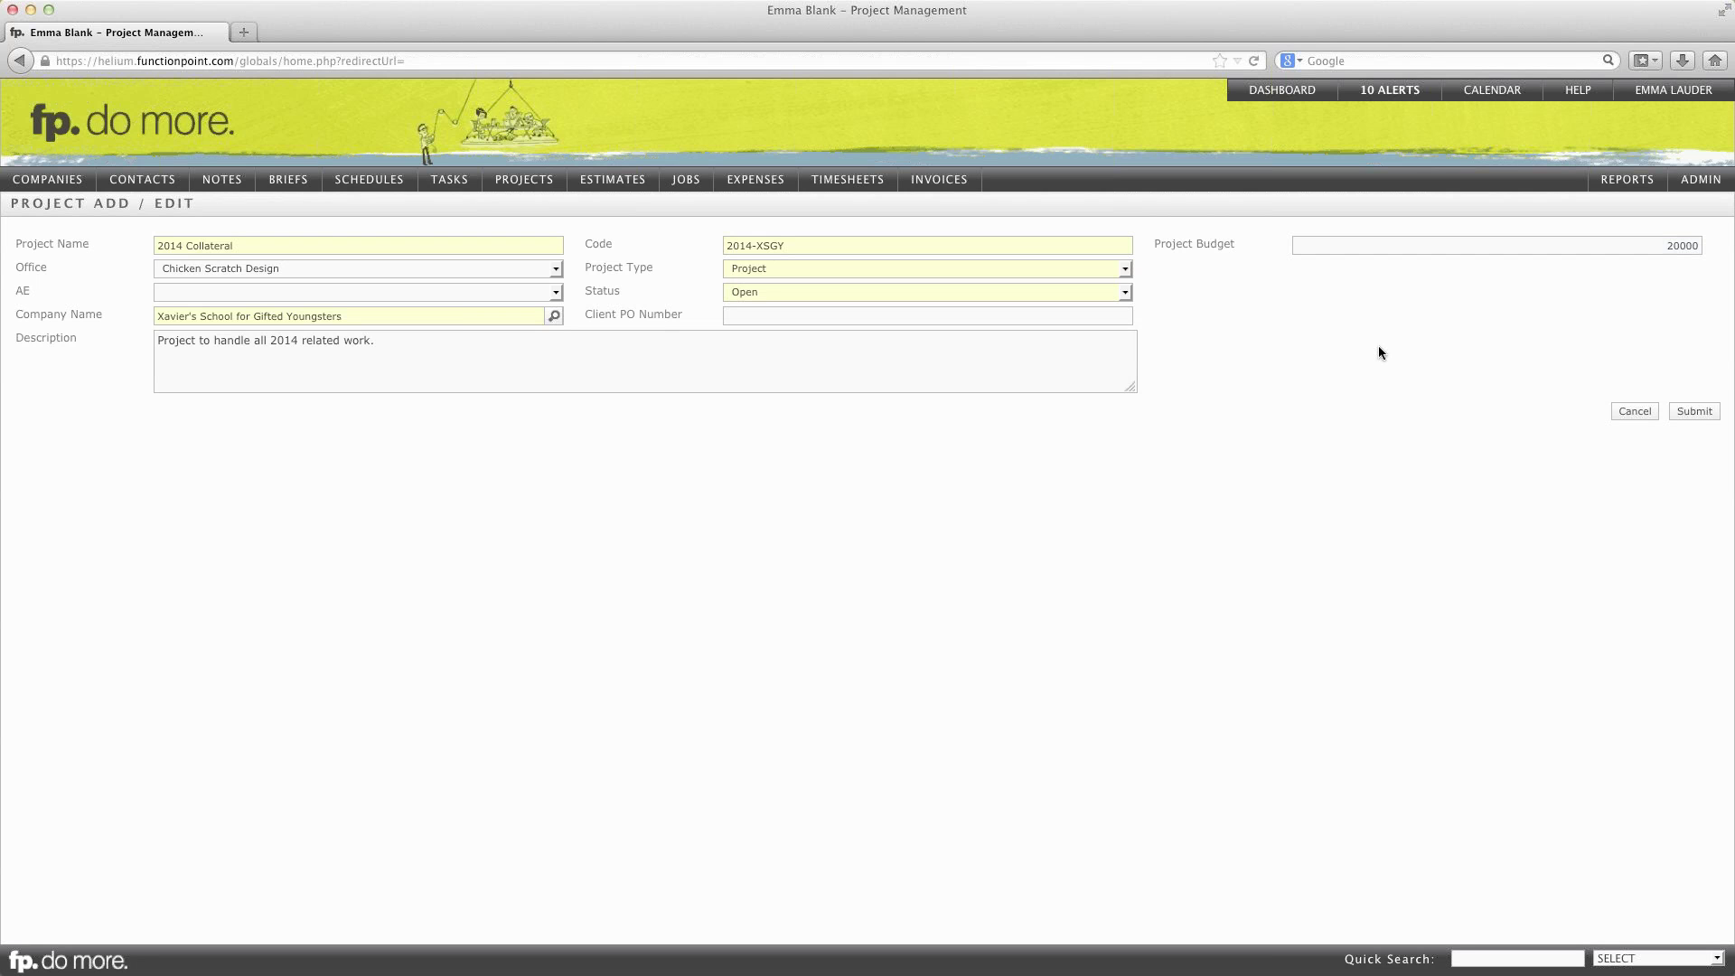
Step: Save the 2014 Collateral project and show its details with the $20,000.00 budget
click(1694, 412)
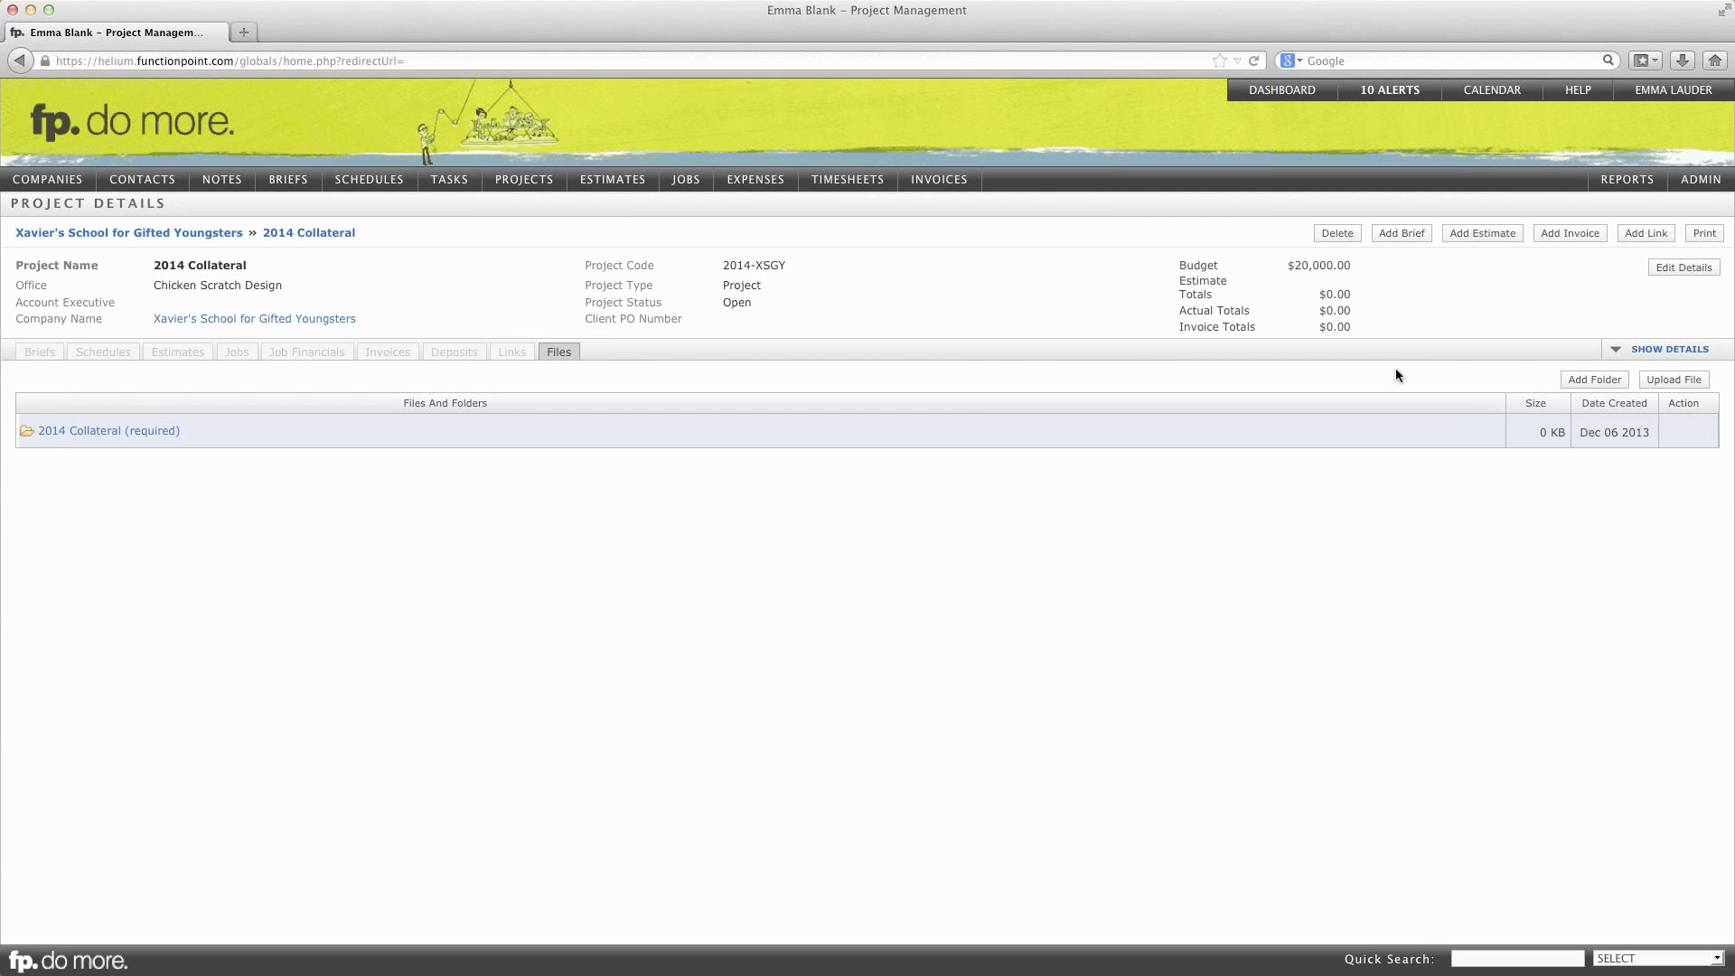
click(1672, 350)
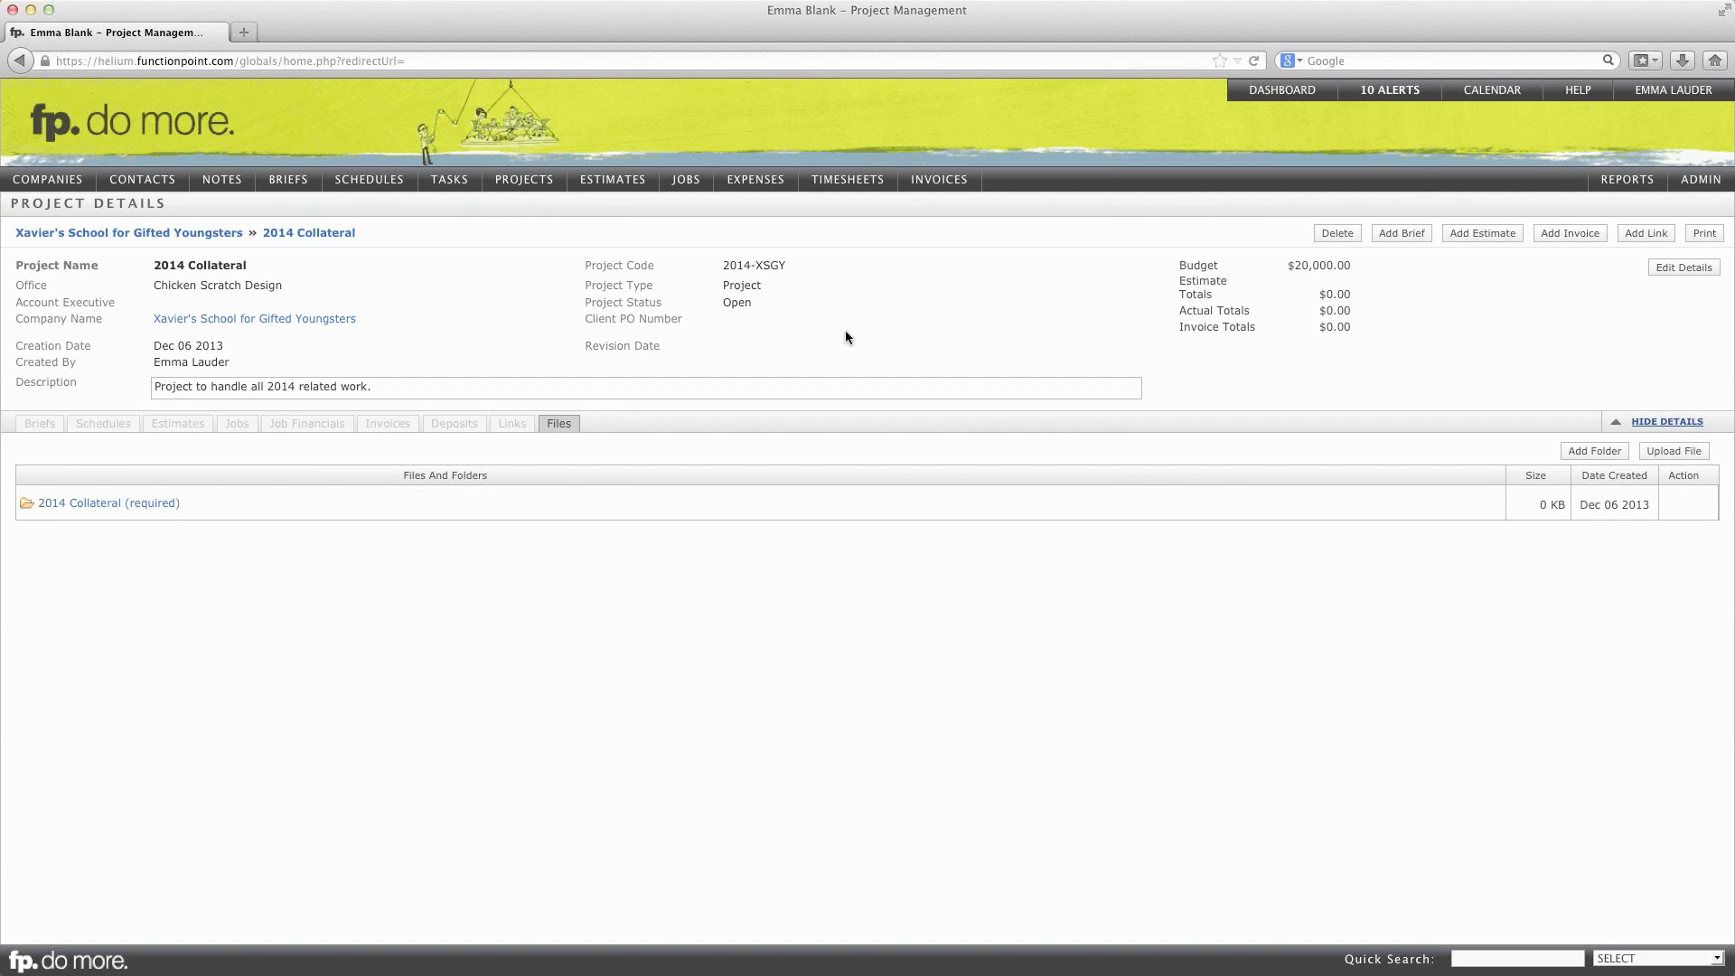
Step: Start a new estimate named Graduation Programs with estimate type Collateral
click(1478, 235)
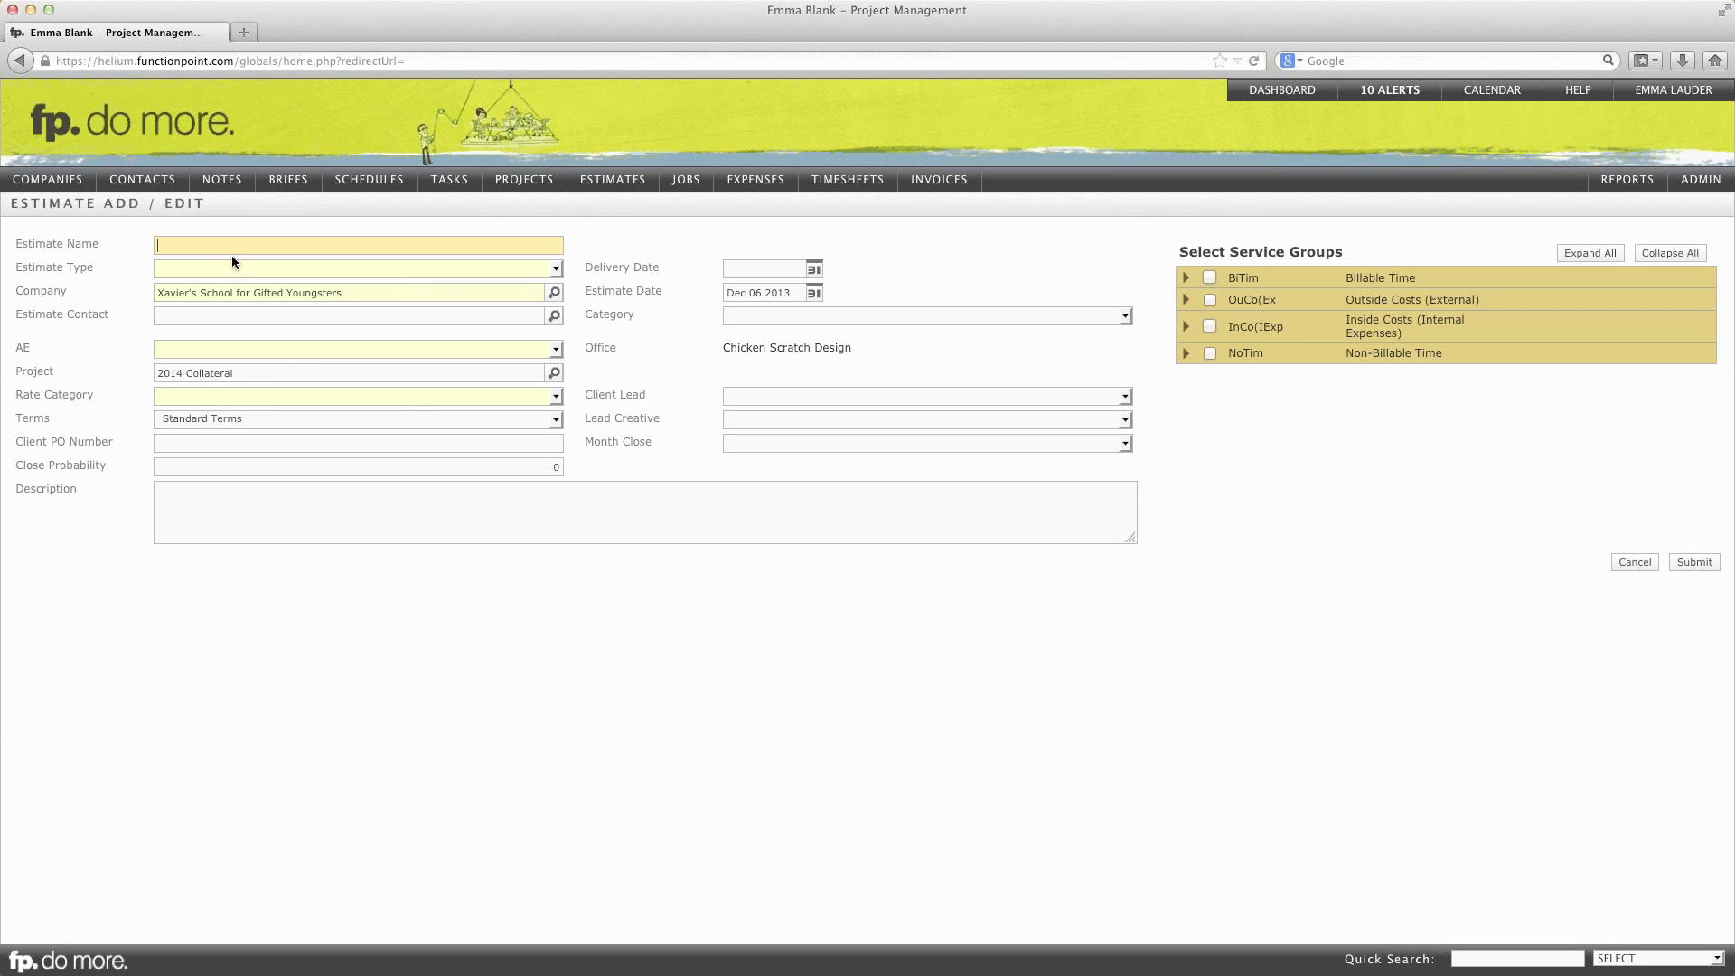
text(Graduation Programs)
click(230, 265)
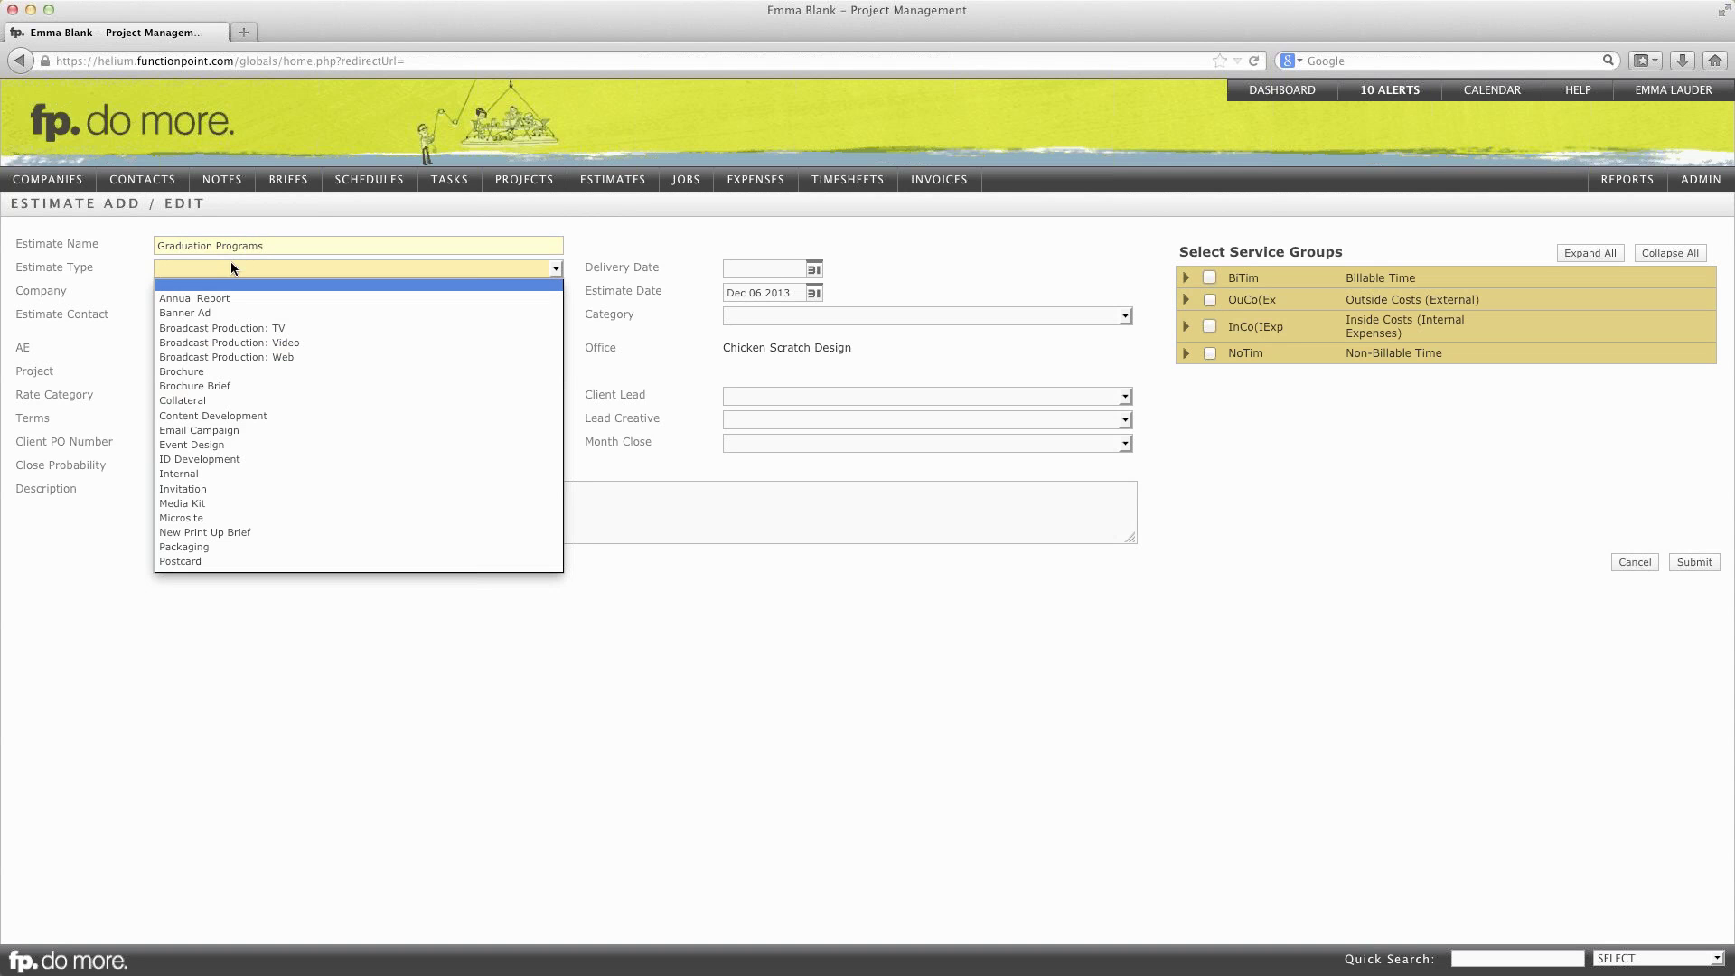
scroll(217, 522, down, 2)
scroll(217, 523, down, 2)
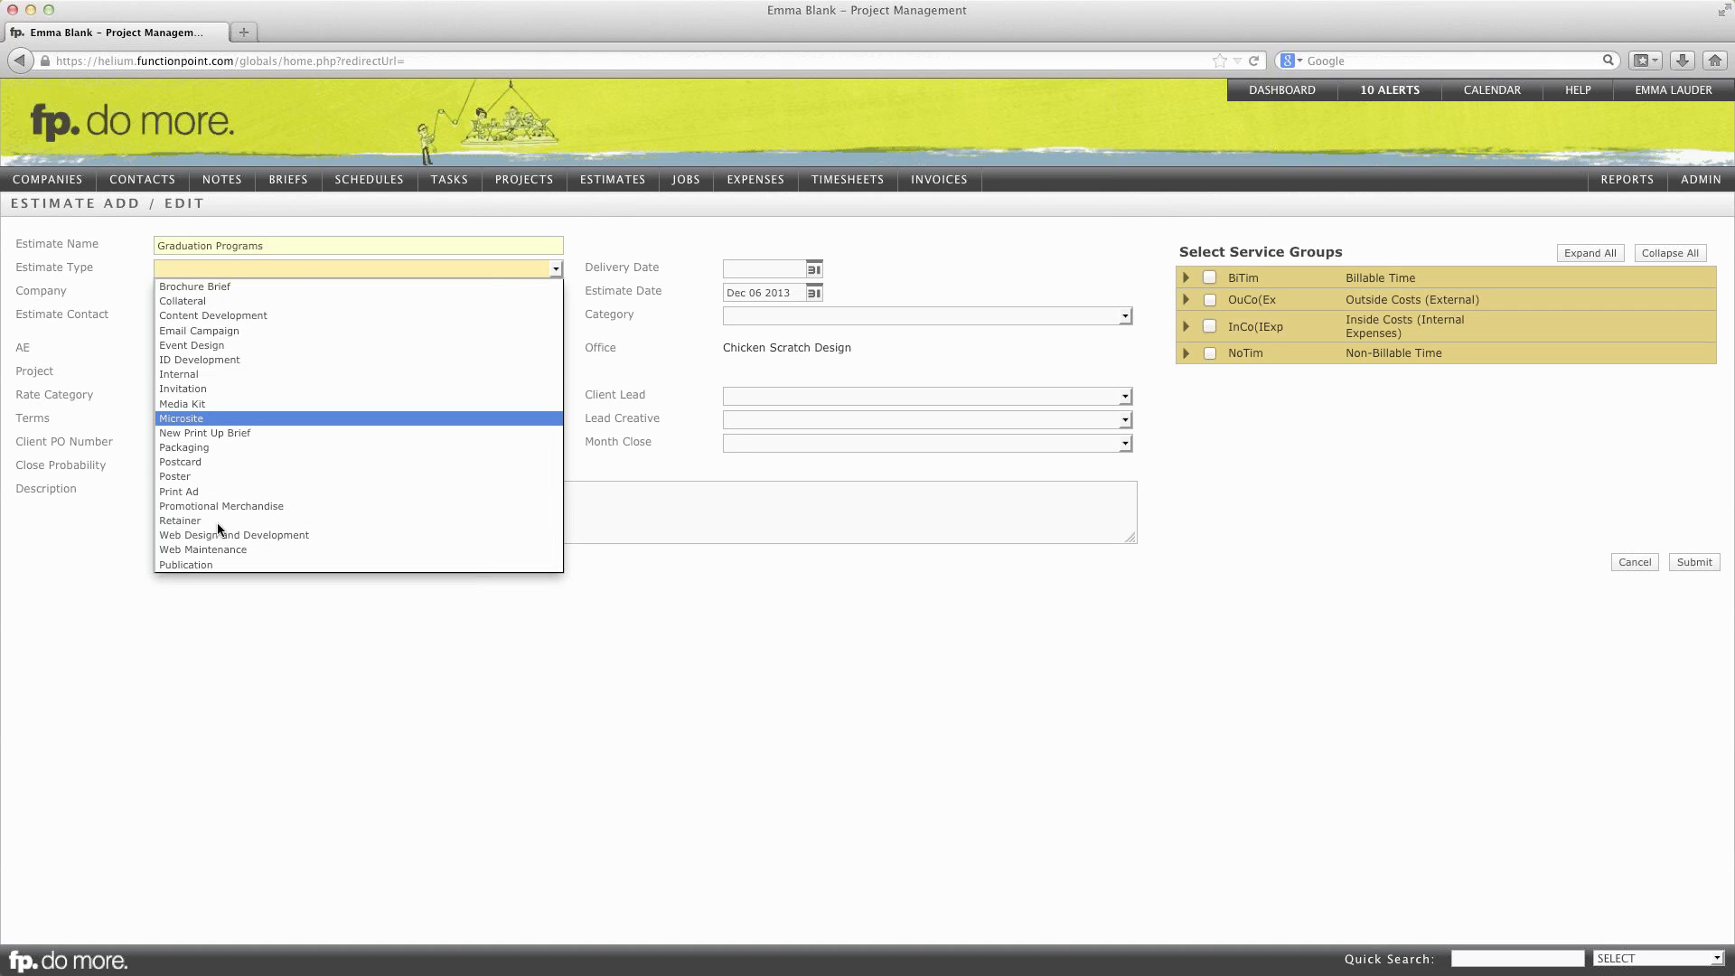
scroll(208, 383, up, 4)
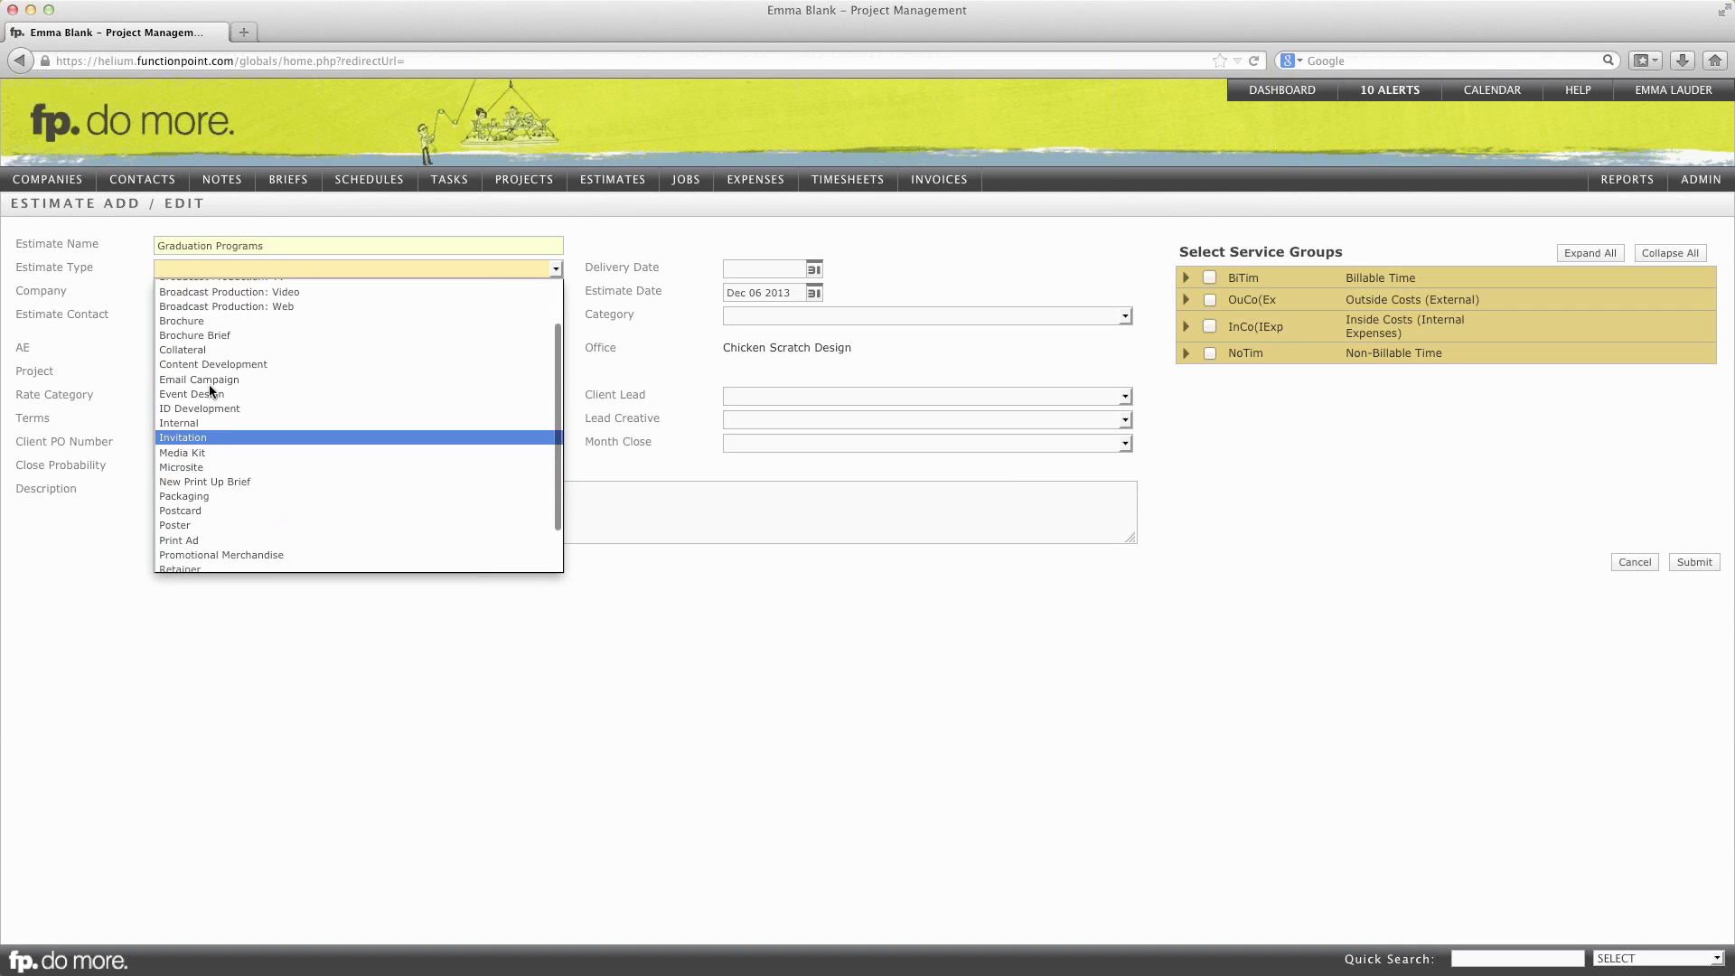
click(202, 400)
Step: Pick the estimate contact and account executive, and choose Standard Rate
click(208, 295)
click(206, 316)
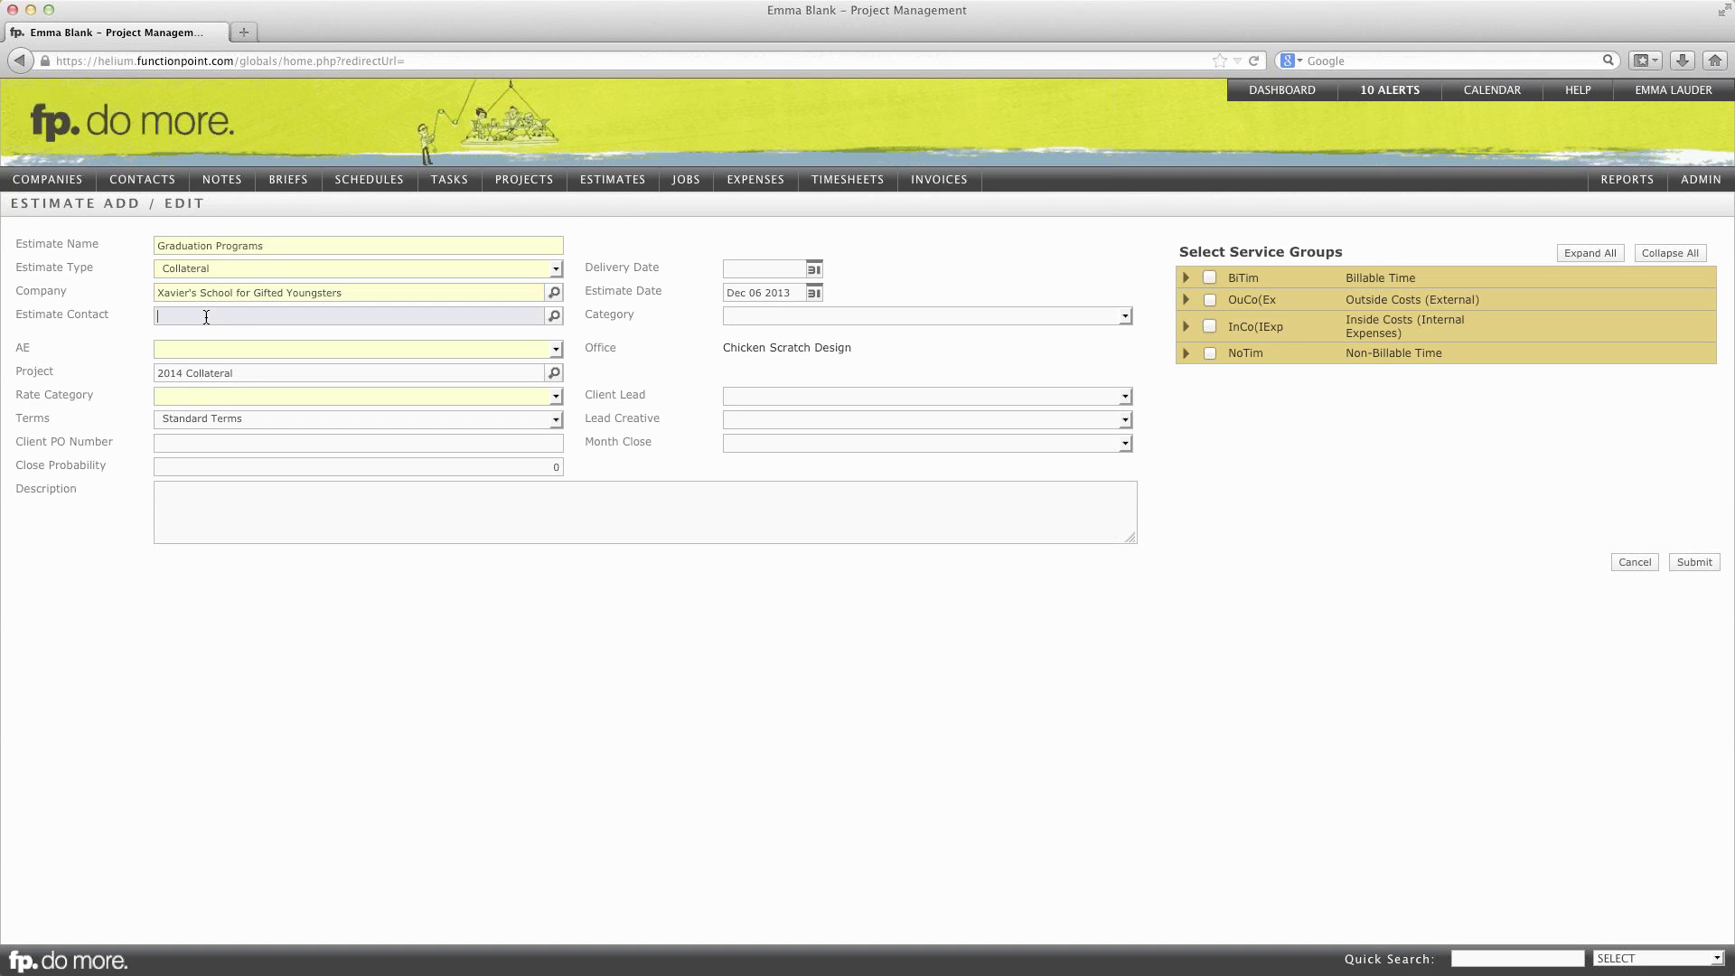
text(scott)
click(192, 350)
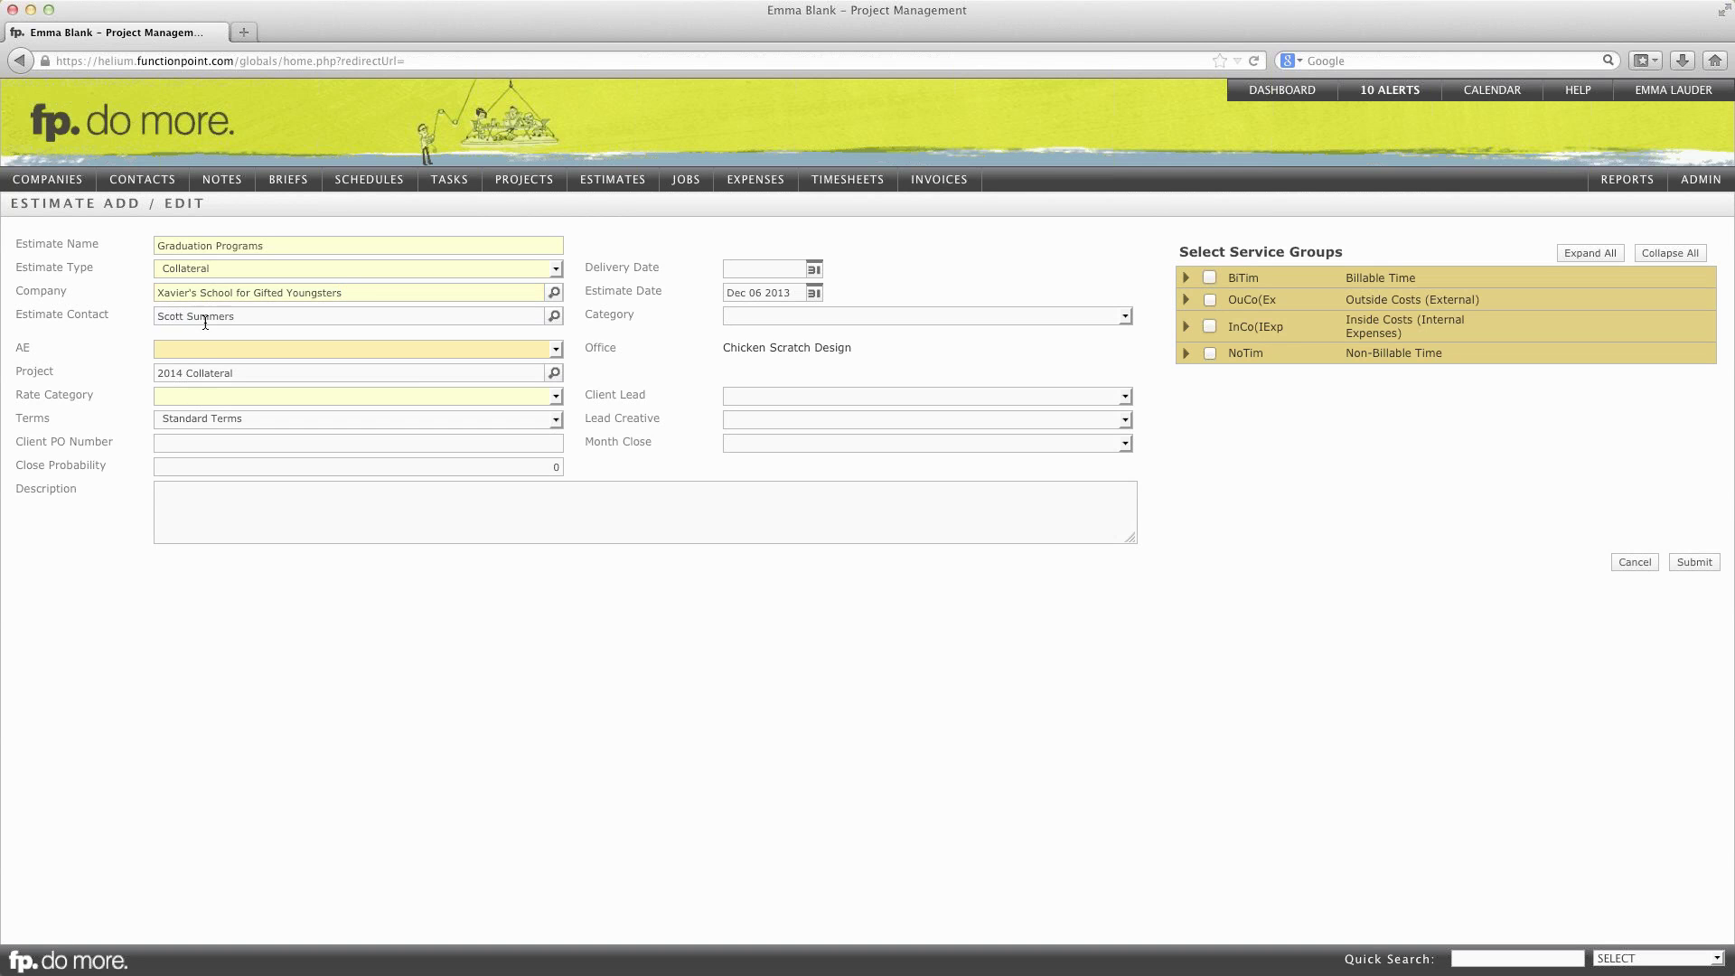
click(193, 352)
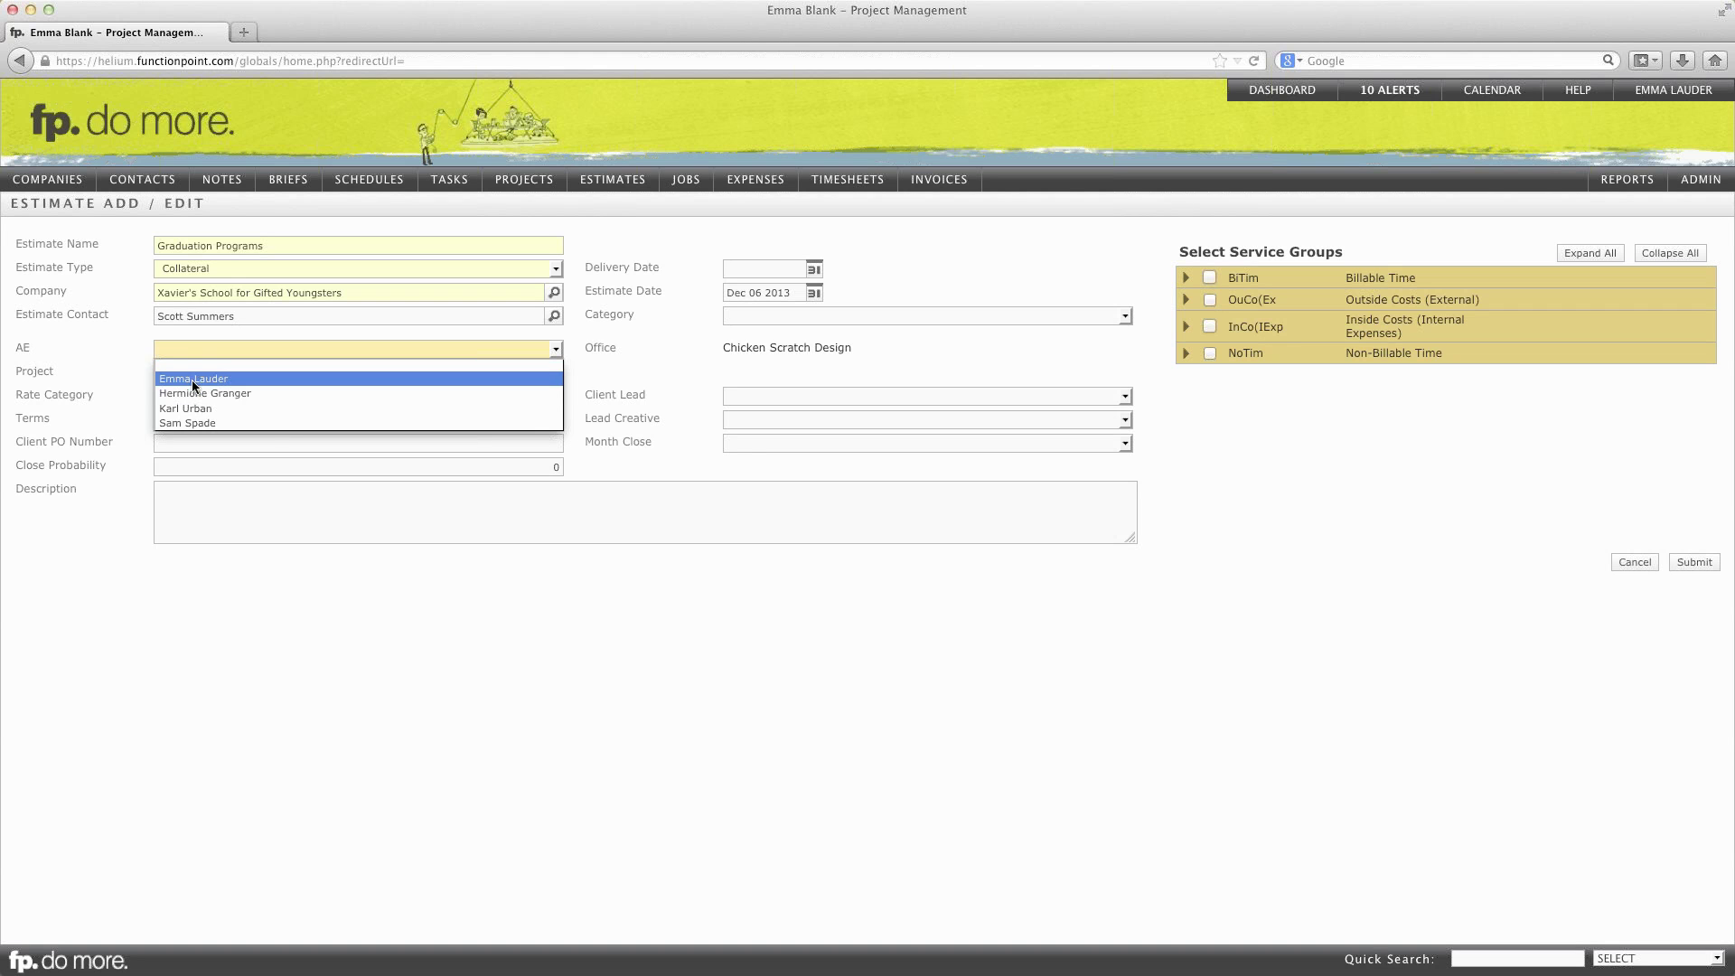
click(192, 379)
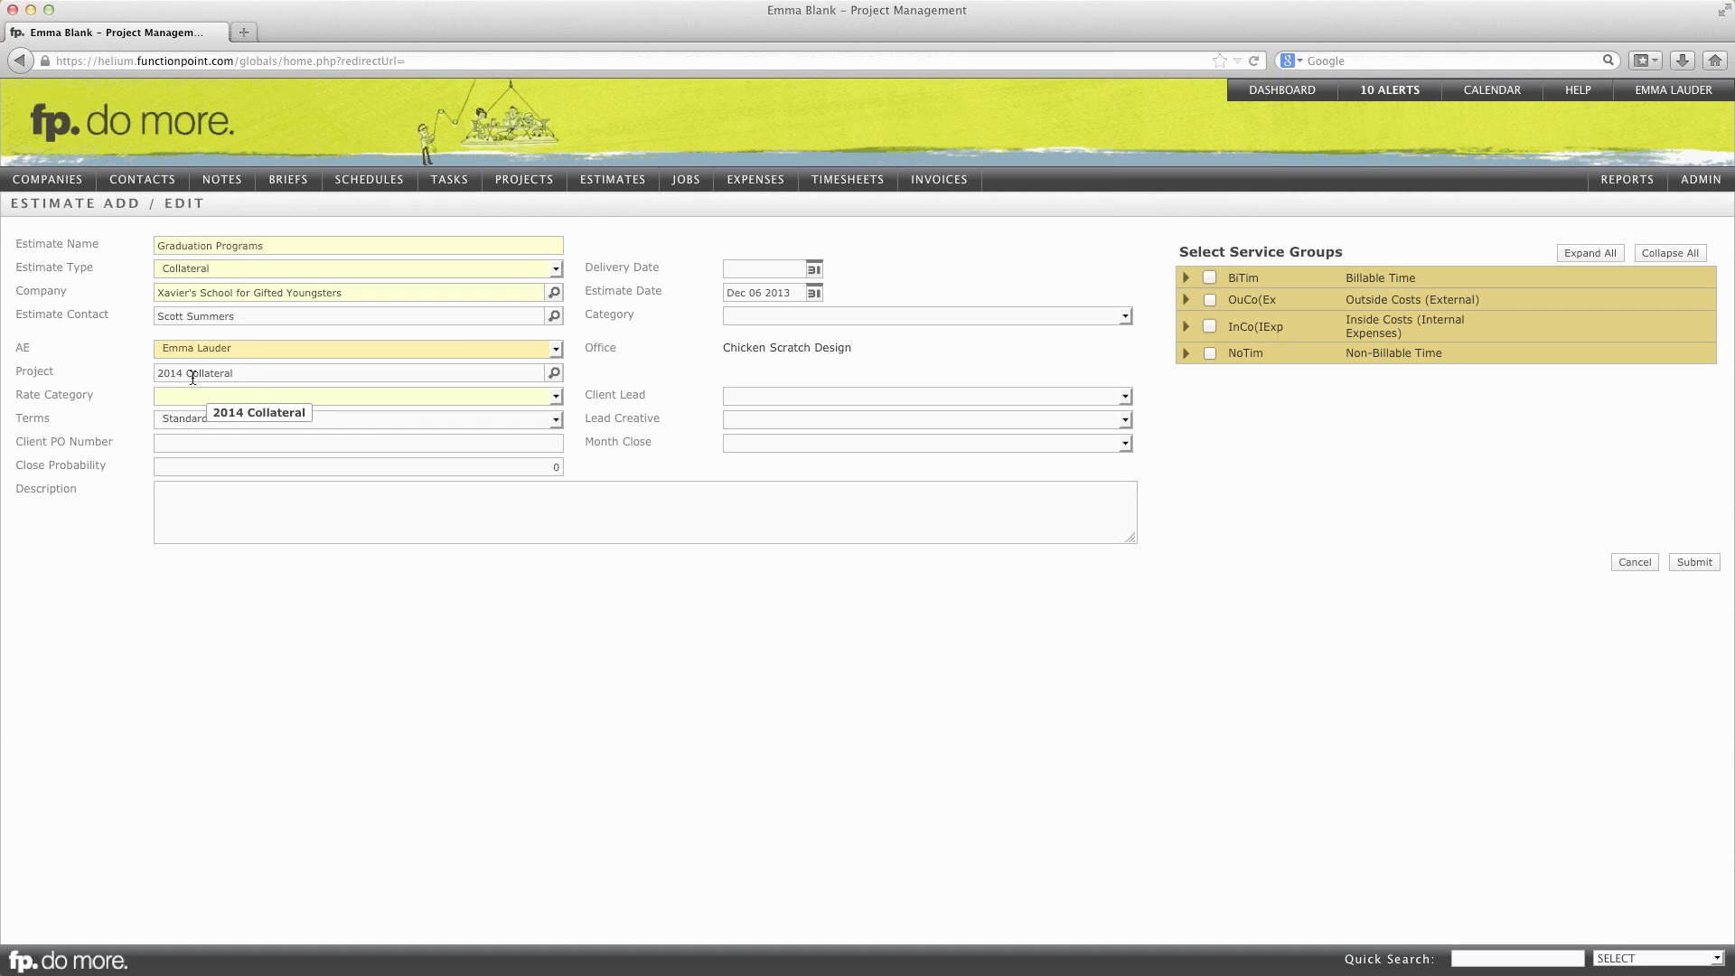
click(235, 395)
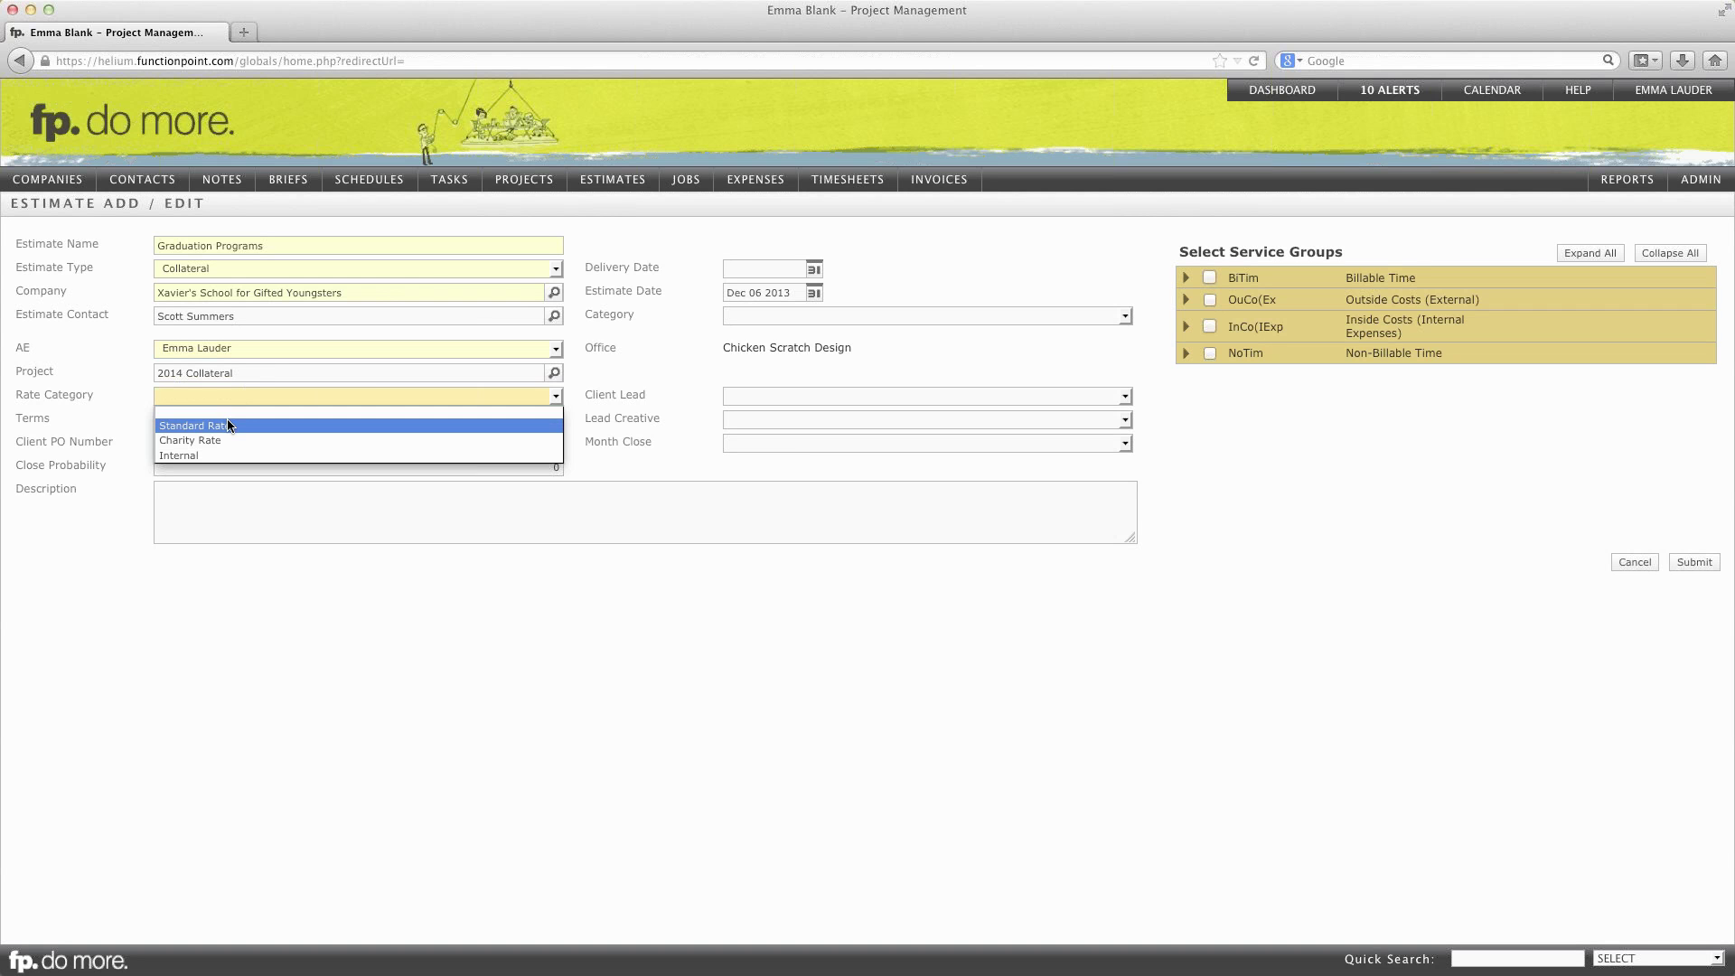
click(228, 424)
Step: Enter the estimate description 'Programs for grad ceremony'
click(224, 512)
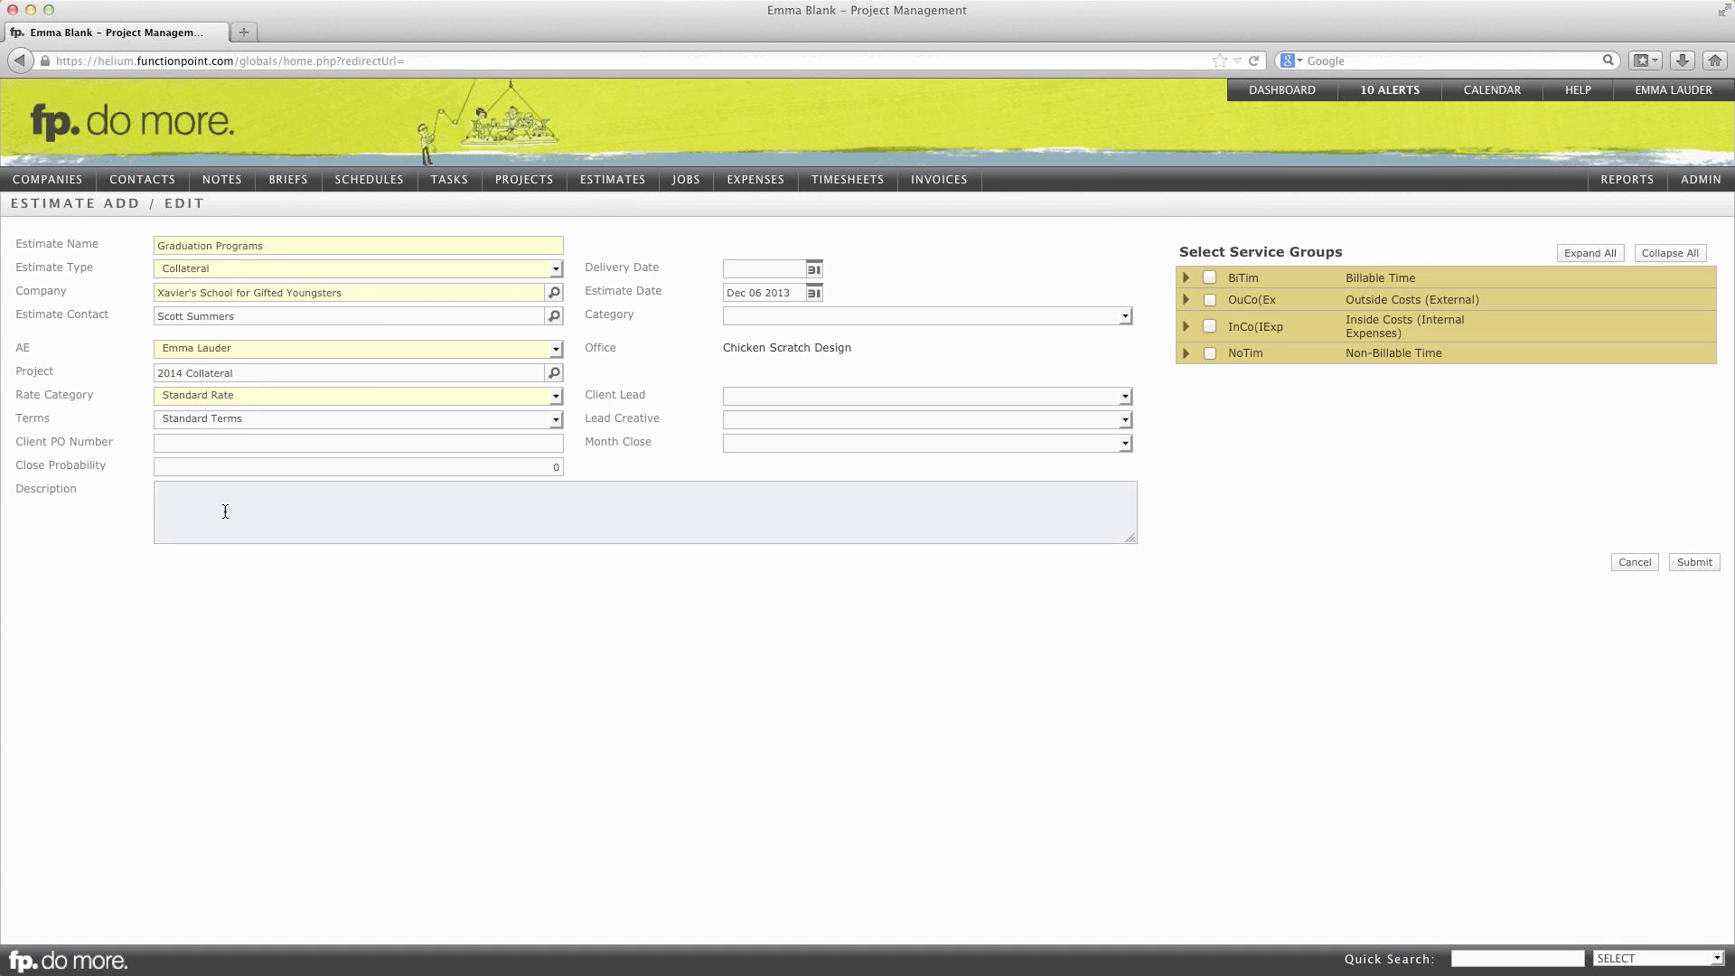
text(Programs for grad ceremony)
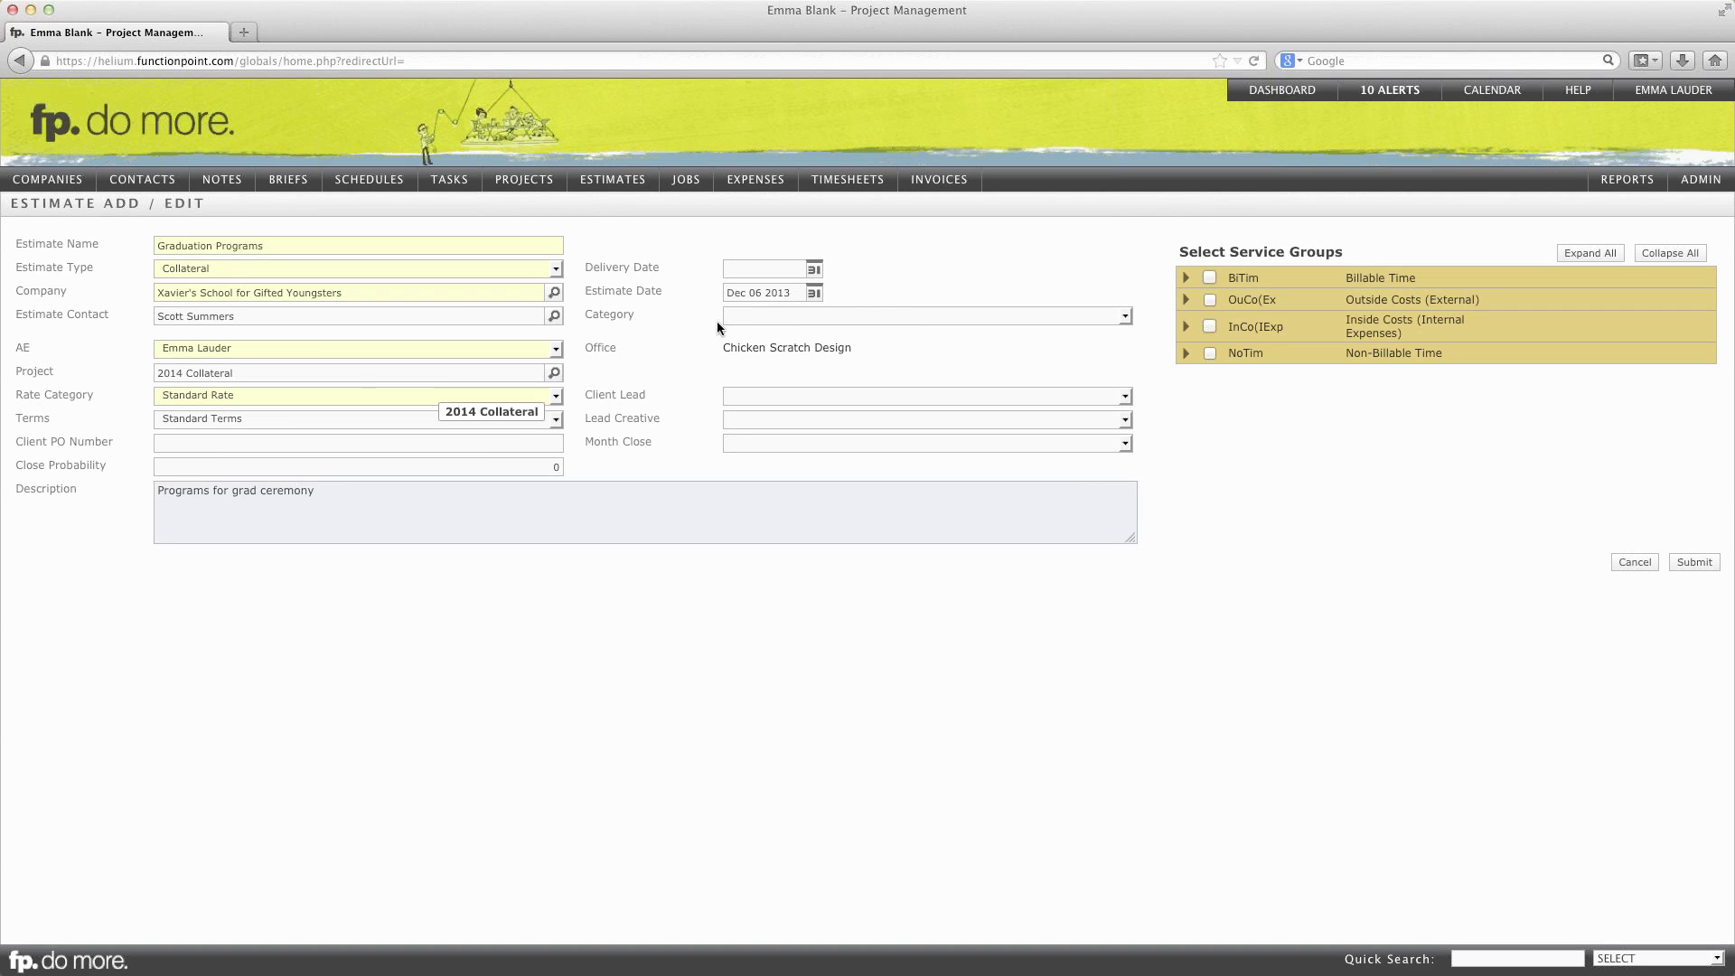
Step: Set the estimate delivery date to May 2, 2014
click(814, 268)
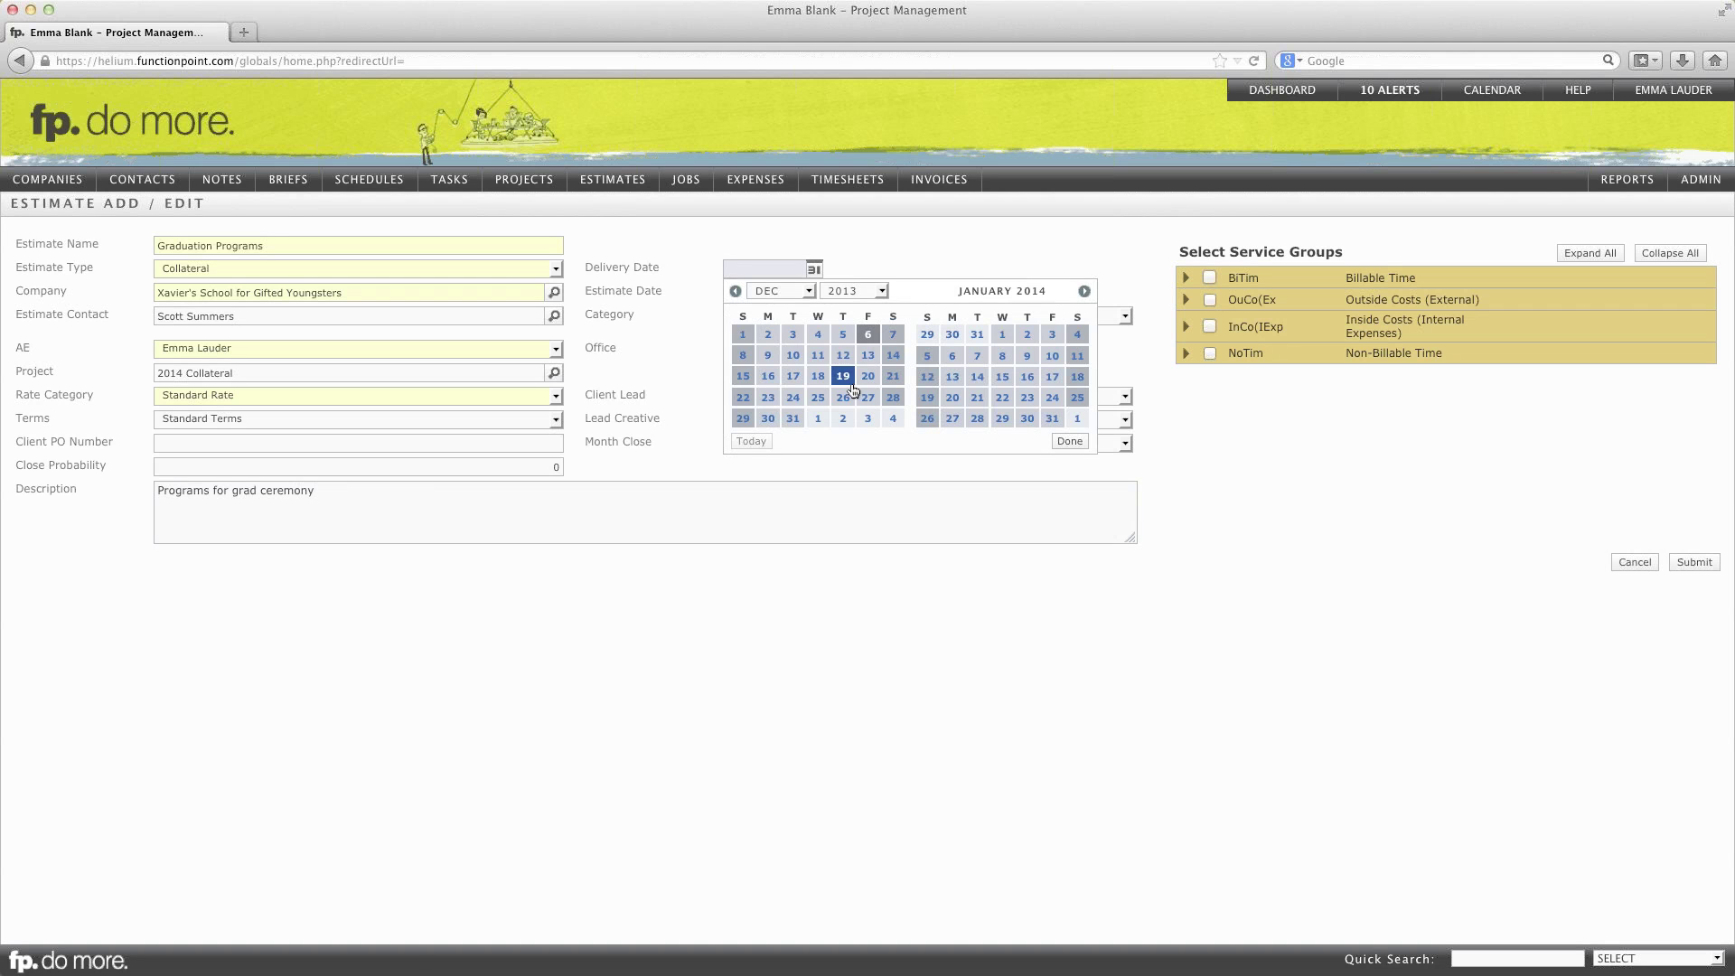
click(1086, 291)
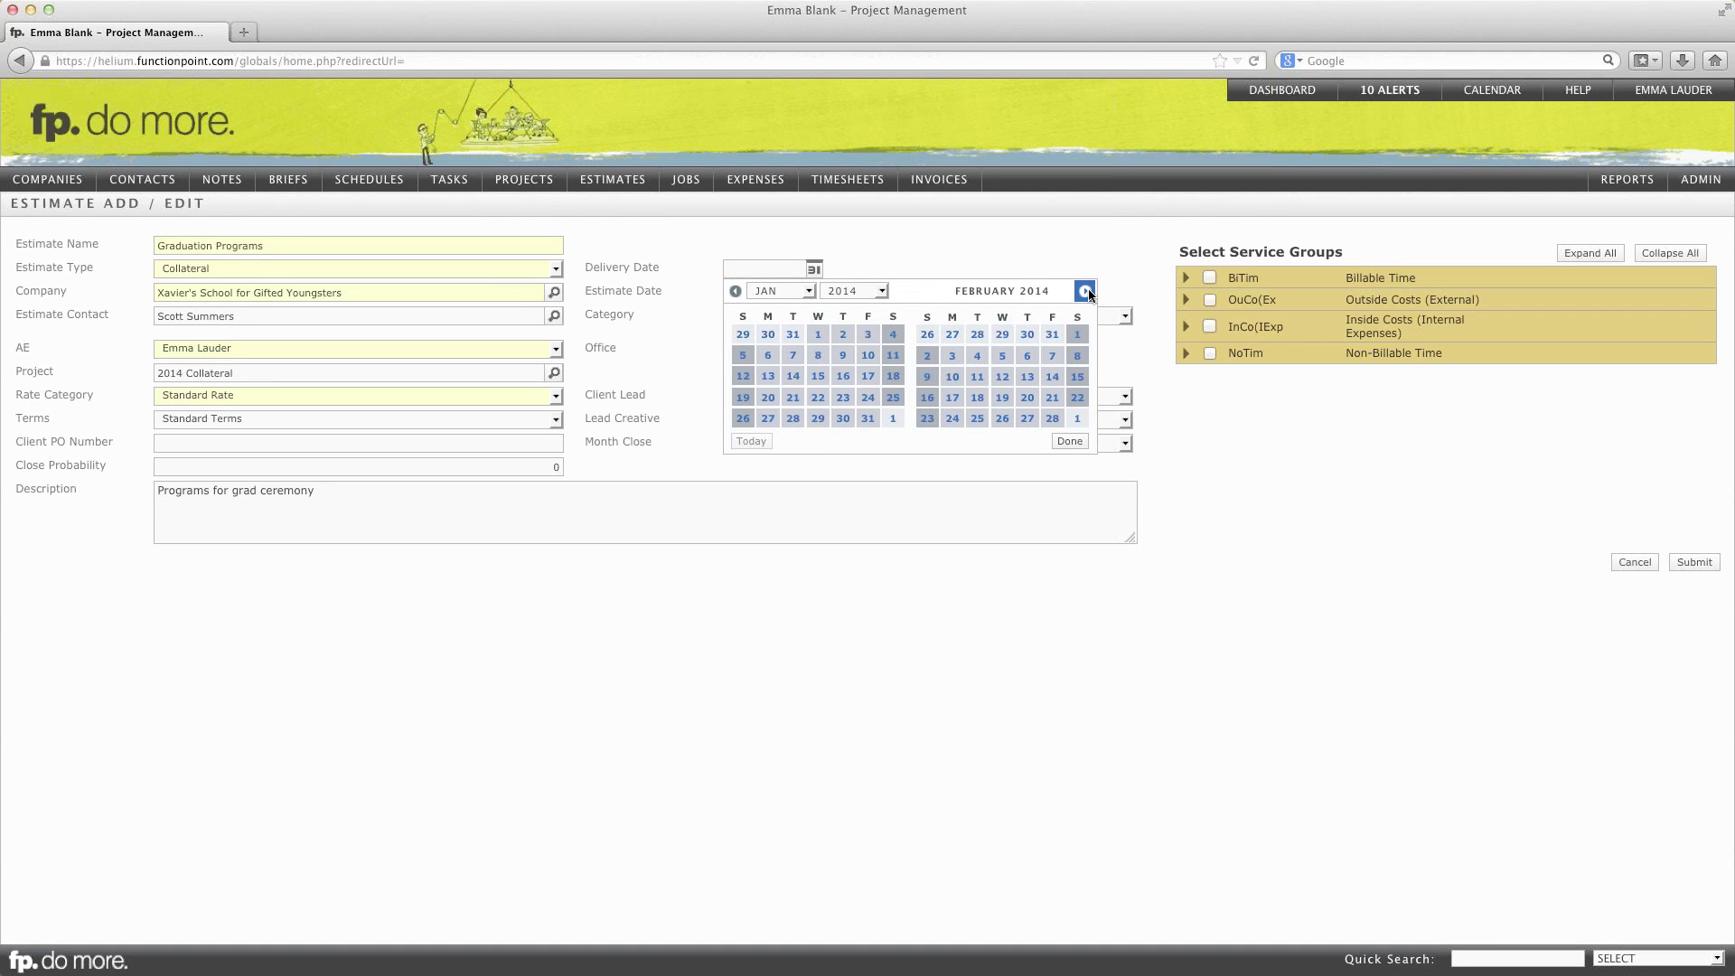
click(1086, 291)
click(1087, 291)
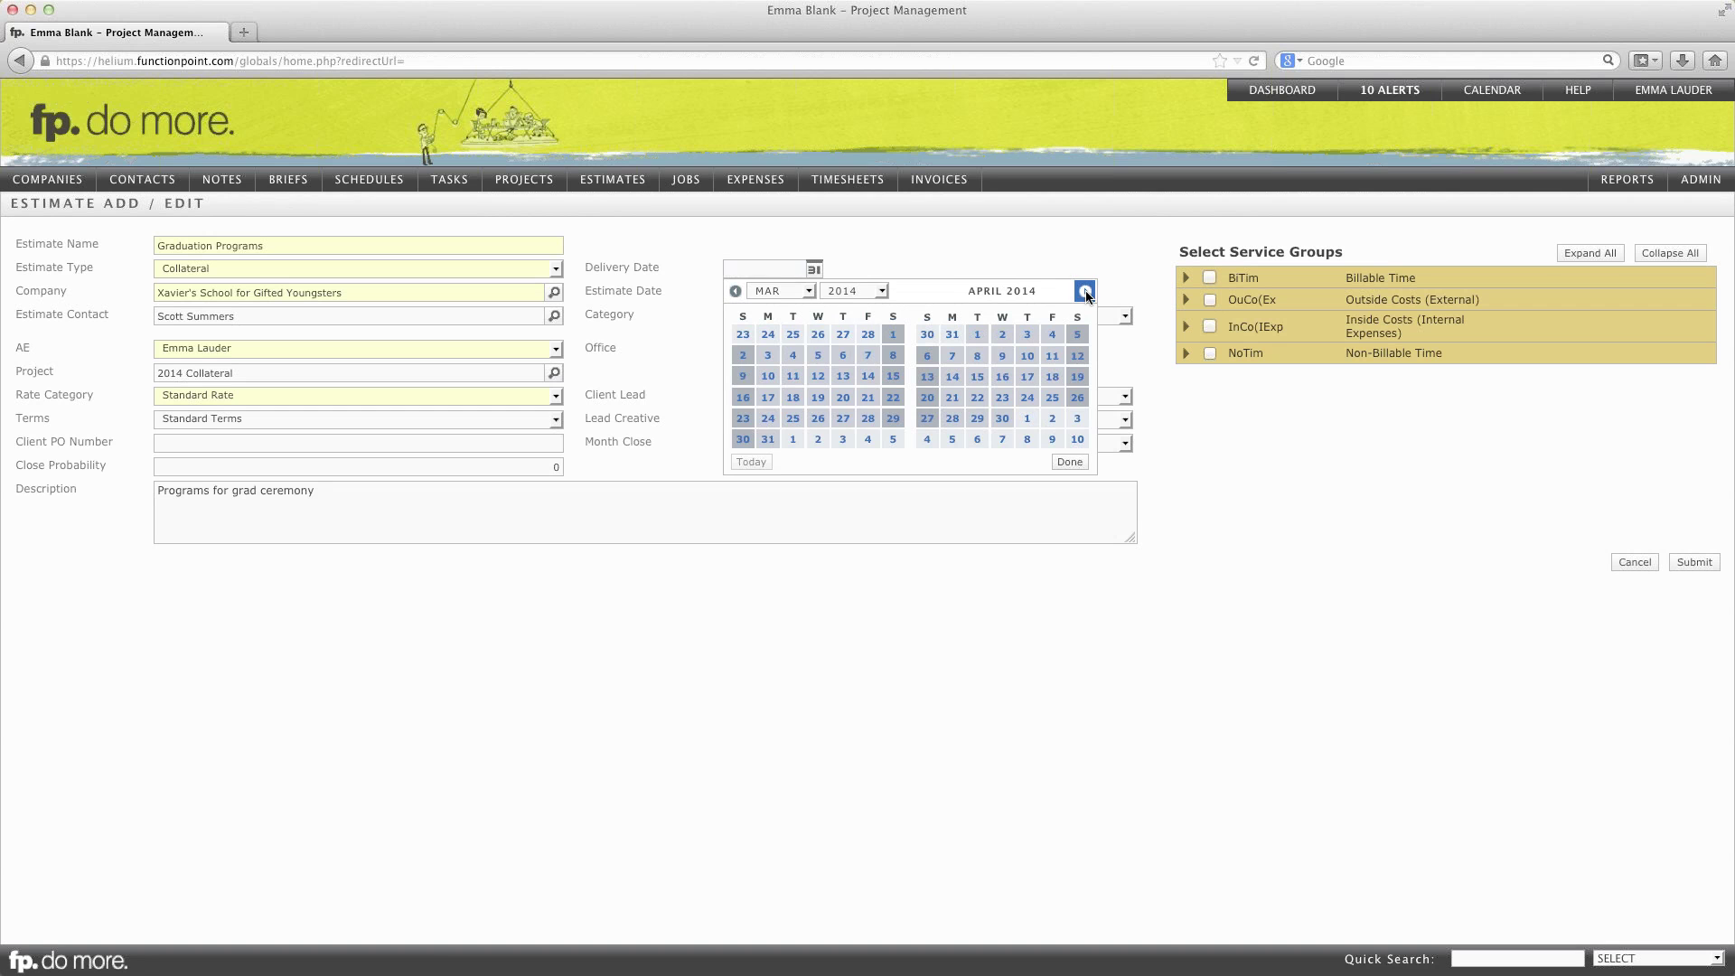
click(1085, 291)
click(1045, 334)
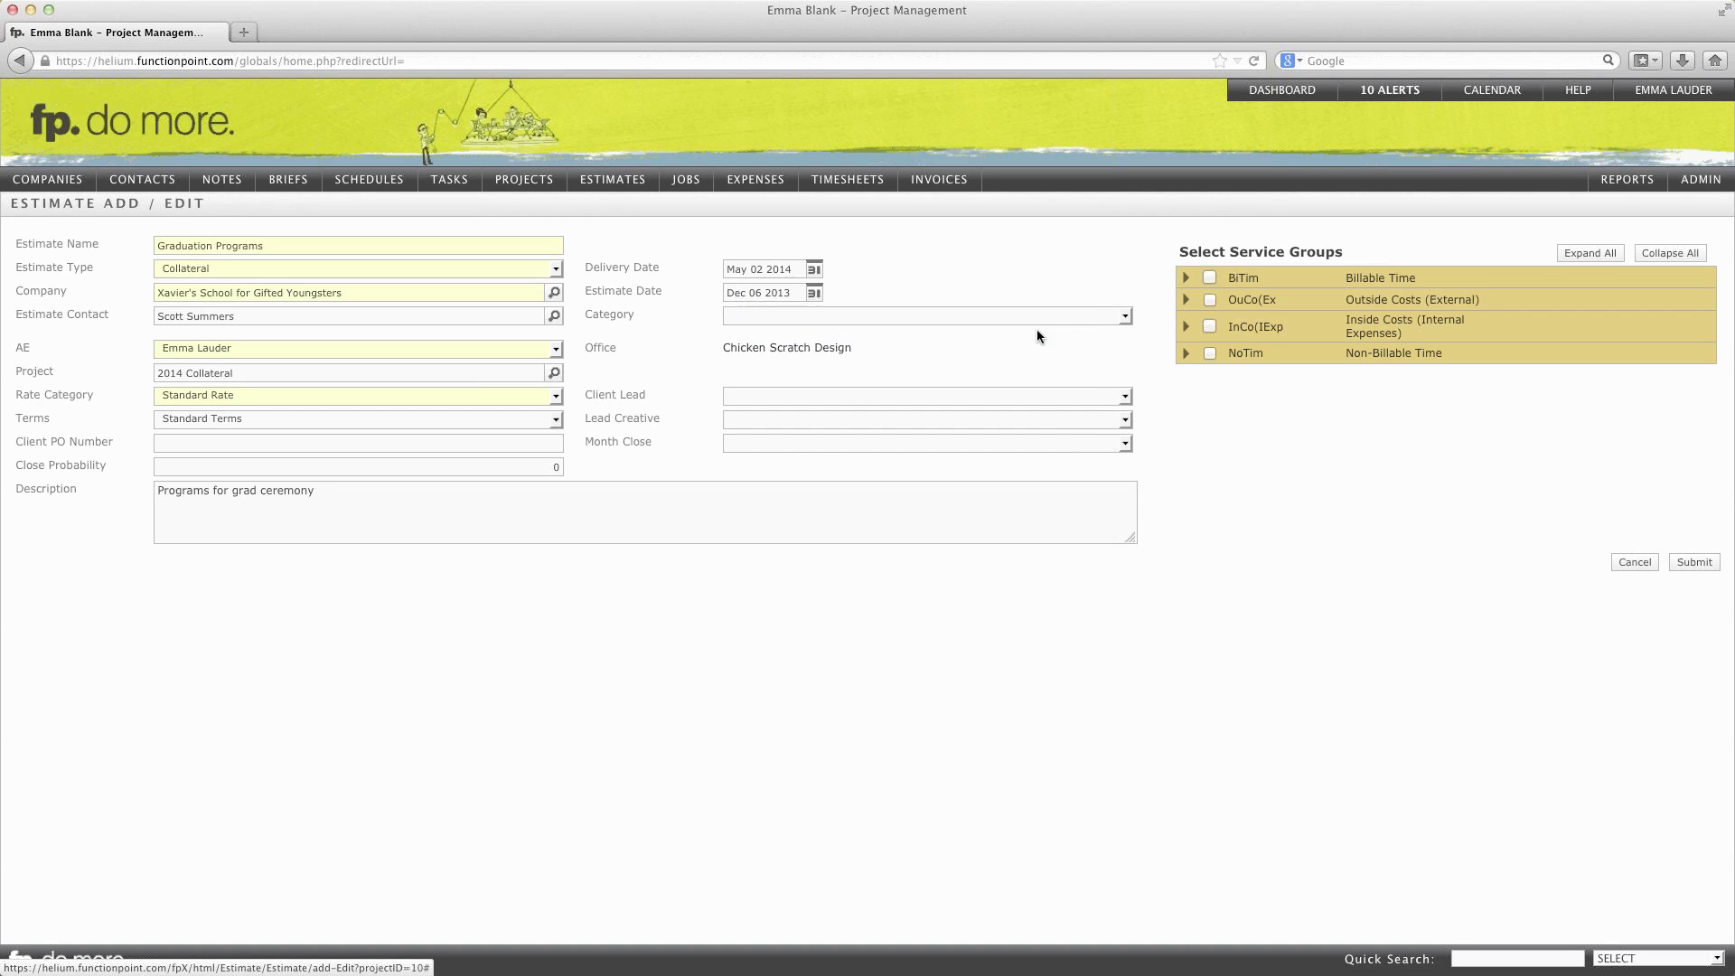
Step: Add Art Direction, Concept/Mockup, Illustration and Printing services, then submit the estimate
click(1186, 279)
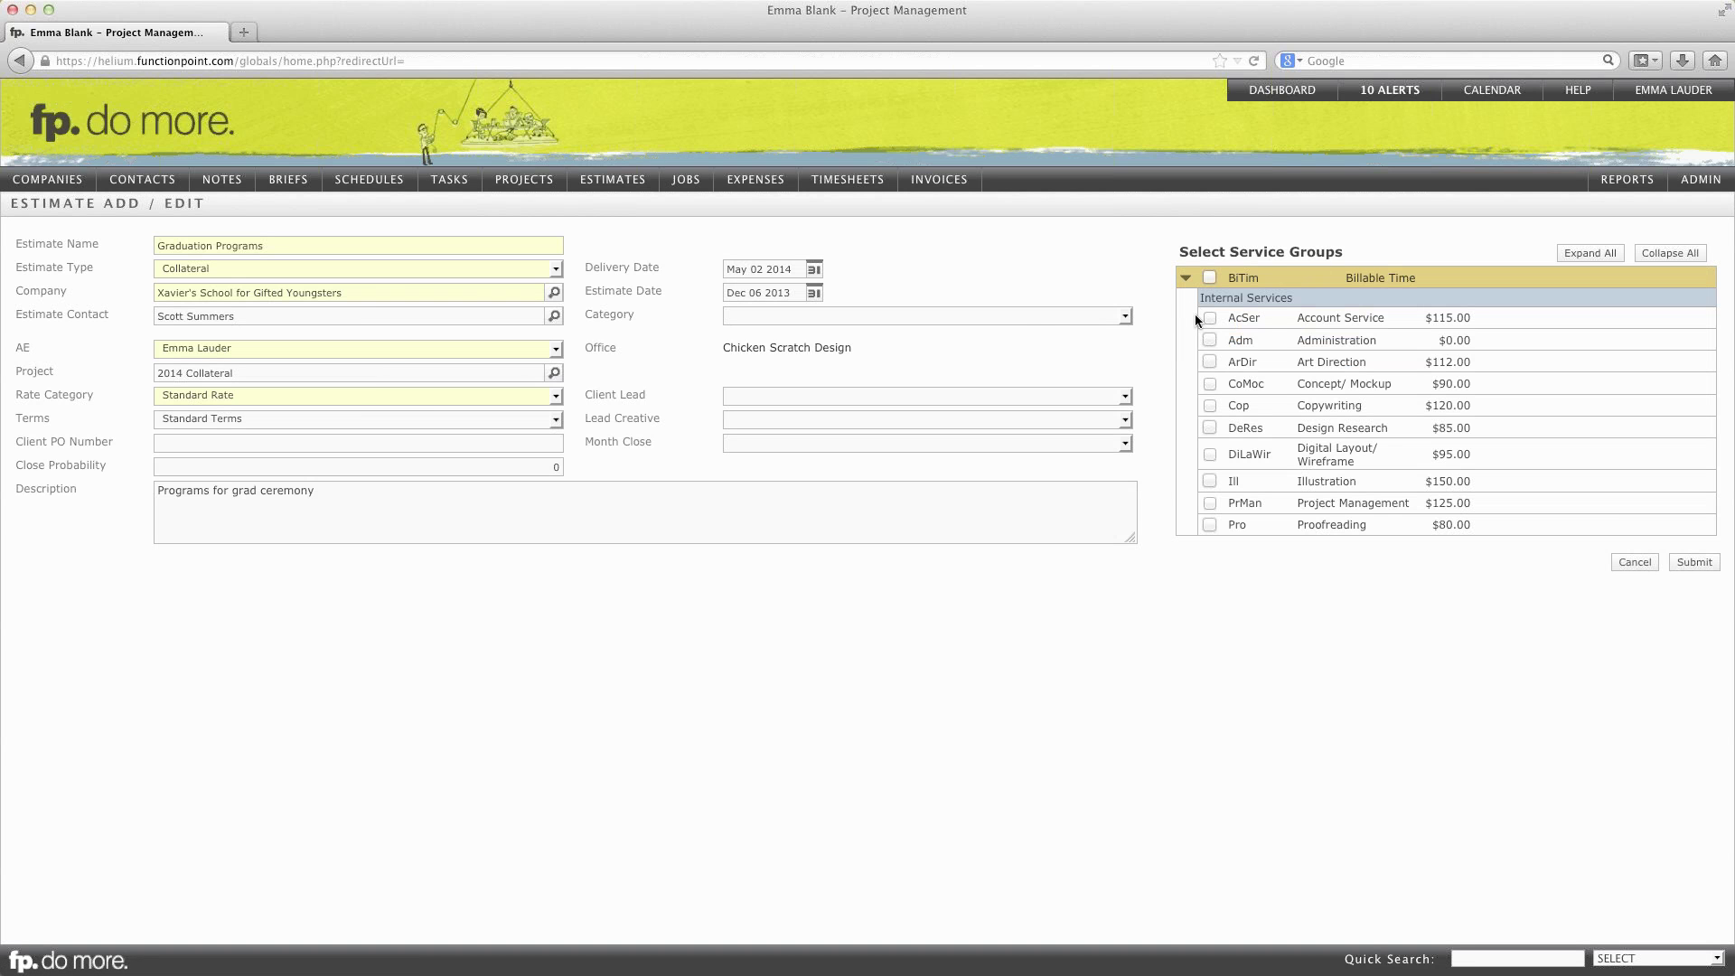
click(1208, 362)
click(1206, 478)
scroll(1205, 480, down, 3)
scroll(1203, 488, down, 1)
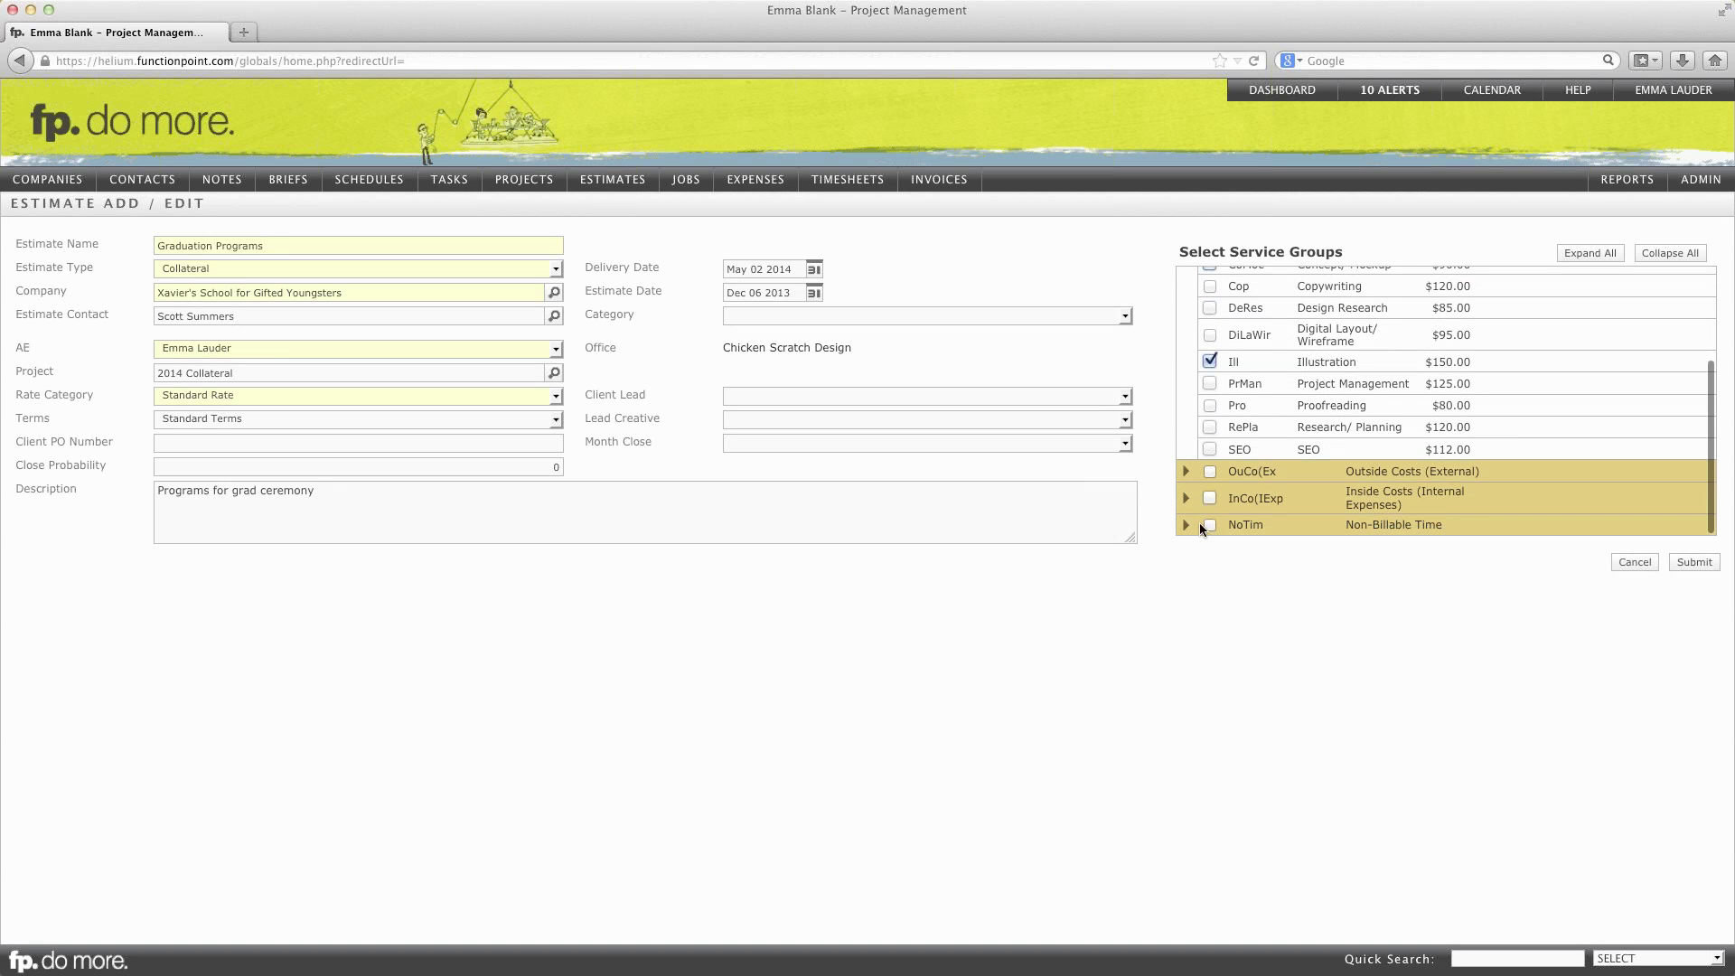
click(1186, 472)
scroll(1193, 480, down, 3)
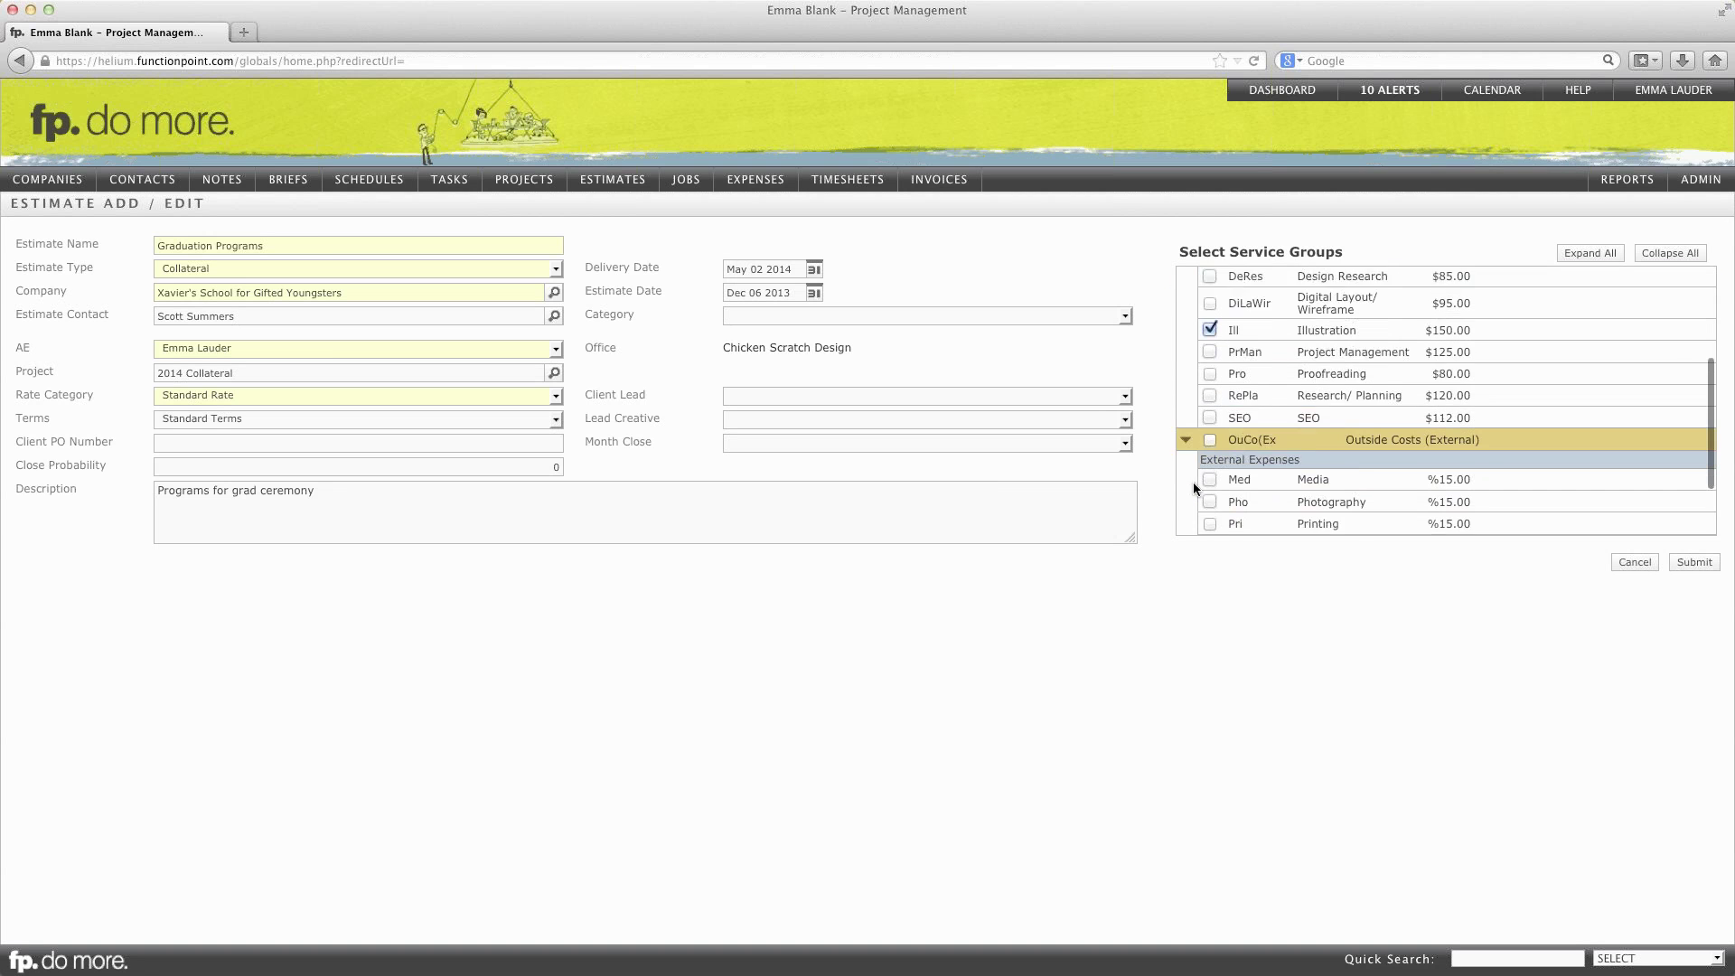
click(1211, 460)
click(1210, 481)
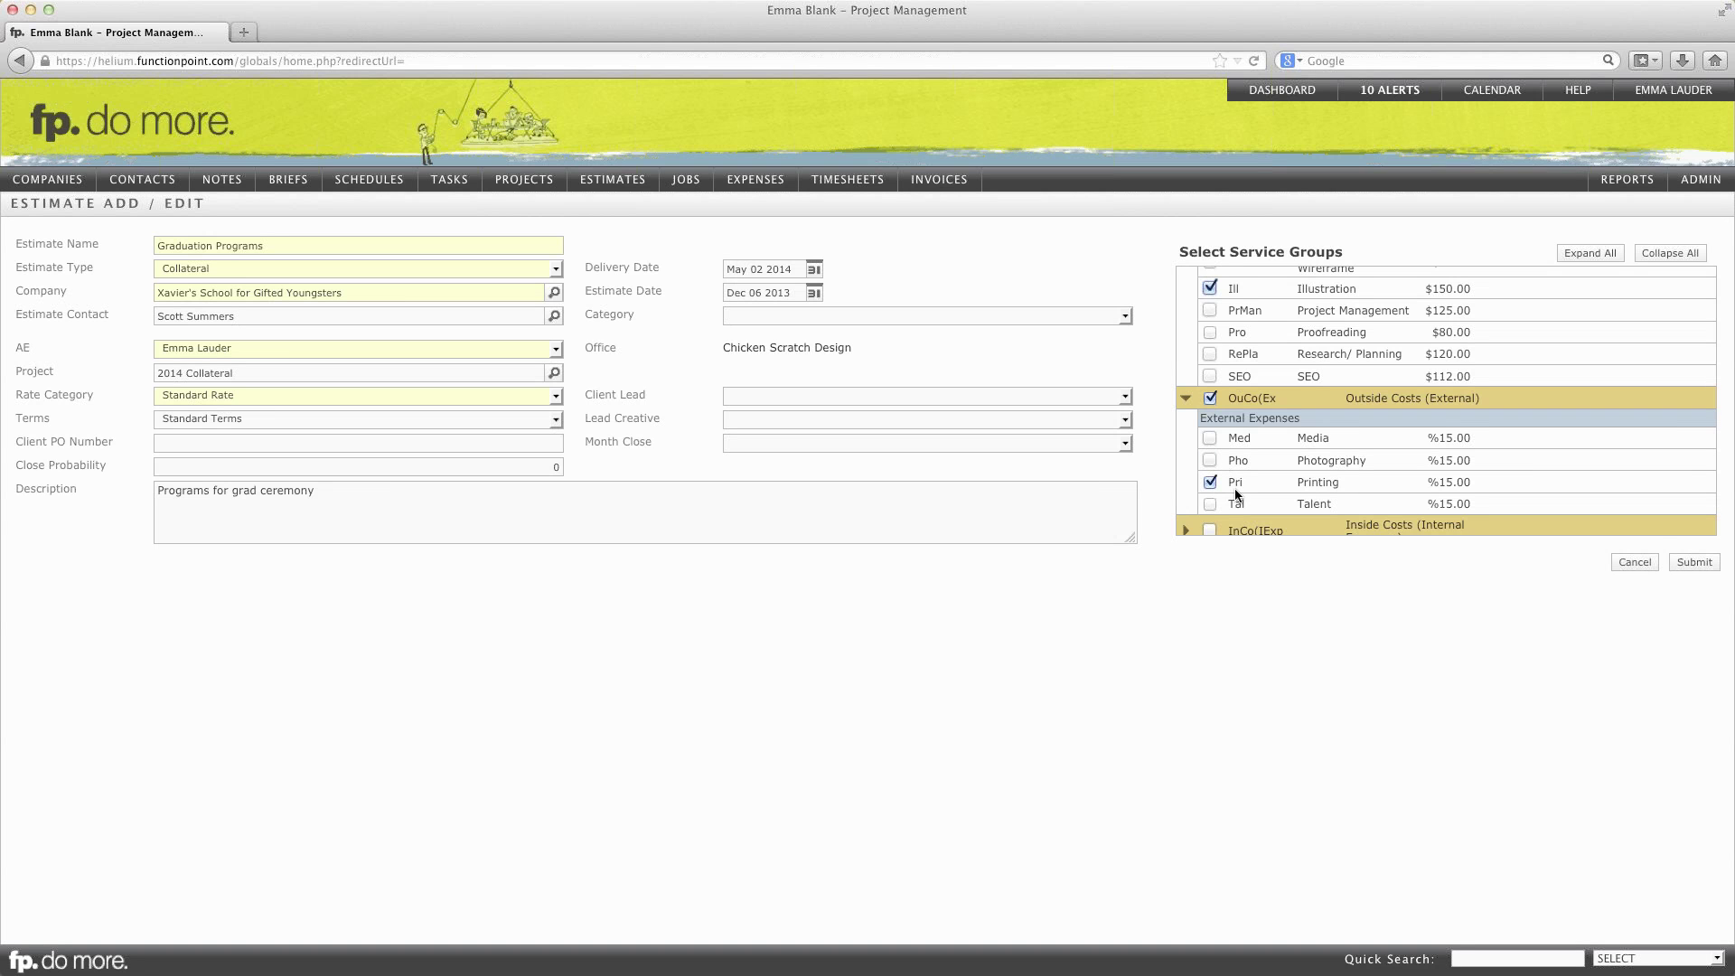
click(1694, 563)
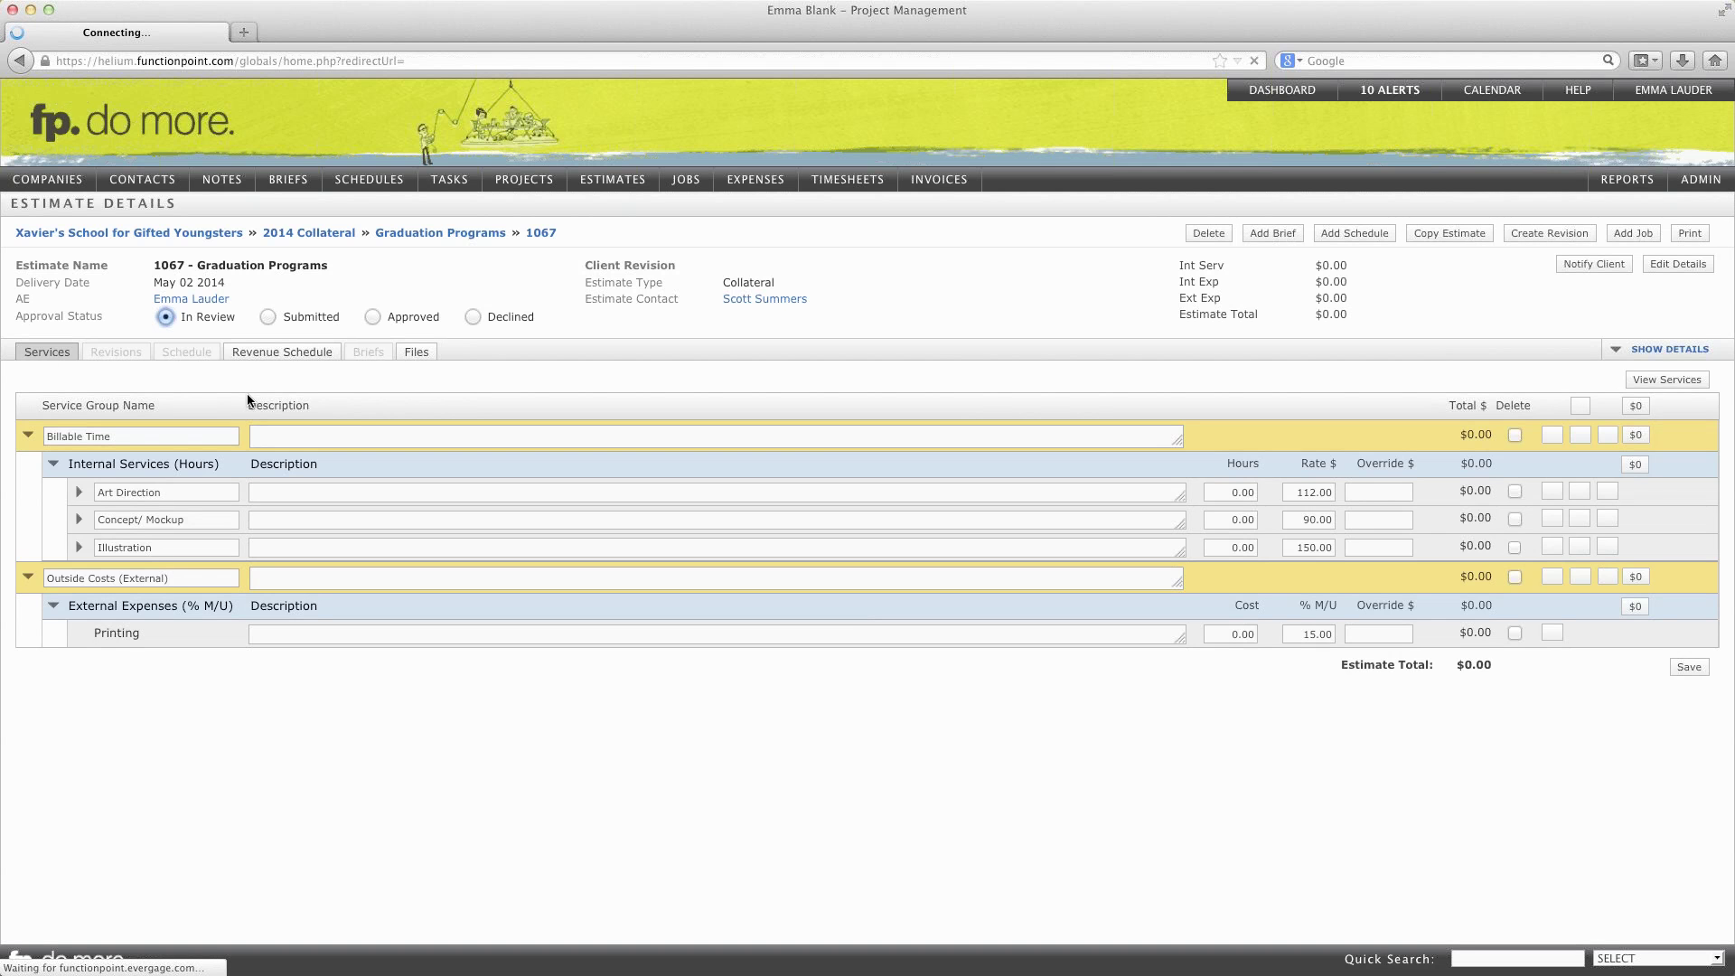
Step: Enter 5, 6 and 7 hours for the three services and 250 Printing cost, then save
click(1241, 497)
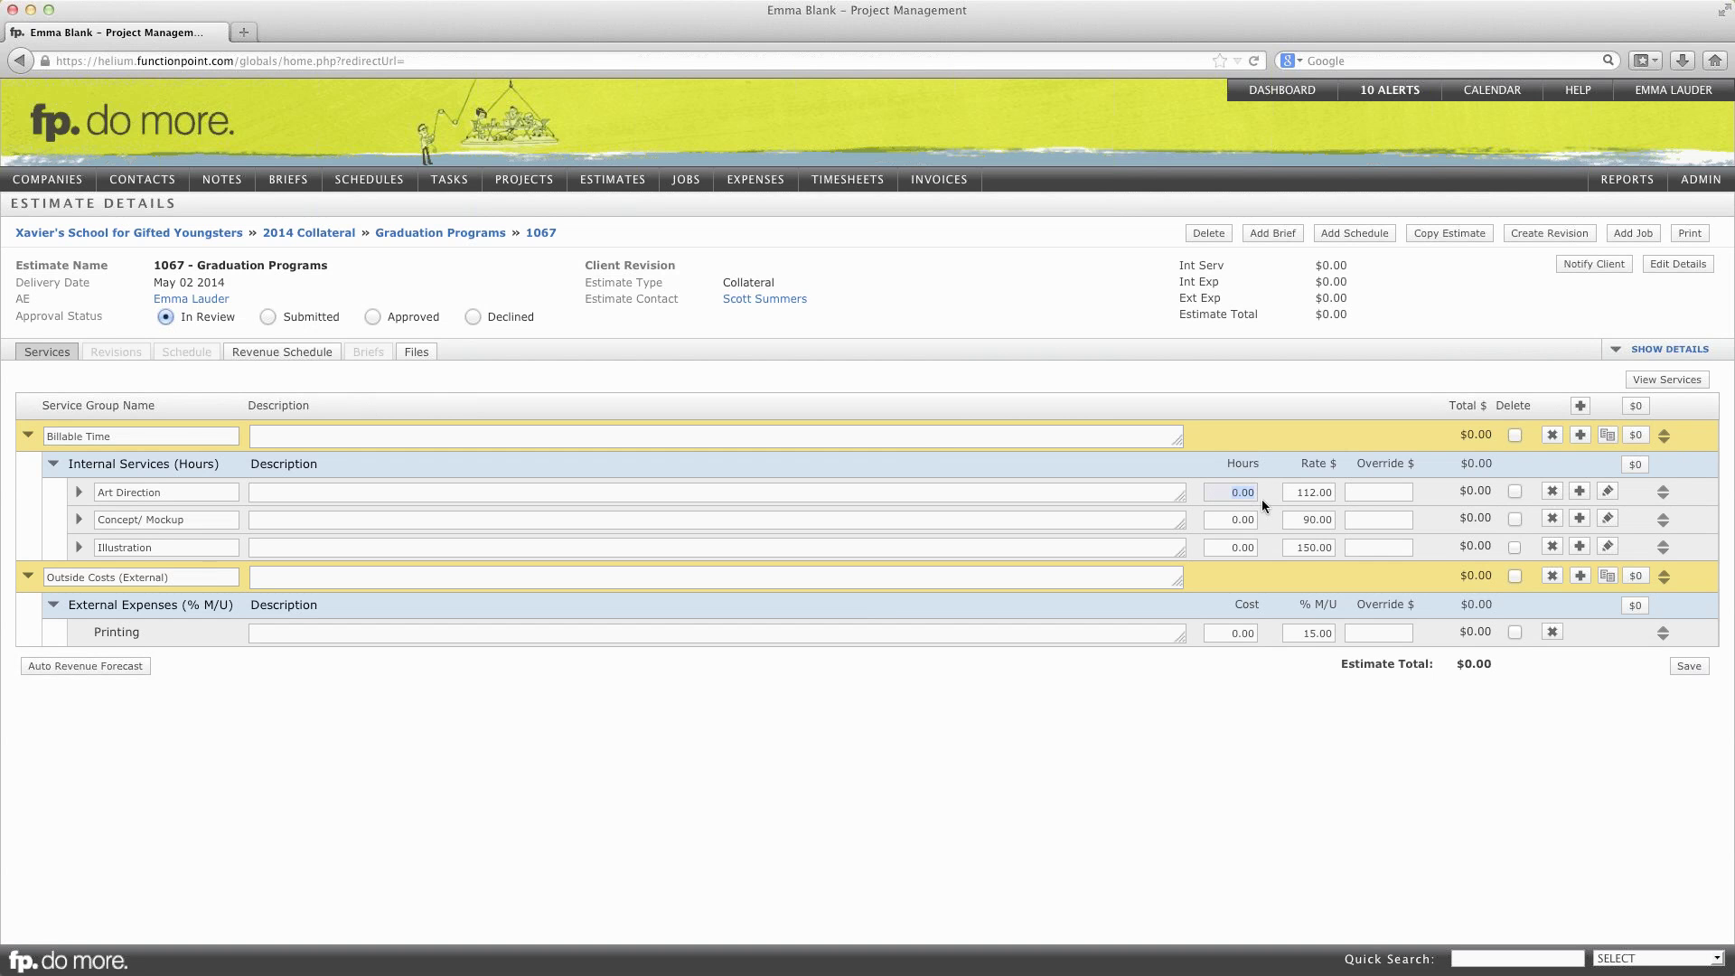
text(5)
click(1235, 522)
text(6)
click(1235, 548)
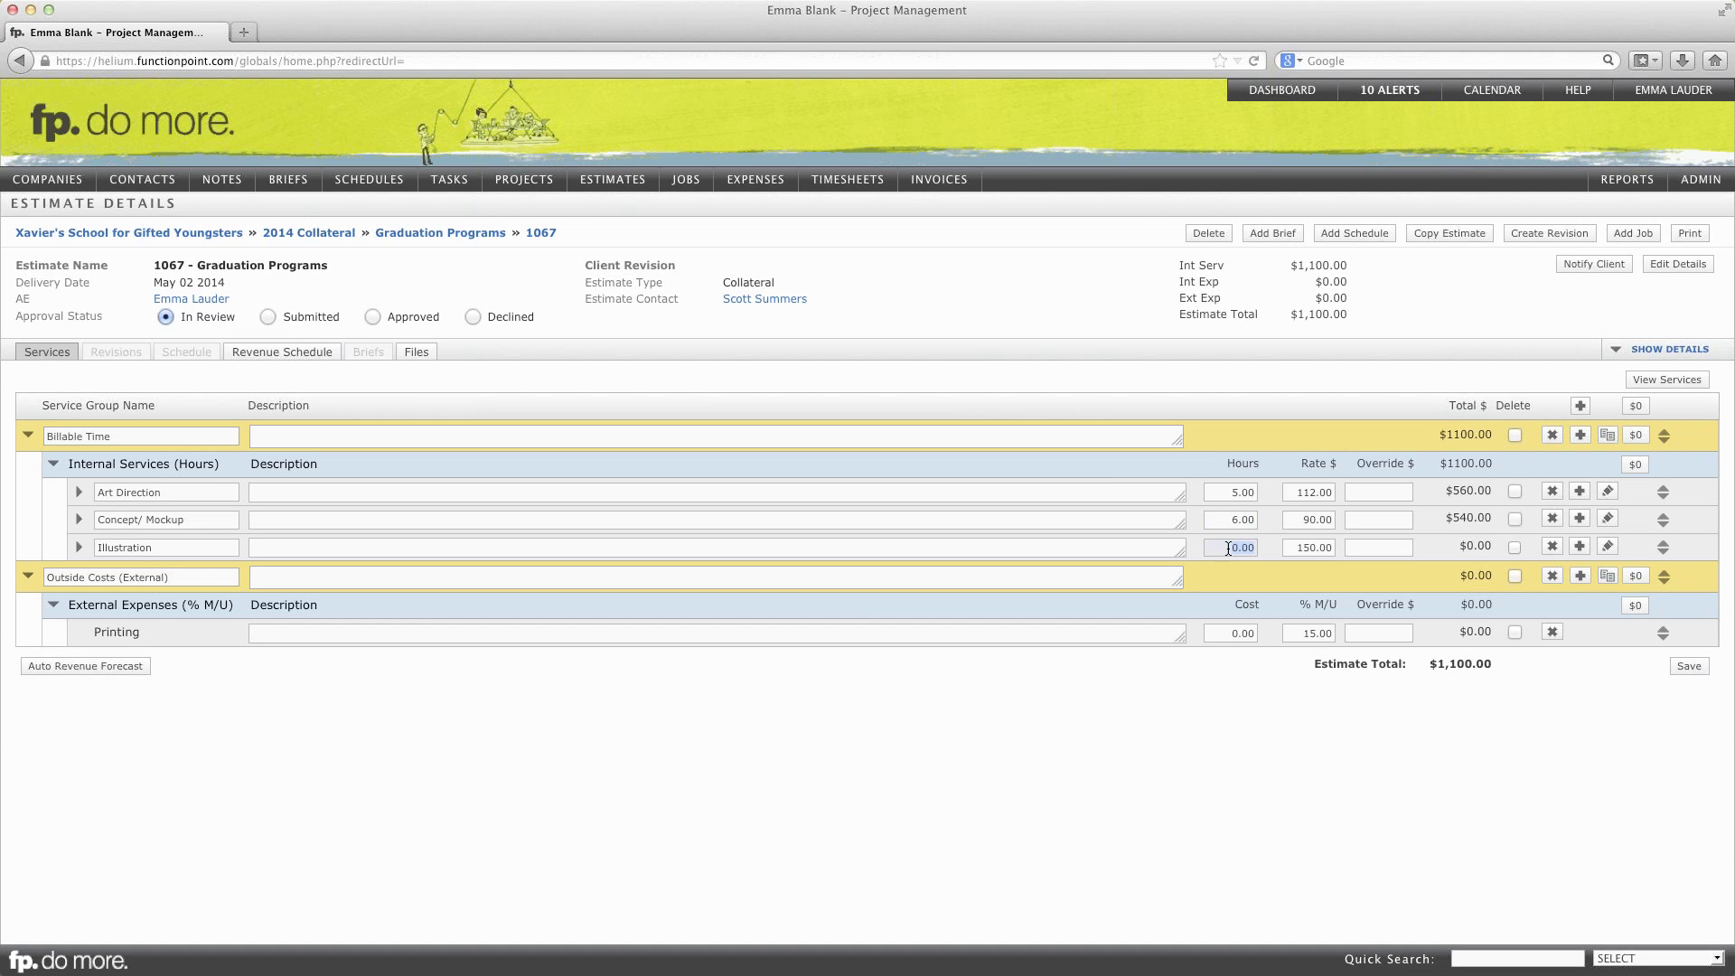
click(1231, 633)
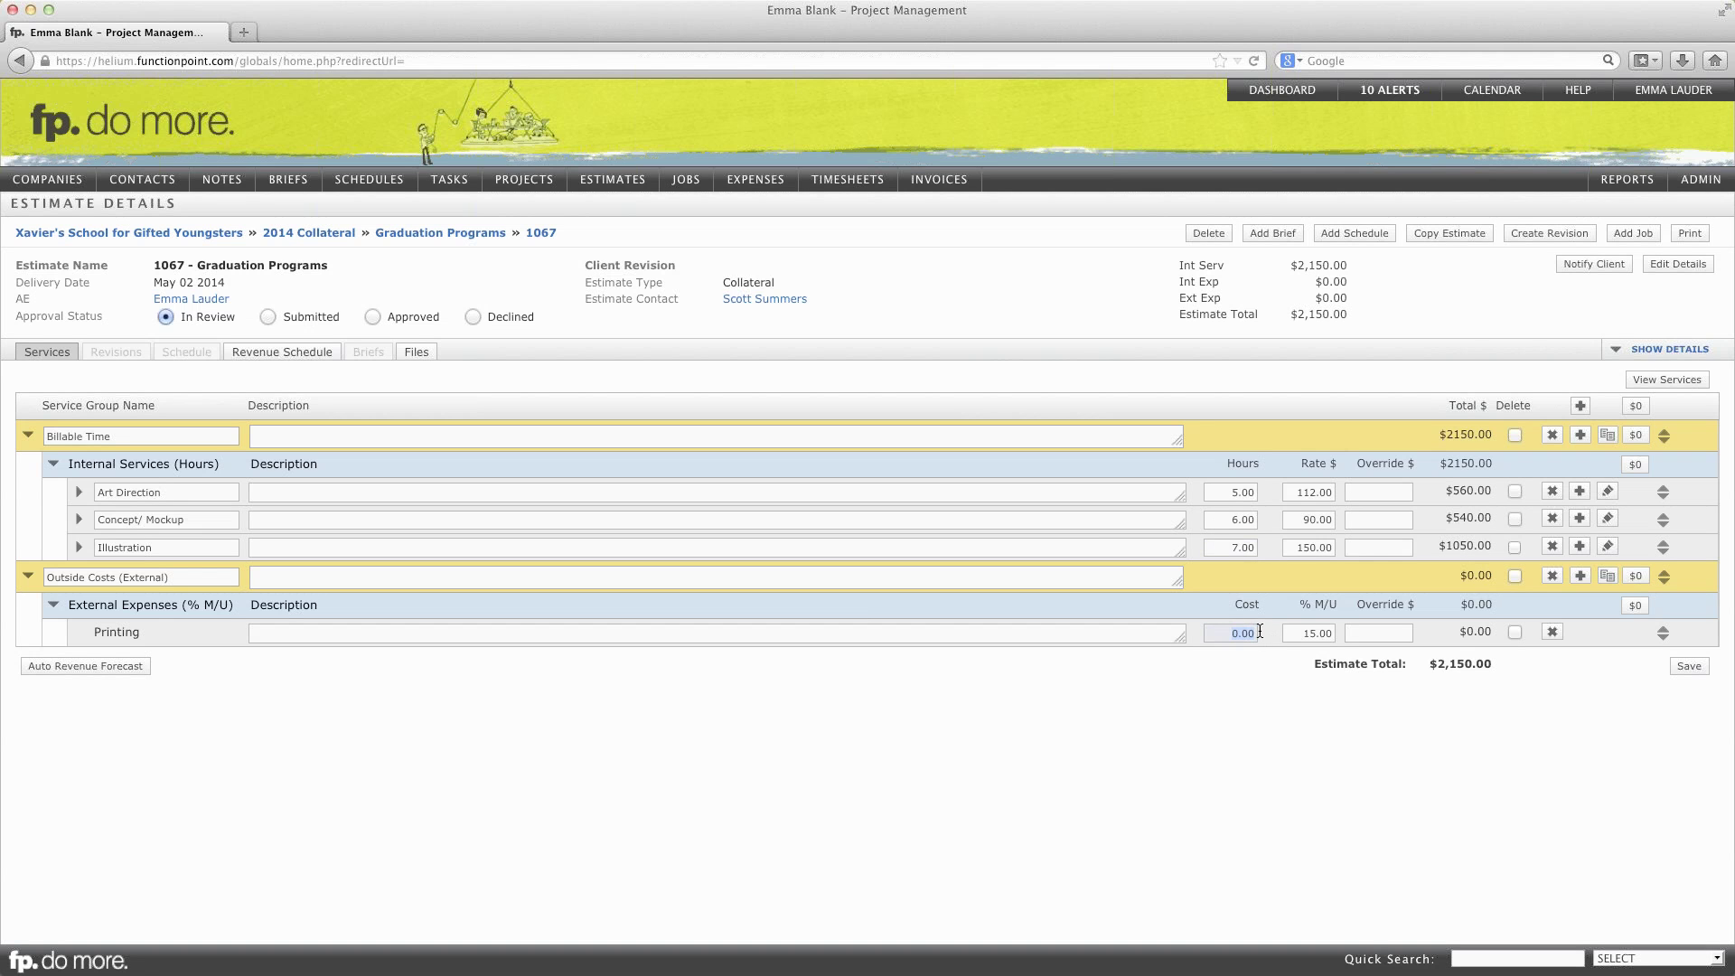
text(250)
key(Tab)
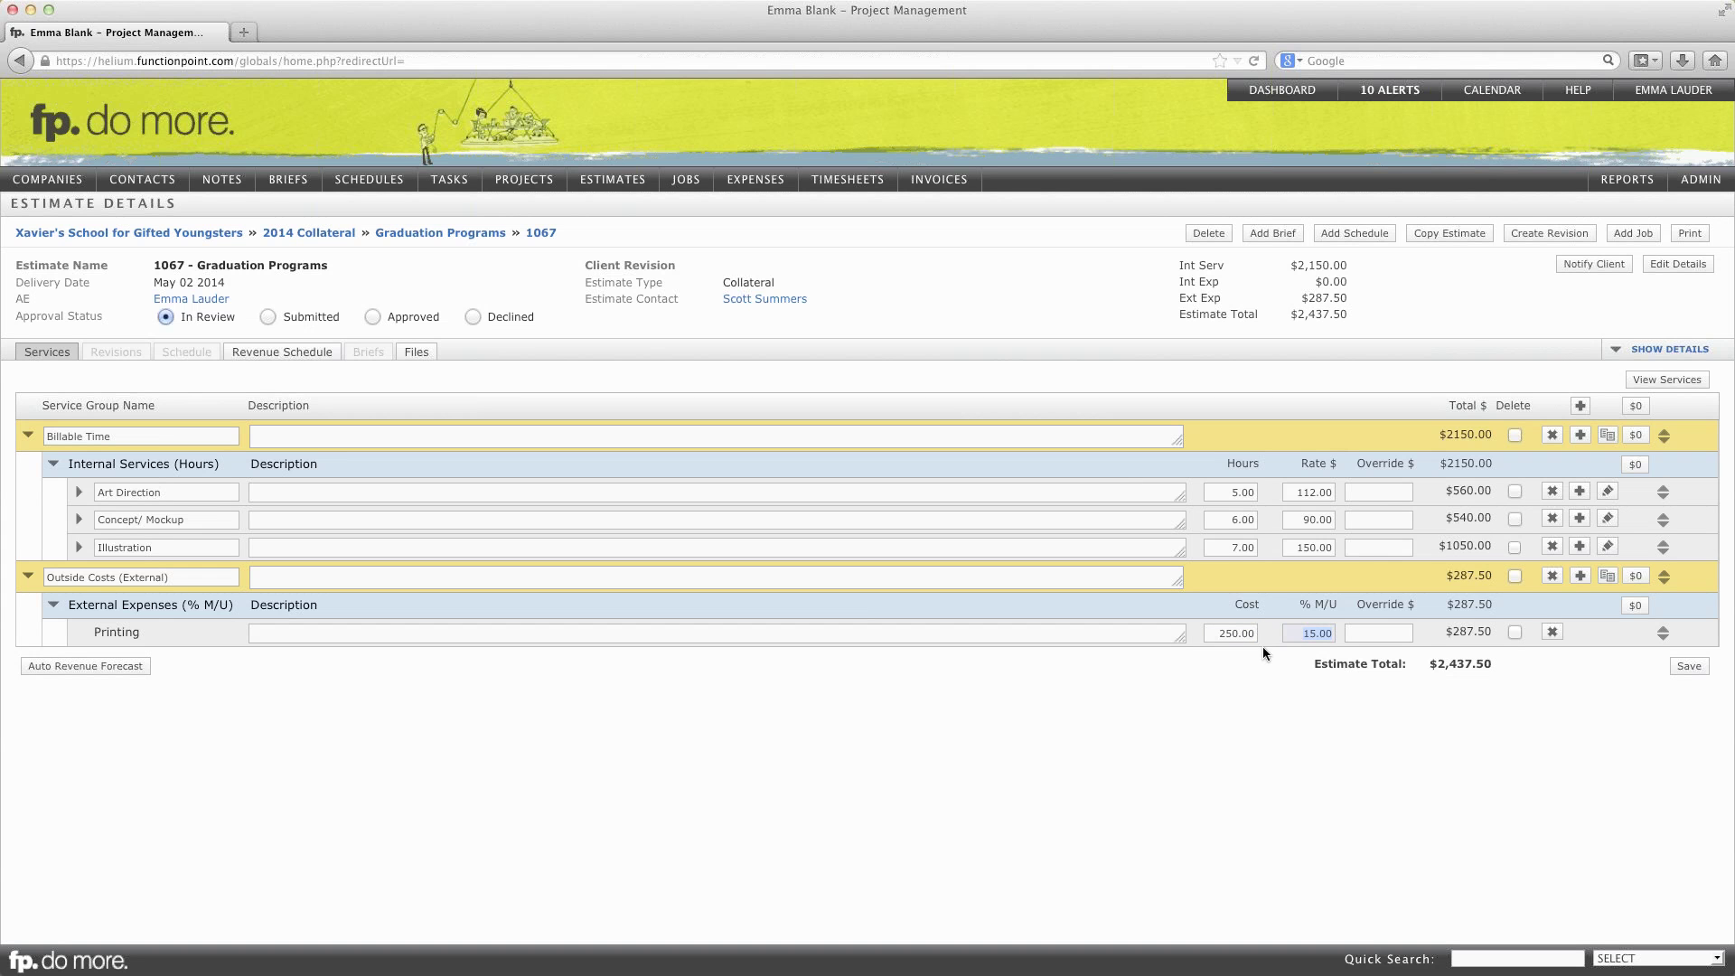
key(Tab)
click(1697, 674)
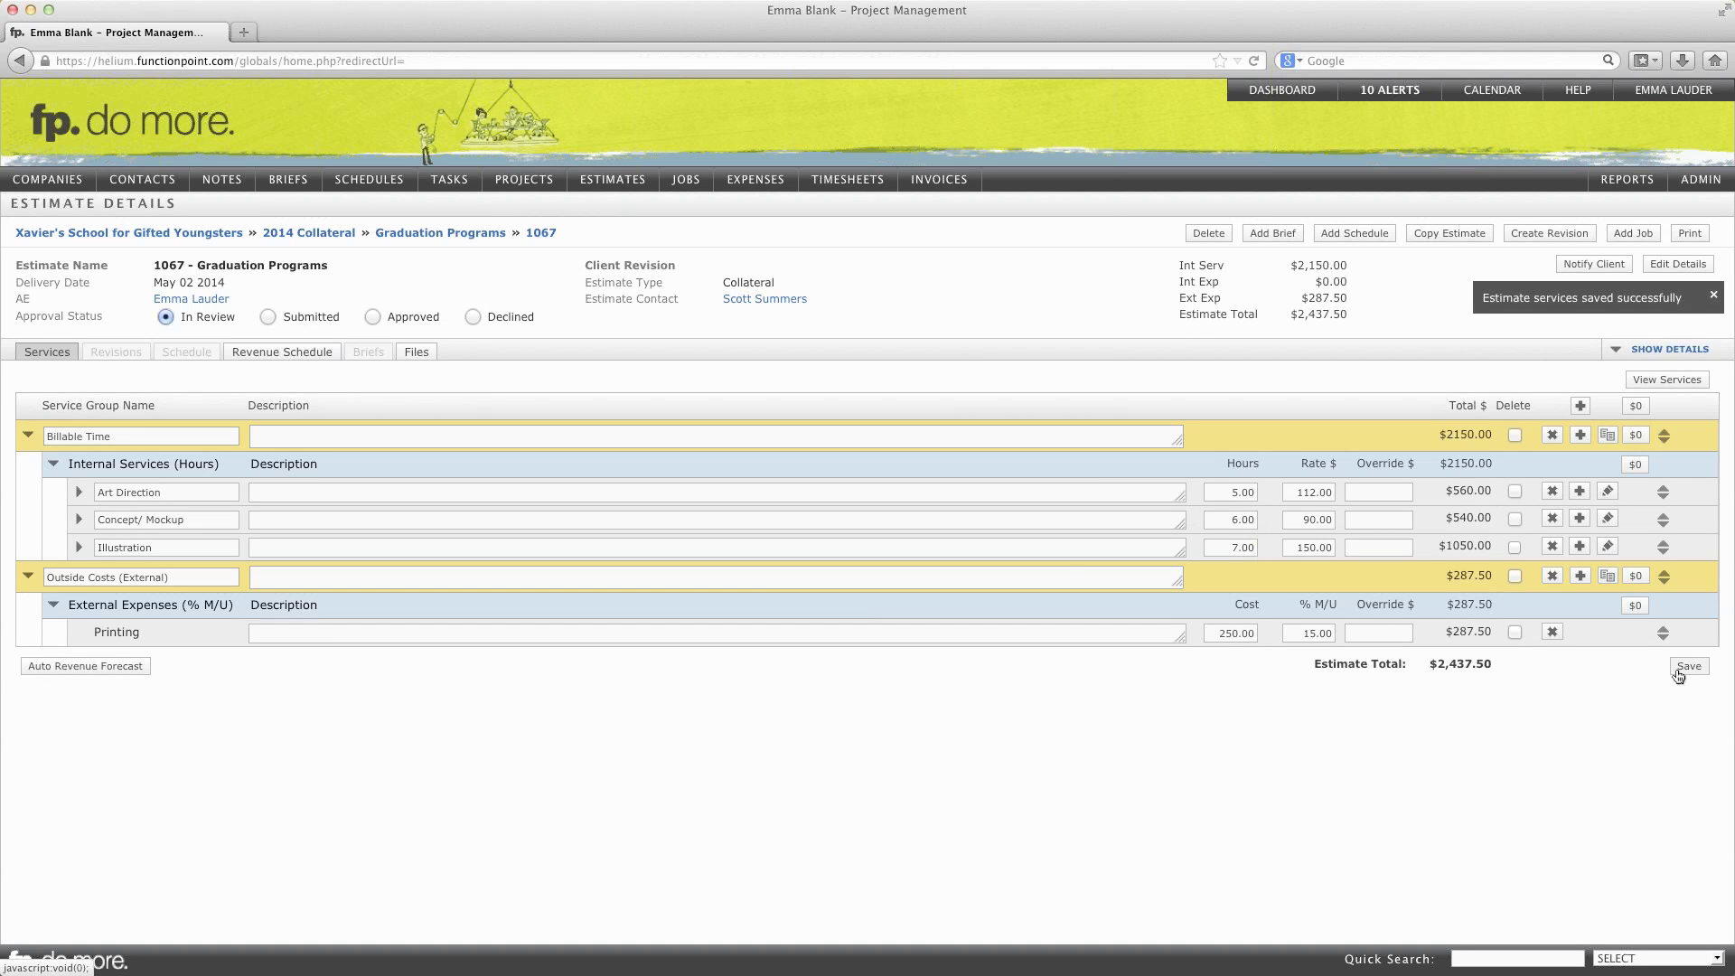
Step: Change estimate 1067 status from Submitted to Approved and confirm the notice
click(268, 316)
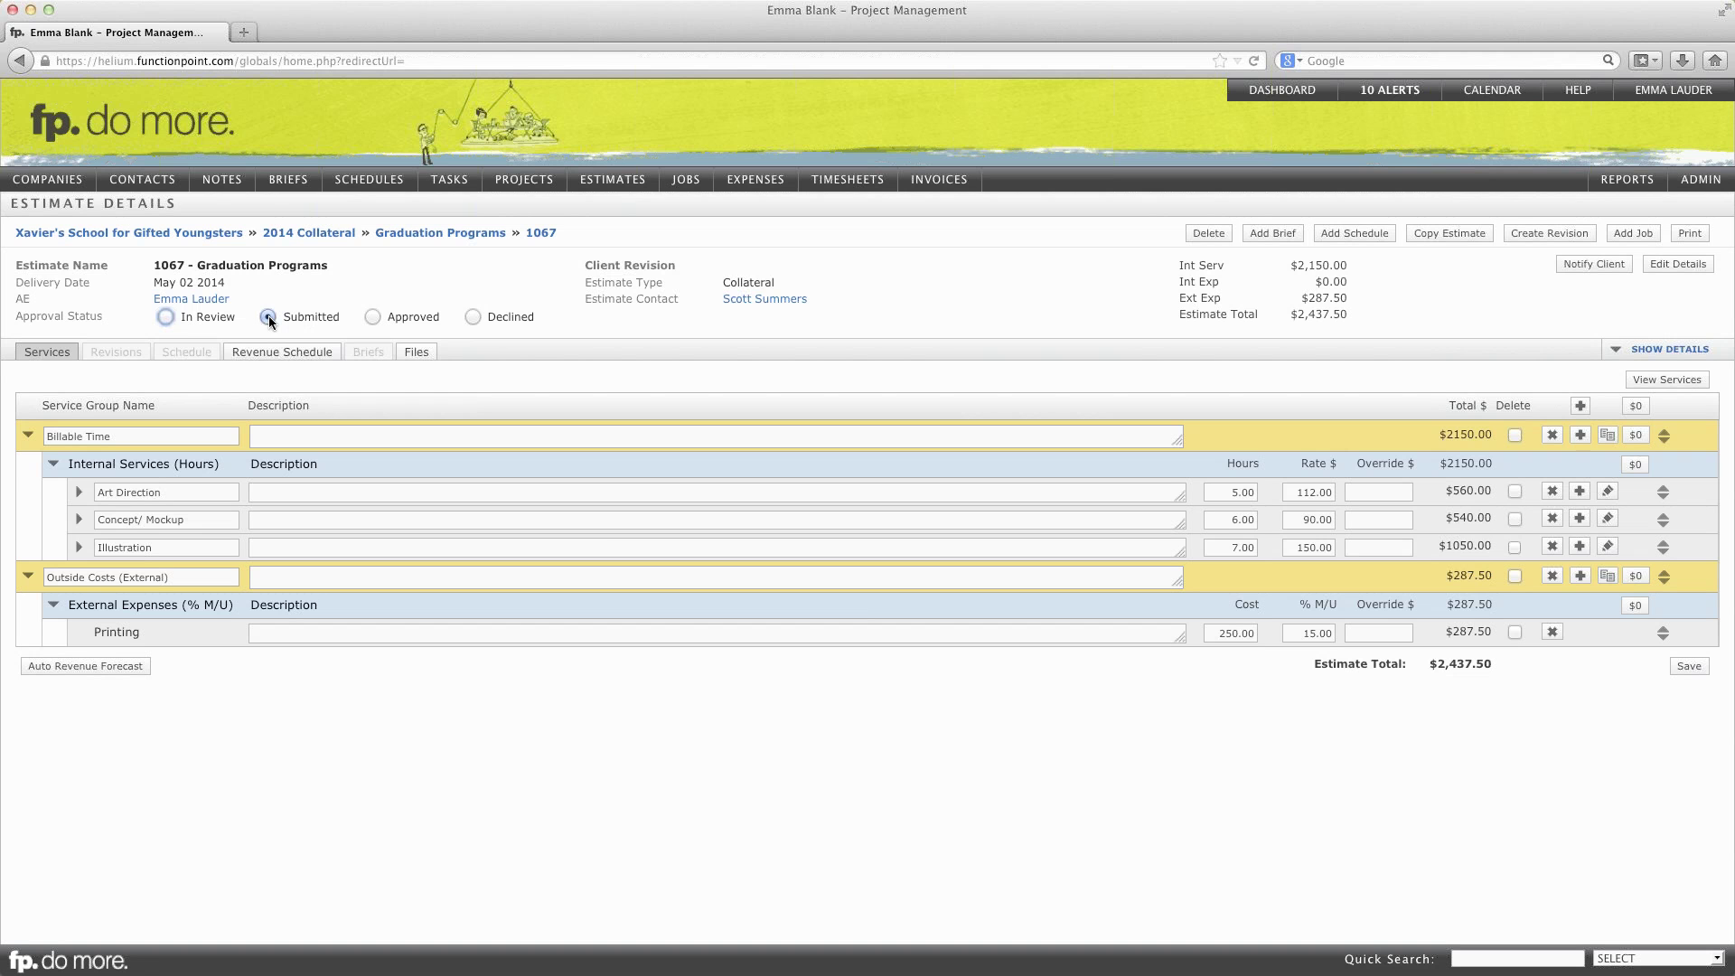
click(373, 318)
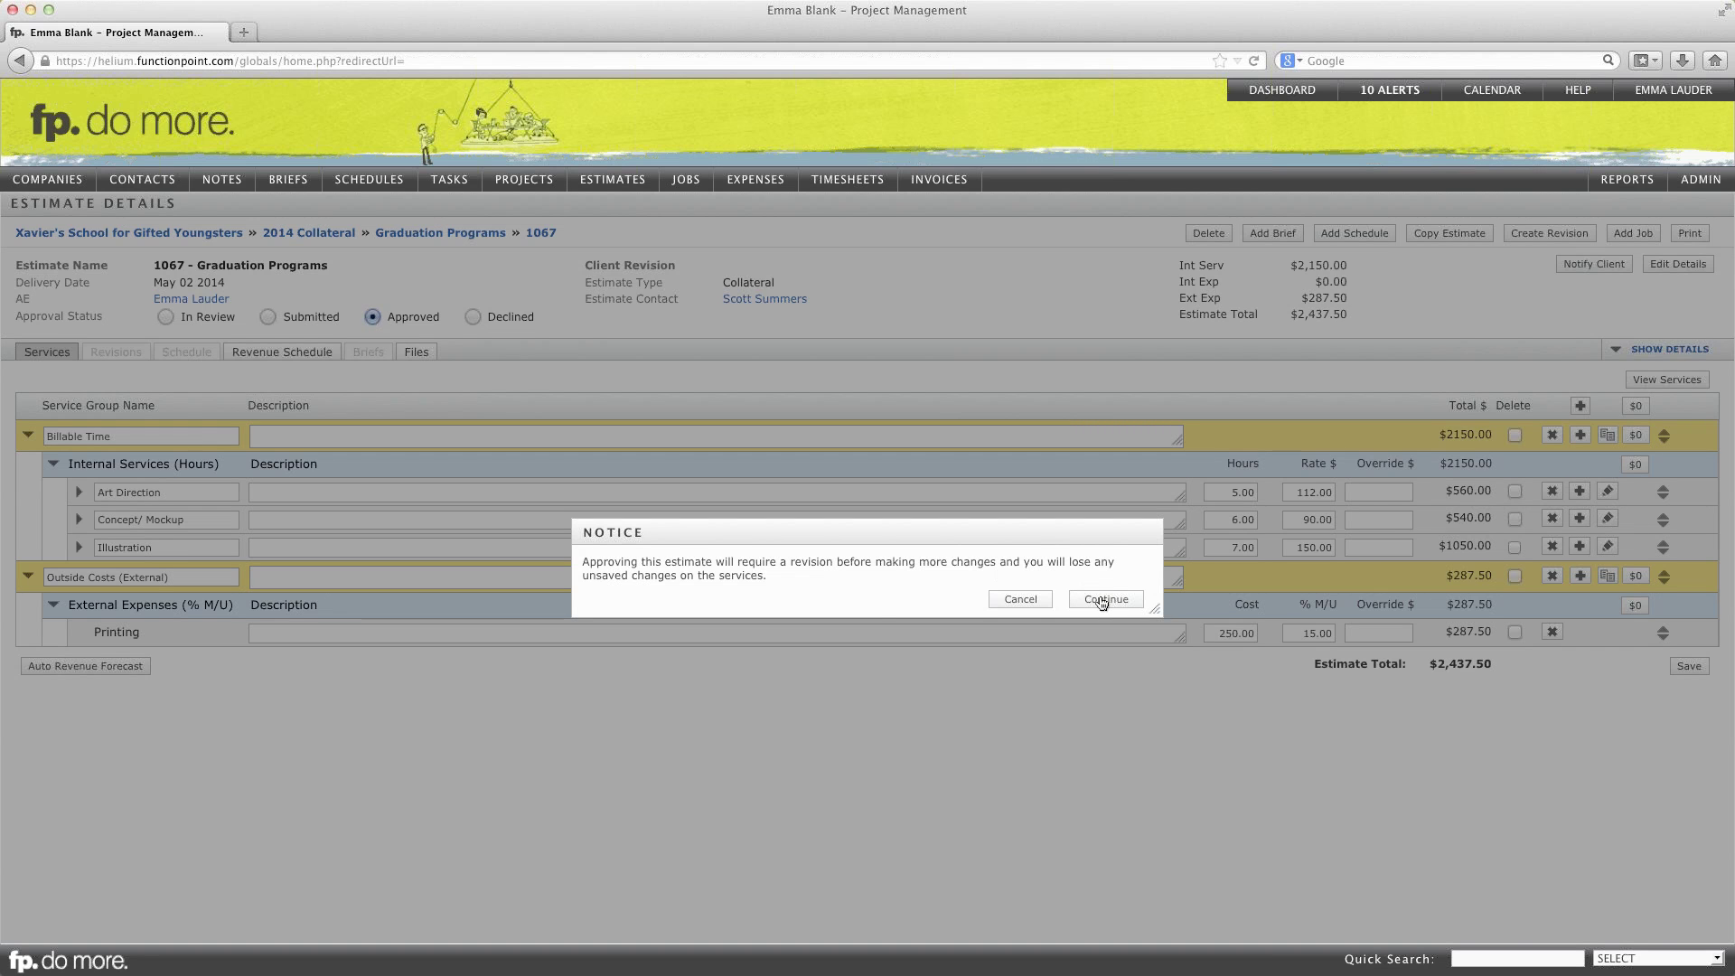
click(1099, 600)
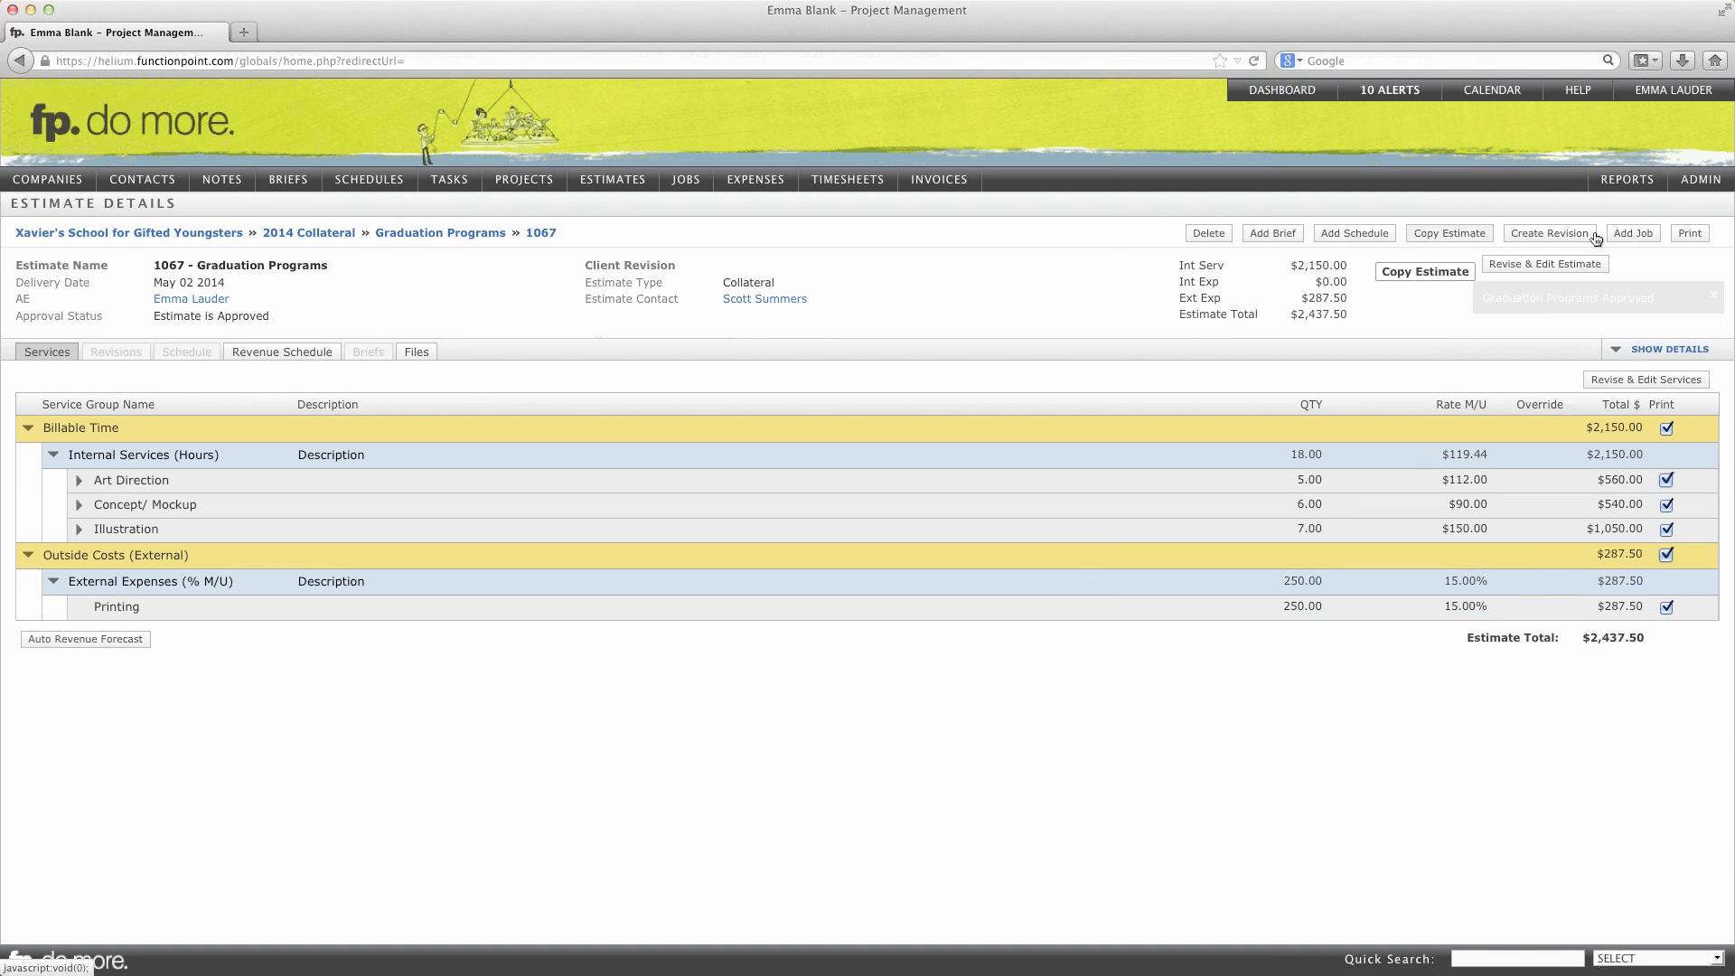
Step: Create job 1067 and add a Graduation Programs schedule built from the estimate services
click(1624, 237)
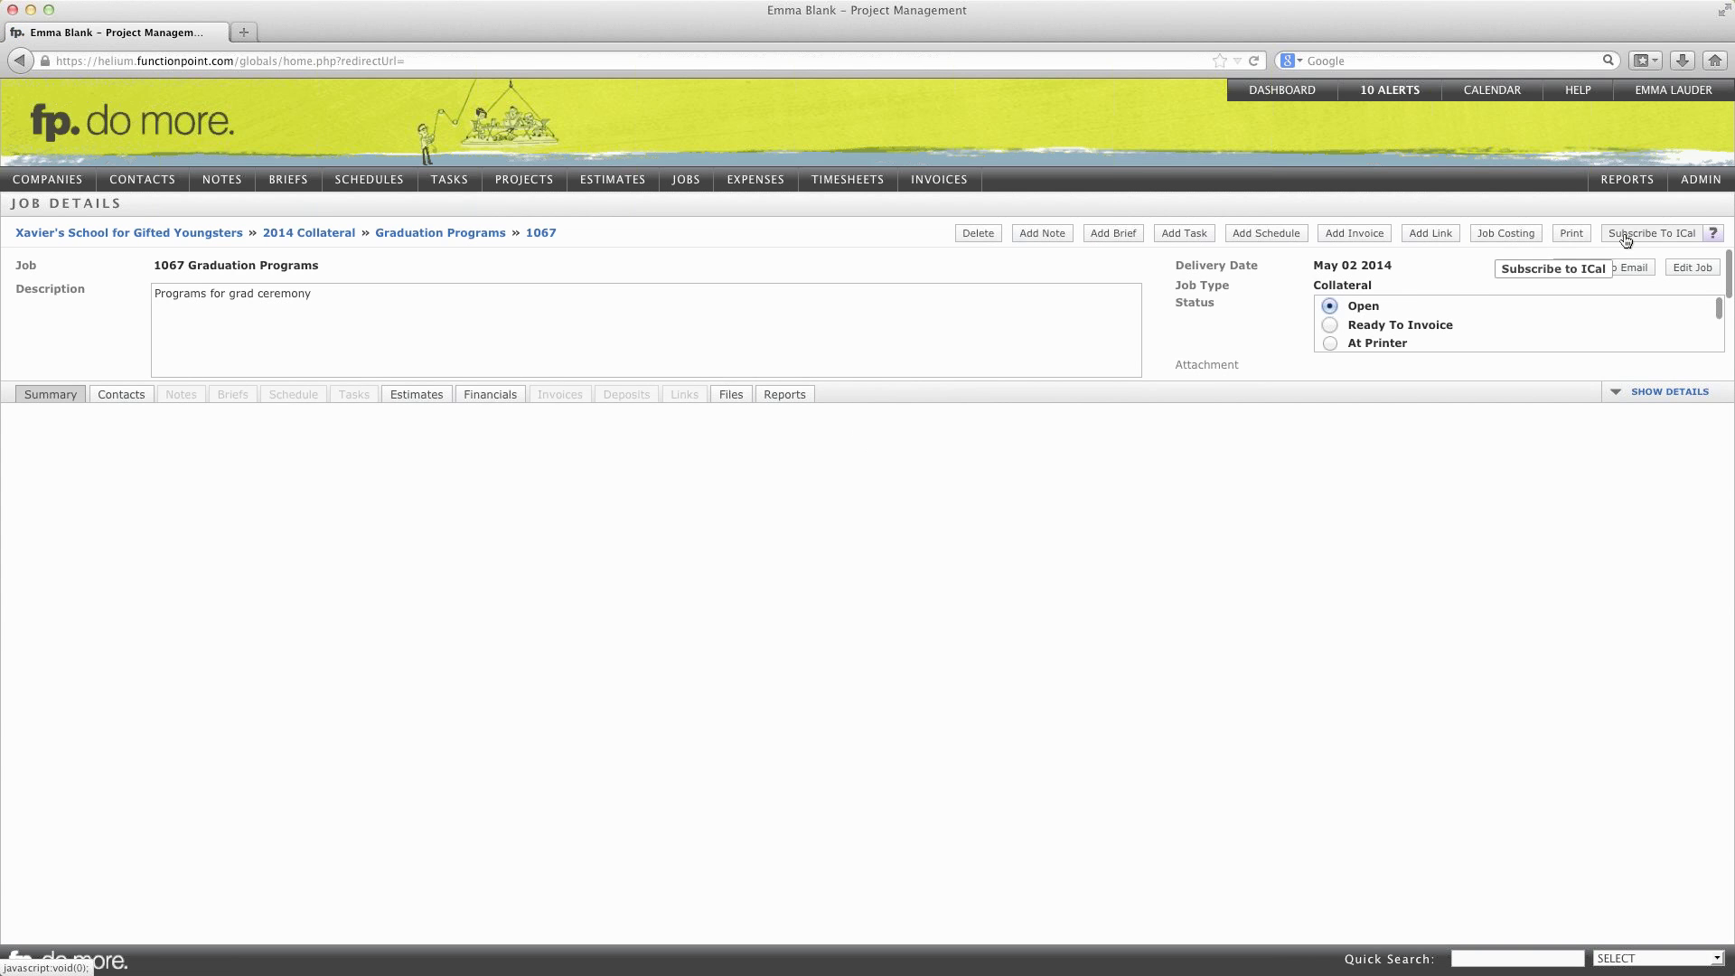
click(1246, 237)
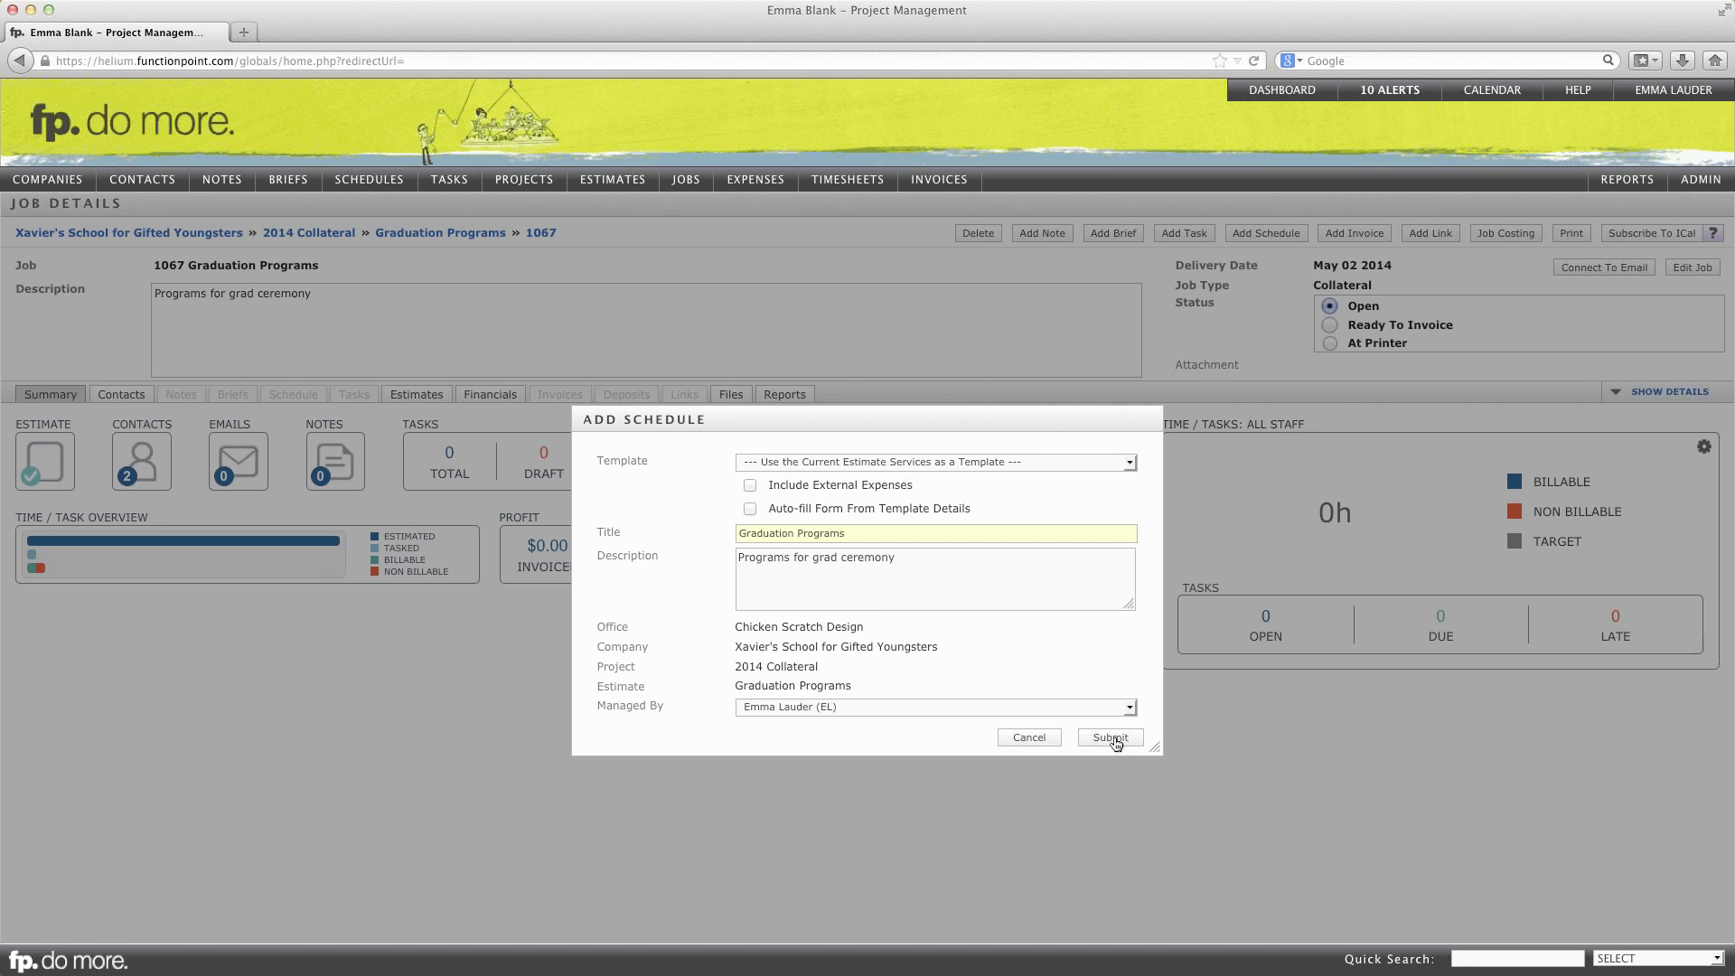
click(1113, 739)
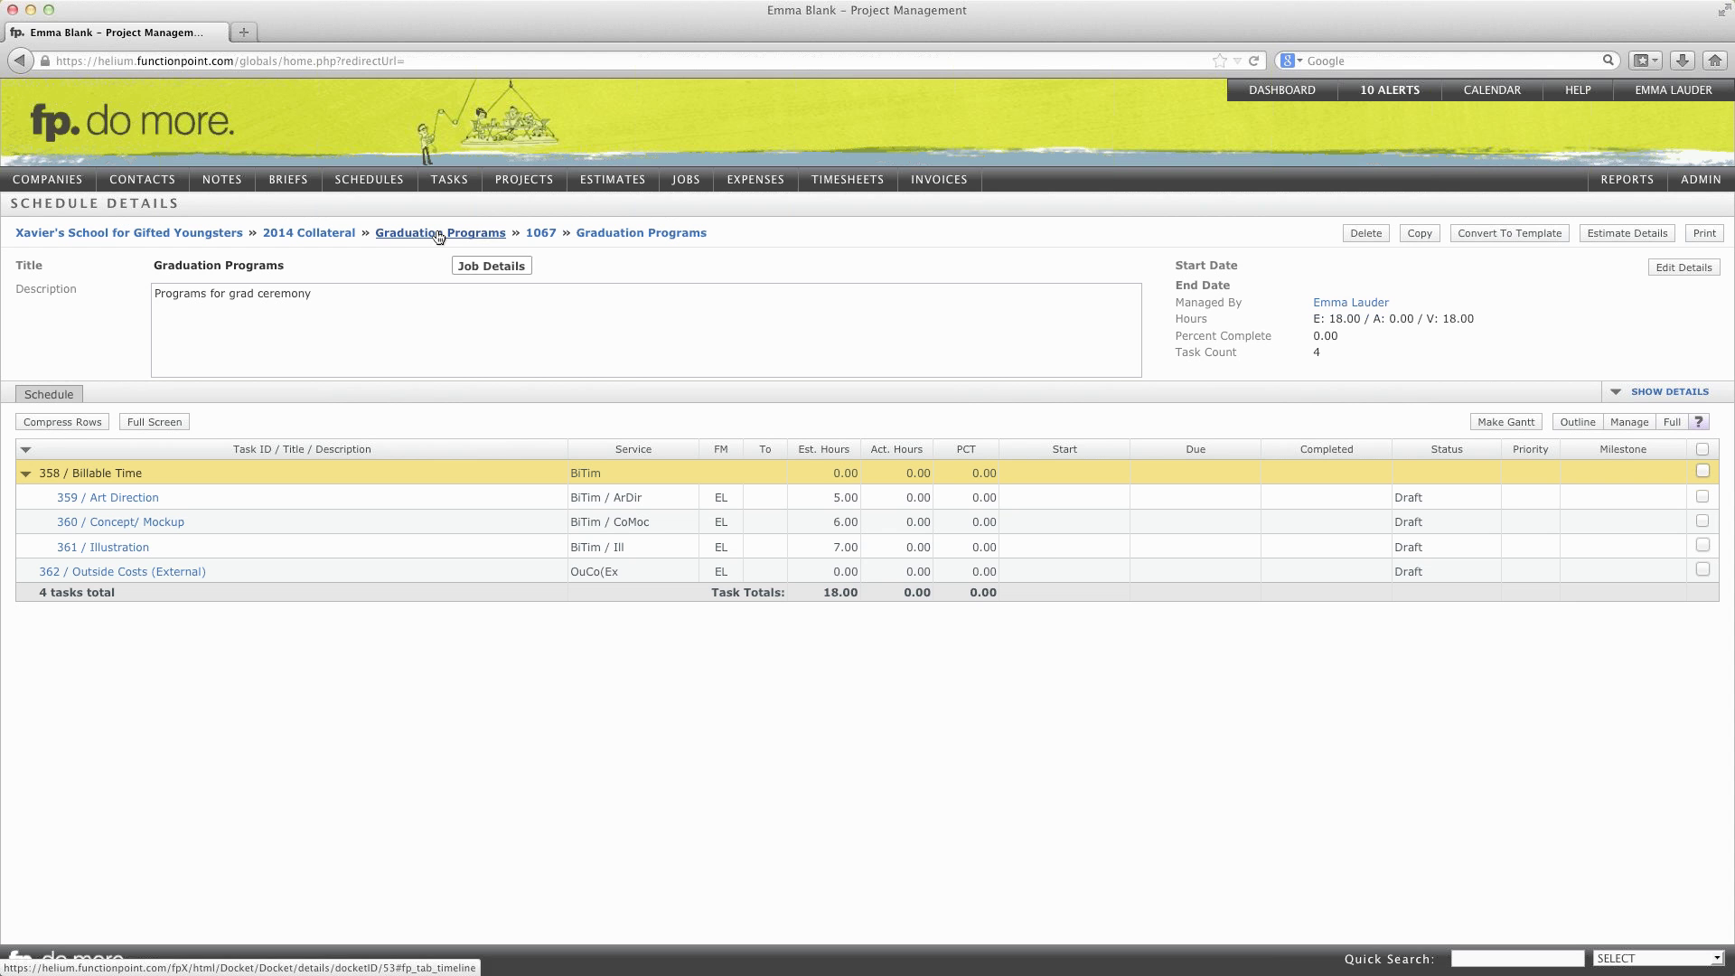
Step: Return to the 2014 Collateral project and view Graduation Programs' job financials: 18 hours, $2437.50 estimated
click(305, 237)
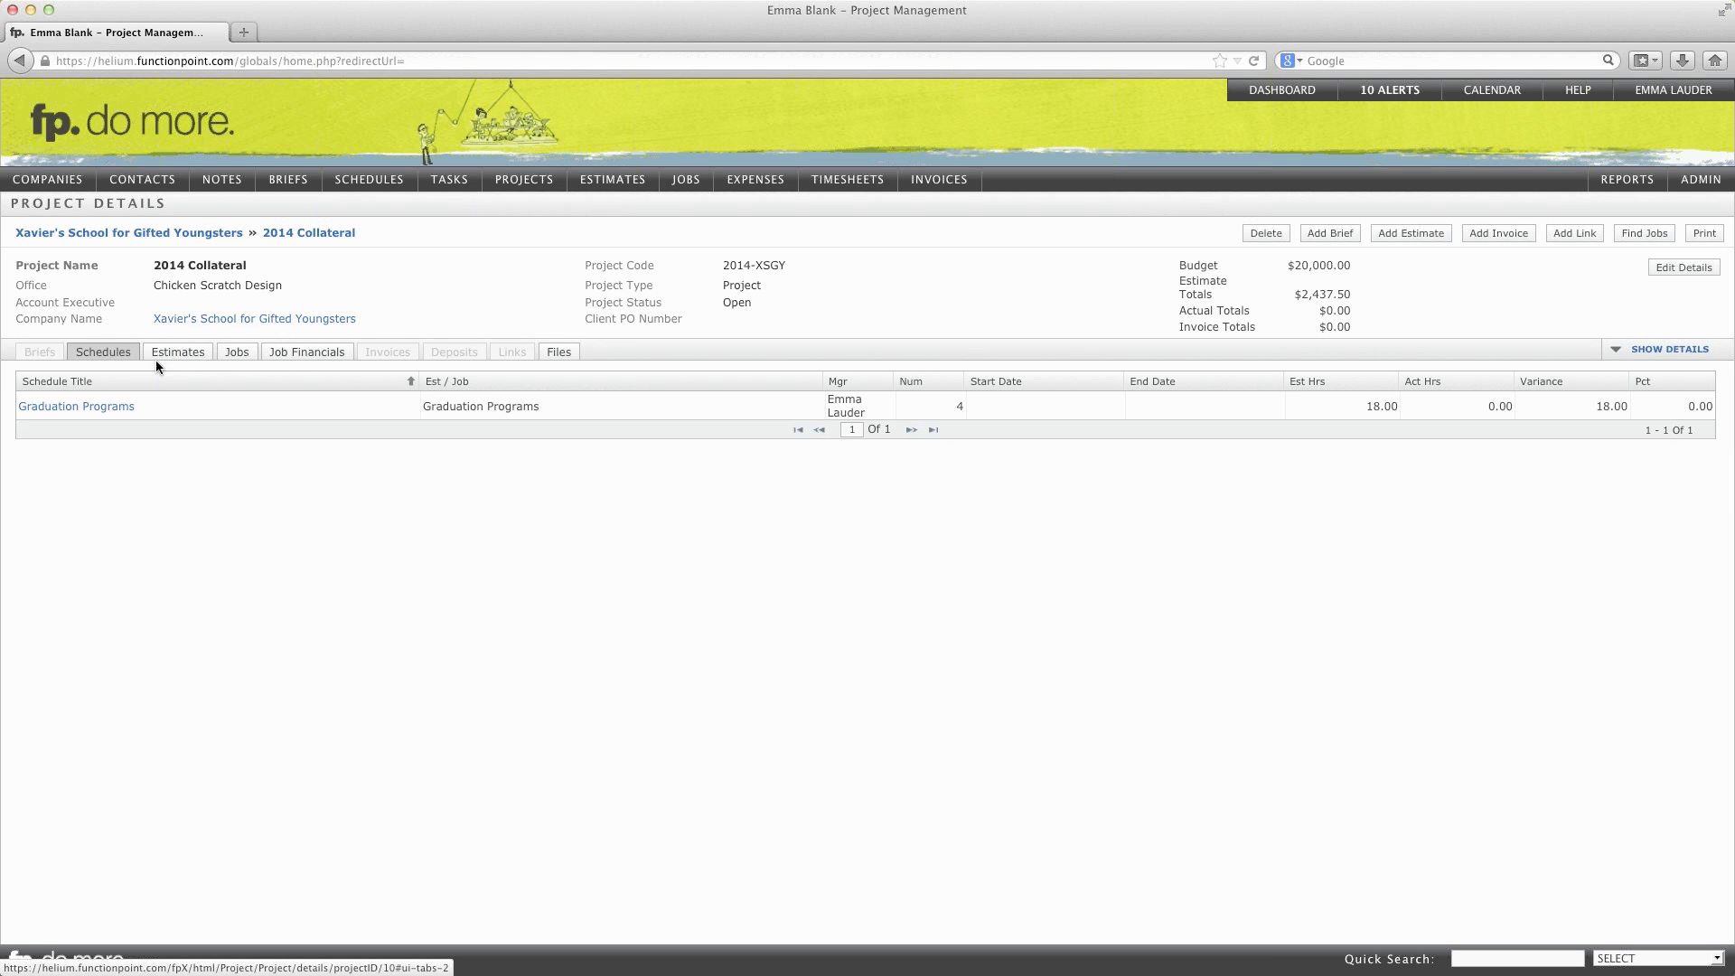
click(178, 354)
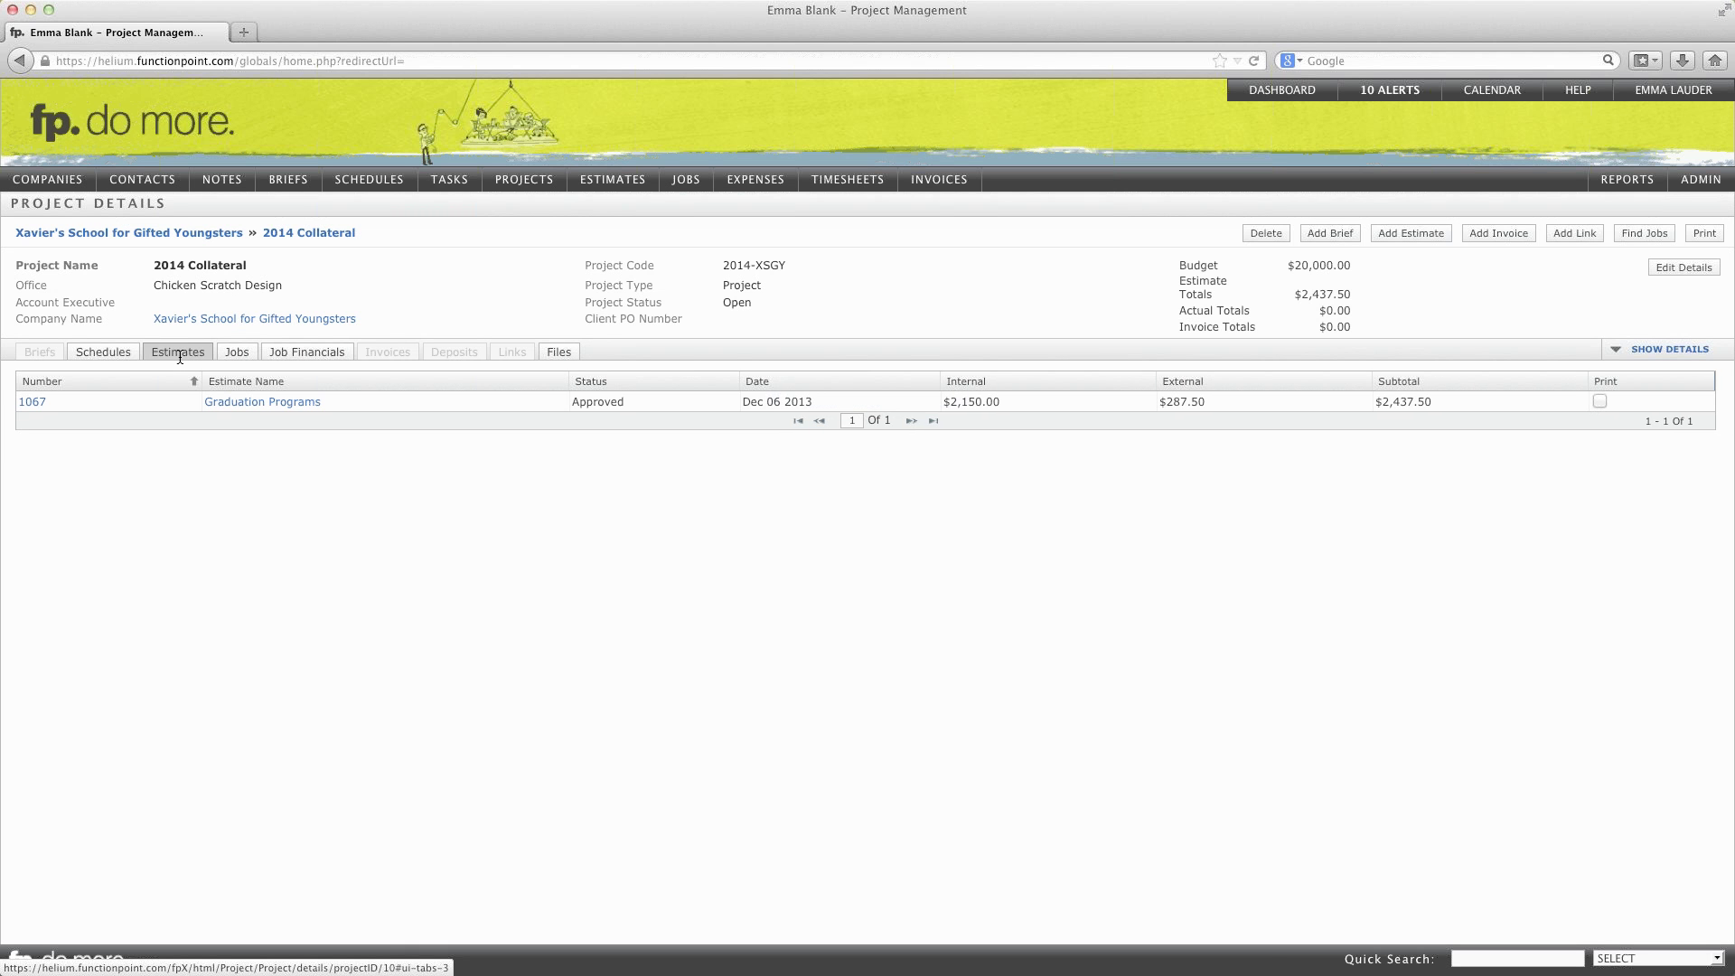
click(239, 354)
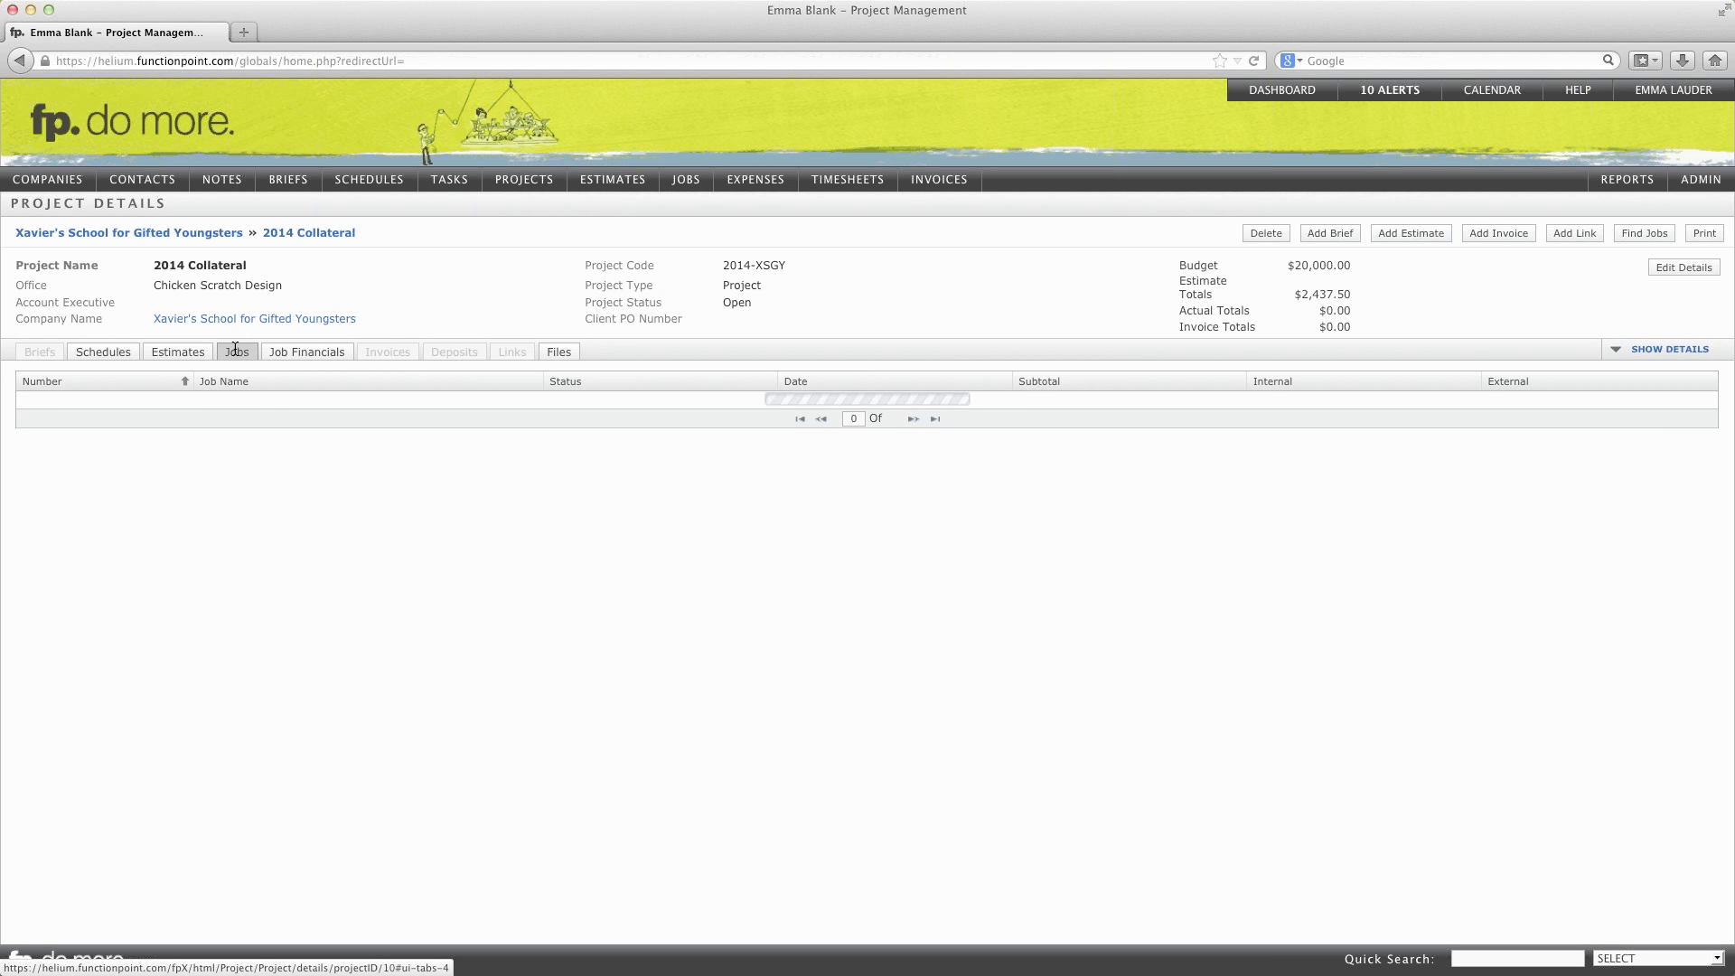
click(308, 362)
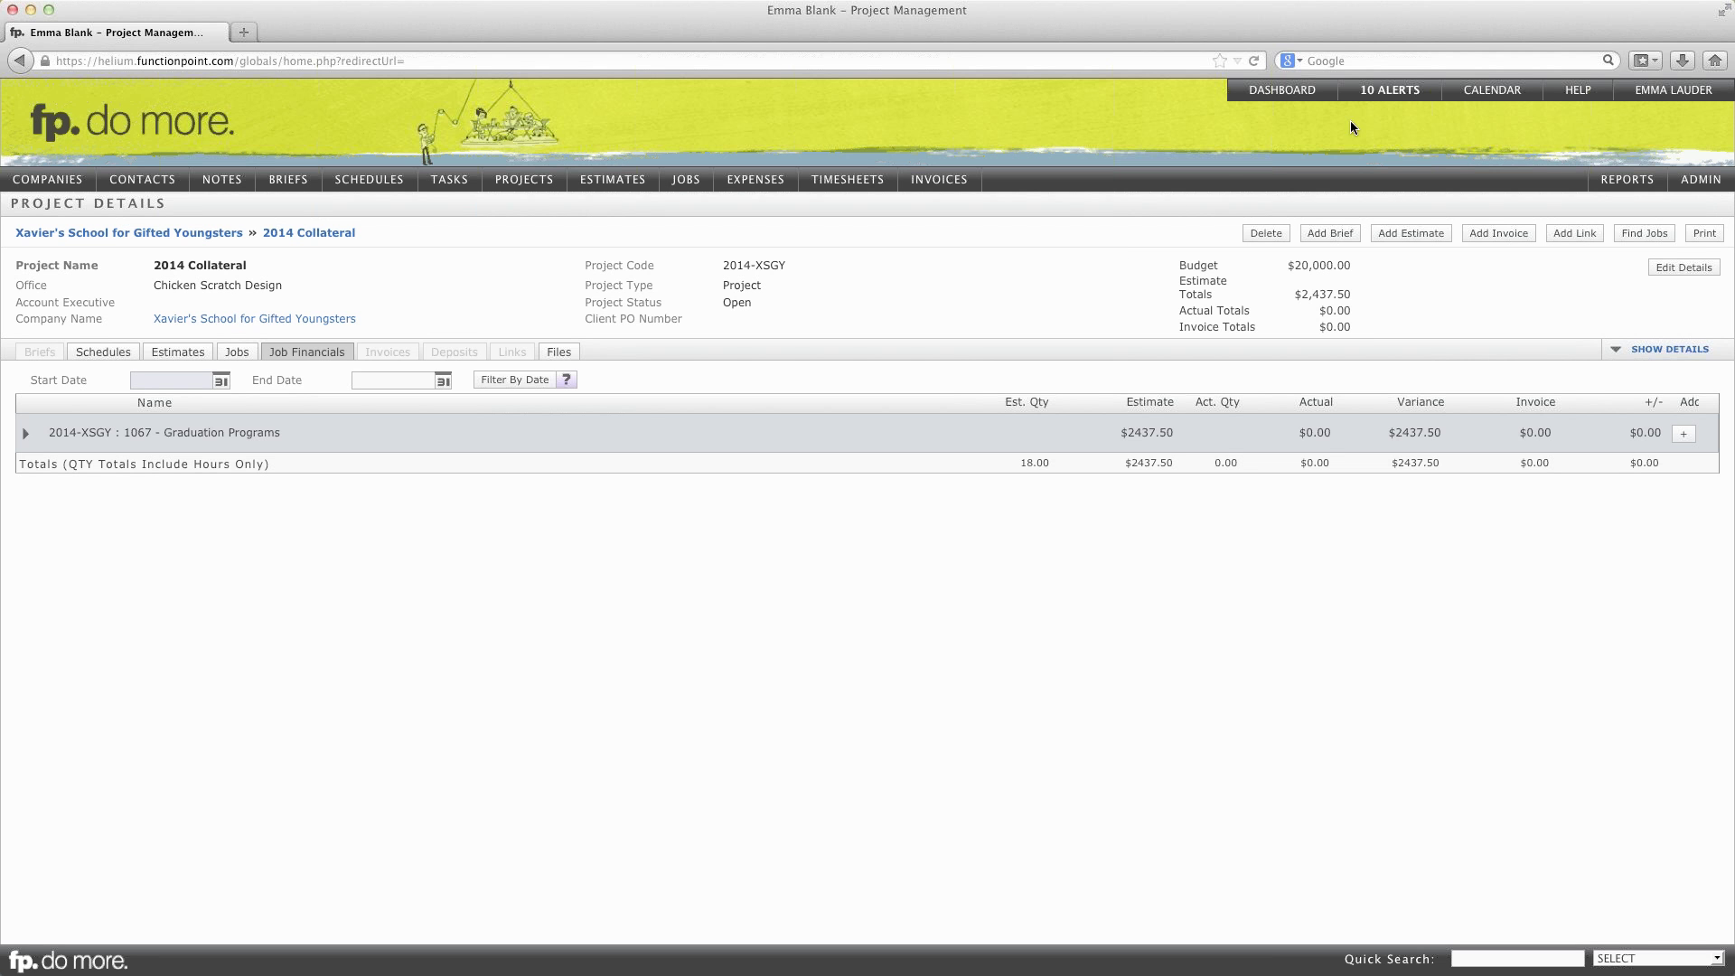
Step: Return to the dashboard and scroll down to its jobs list
click(1278, 92)
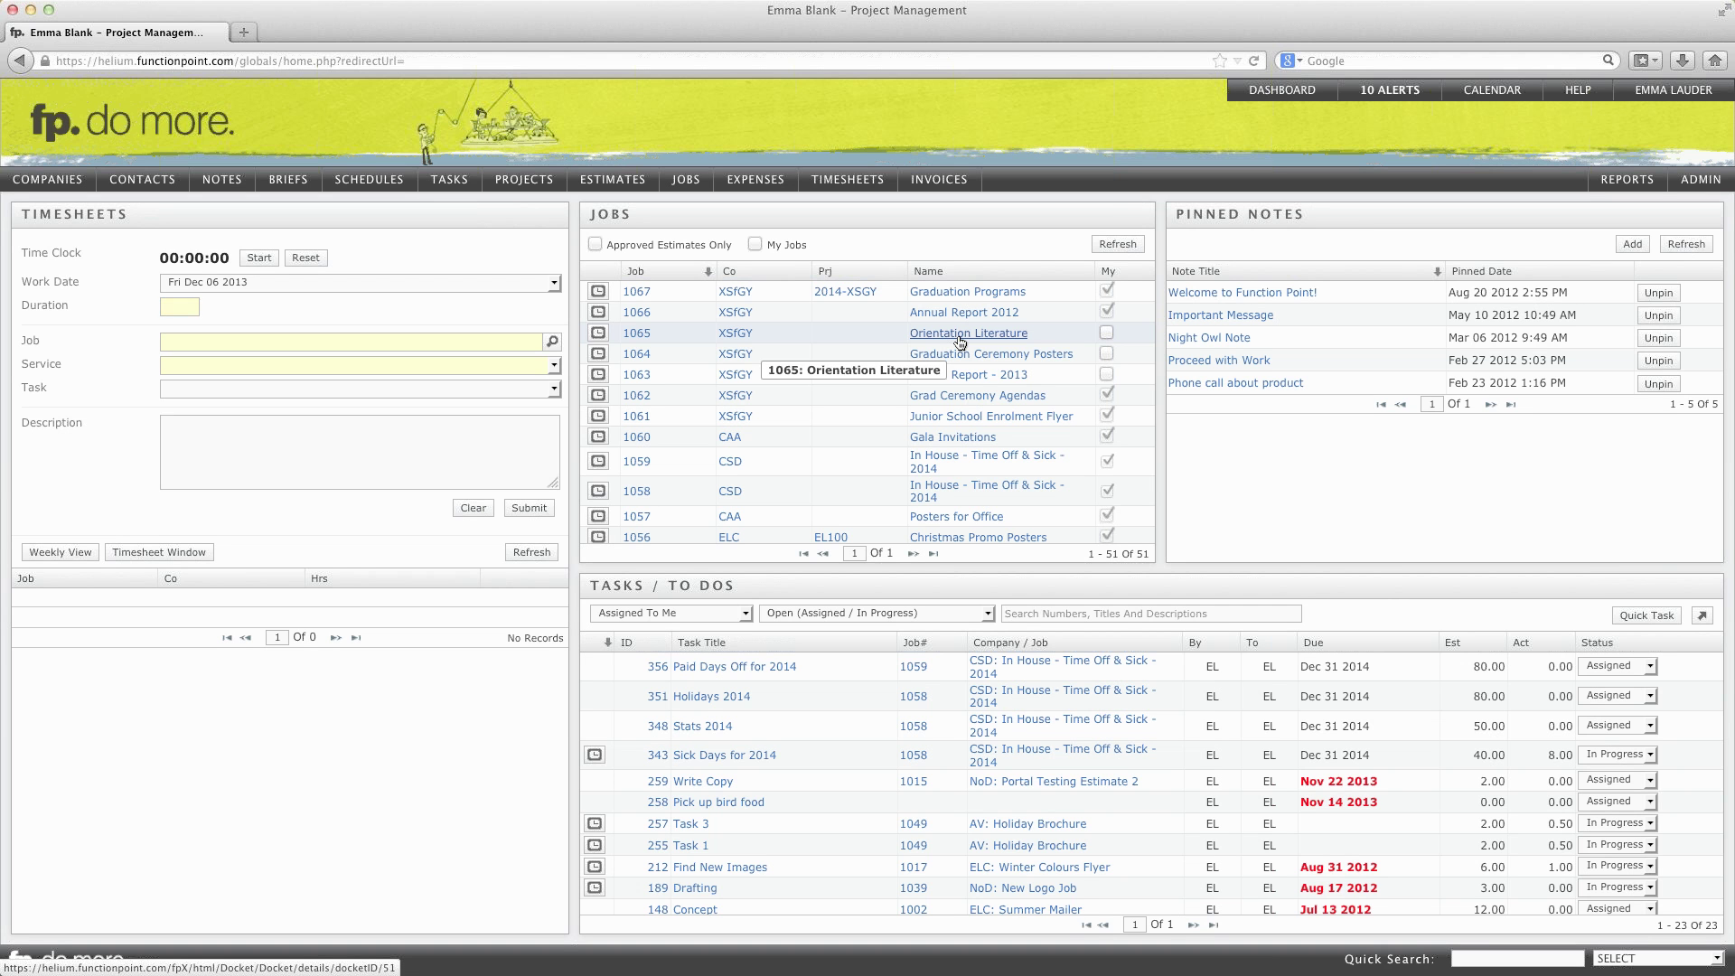
scroll(960, 341, down, 1)
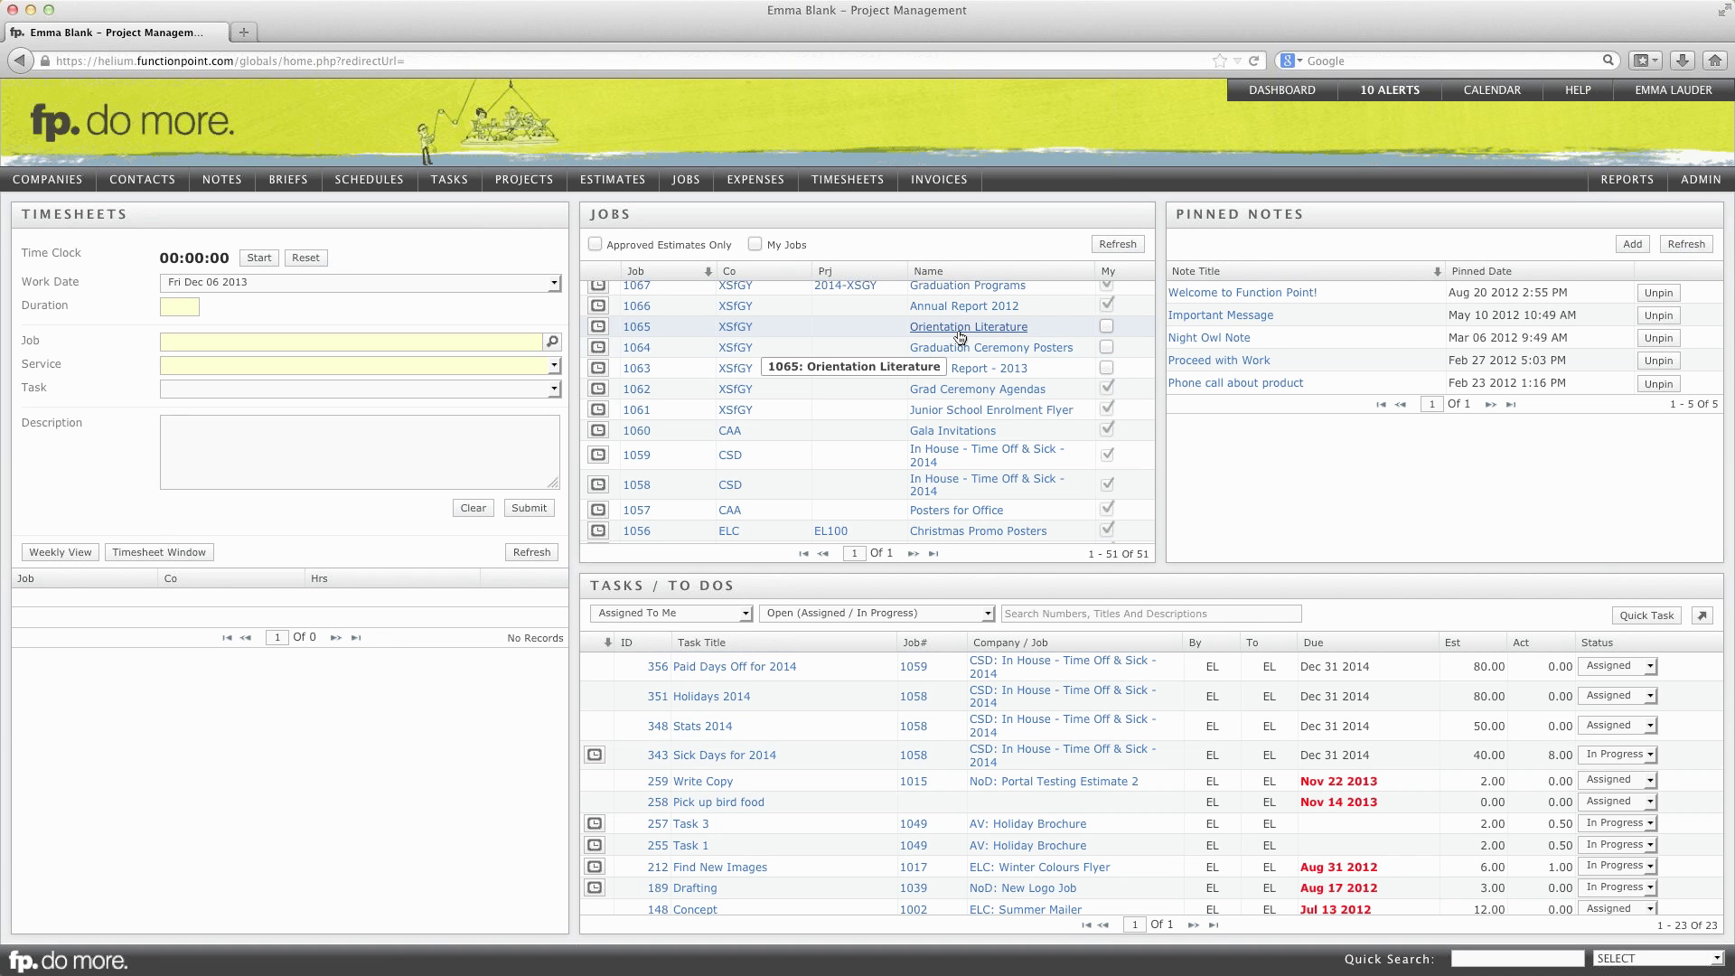
Step: Reassign job 1065 Orientation Literature to the 2014 Collateral project via the project lookup
click(959, 331)
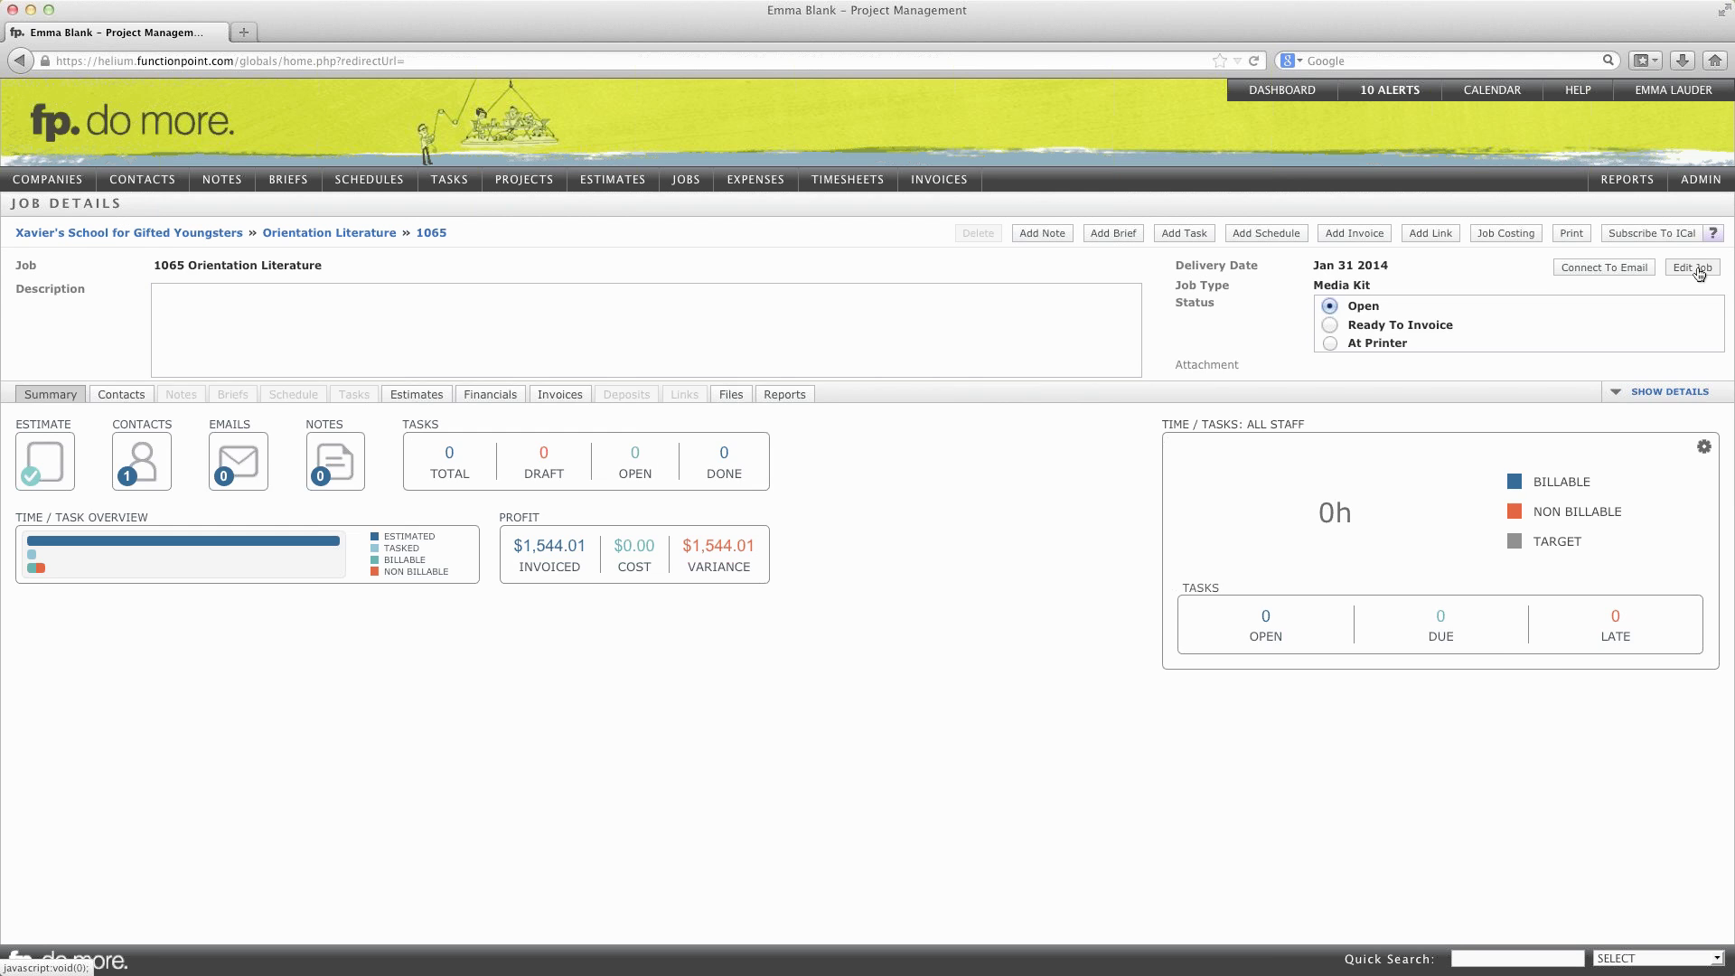
click(1691, 267)
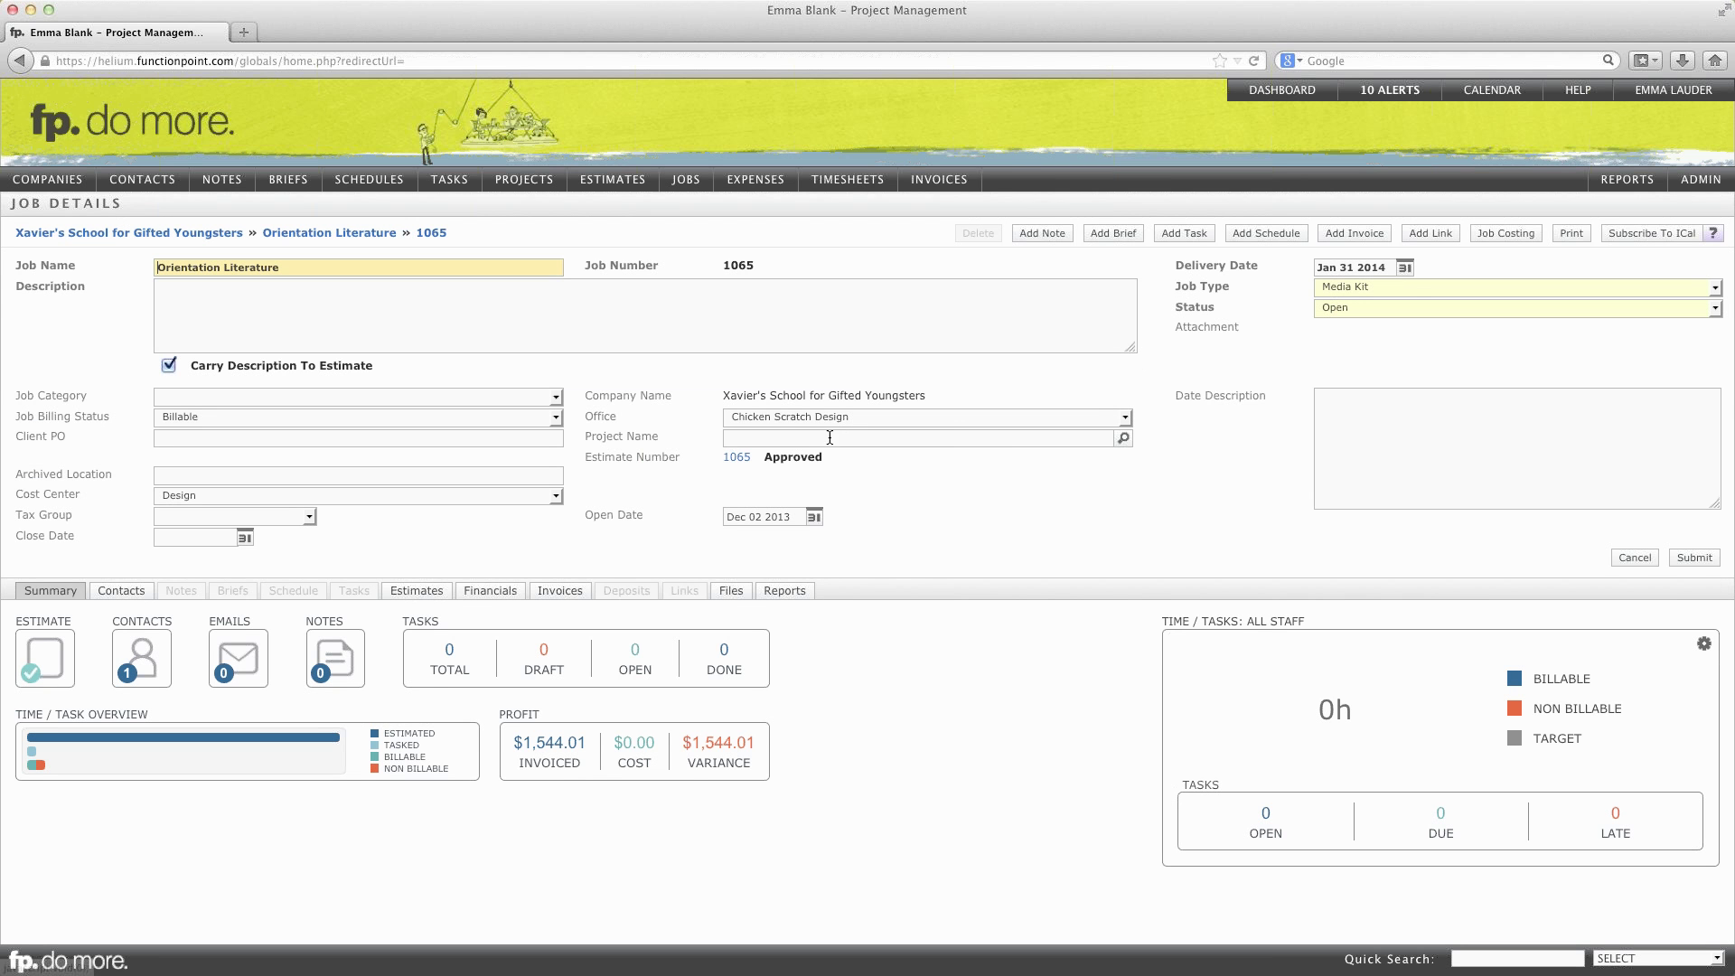
click(880, 440)
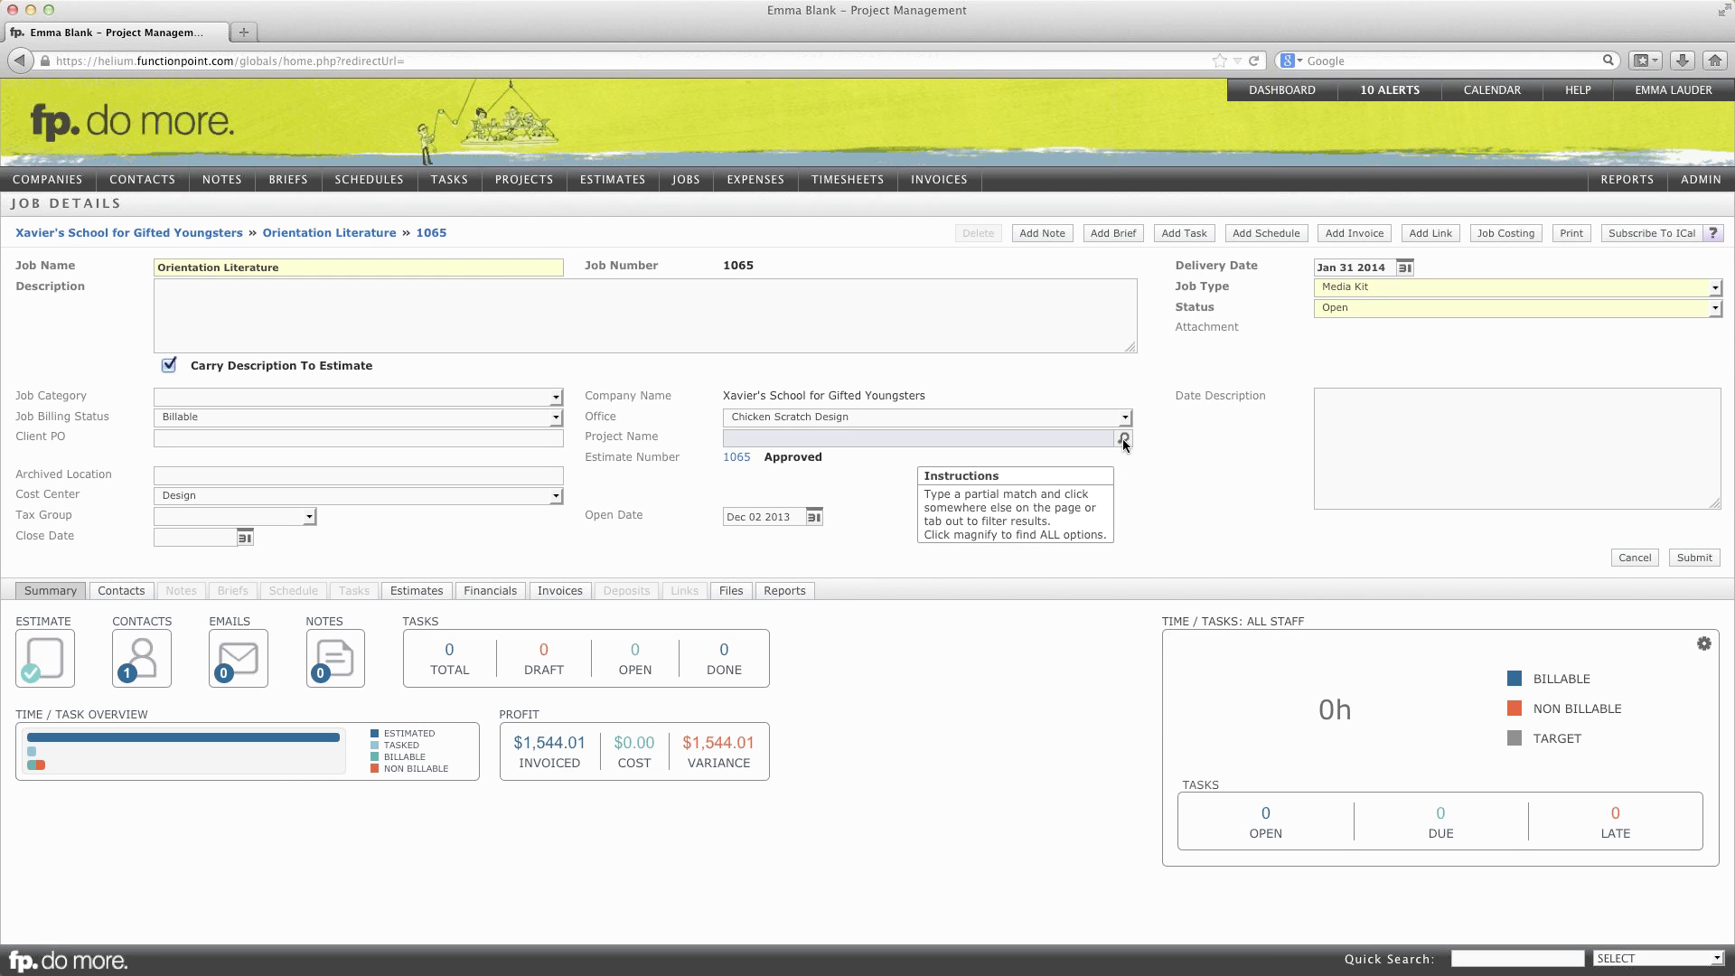
click(1123, 439)
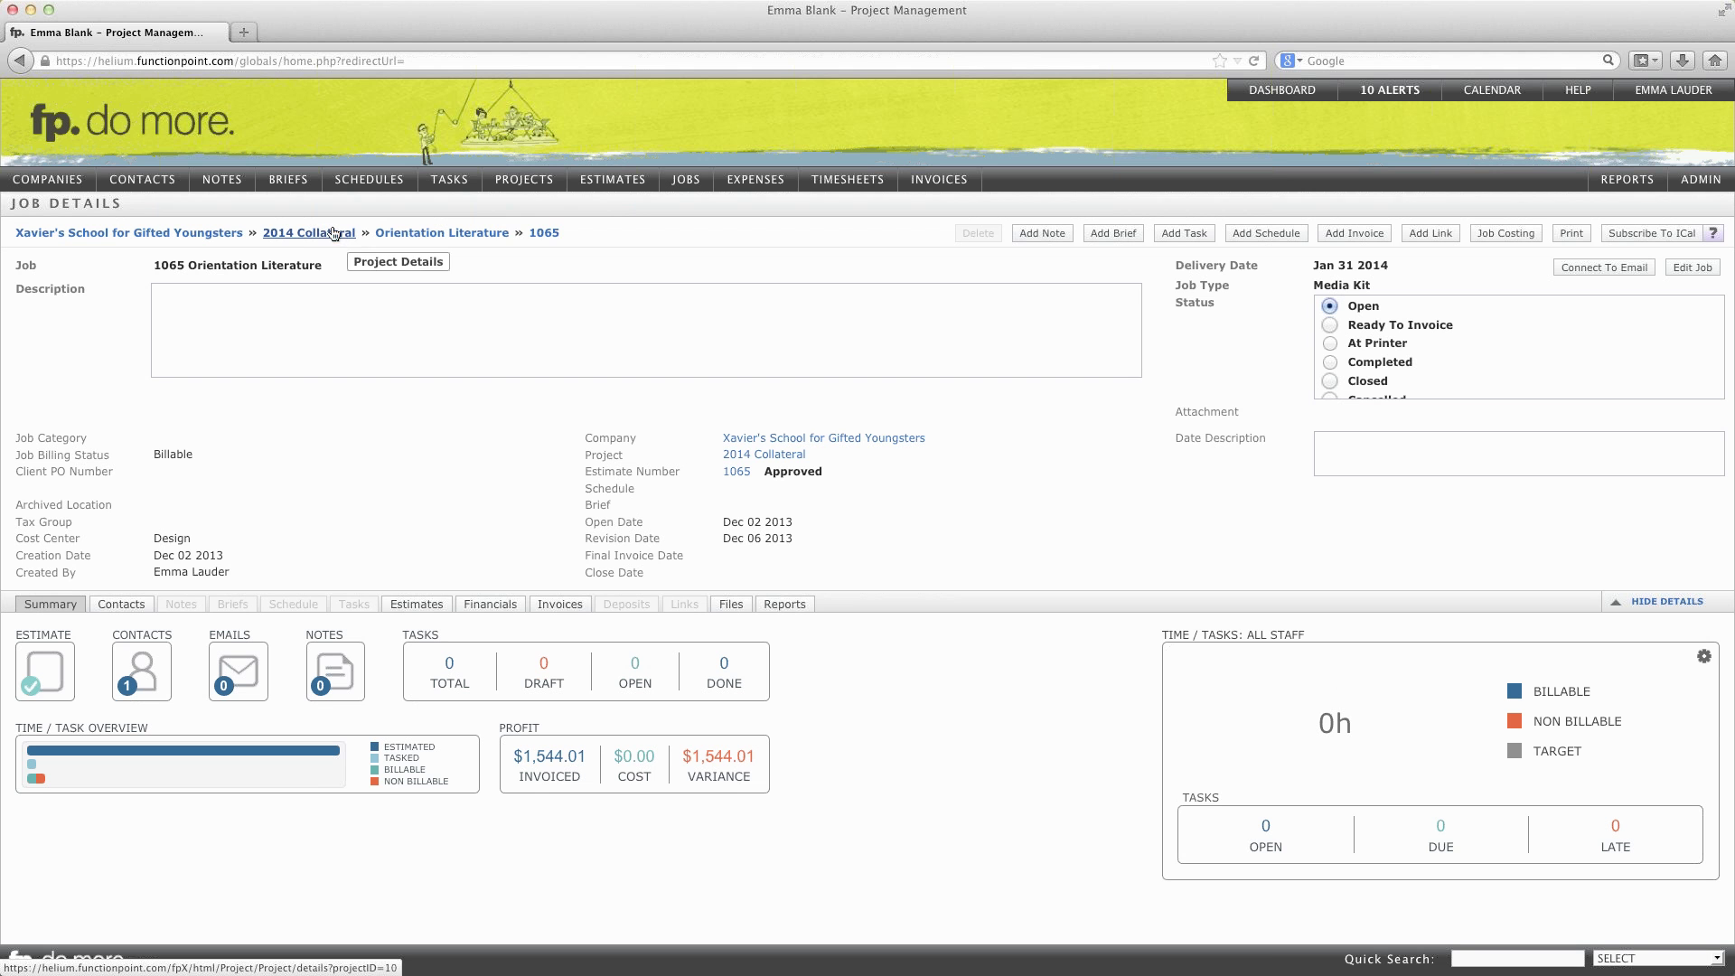
Step: Check the 2014 Collateral project's Orientation Literature and Graduation Programs estimates and jobs, then return to the dashboard
mouse_move(524, 181)
mouse_move(542, 227)
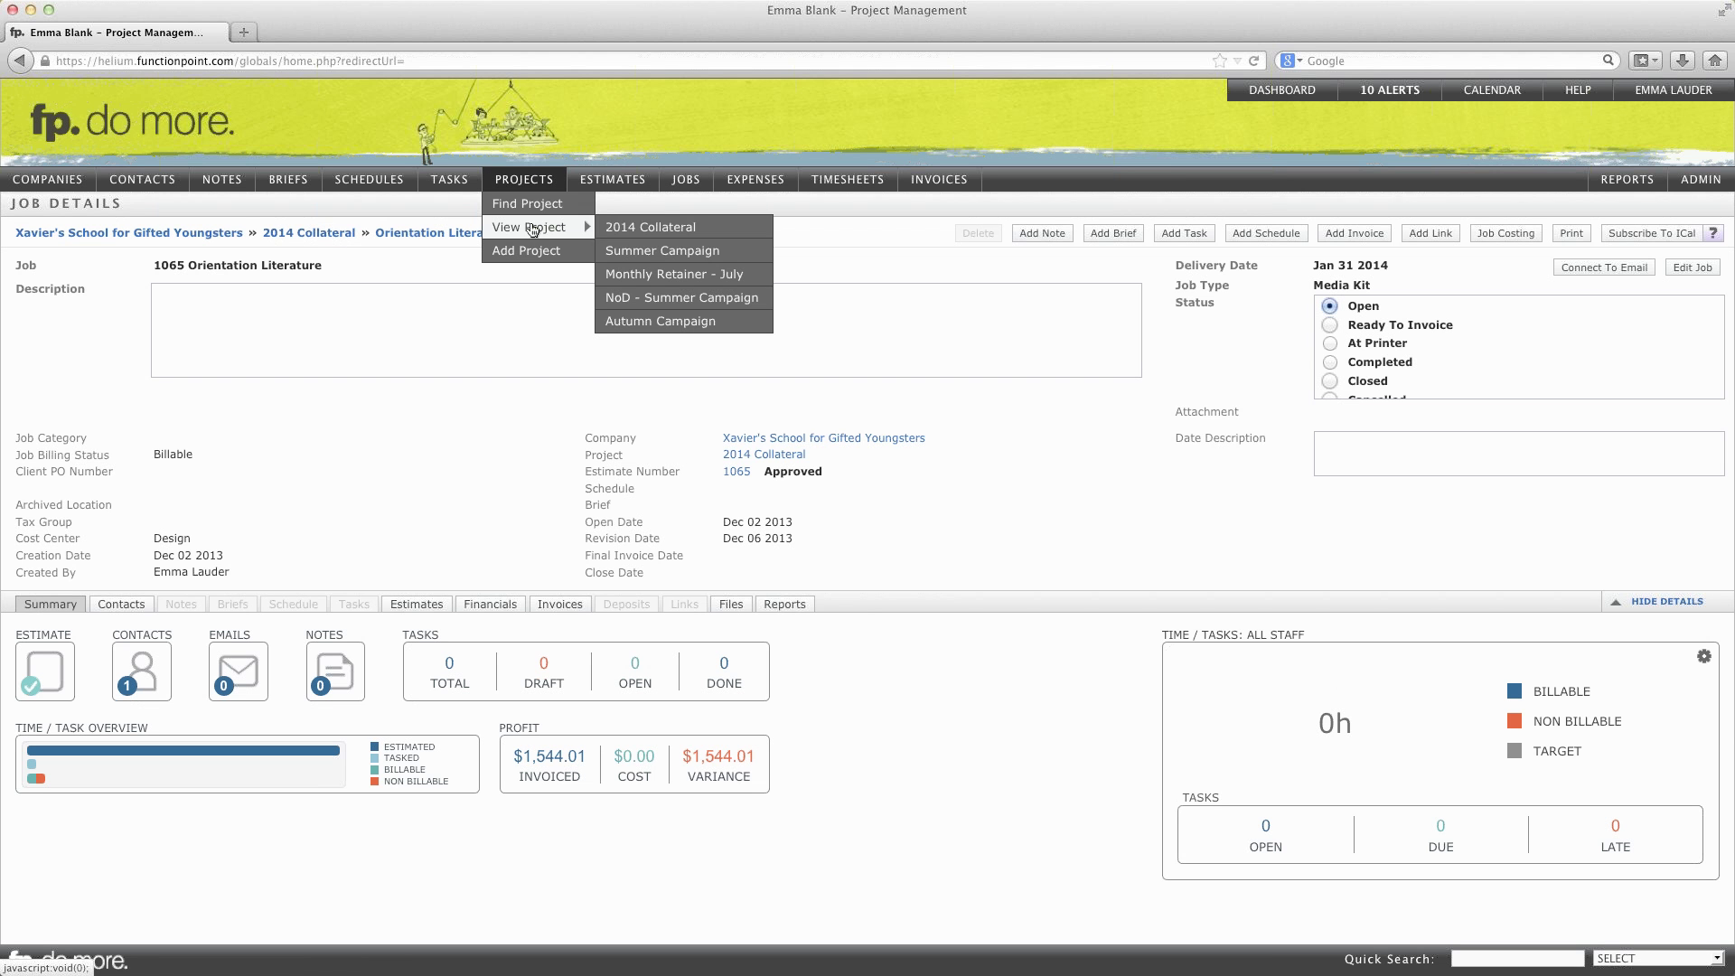
click(649, 228)
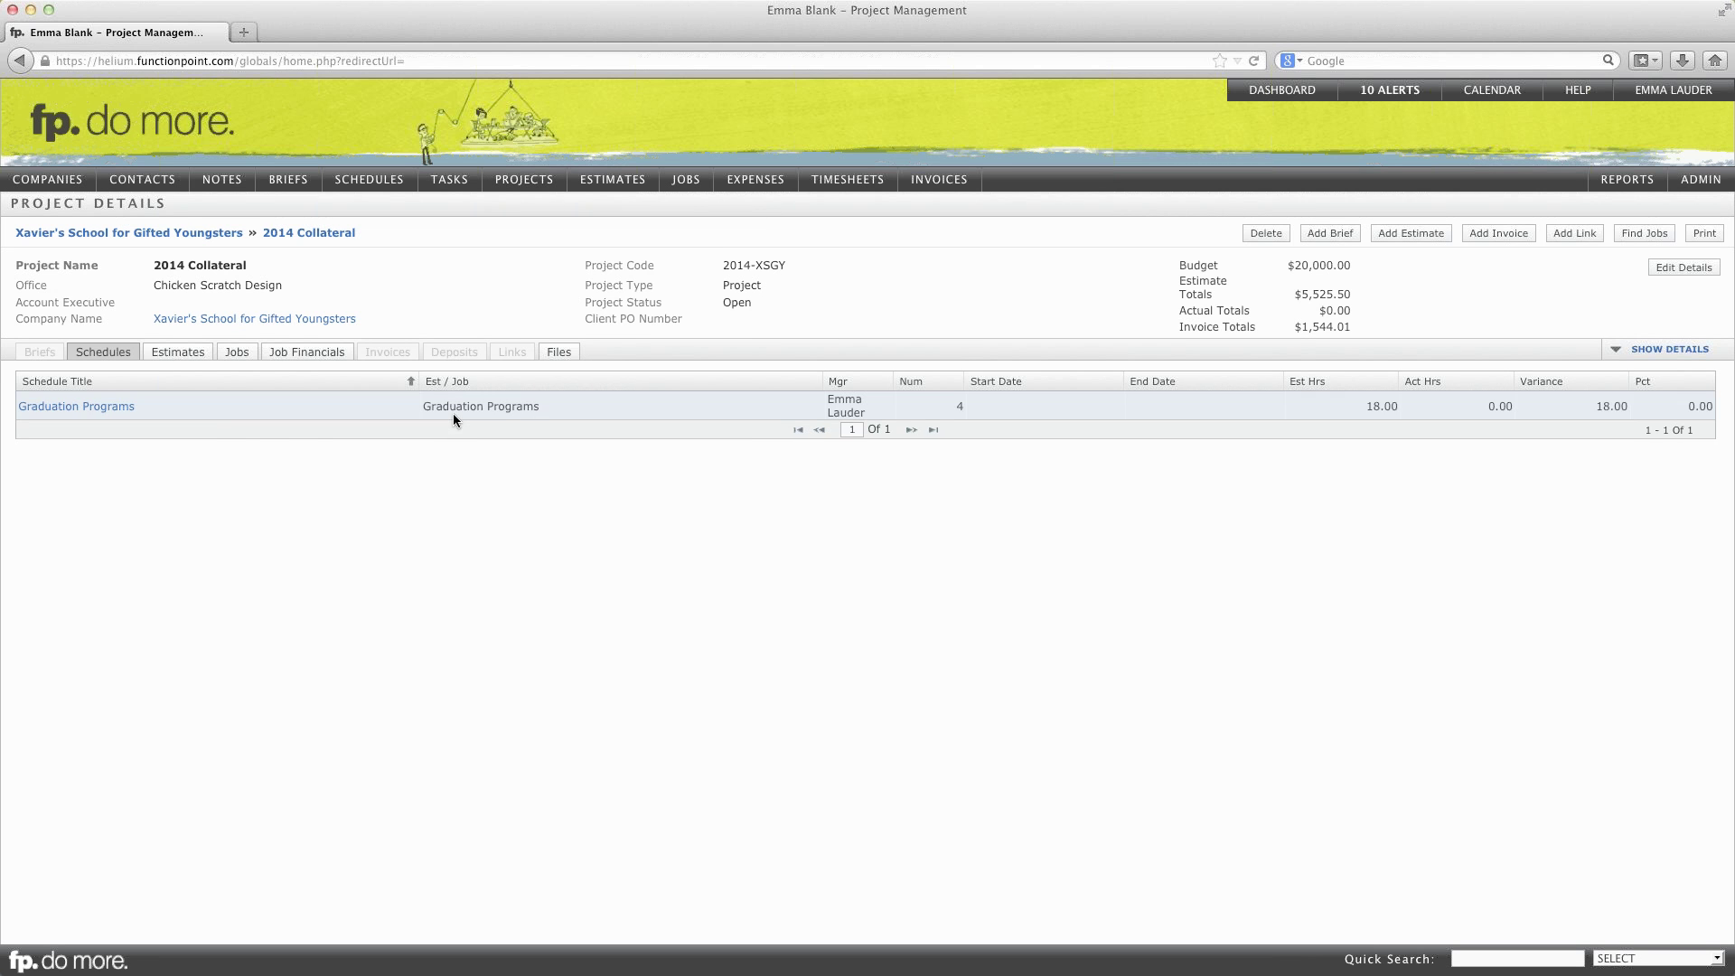
click(177, 353)
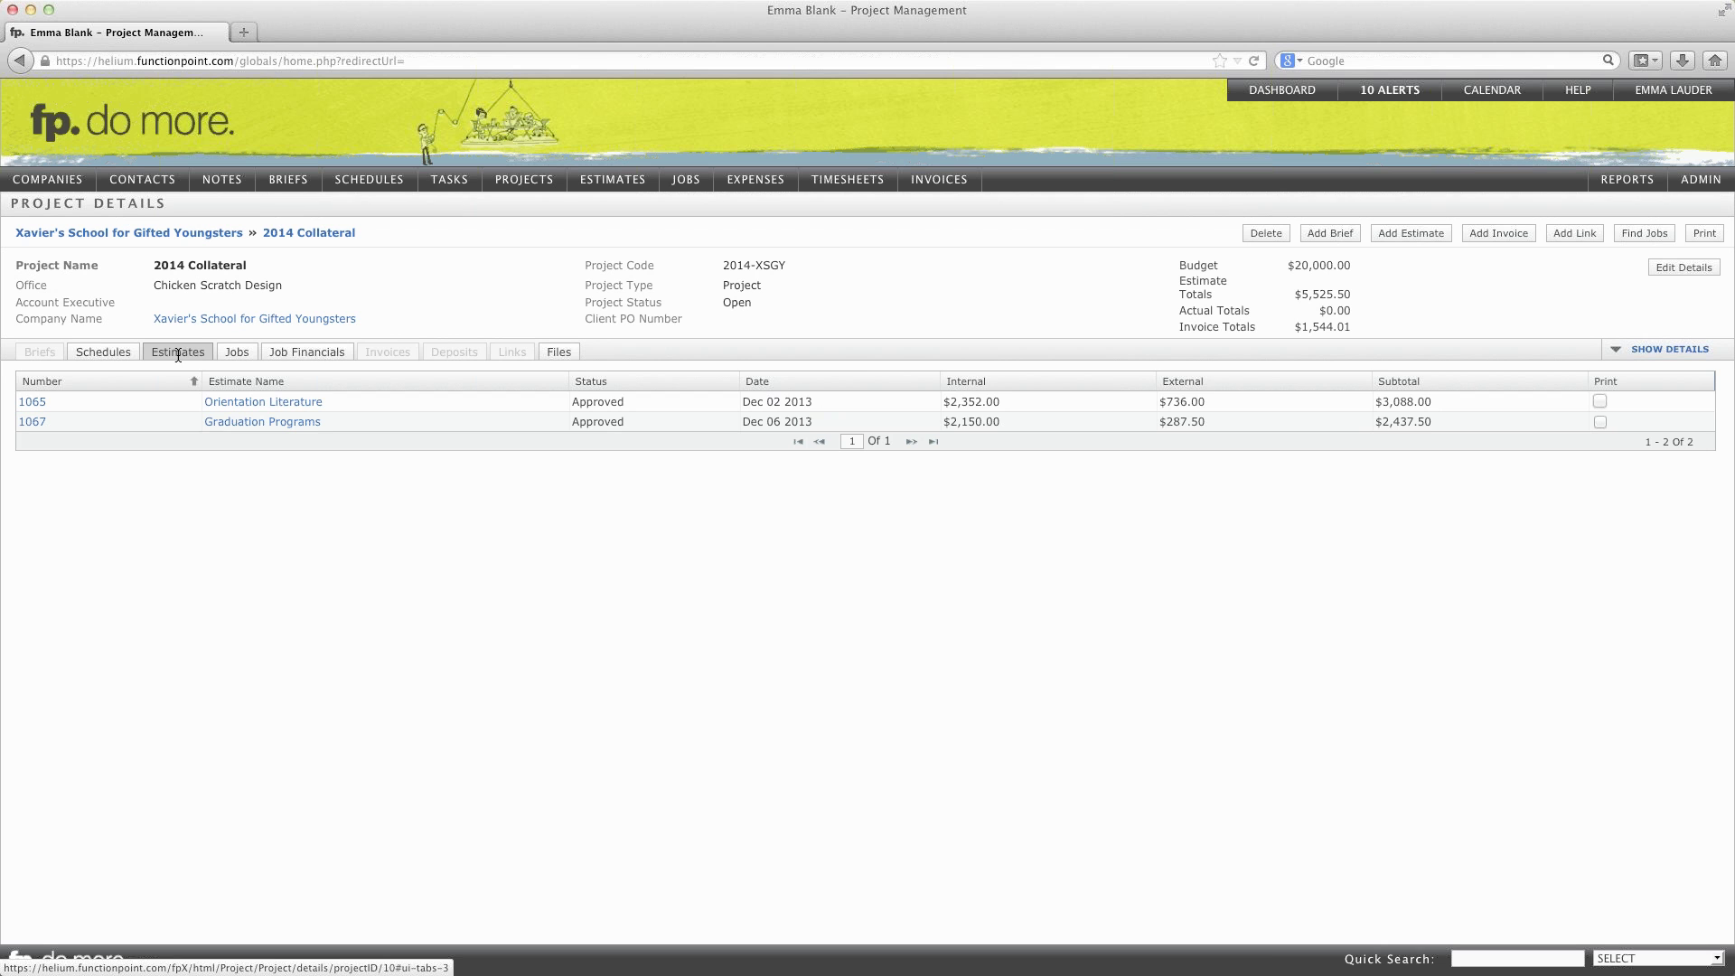
click(237, 354)
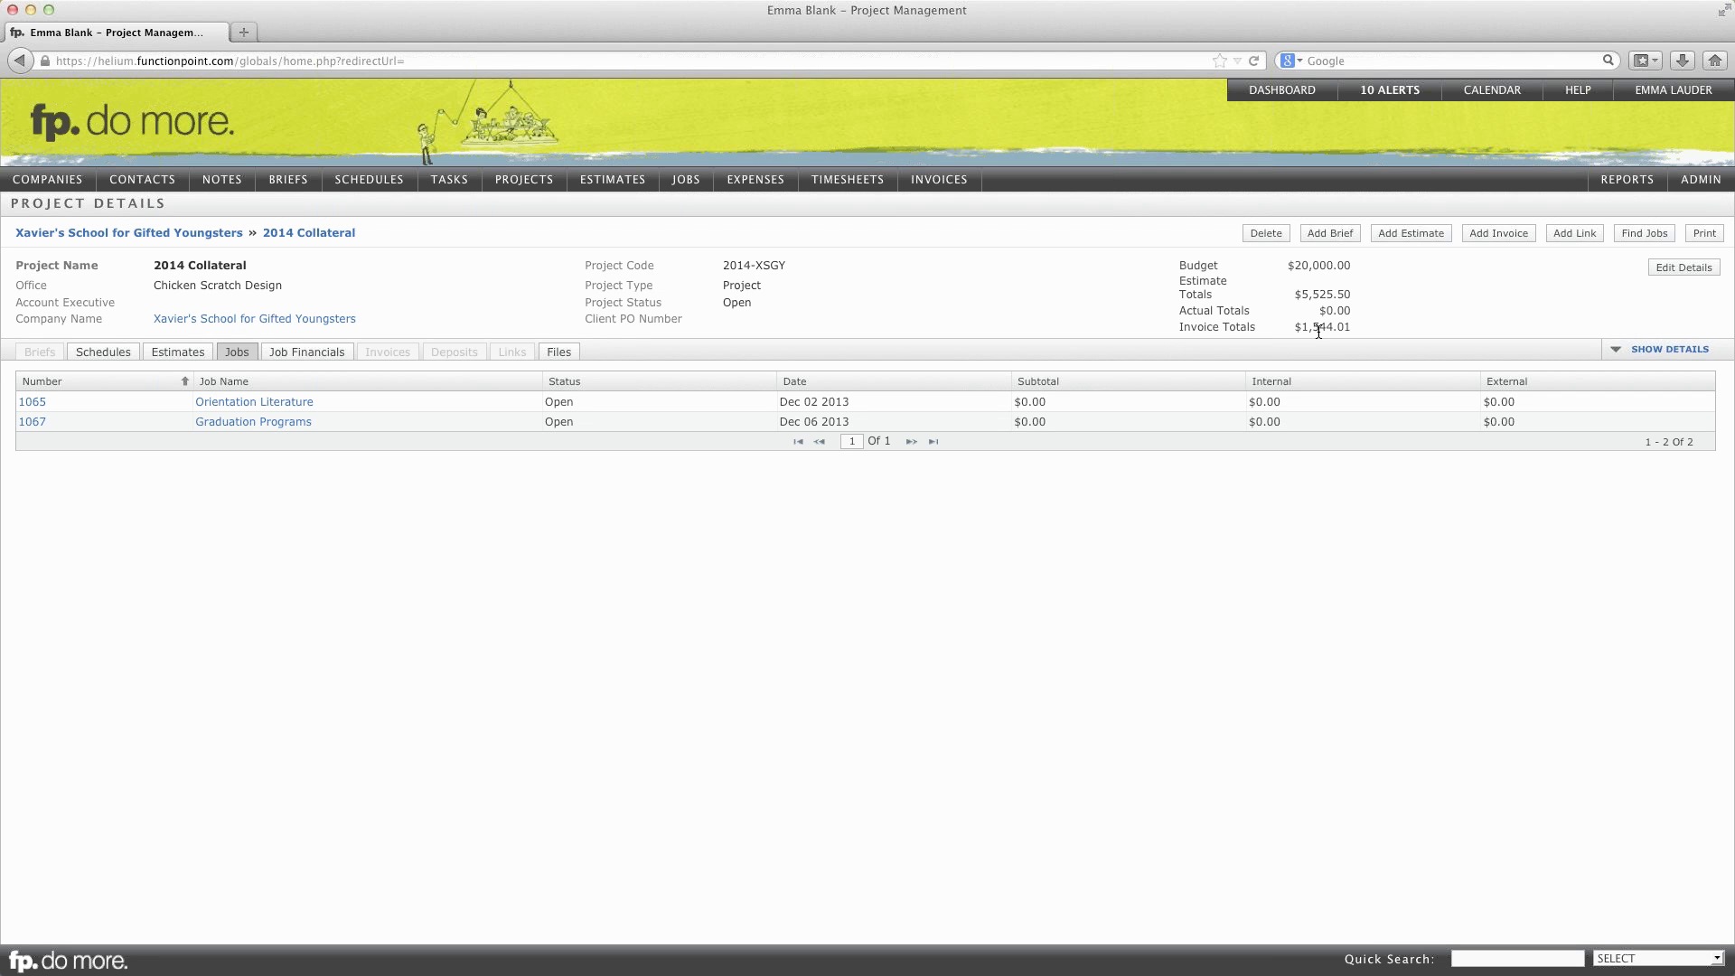
mouse_move(1301, 296)
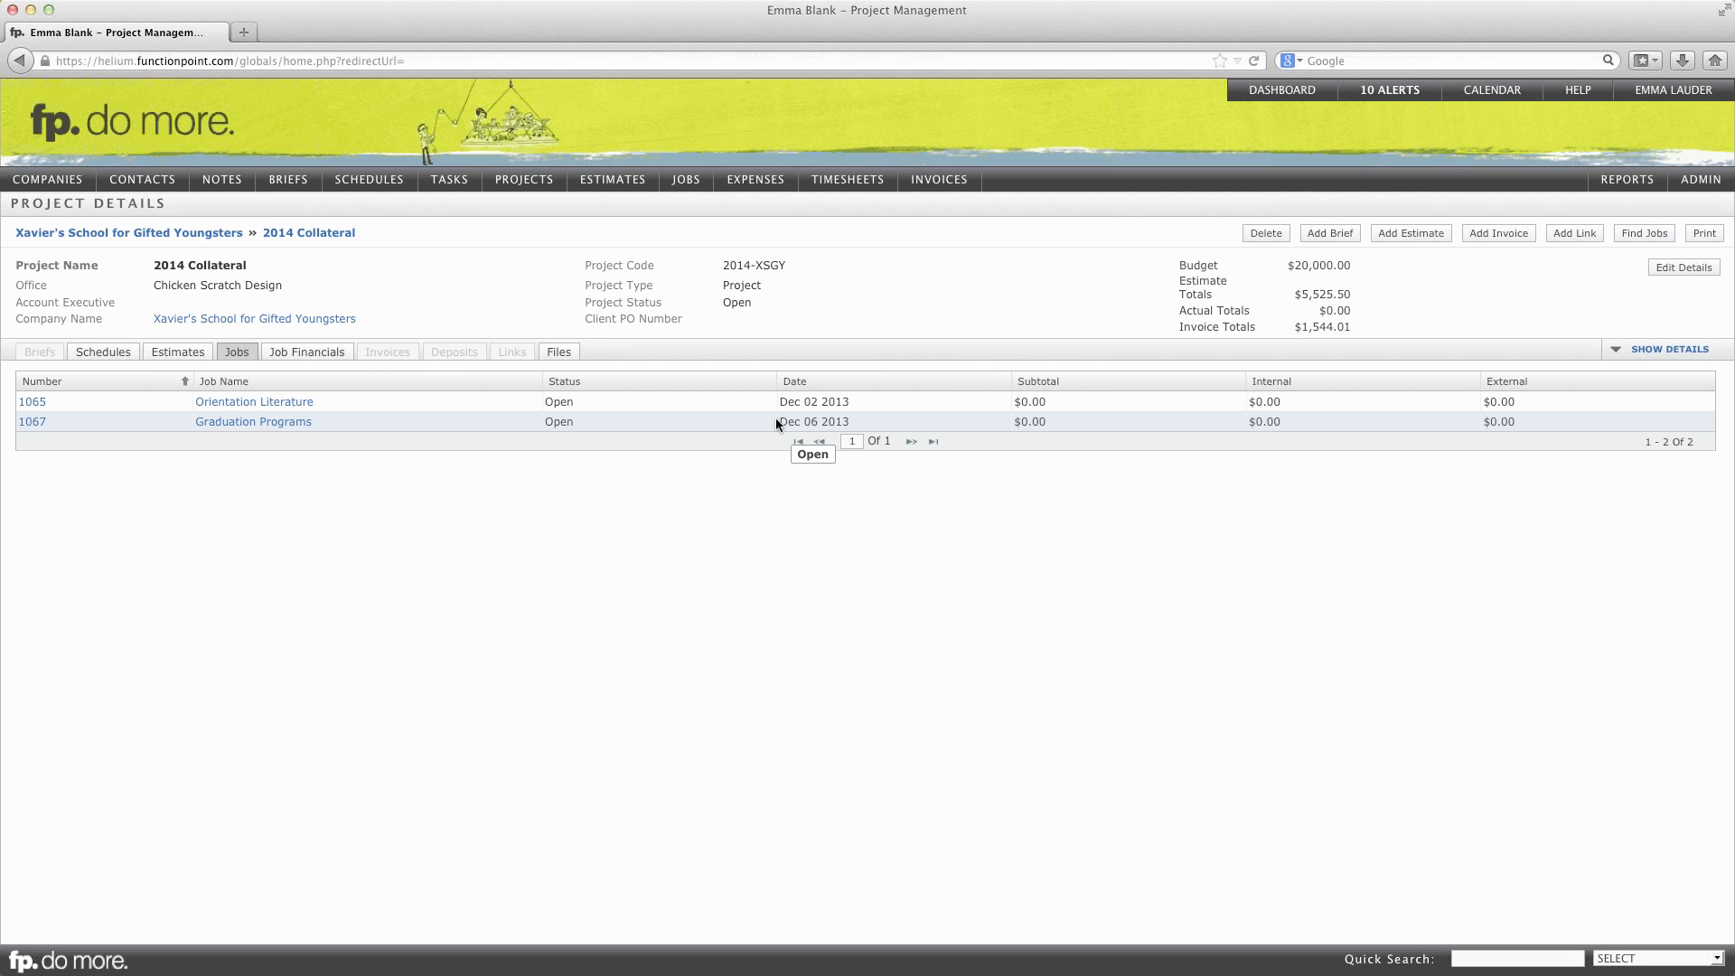
click(1280, 93)
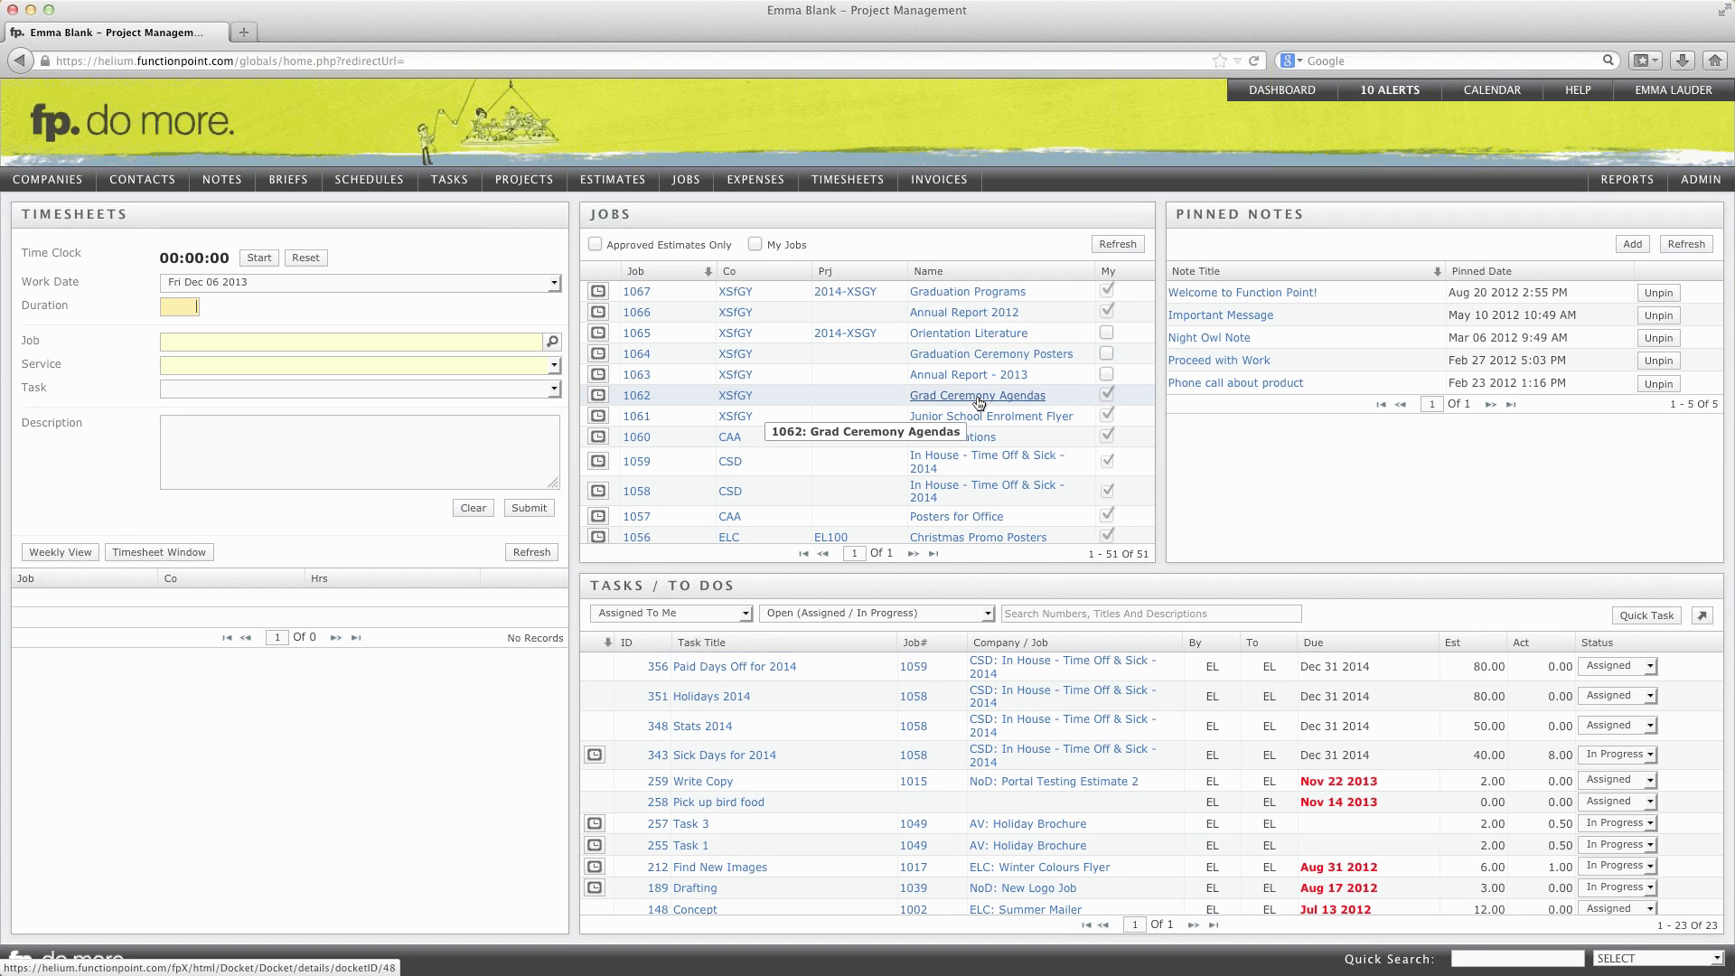
Step: Assign job 1062 Grad Ceremony Agendas to the 2014 Collateral project and save it
click(979, 403)
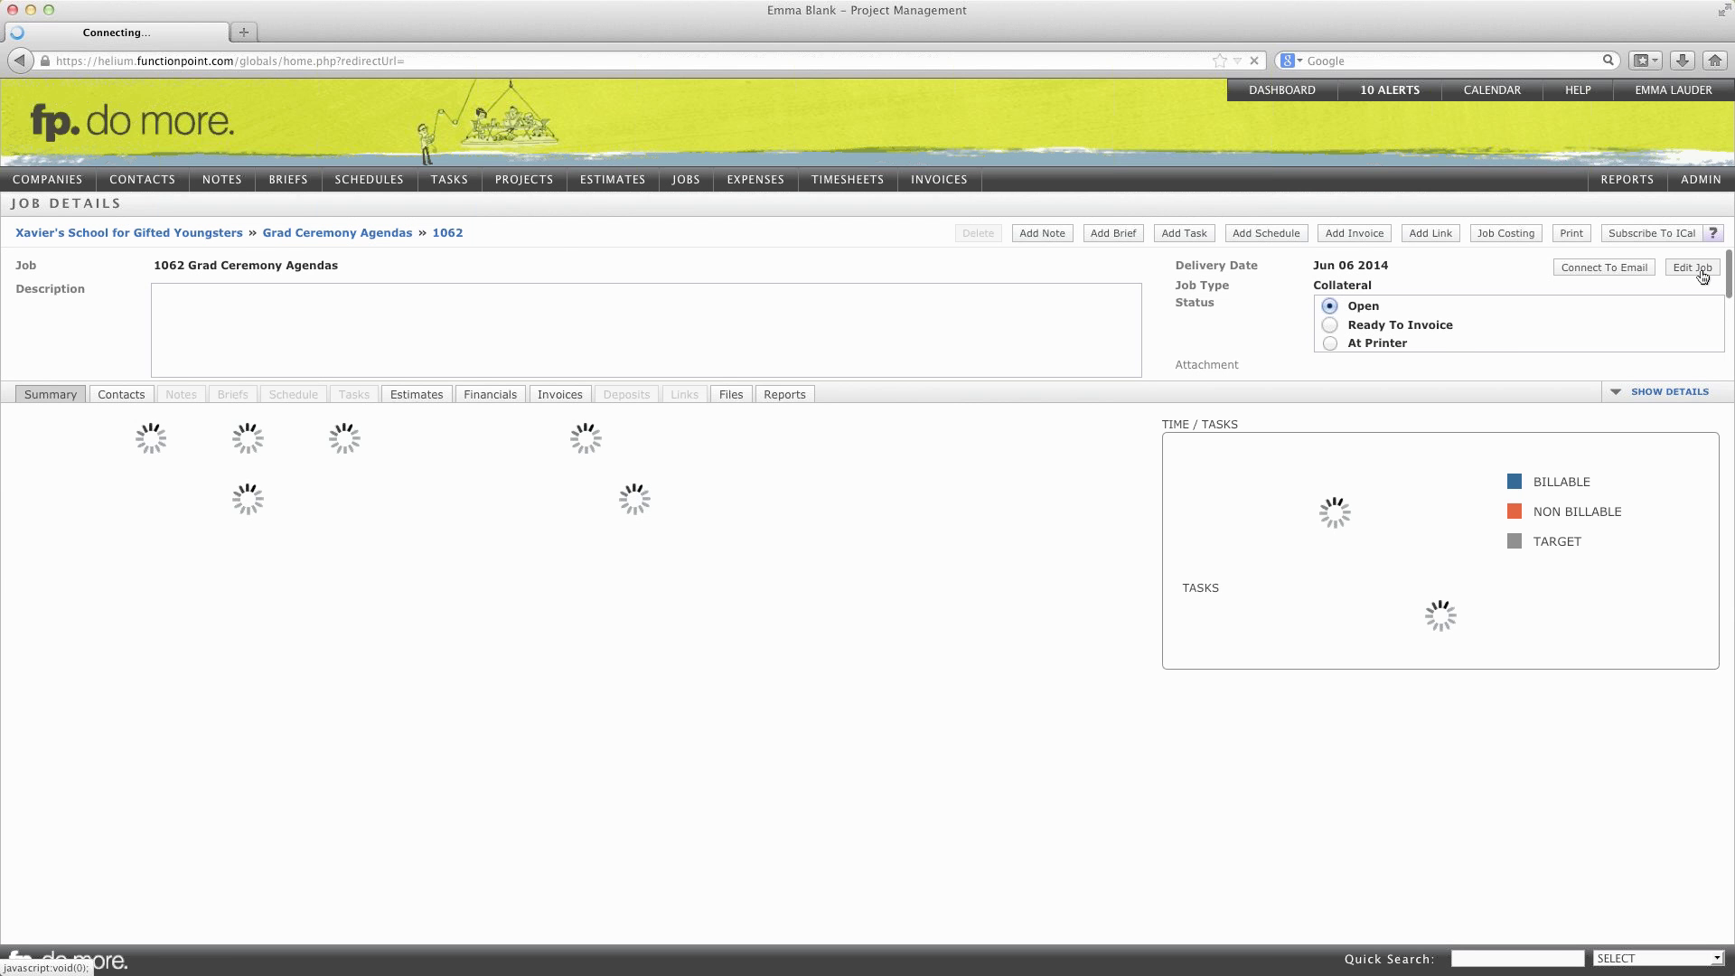
click(1702, 276)
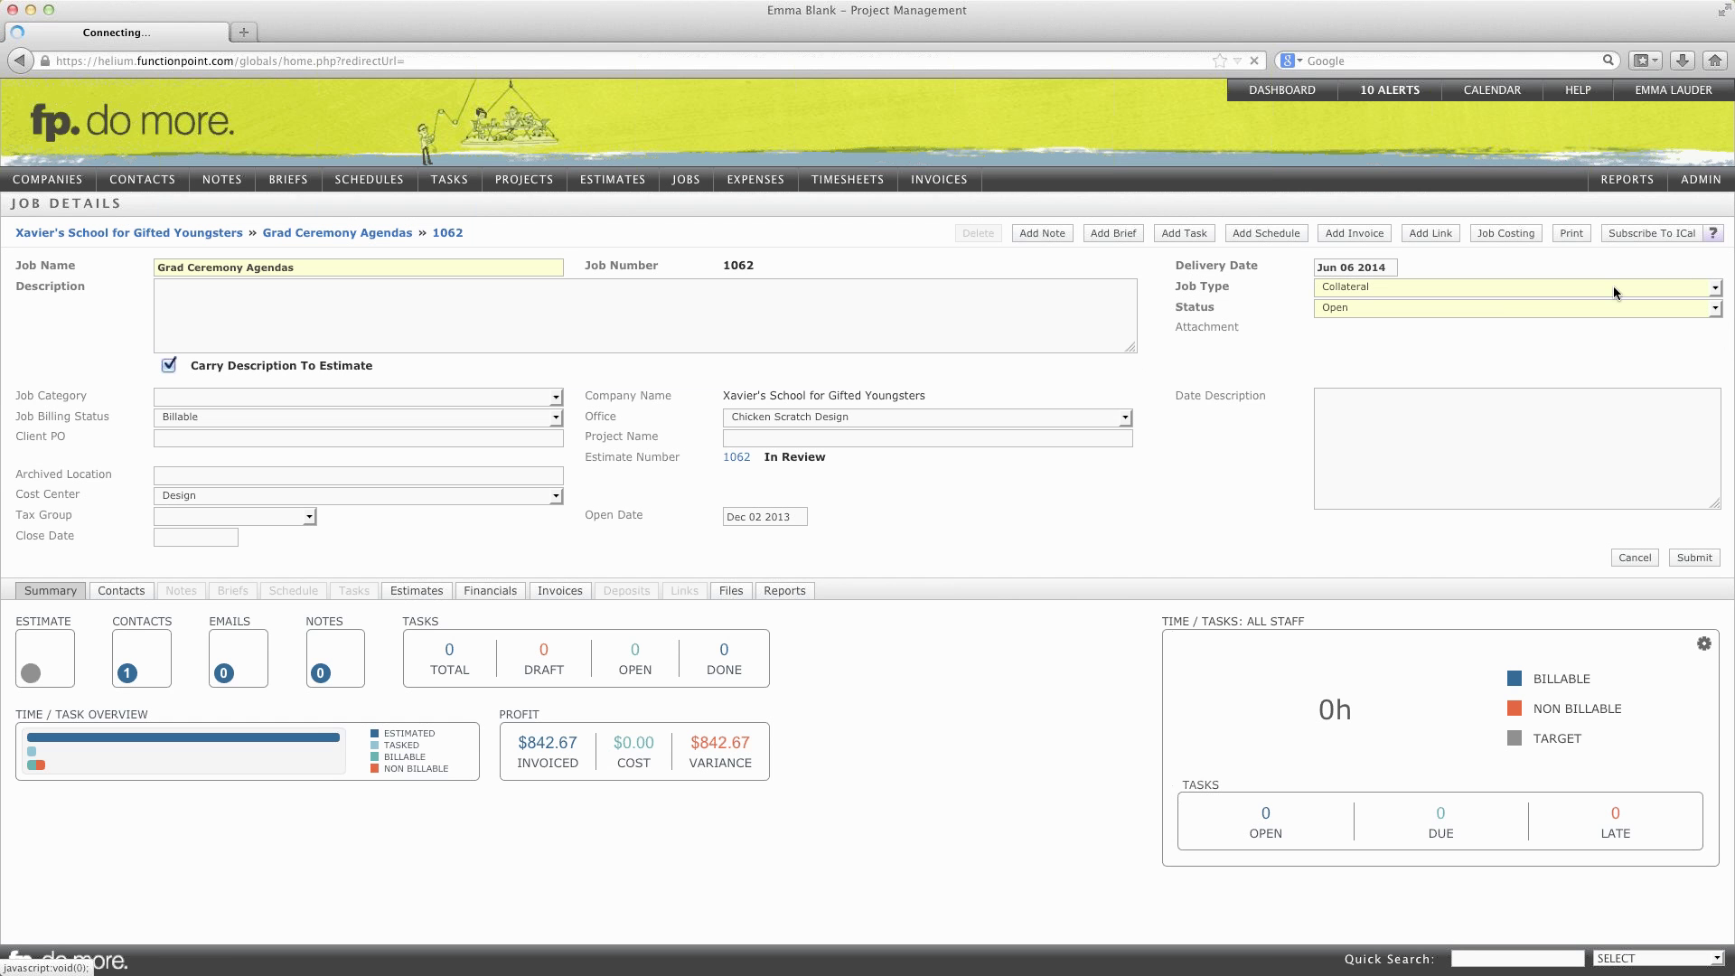
click(908, 440)
text(2014)
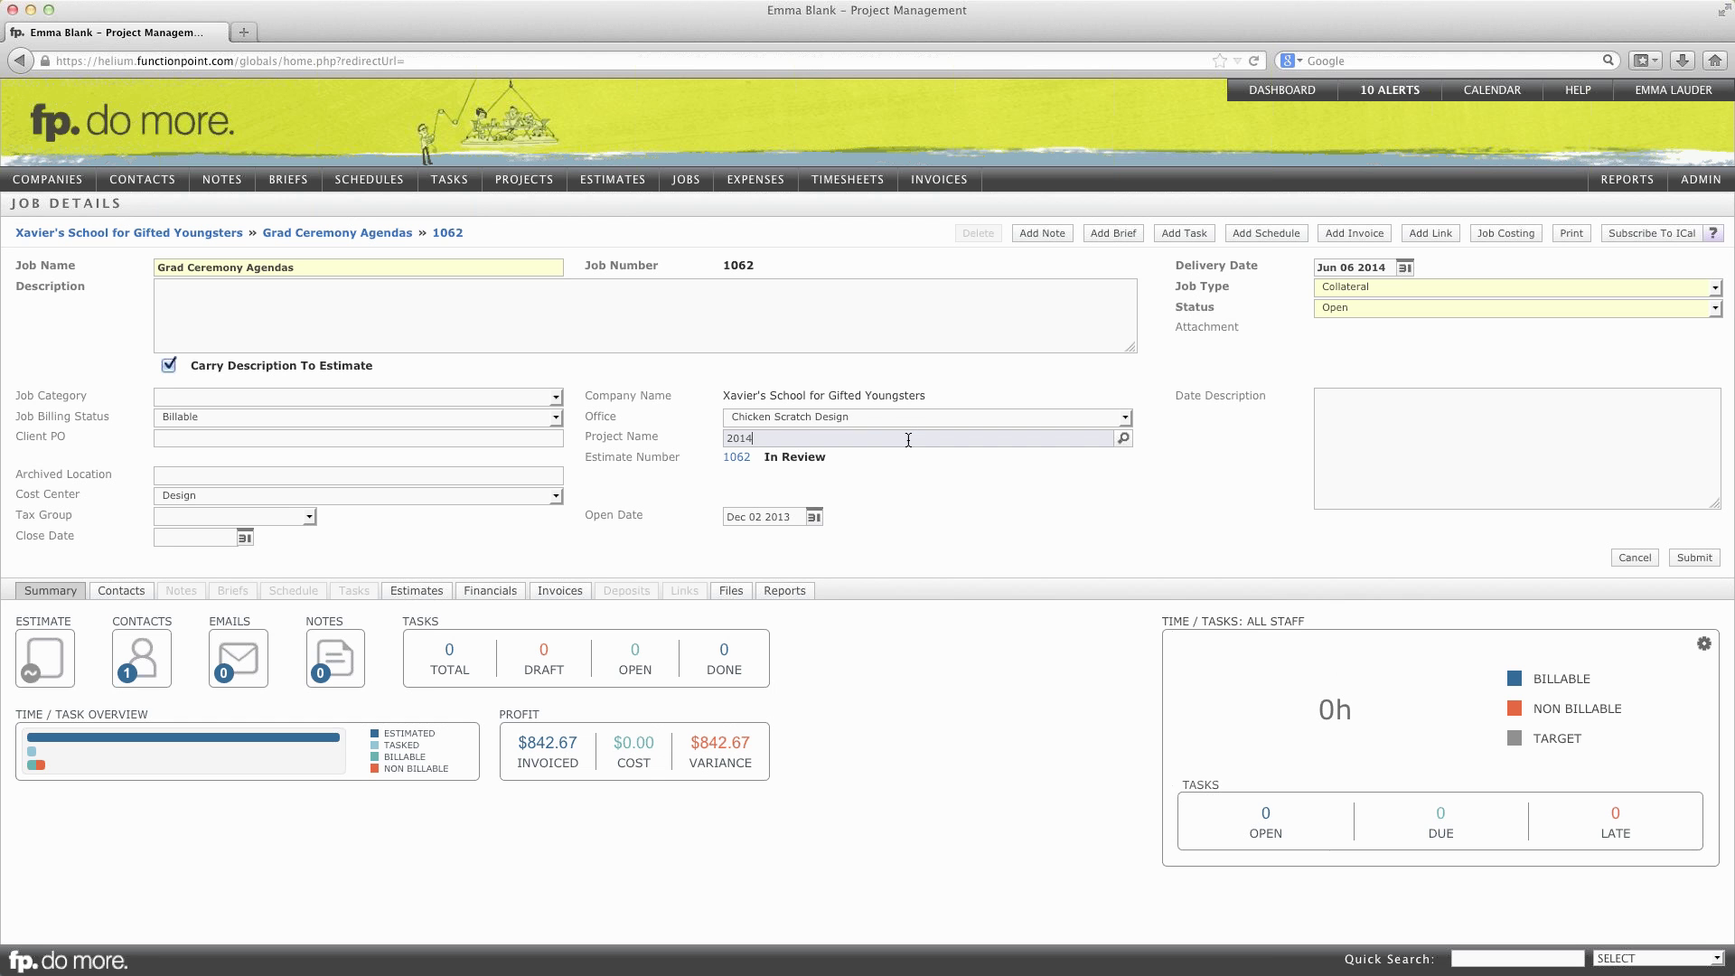
key(Tab)
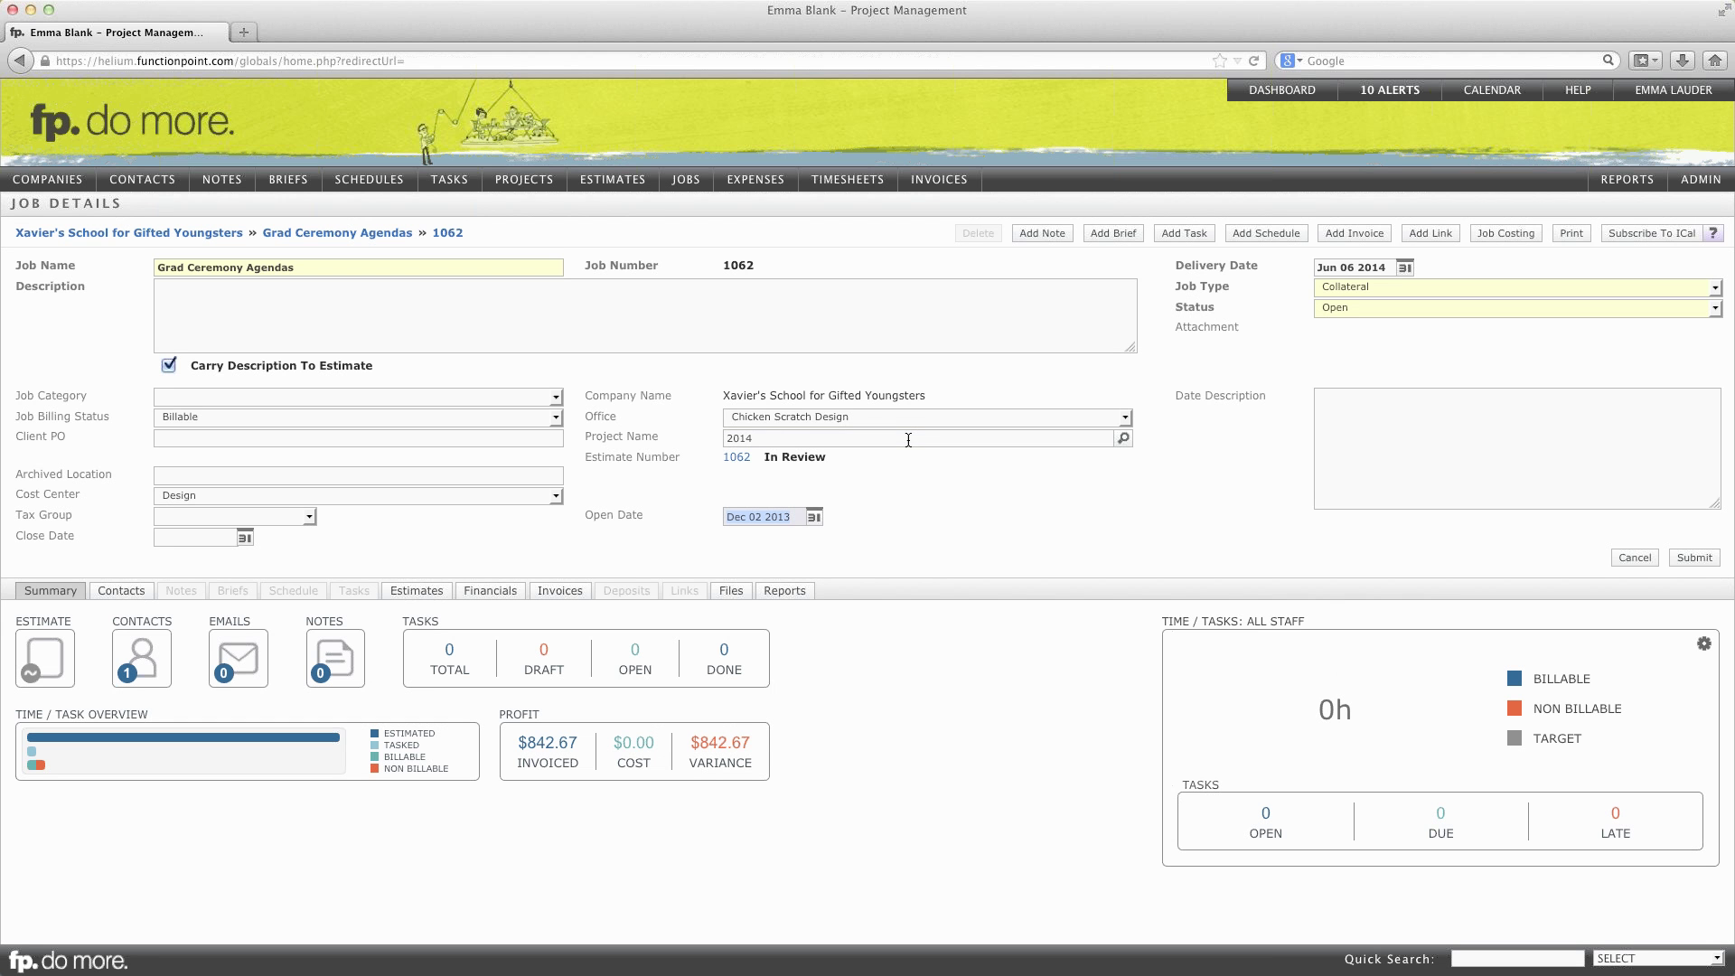
click(1708, 560)
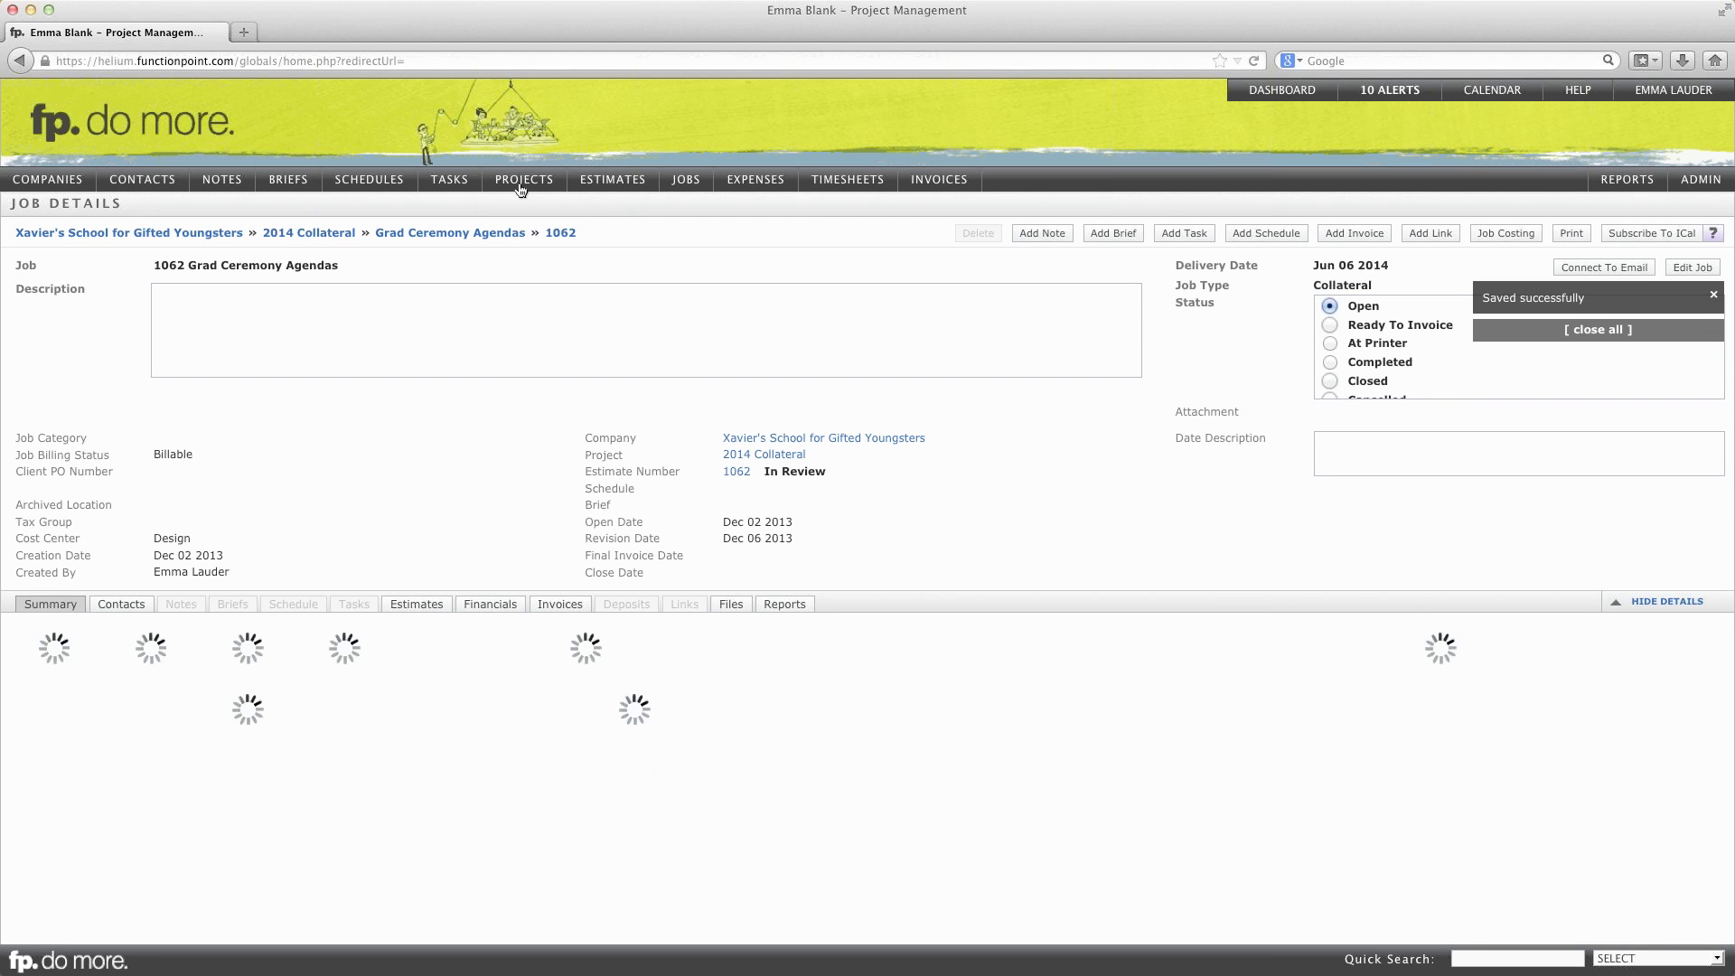
Step: Open the 2014 Collateral project's details page
mouse_move(522, 185)
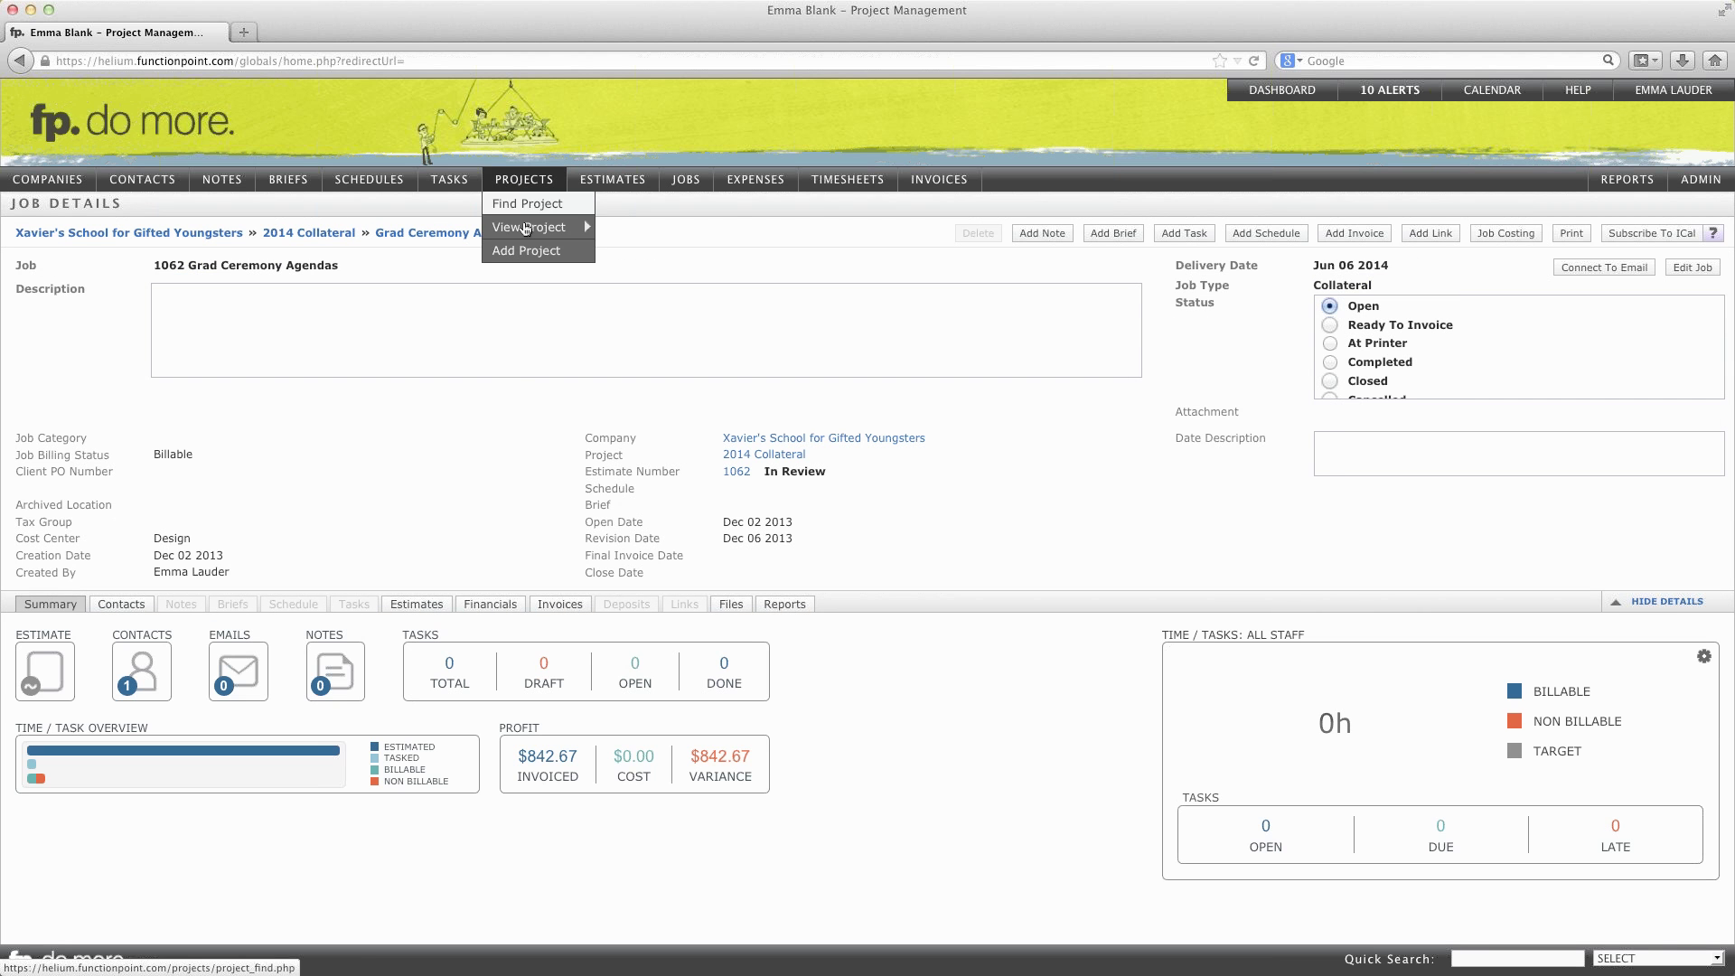
mouse_move(527, 229)
click(634, 230)
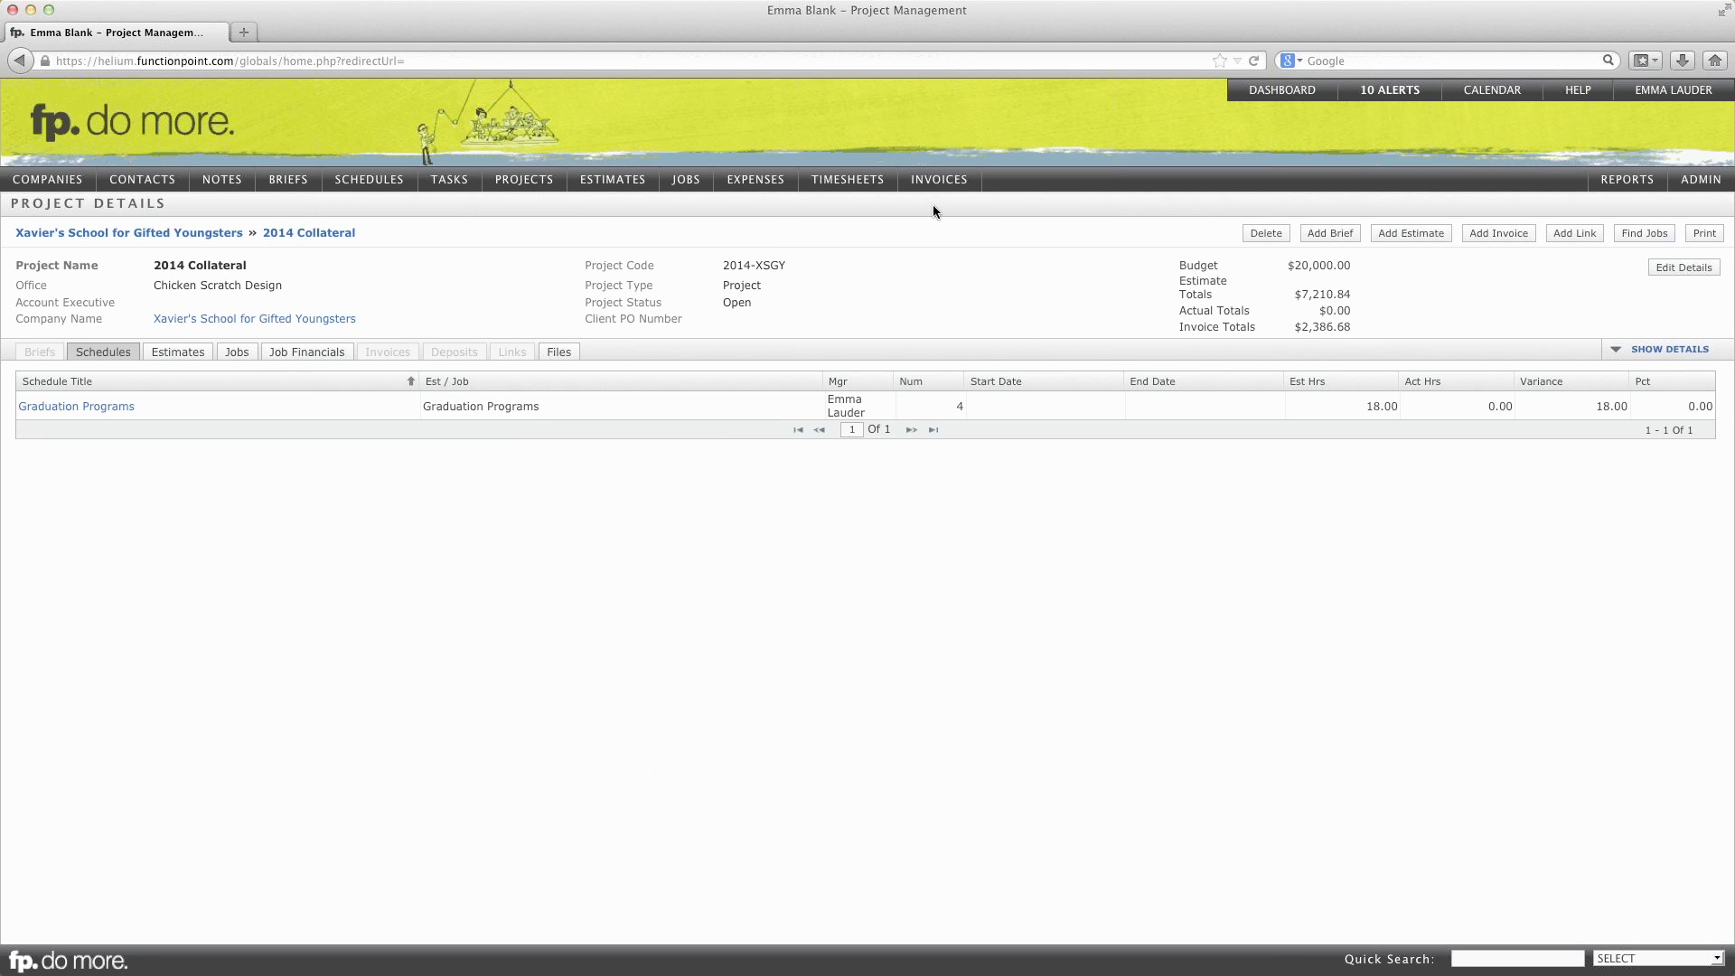
Step: List the project's three jobs (1062, 1065, 1067) and open 1065 Orientation Literature
click(229, 352)
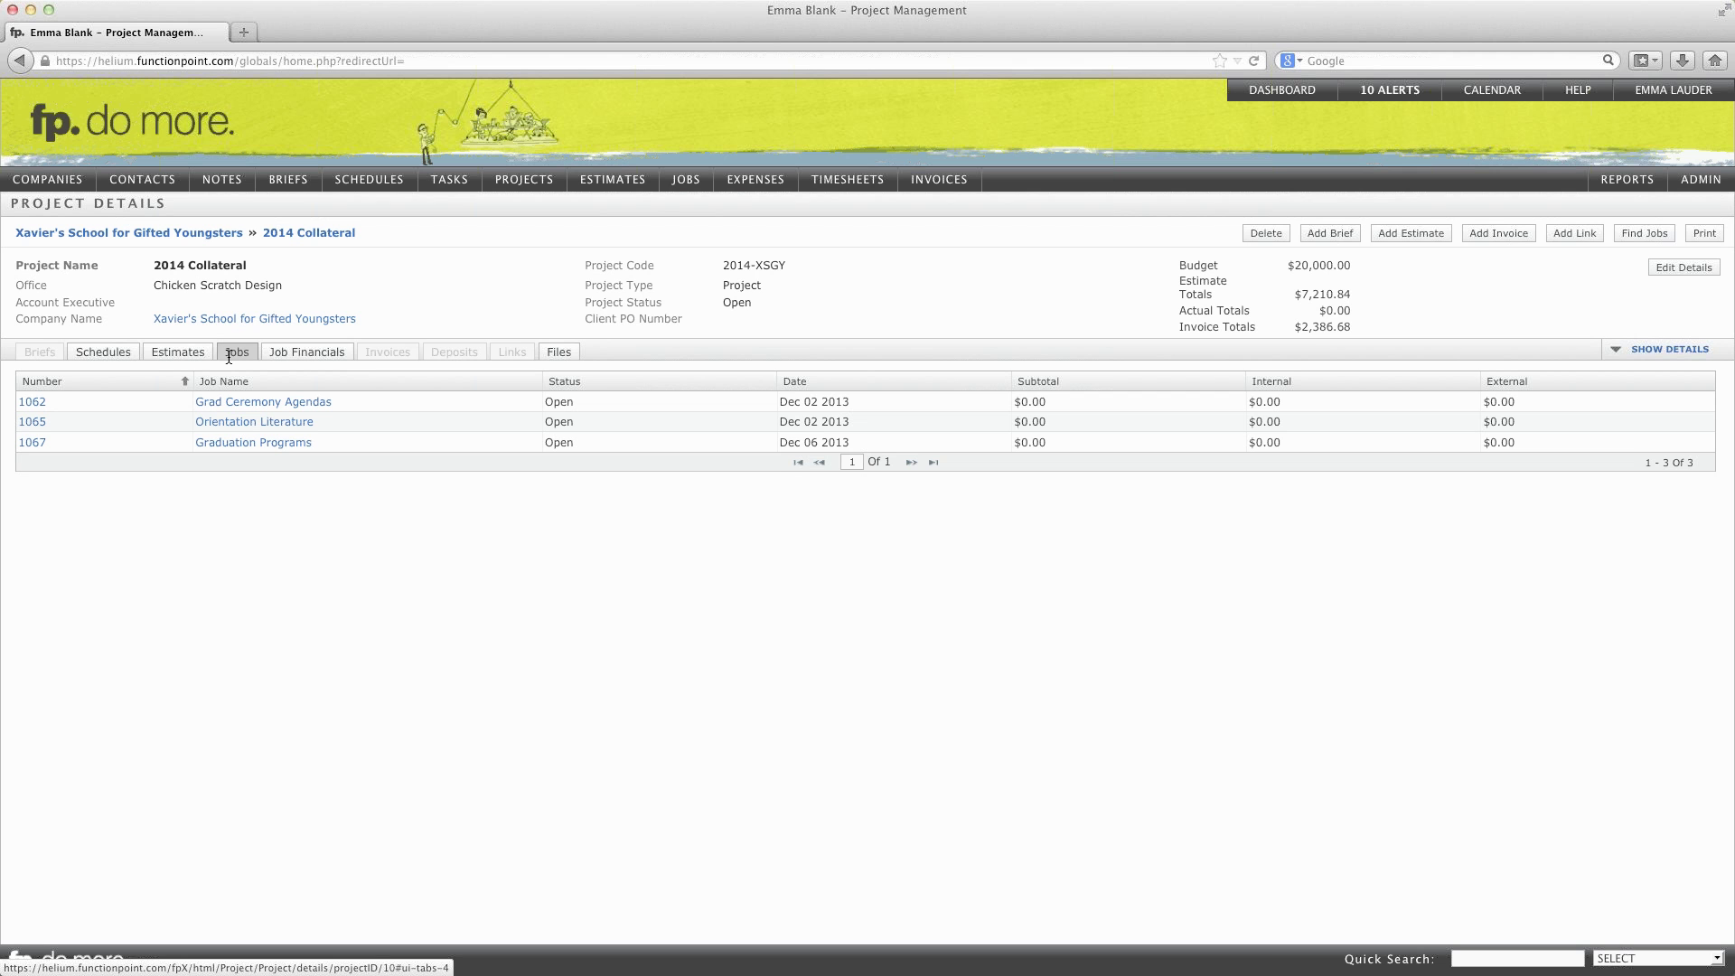
click(233, 423)
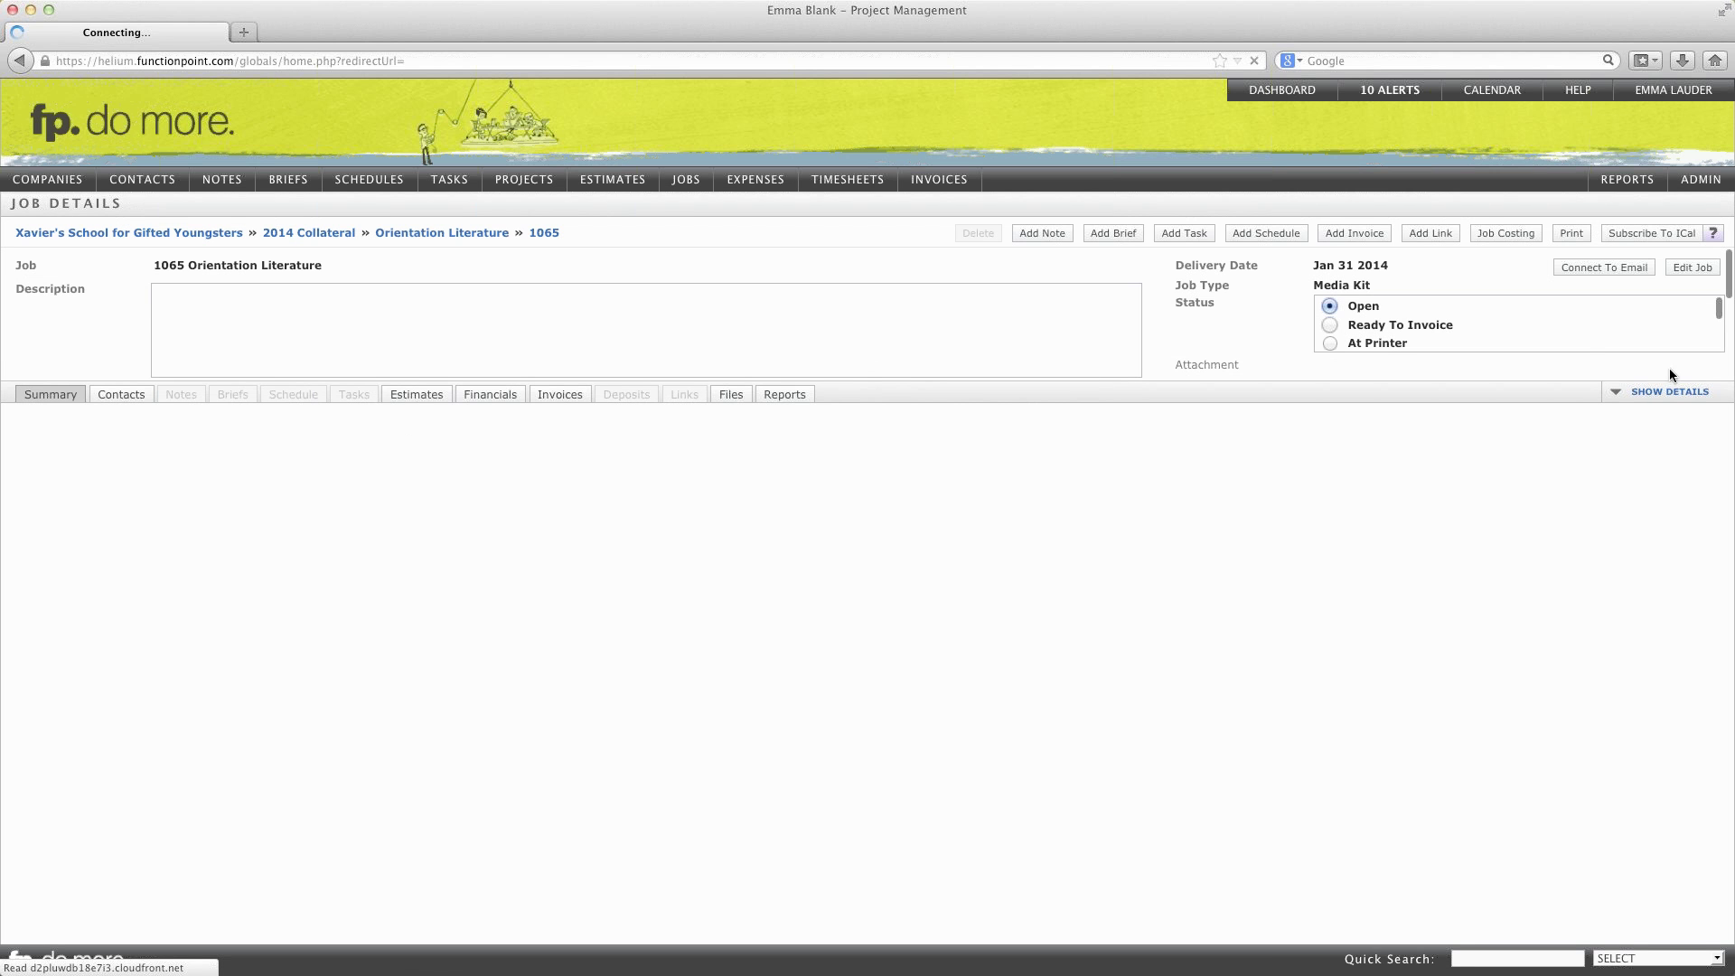
Step: Confirm job 1065's Project Name reads 2014 Collateral, then go back to the dashboard
click(1702, 273)
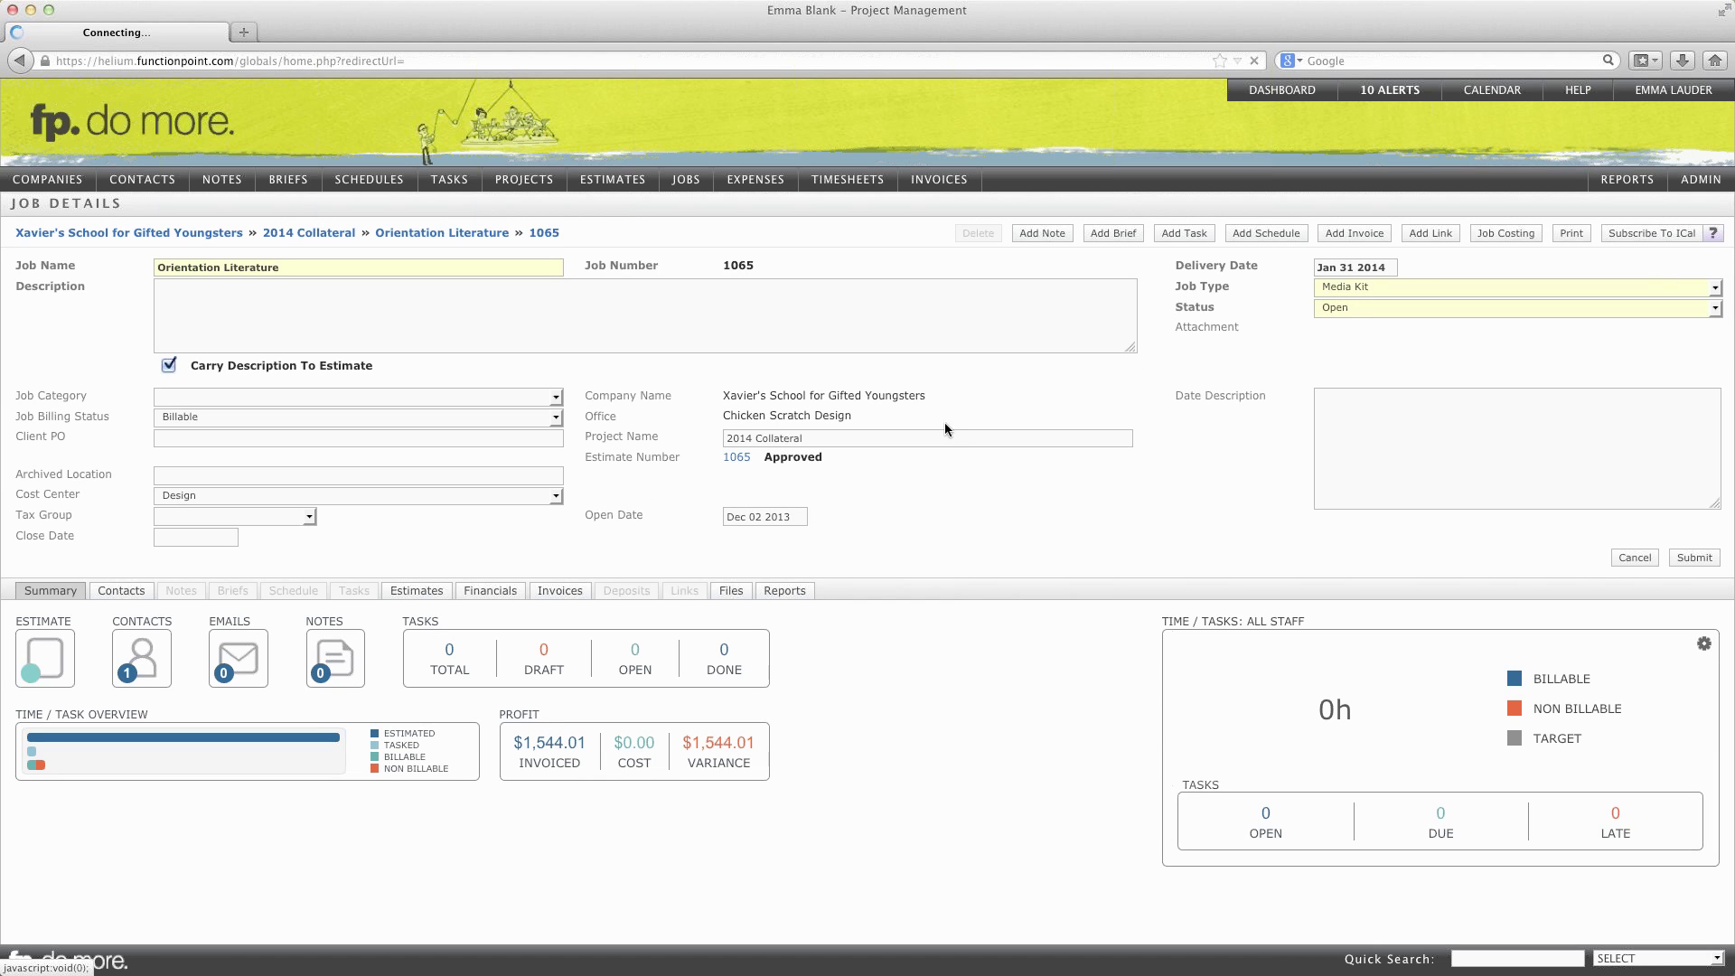
click(858, 441)
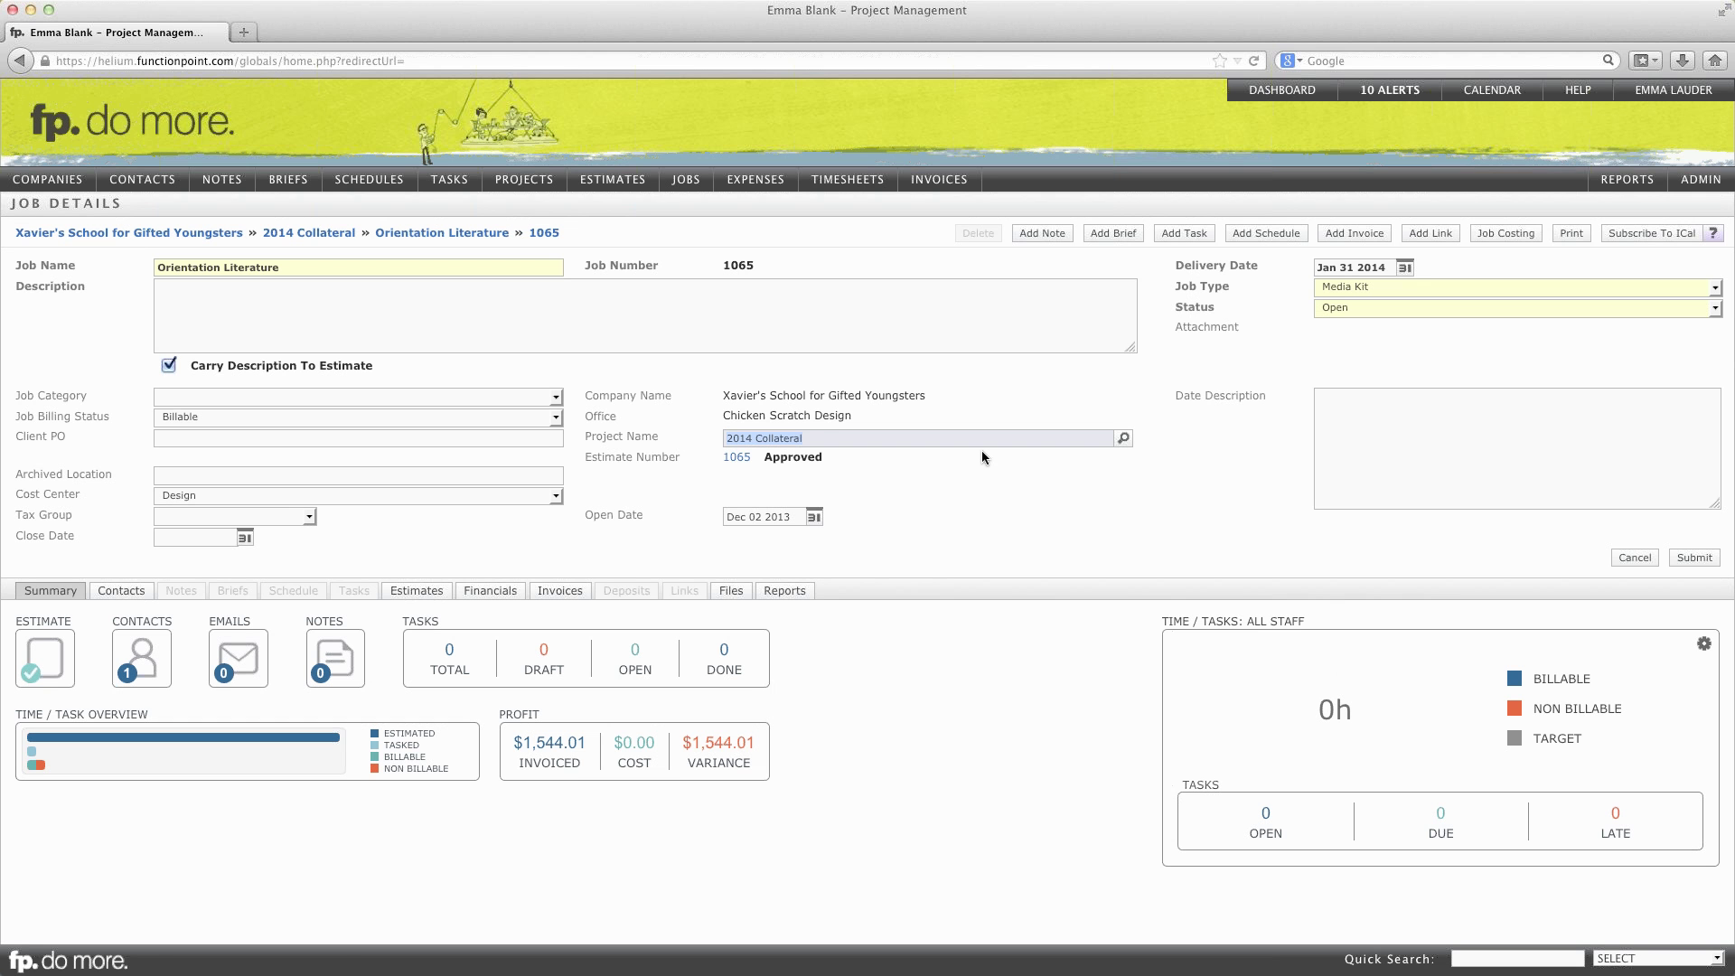
click(1268, 95)
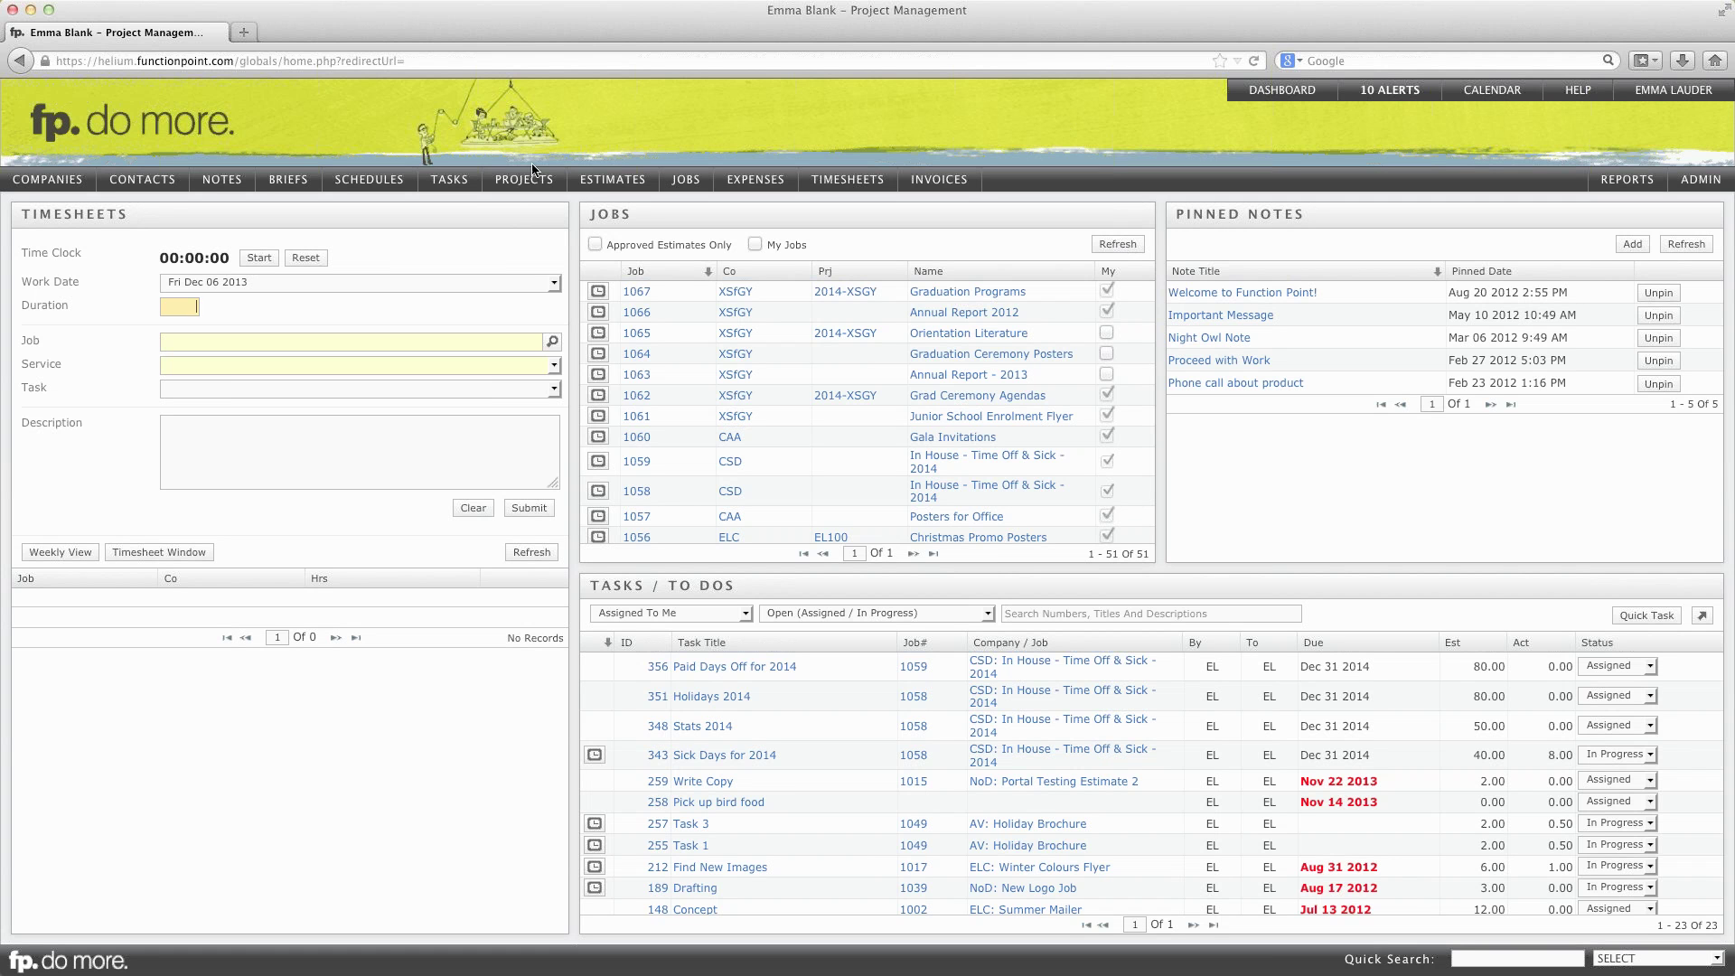
Step: Start a new project Retainer 2014 for Stark Industries, described as a 2K/month calendar-year retainer
mouse_move(508, 182)
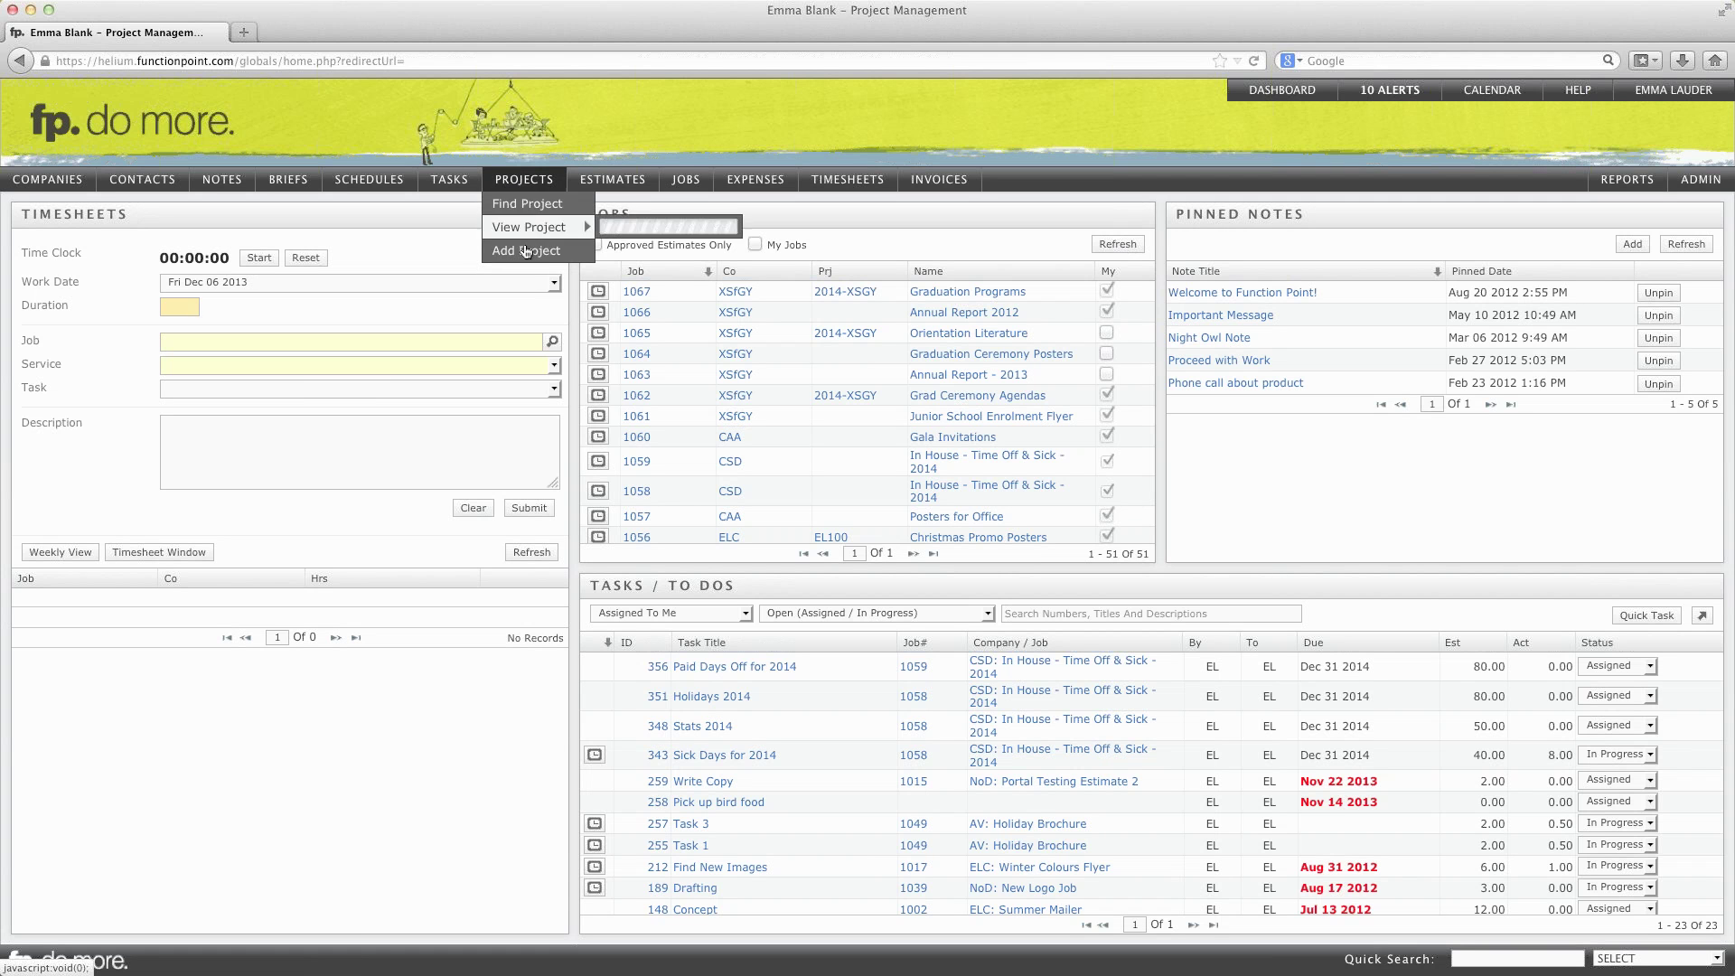
click(527, 252)
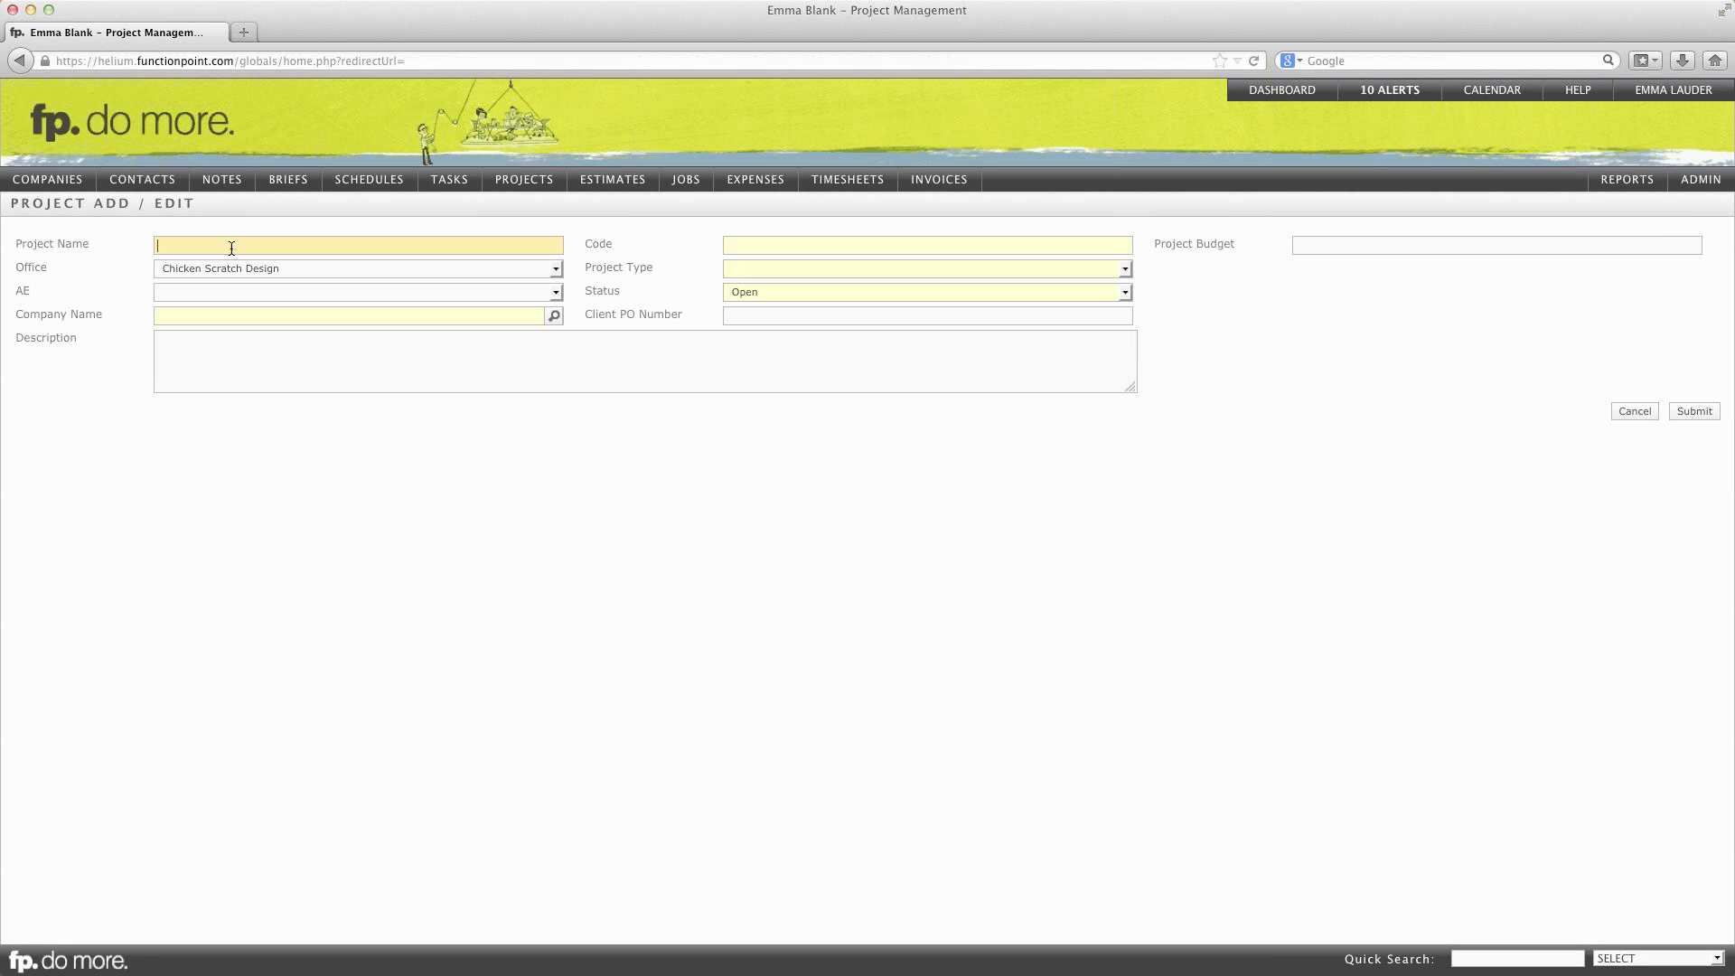
text(tainer 2014)
click(199, 317)
text(stark)
key(Tab)
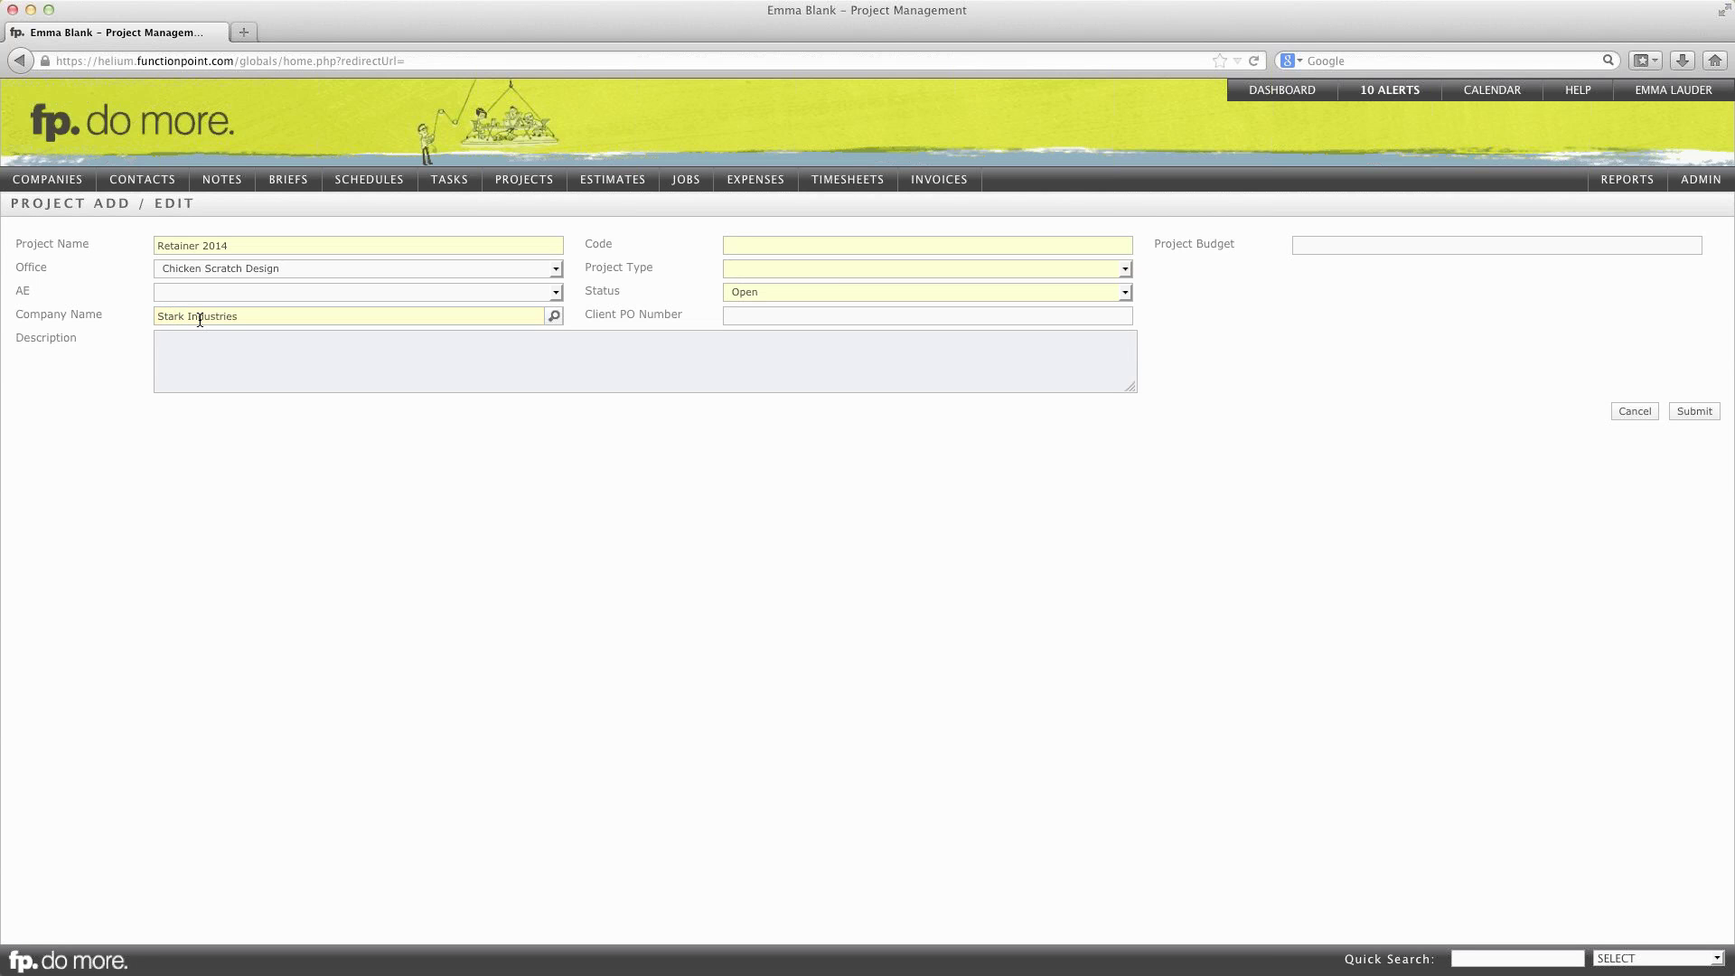
text(Retainer project for client for 2014 caledn)
key(BackSpace)
key(BackSpace)
text(ndar year. Client)
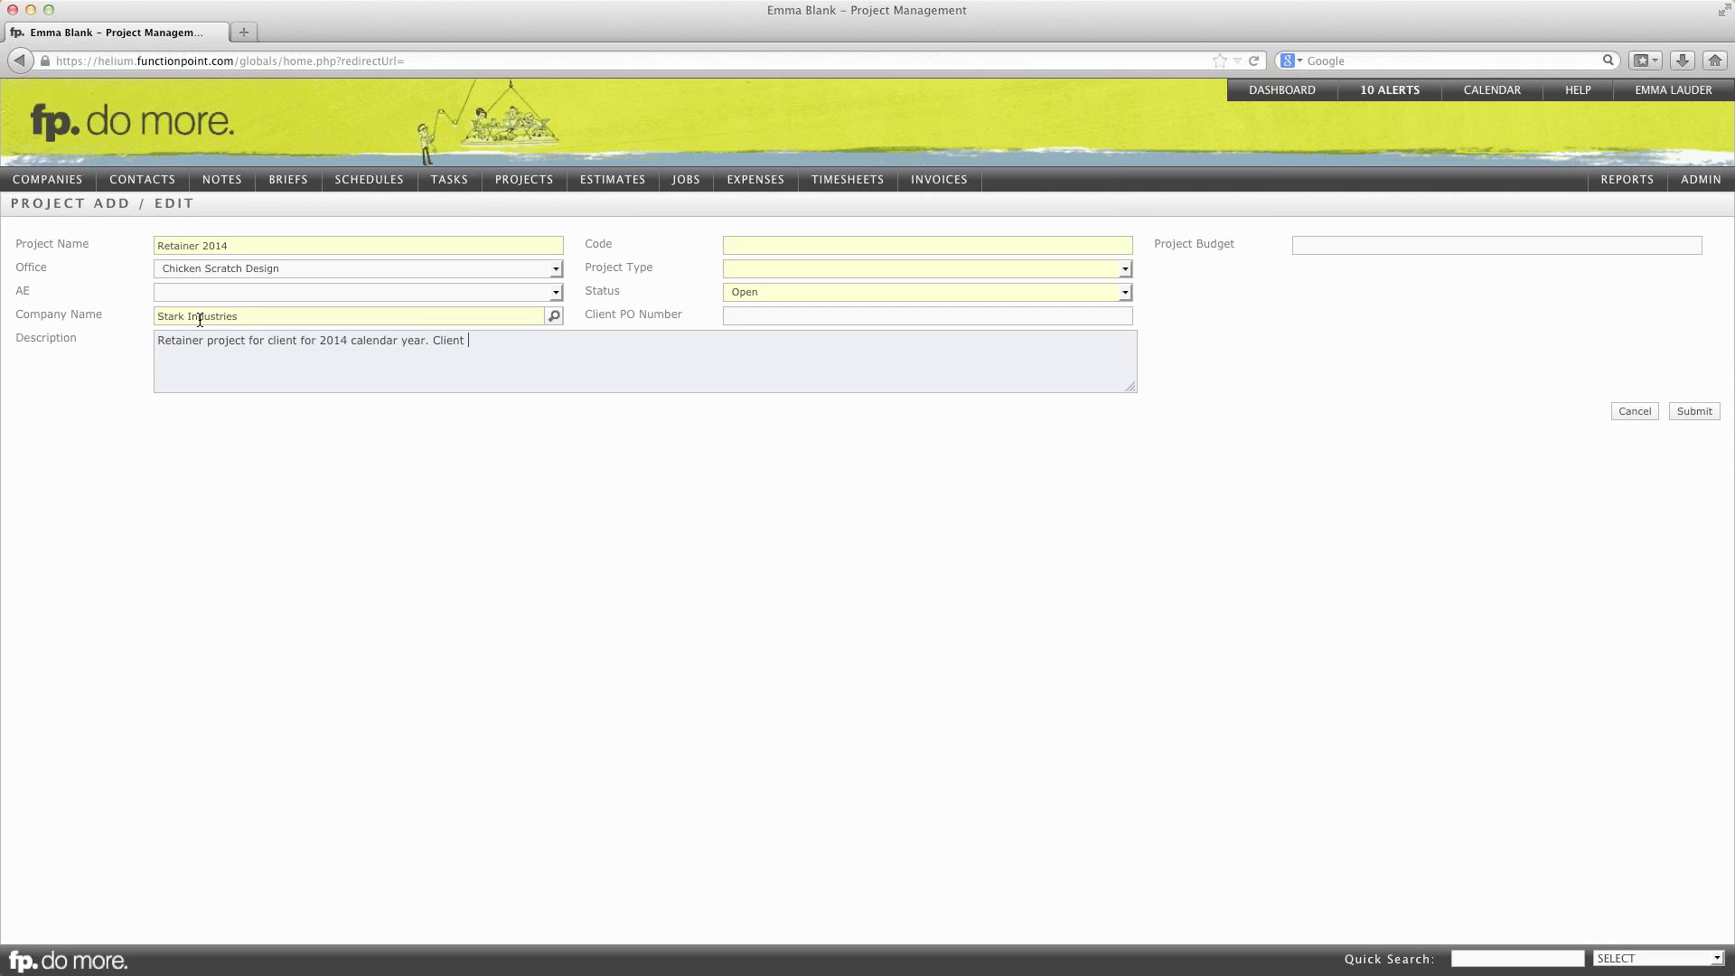
text( paying us 2K/ Month, .)
Step: Give it code Ret-14-SI, type Retainer - Year, status Open, budget 24000, and save
click(766, 237)
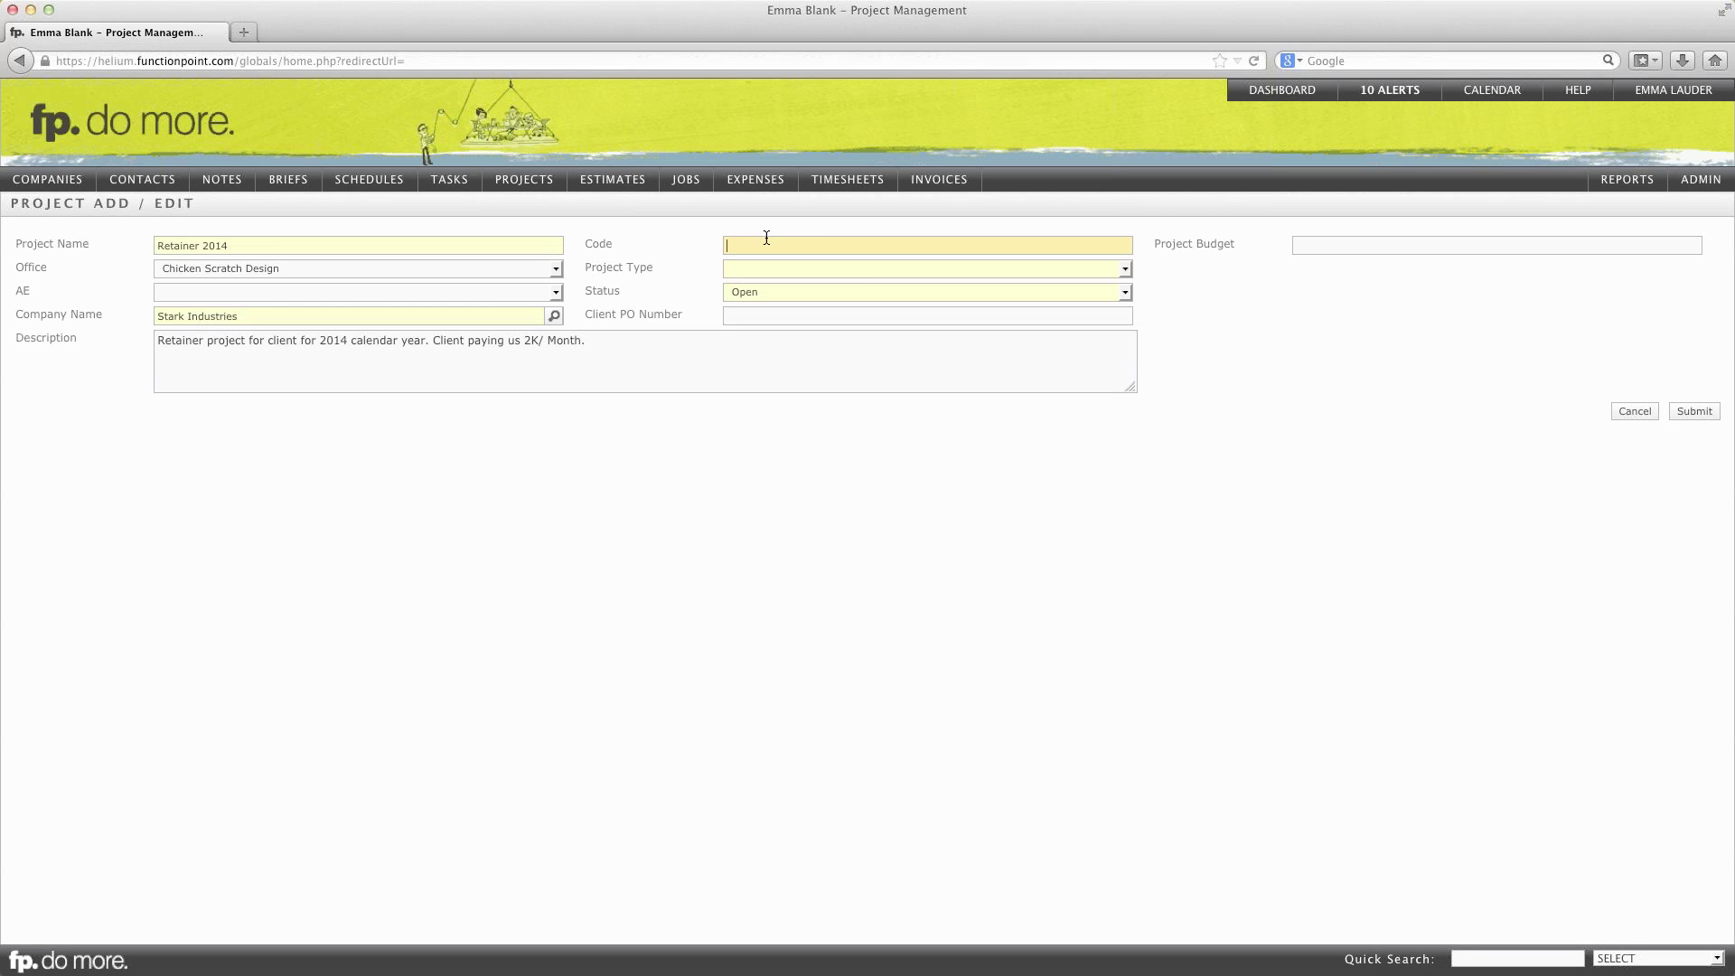
text(Ret-14-SI)
key(Tab)
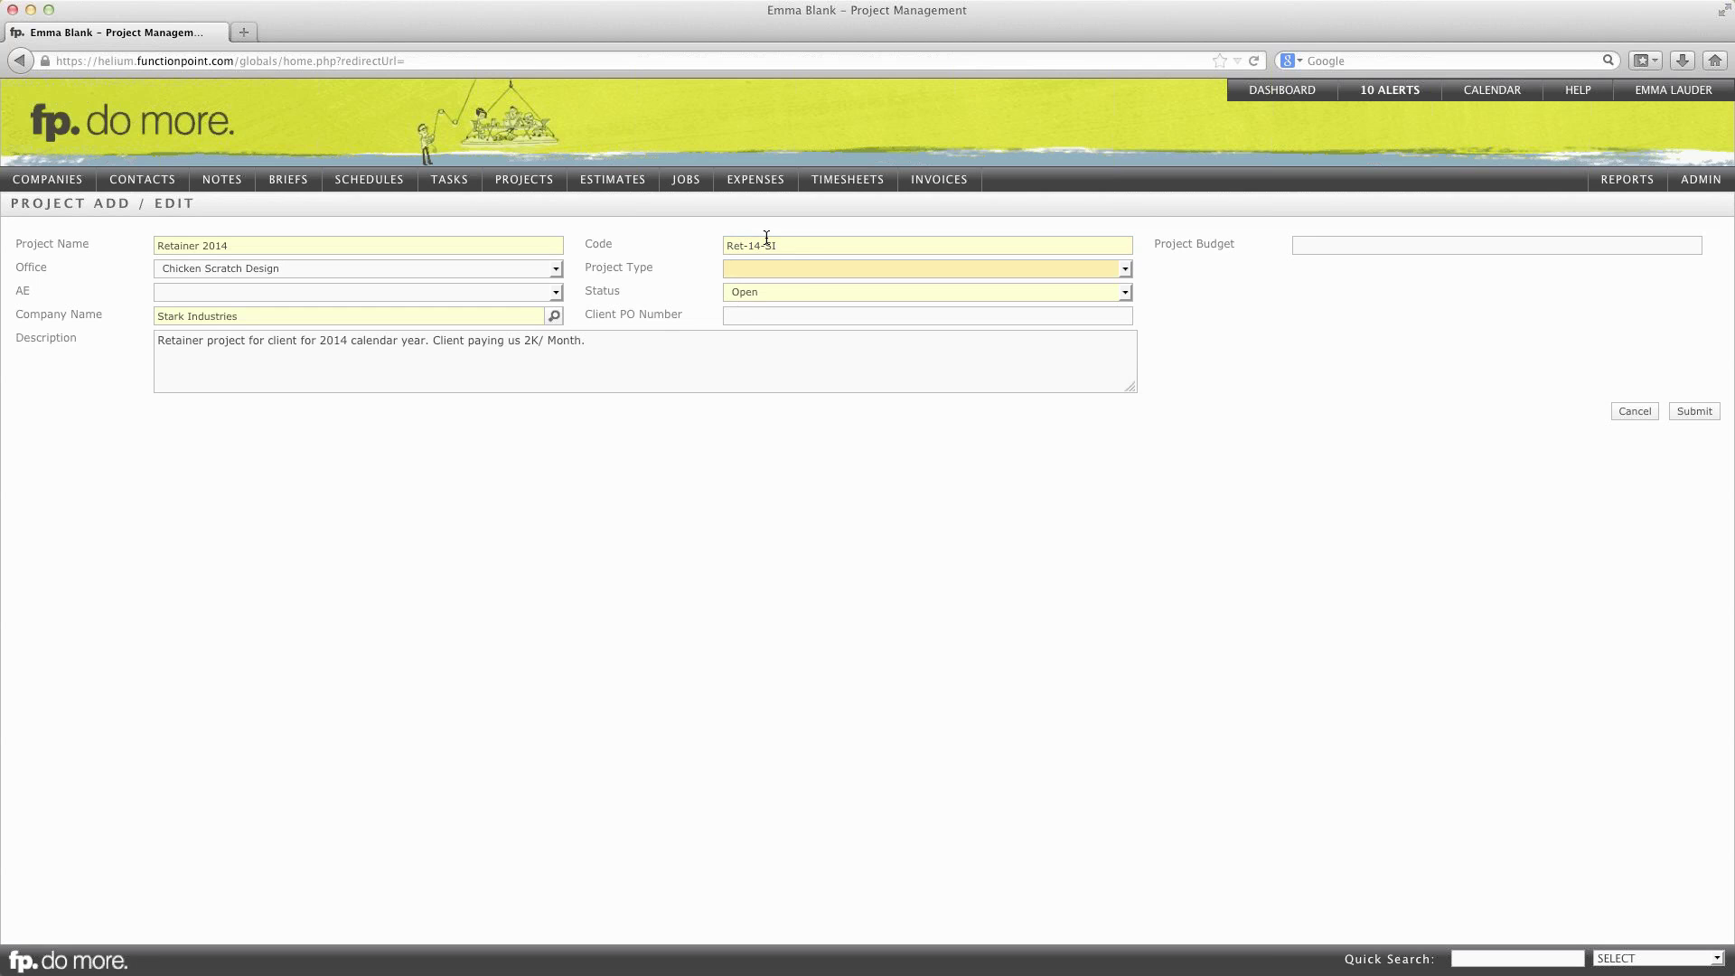
click(807, 269)
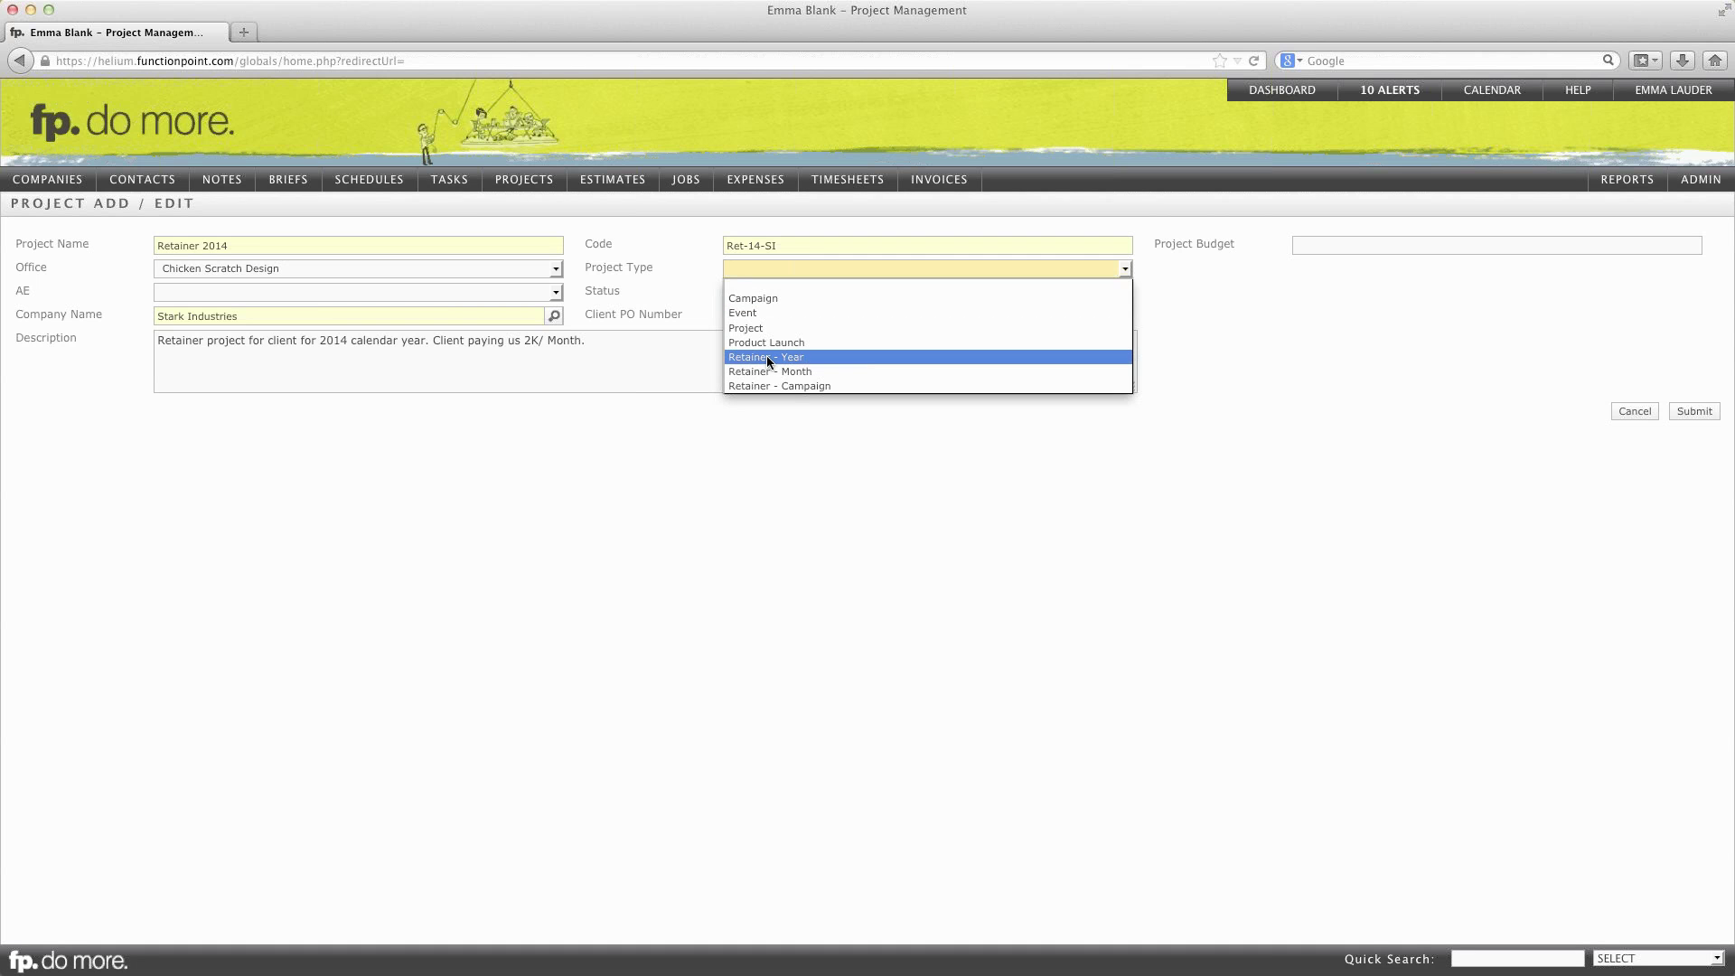
click(766, 357)
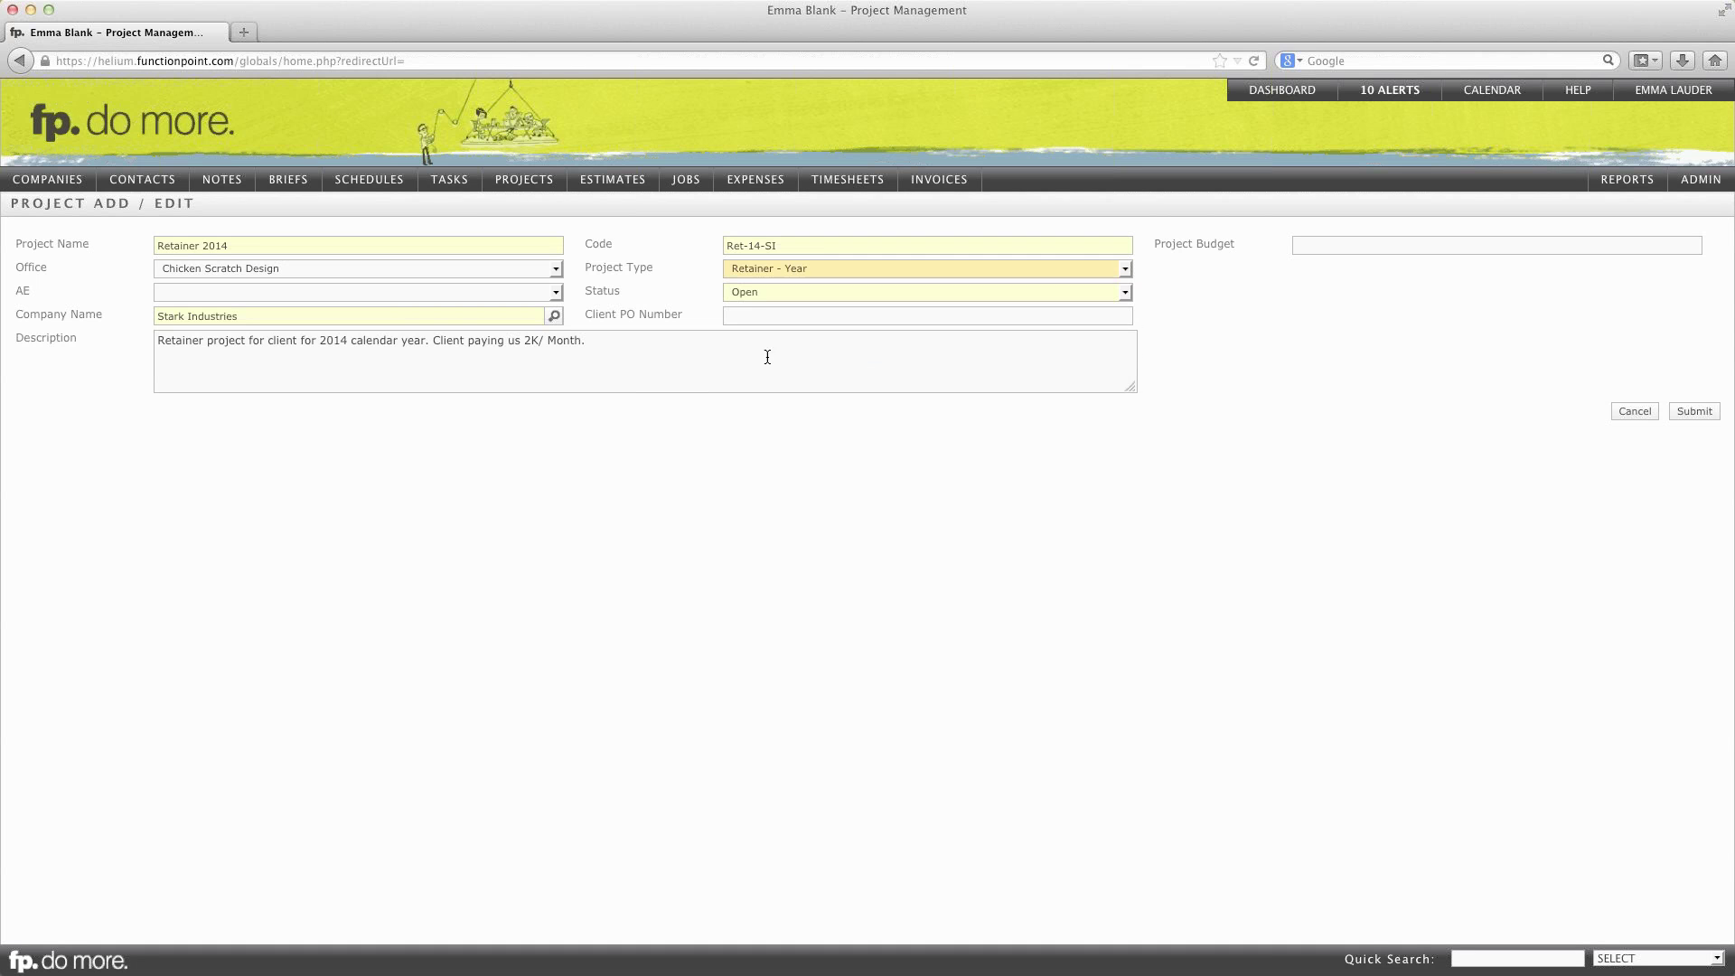
click(760, 292)
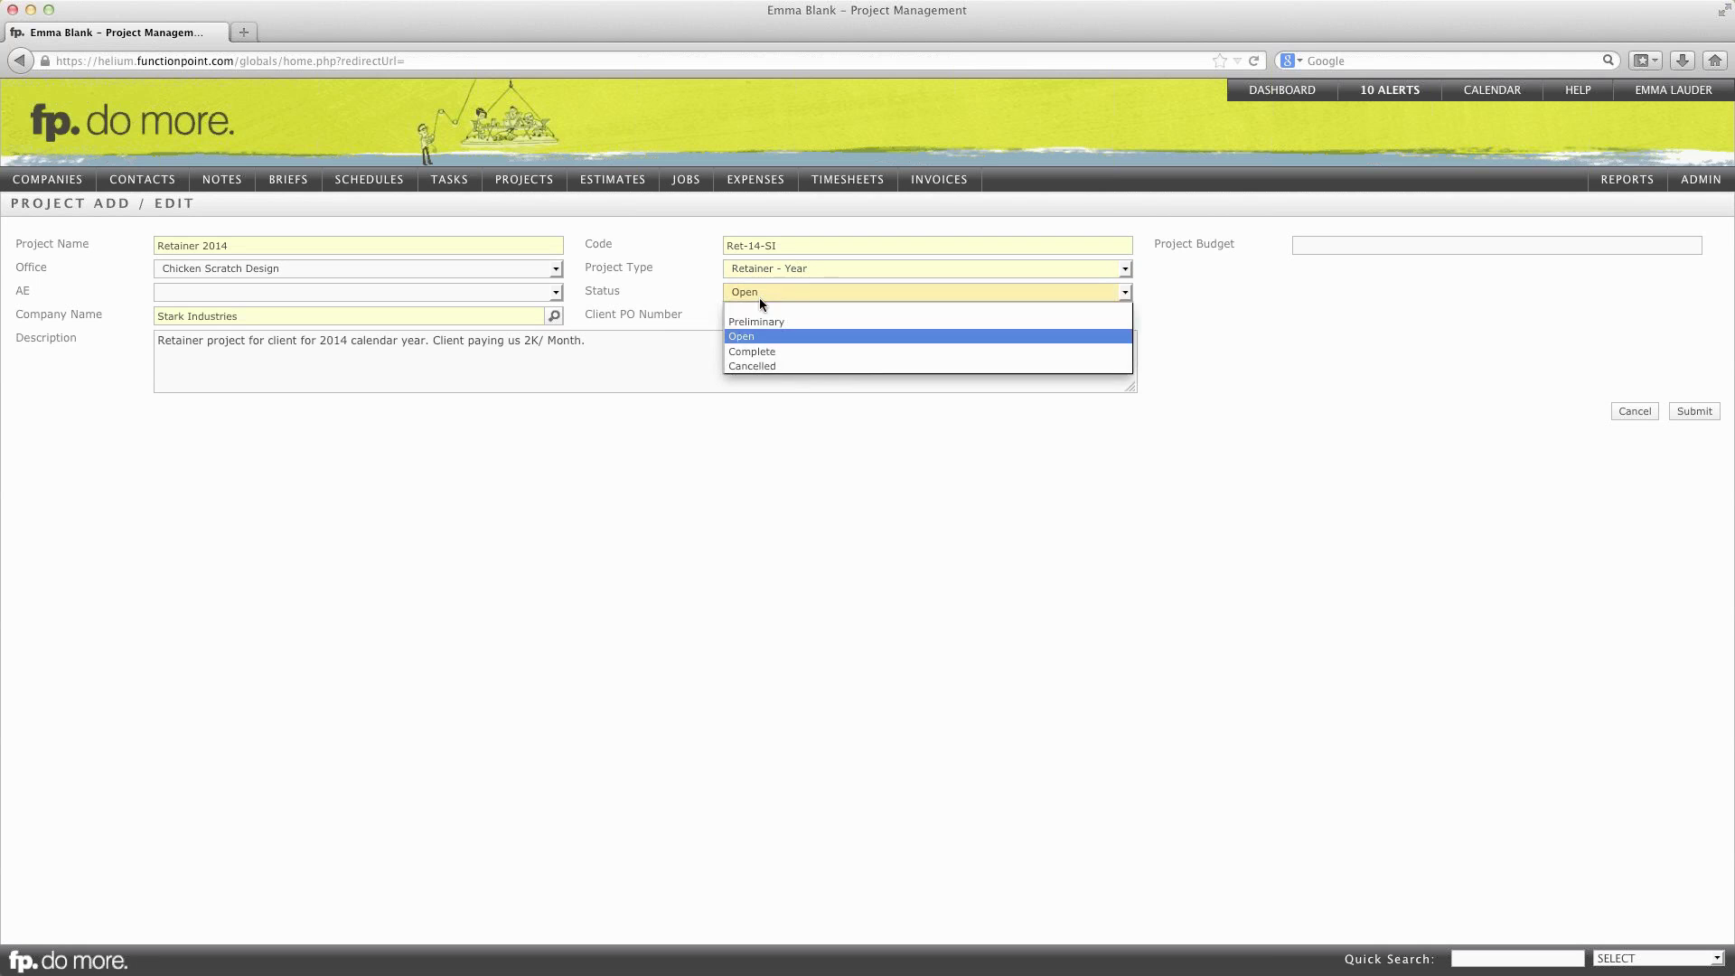
click(759, 338)
click(1392, 242)
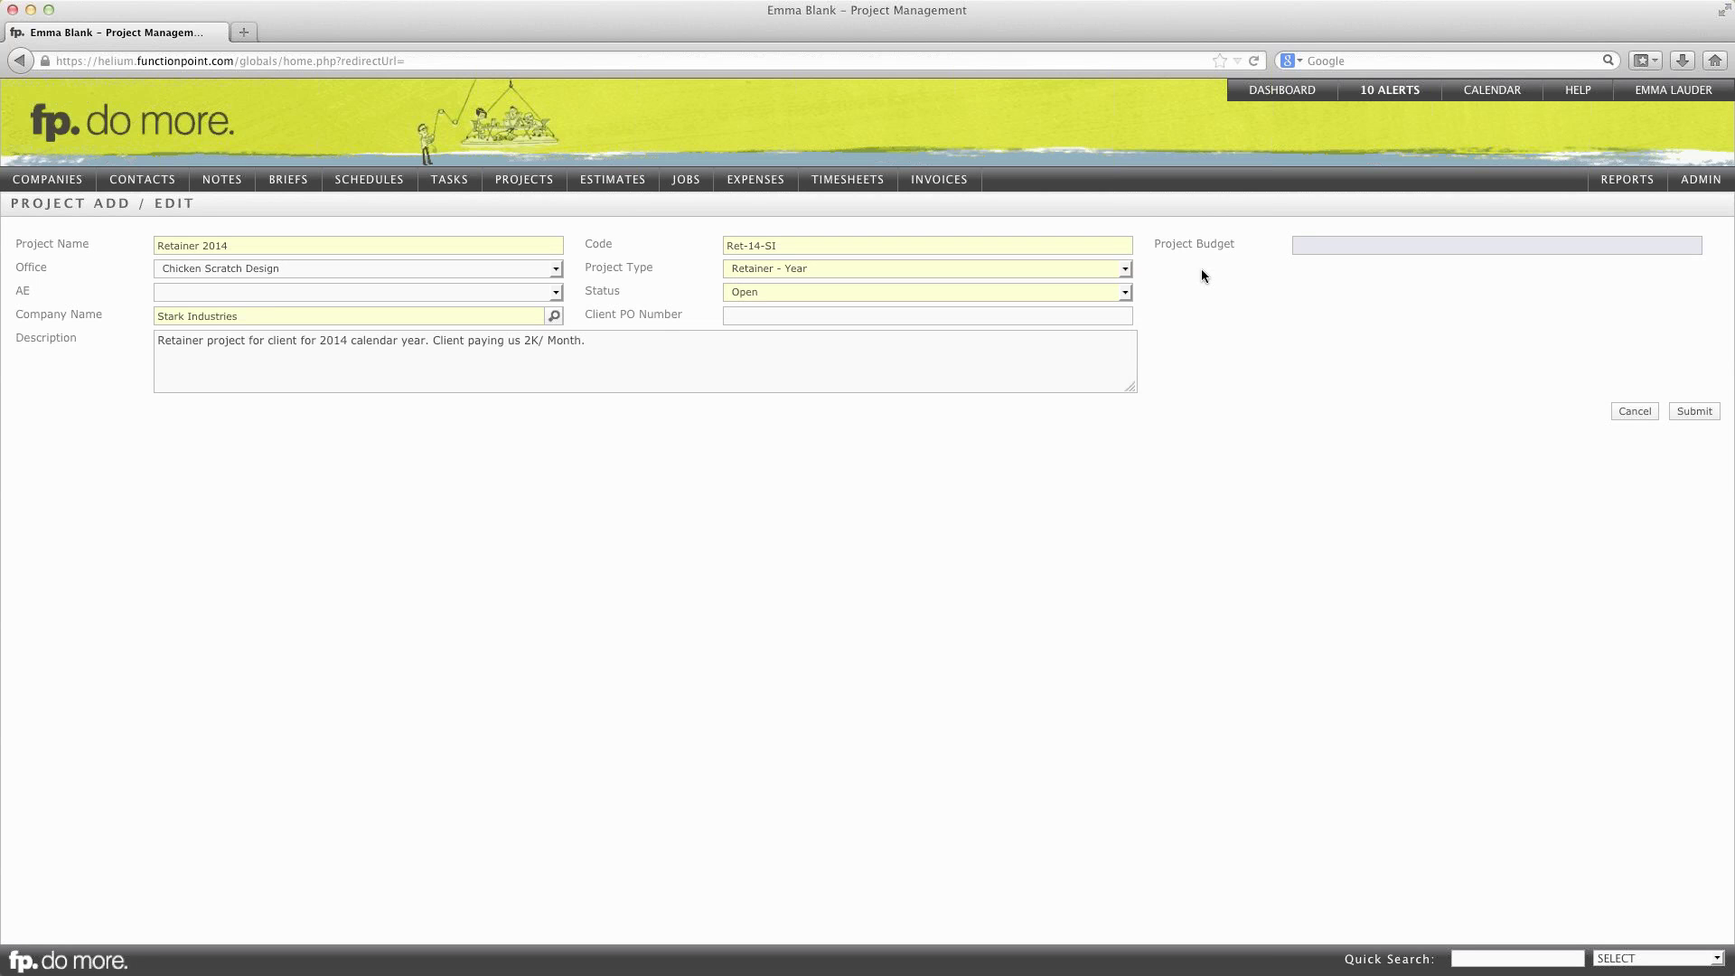
text(24000)
click(1690, 413)
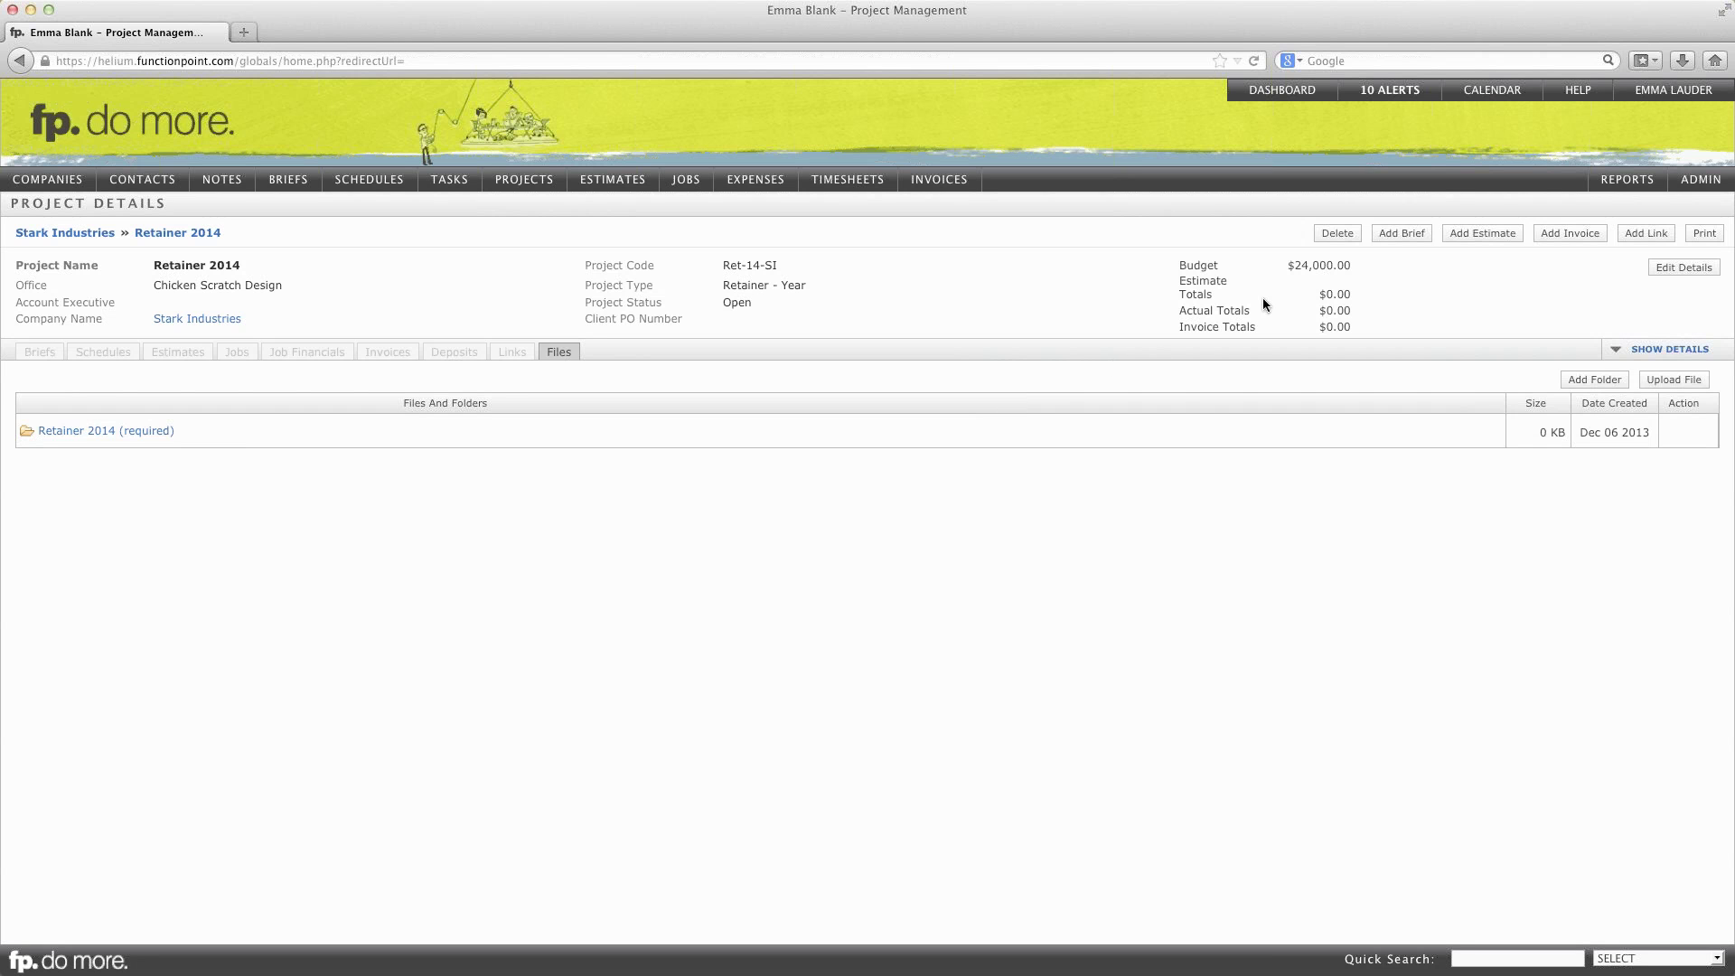
Step: Start a new estimate for the Retainer 2014 project
click(1479, 233)
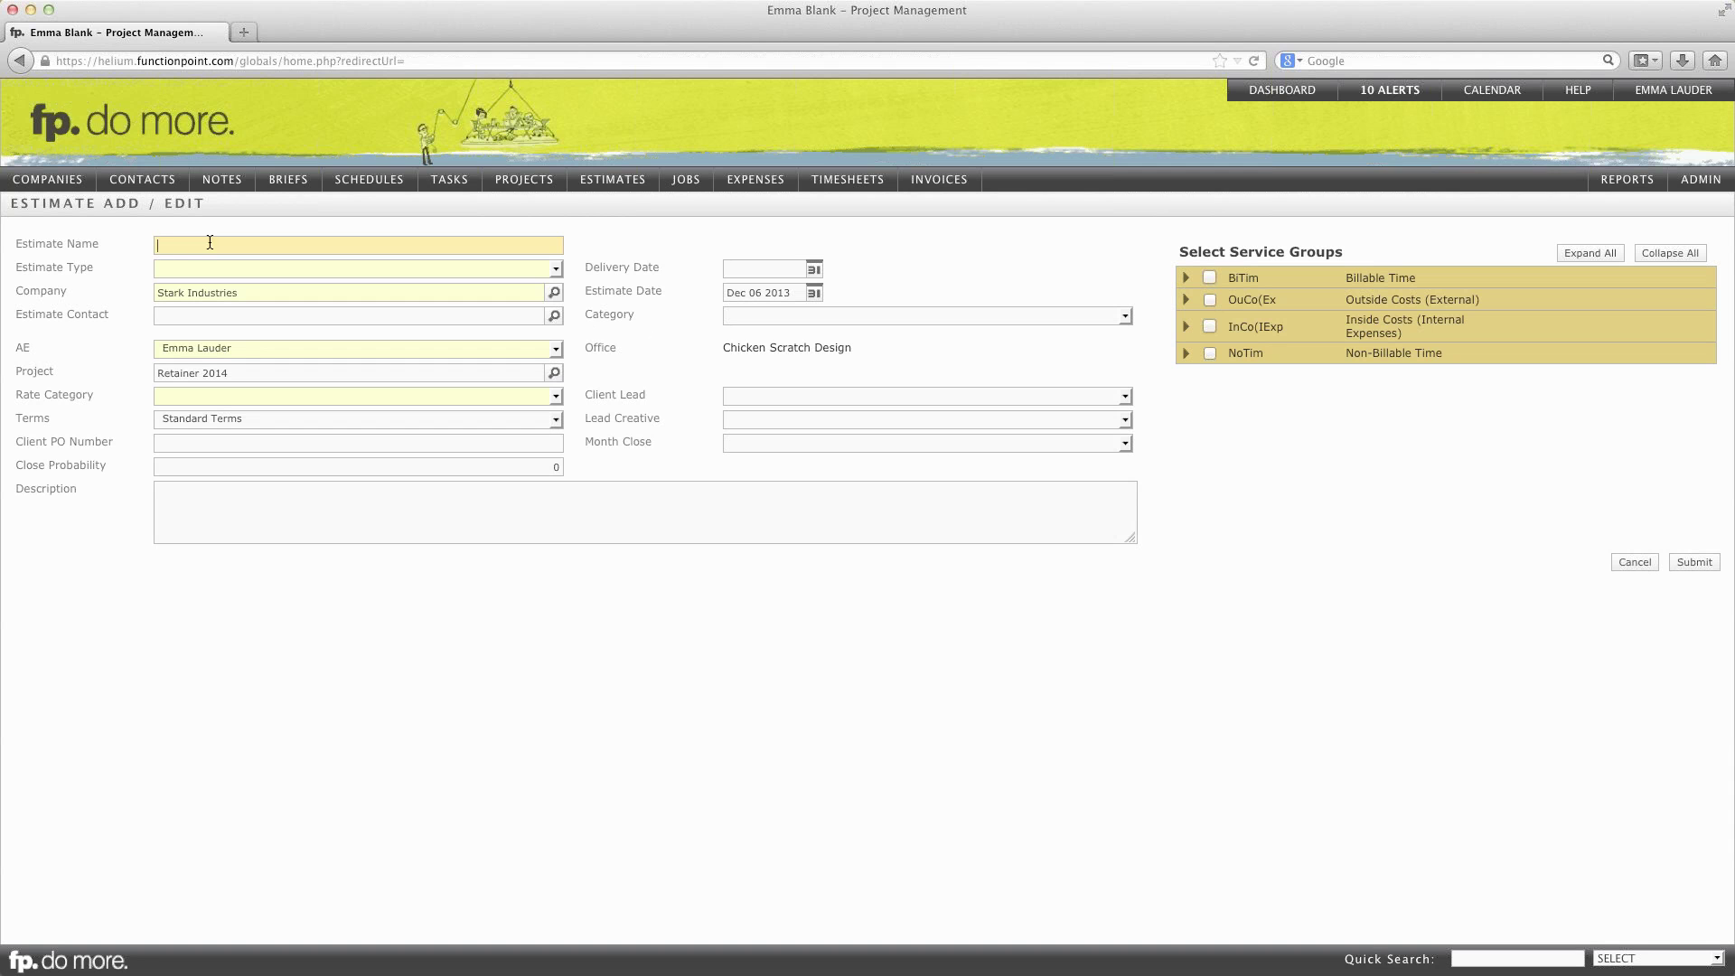
Step: Name the estimate Billing Job, type Retainer, Standard Rate, with a monthly 2K invoicing description
text(illing Job)
key(Tab)
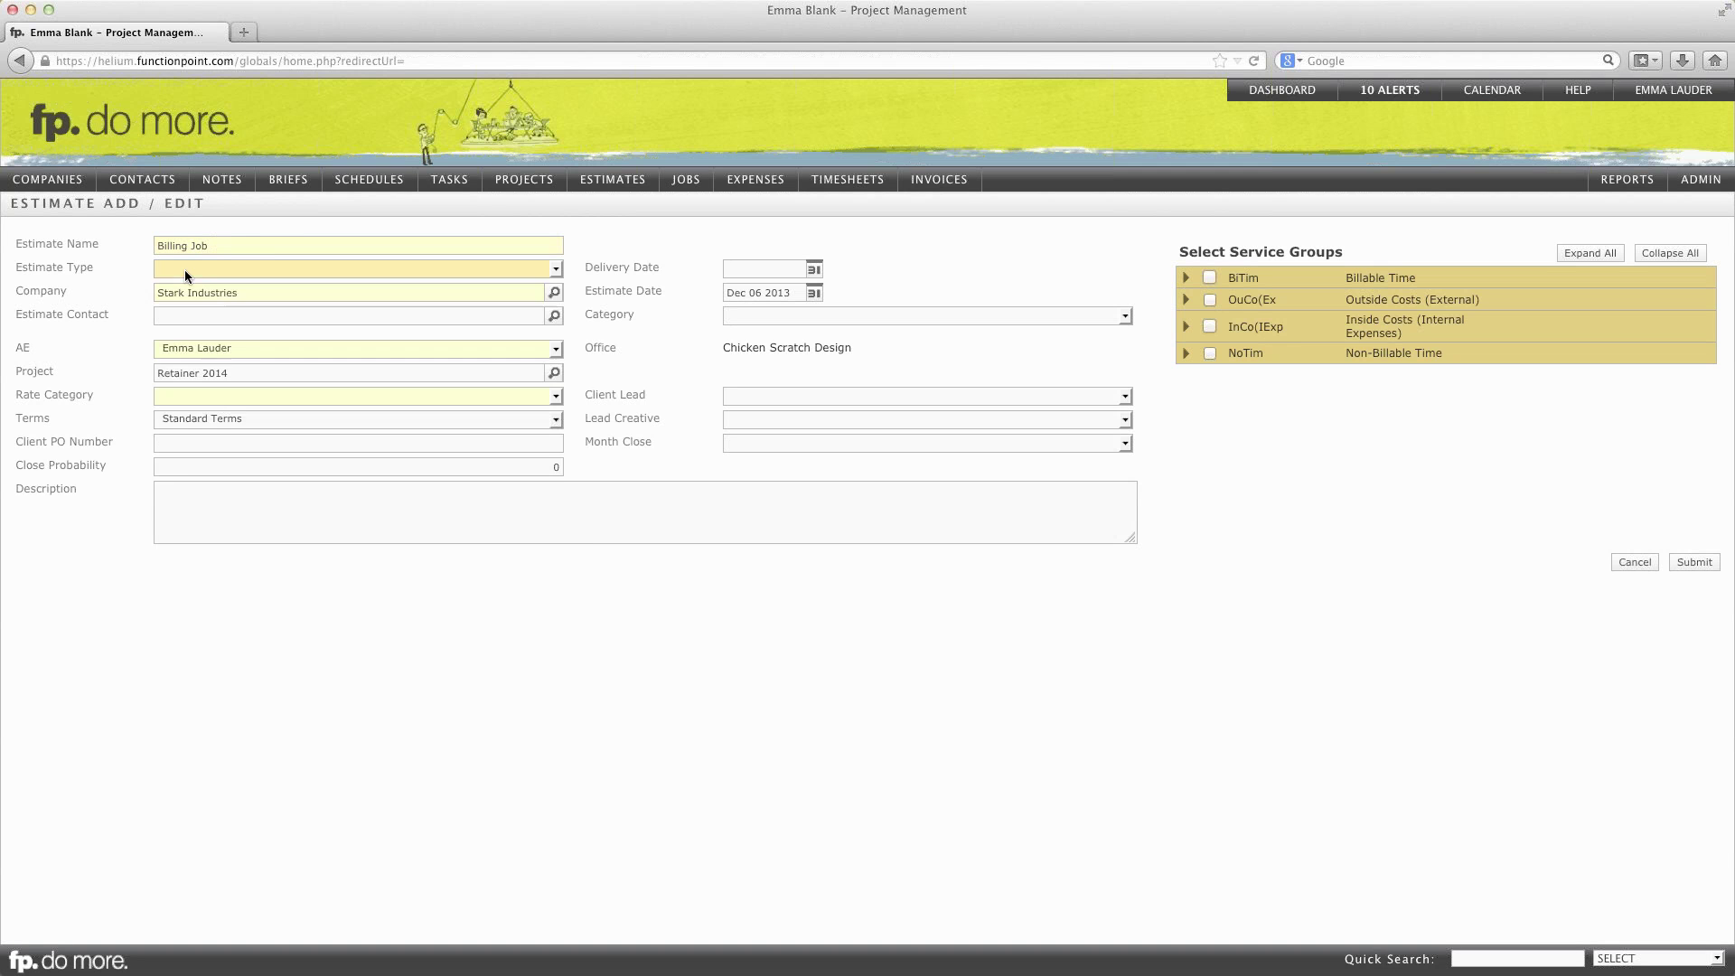
click(184, 269)
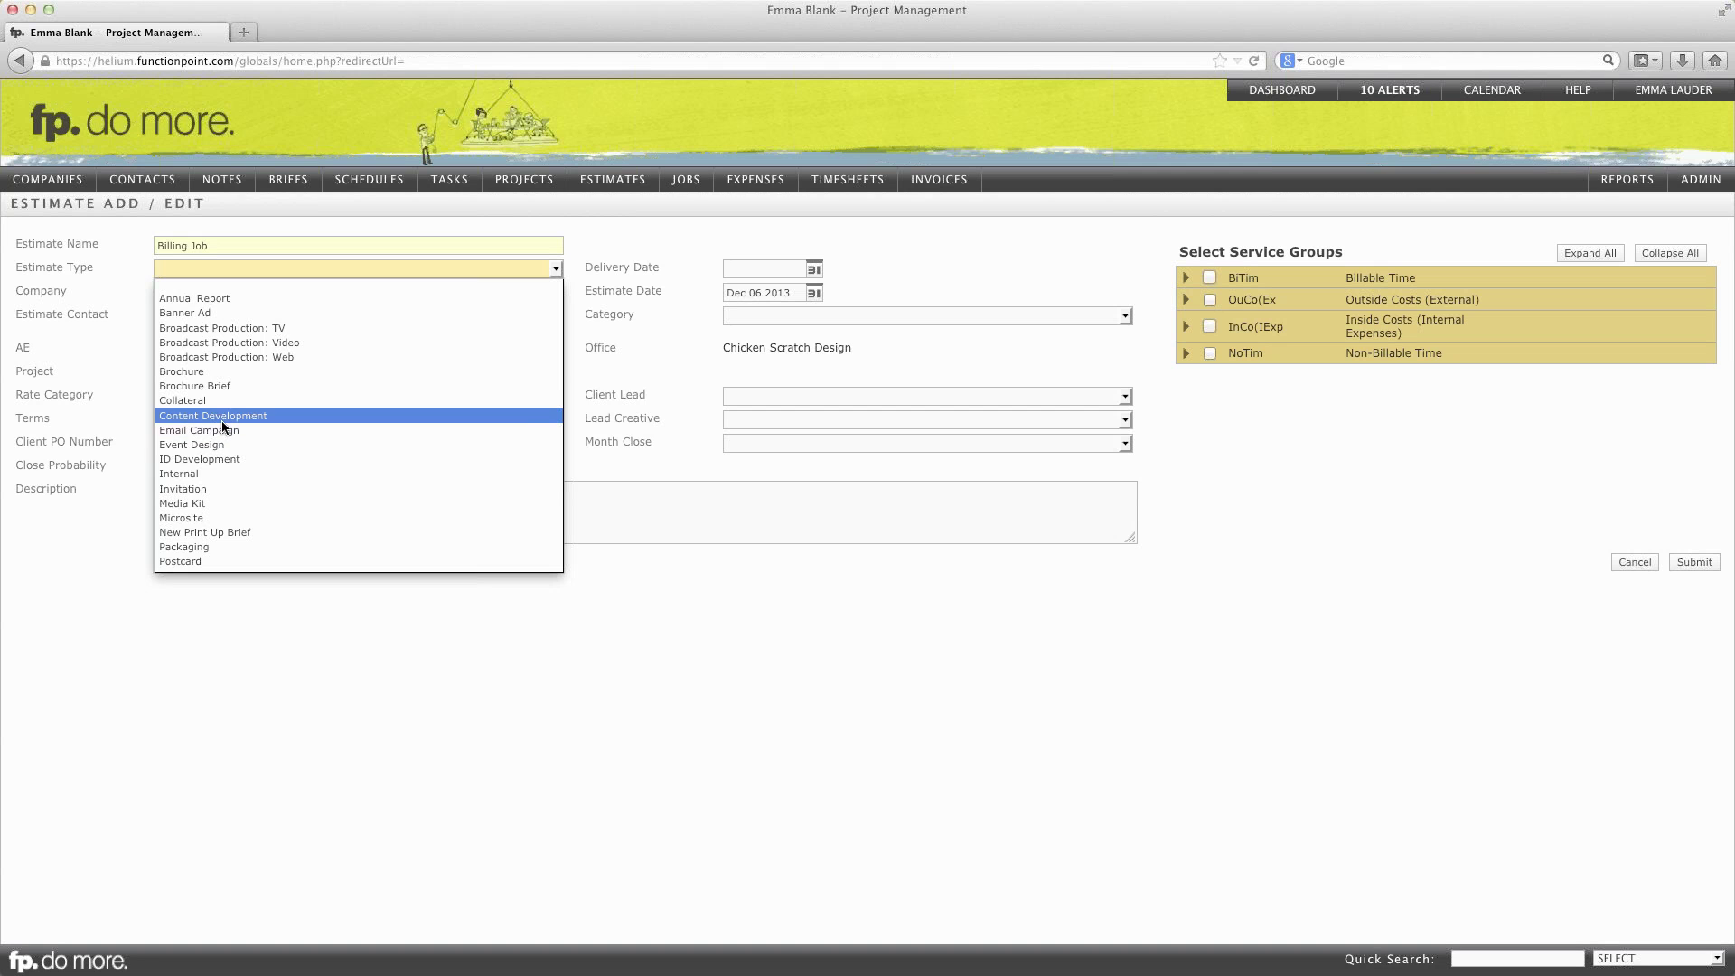
scroll(222, 422, down, 3)
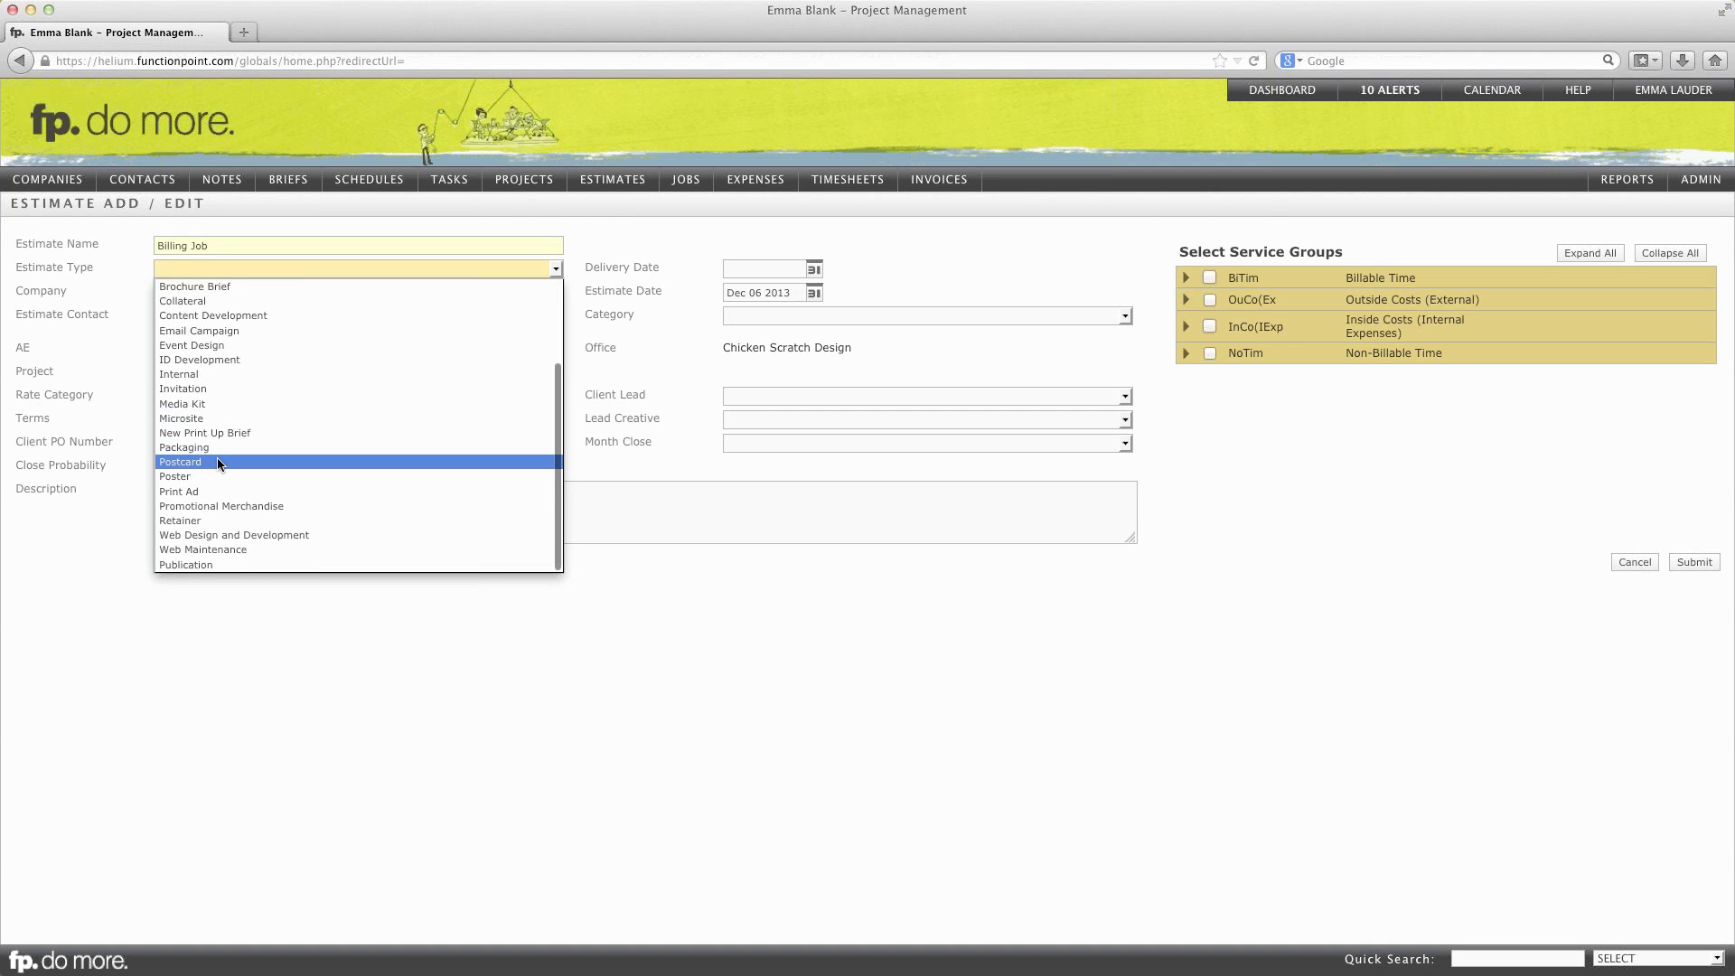
click(201, 521)
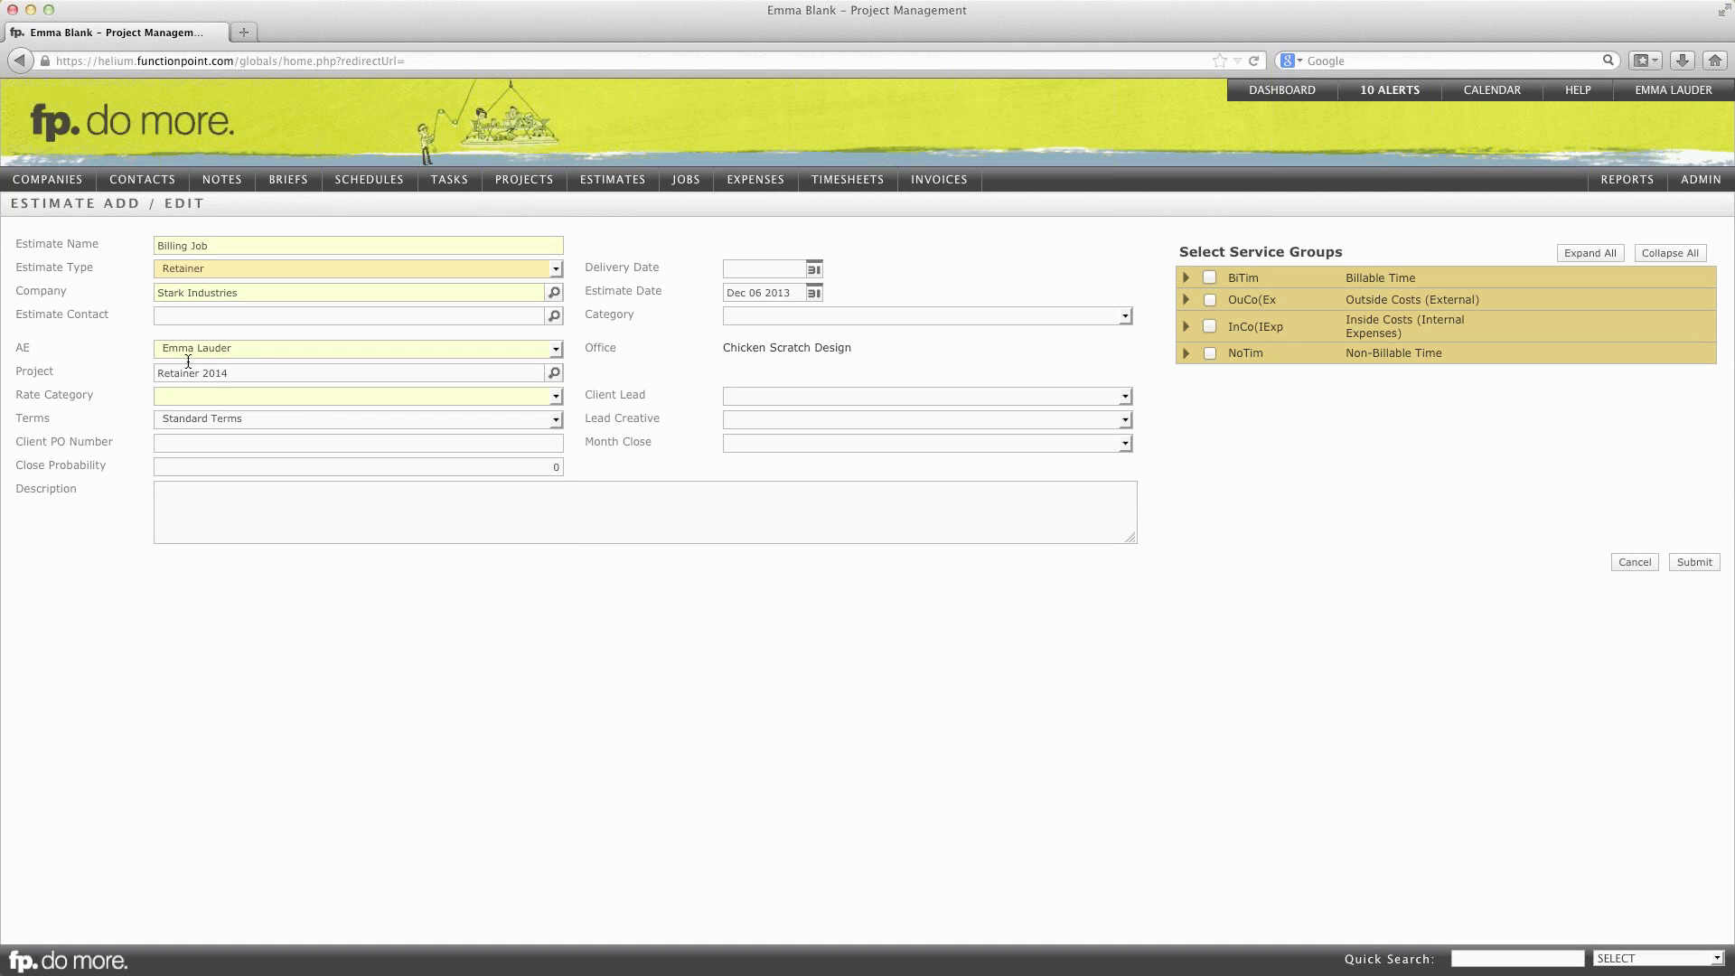
click(210, 399)
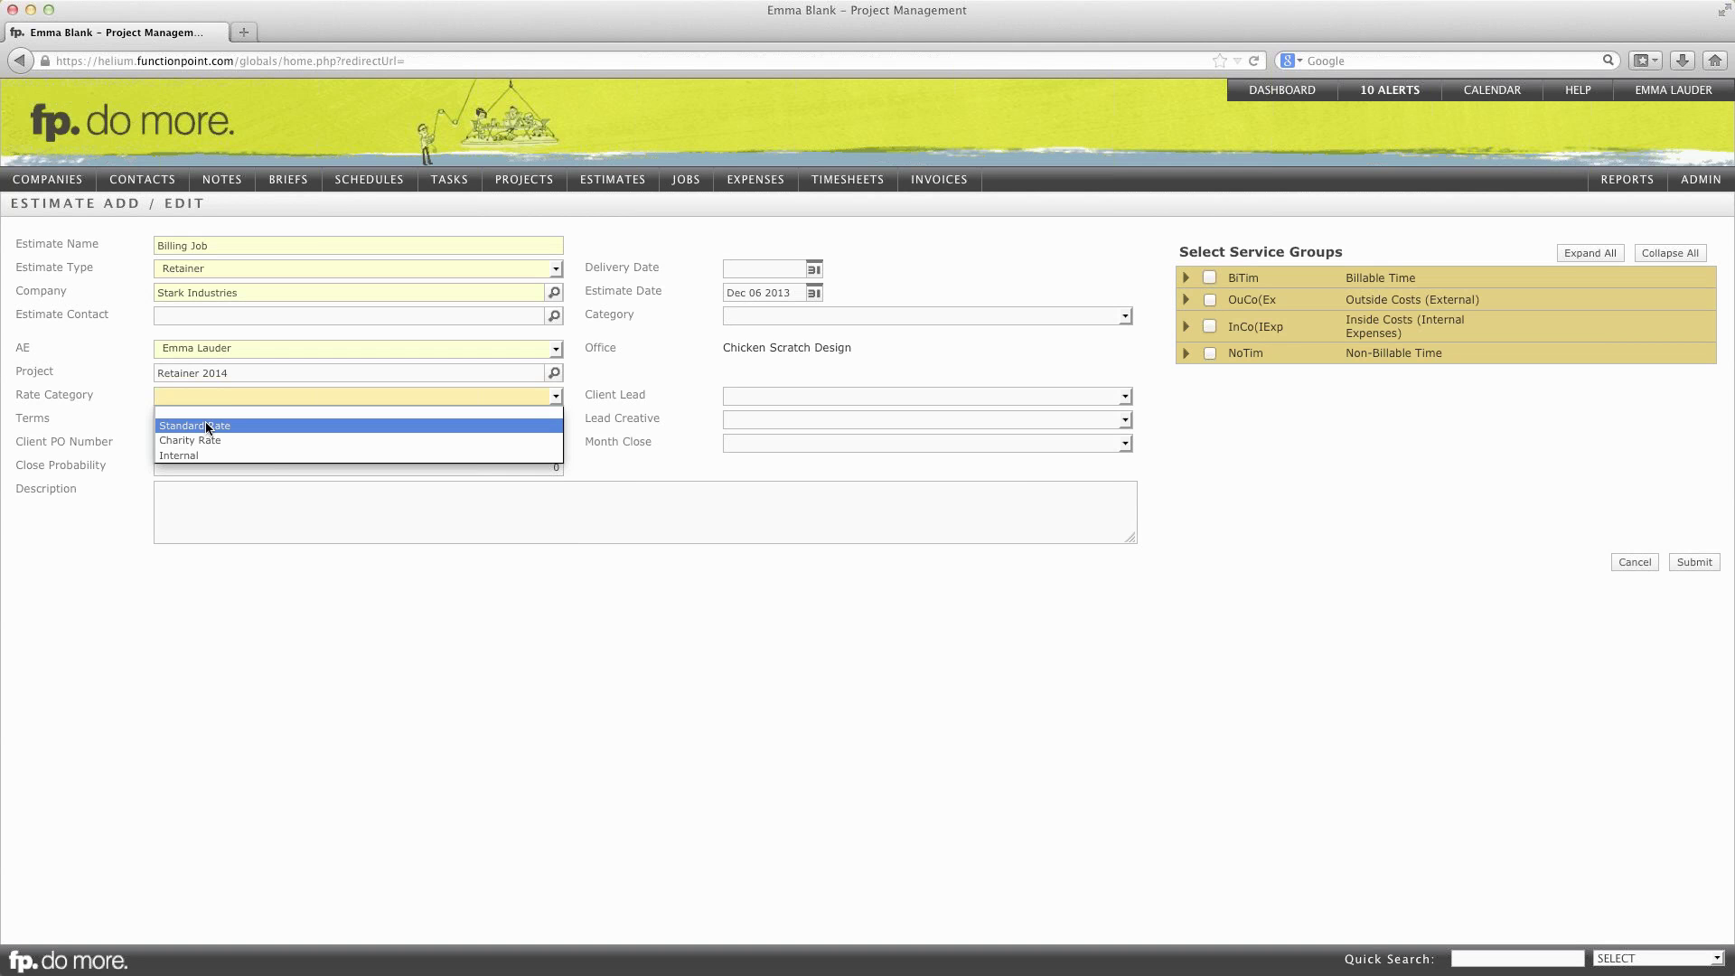
click(207, 427)
click(221, 501)
text(This is the monthly)
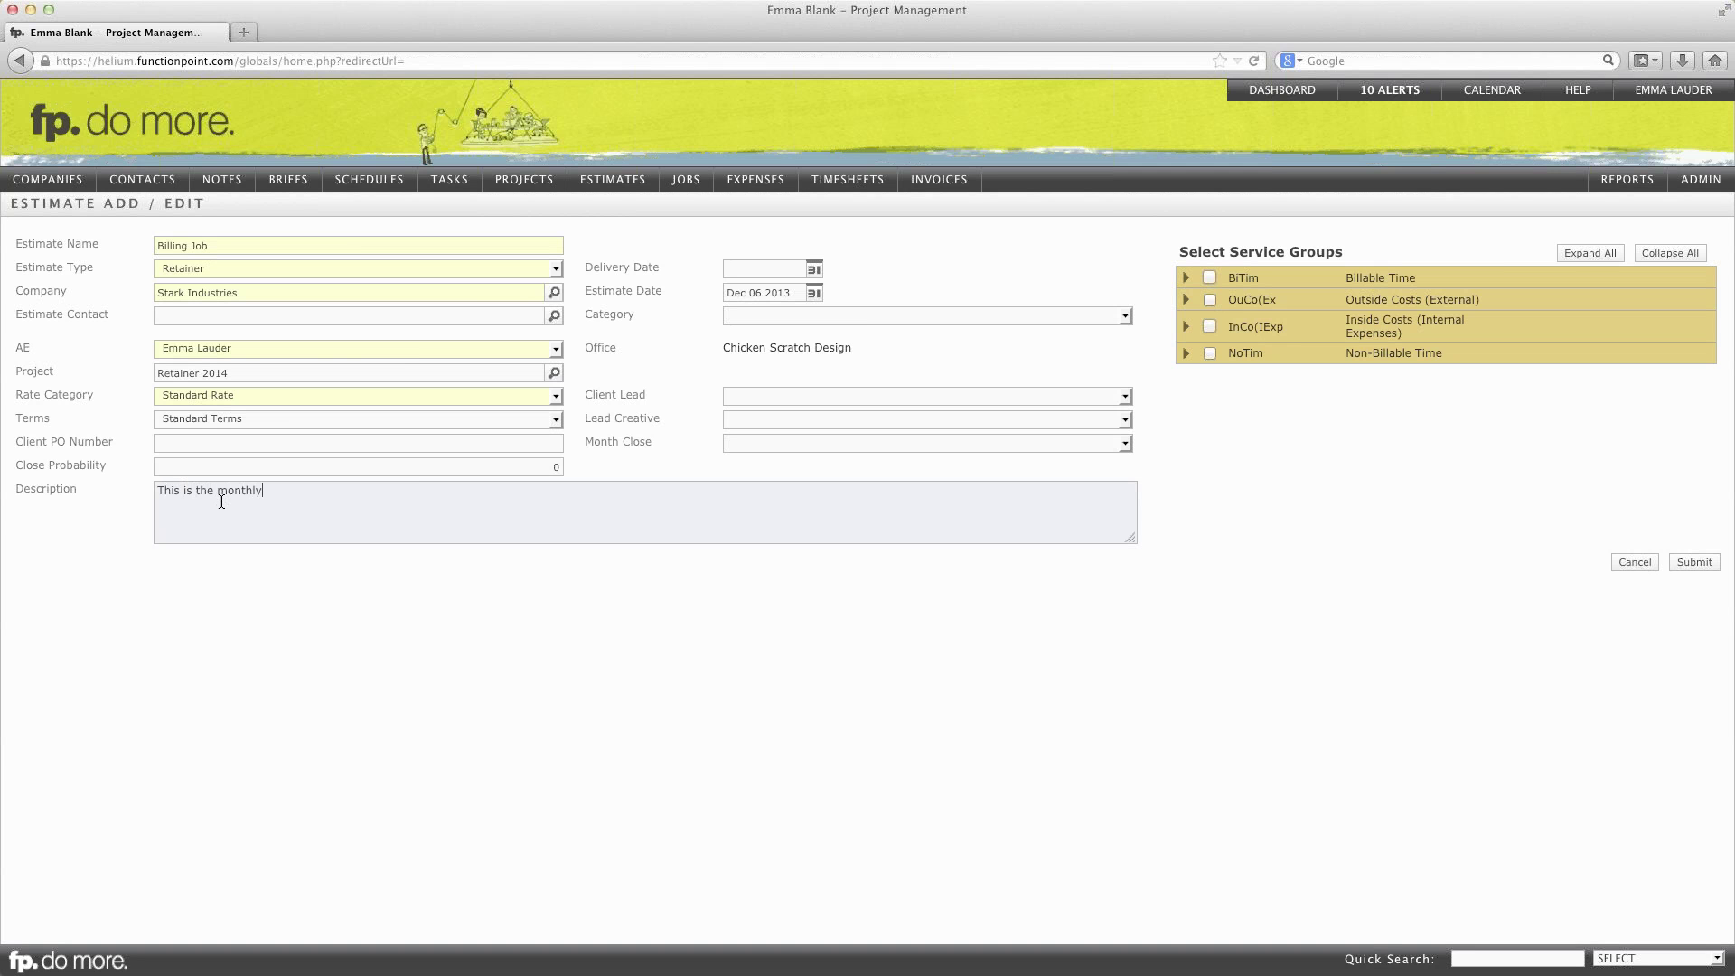
key(BackSpace)
key(BackSpace)
key(BackSpace)
key(BackSpace)
key(BackSpace)
key(BackSpace)
key(BackSpace)
key(BackSpace)
text(job we should invoice from each month for 2K.)
Step: Set delivery to Dec 31 2014, add the Administration service, and create the estimate
click(812, 268)
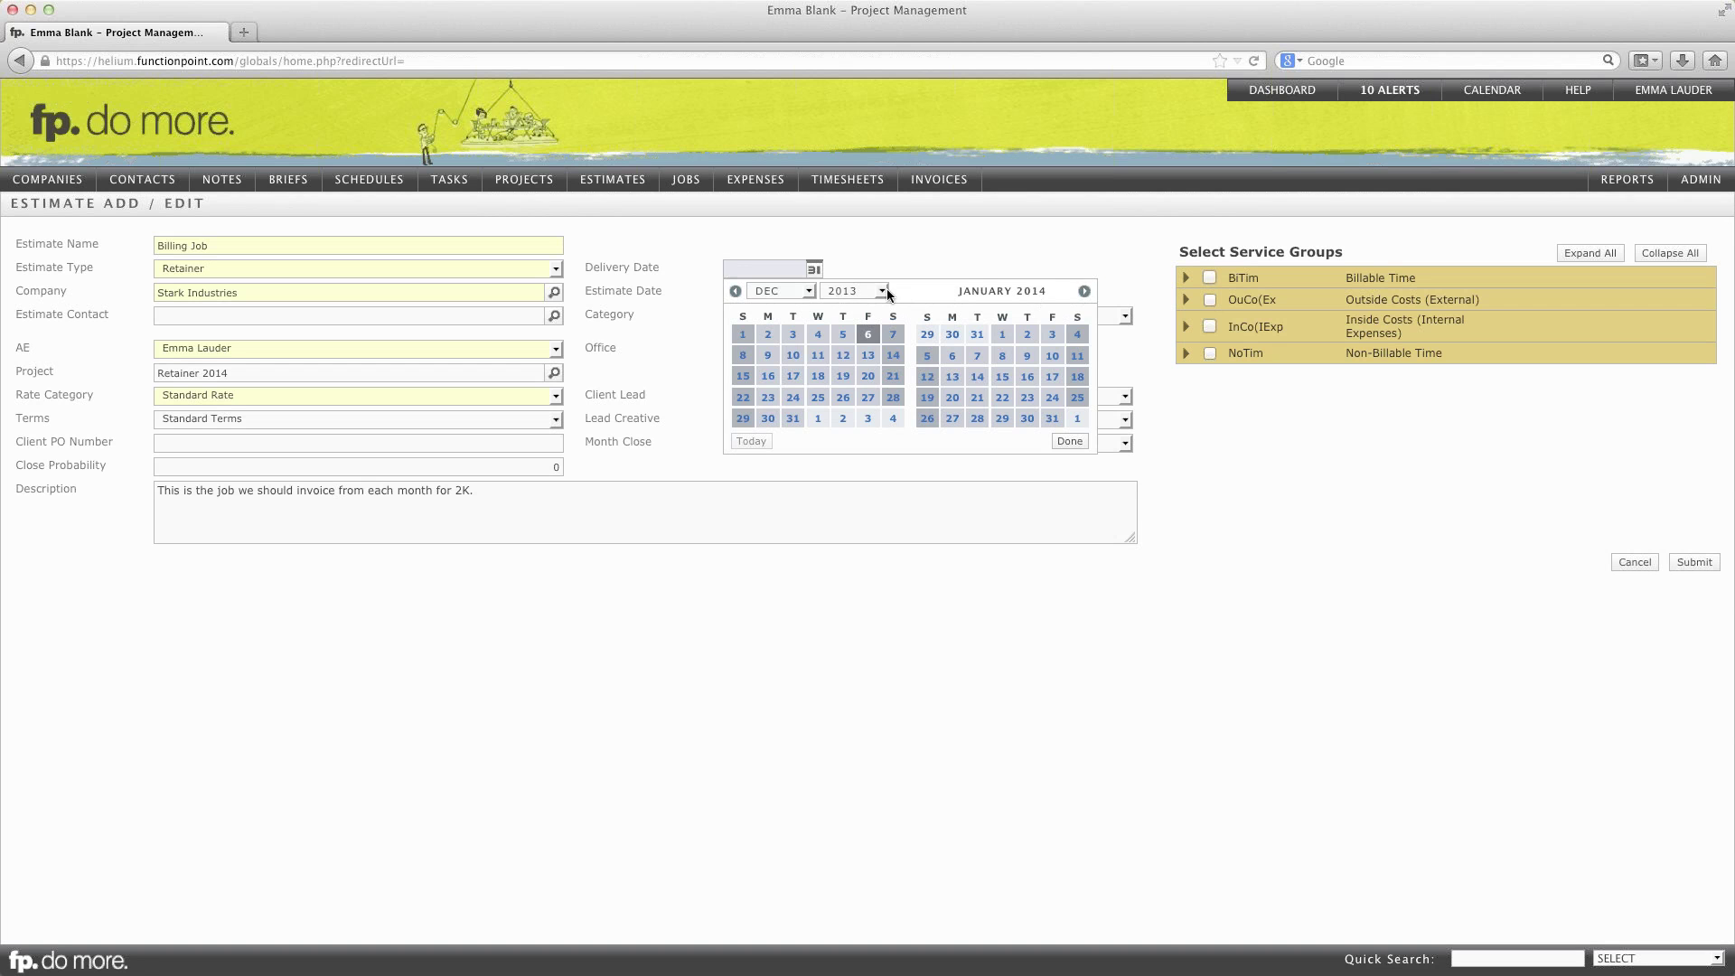
click(882, 291)
click(861, 350)
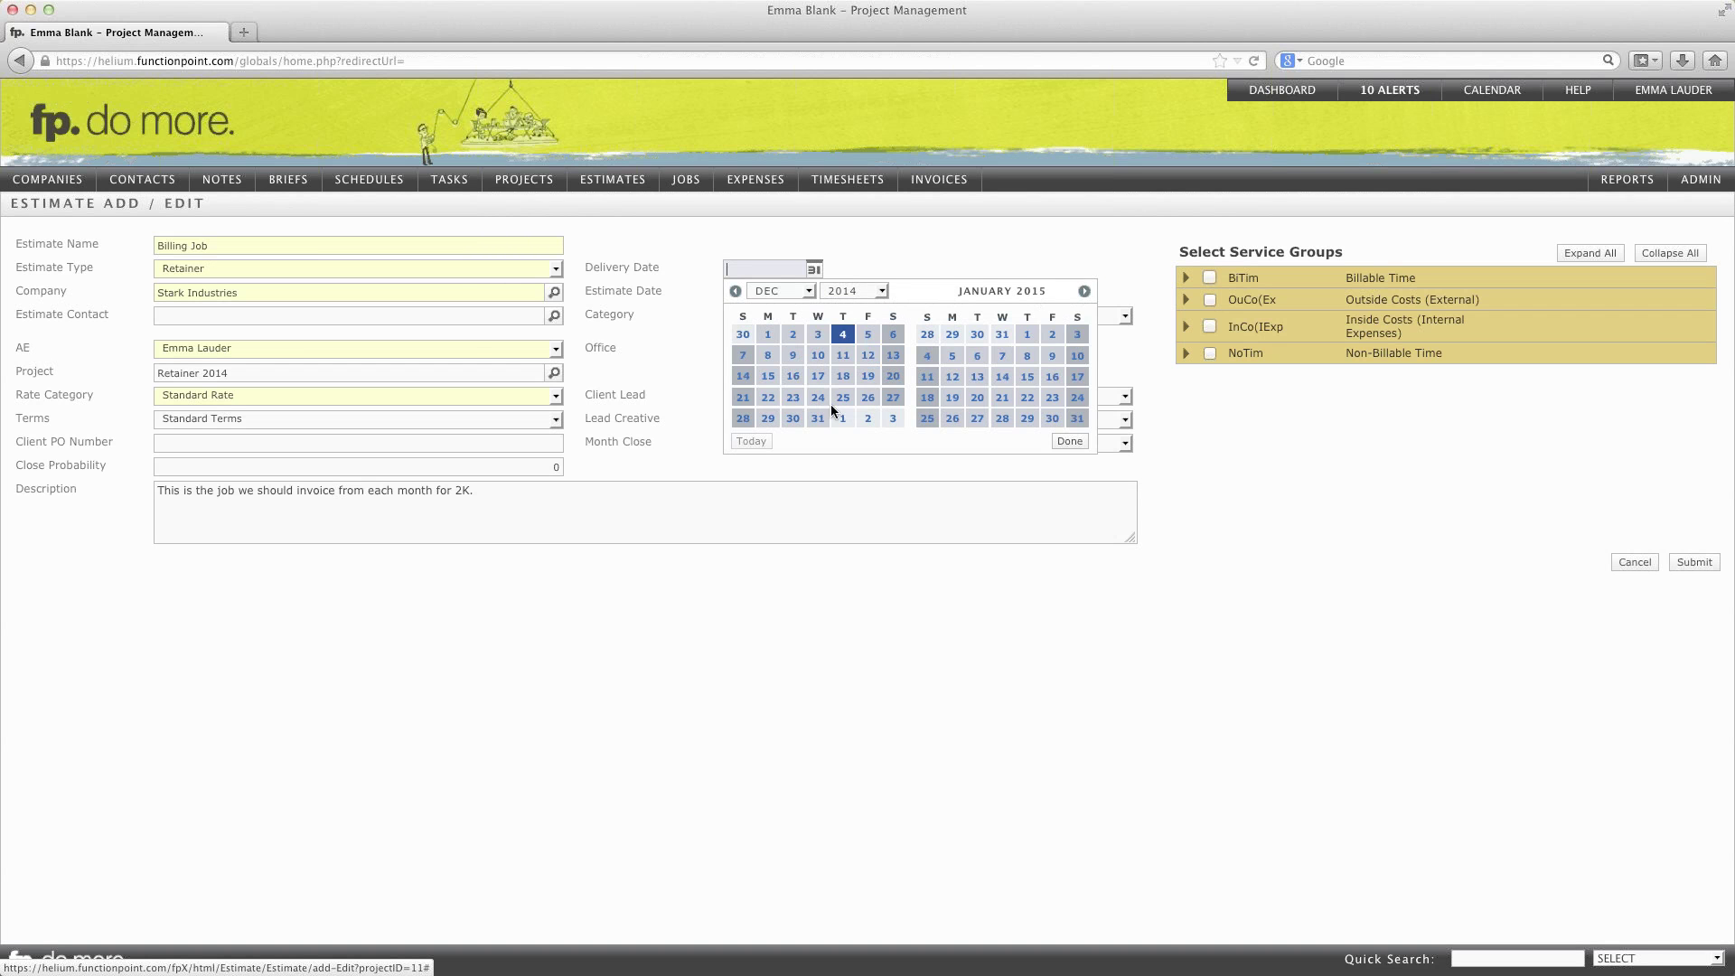
click(818, 417)
click(1068, 440)
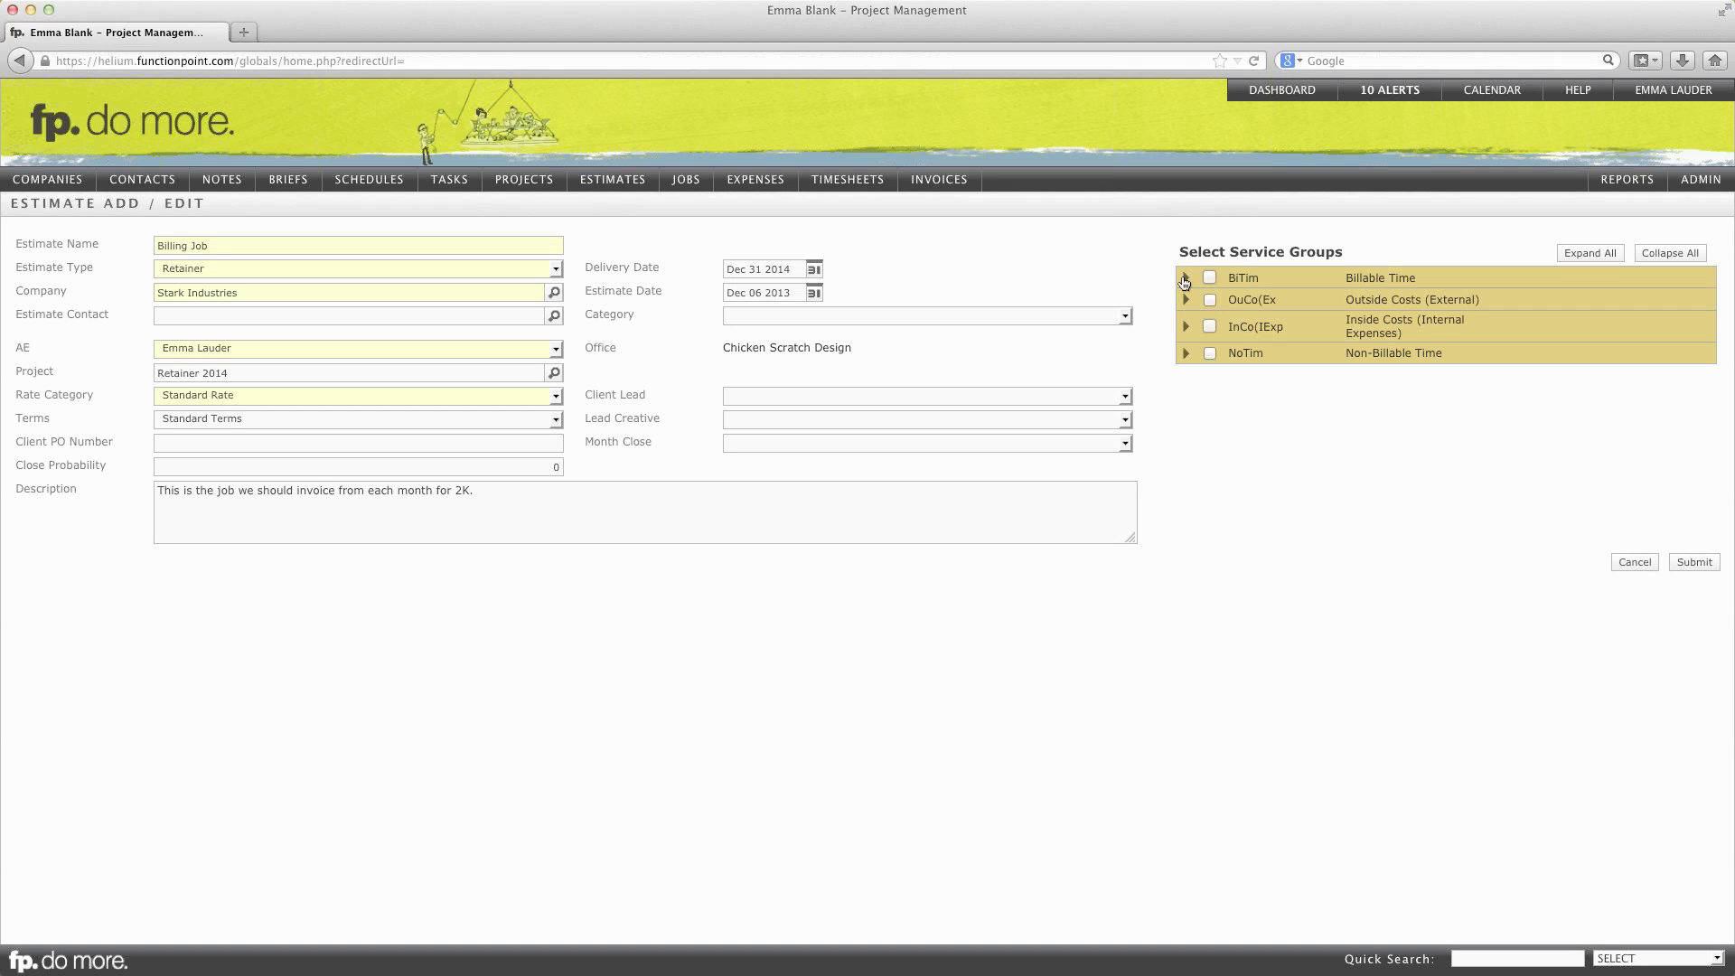
click(1184, 280)
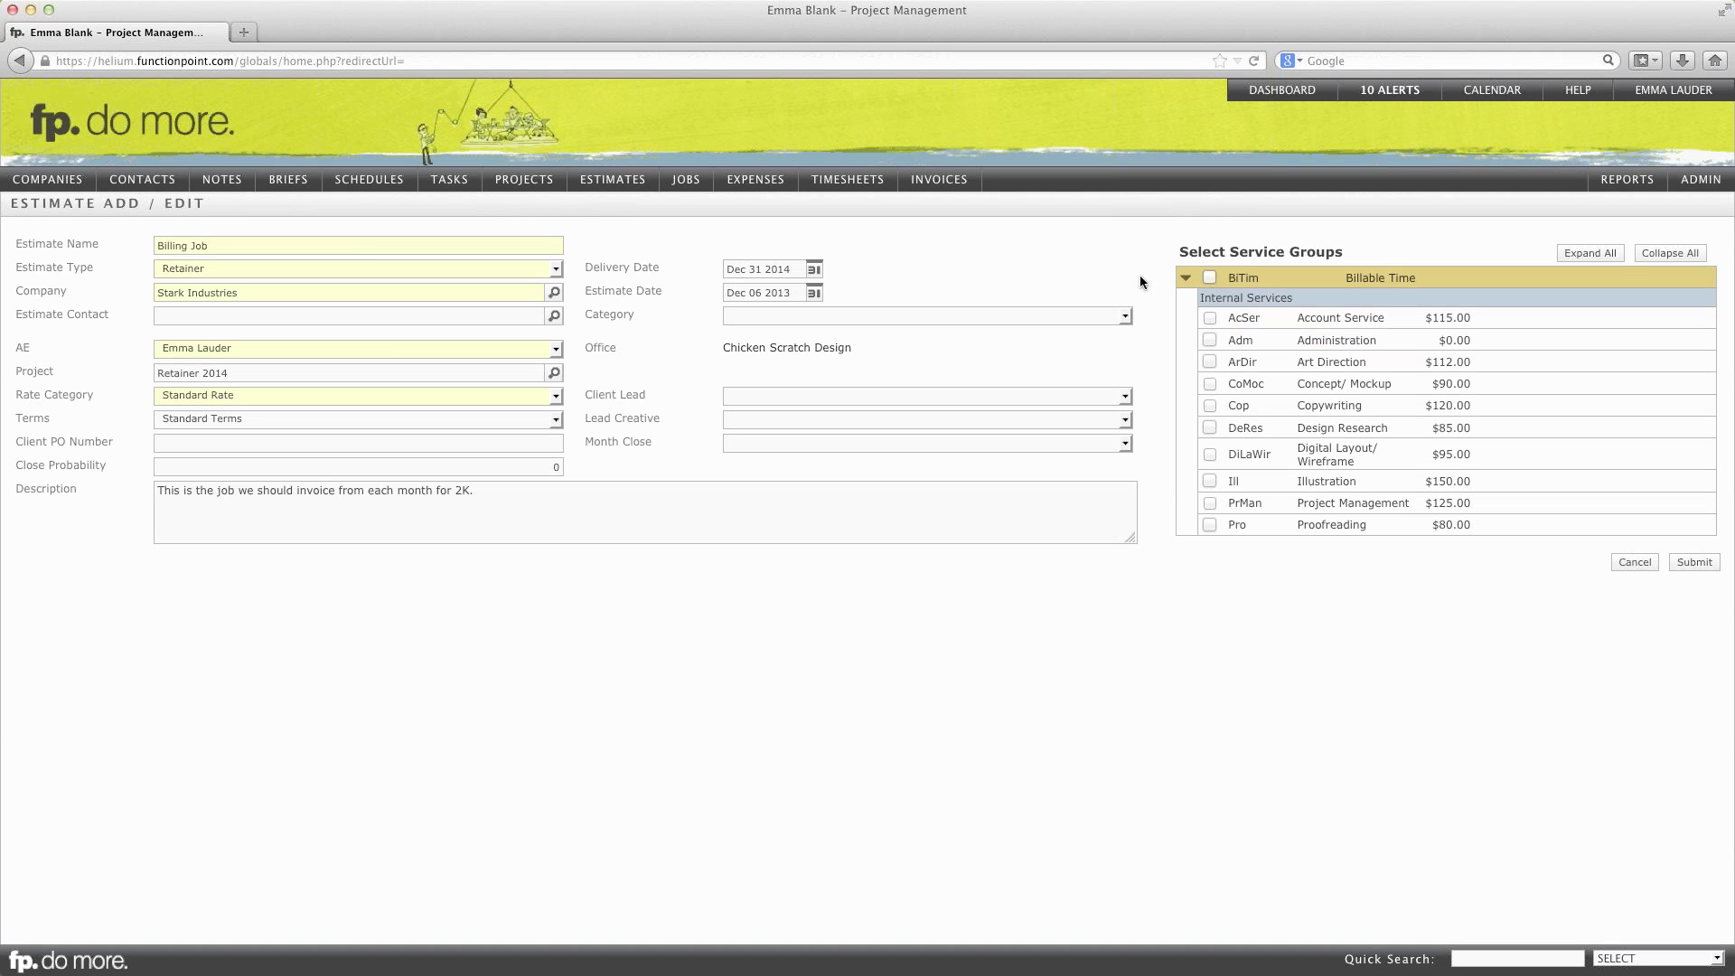
scroll(1282, 380, down, 3)
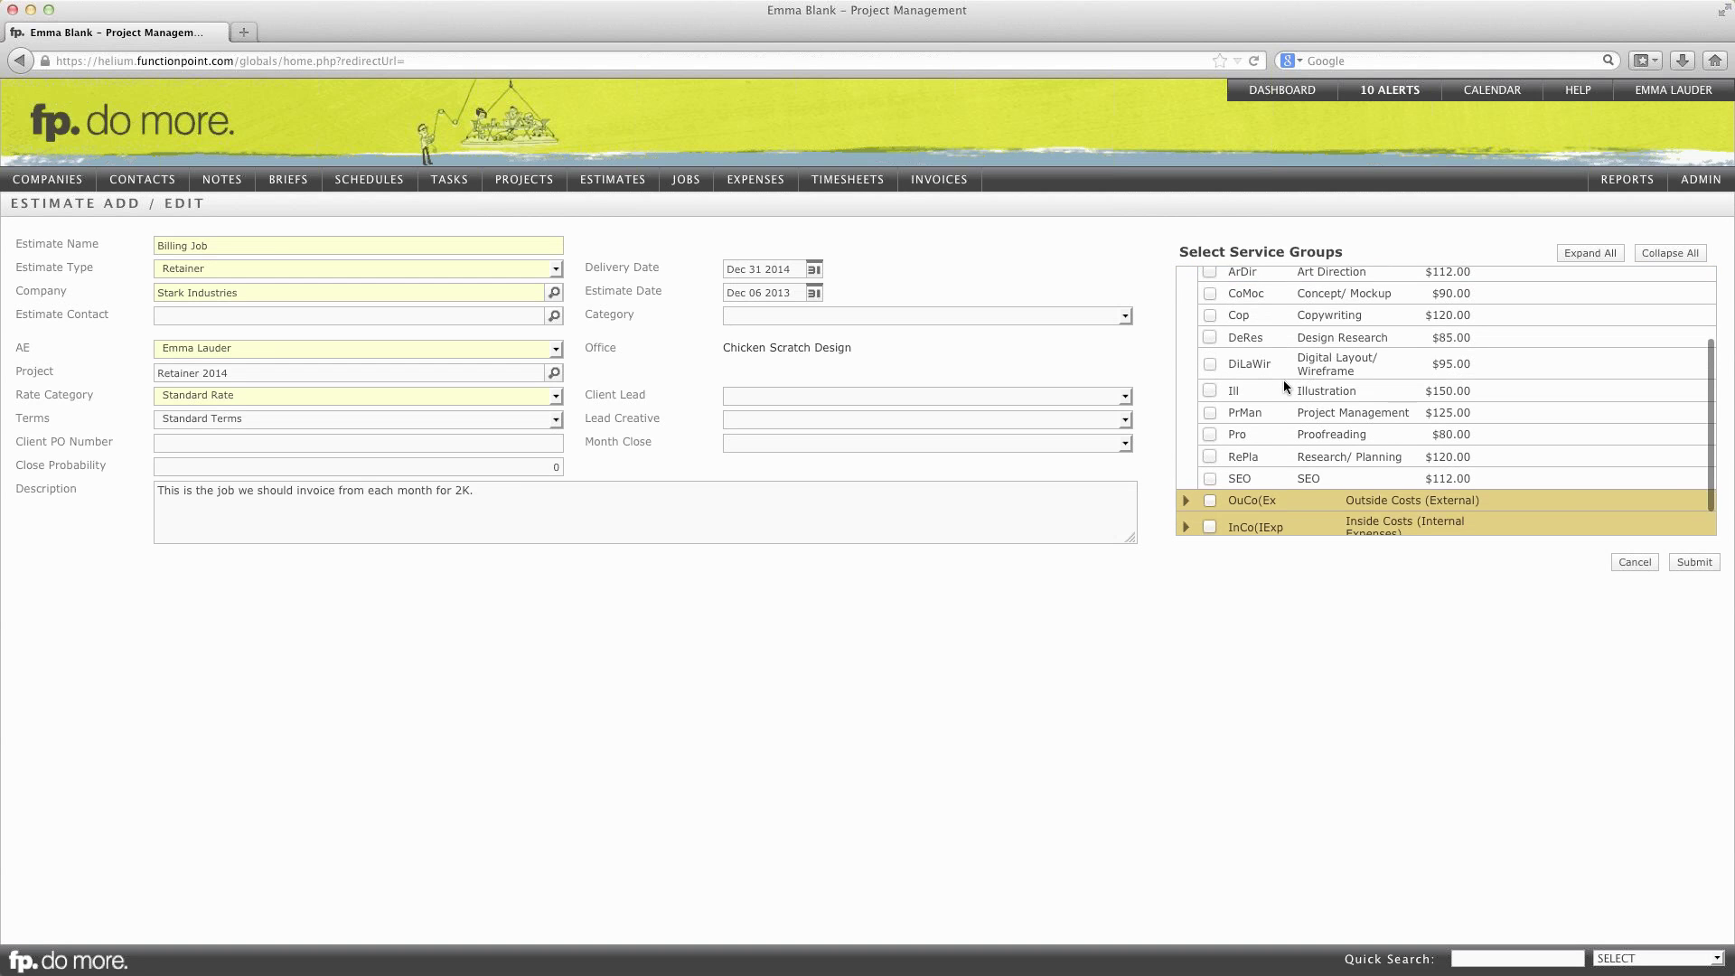
scroll(1283, 387, up, 3)
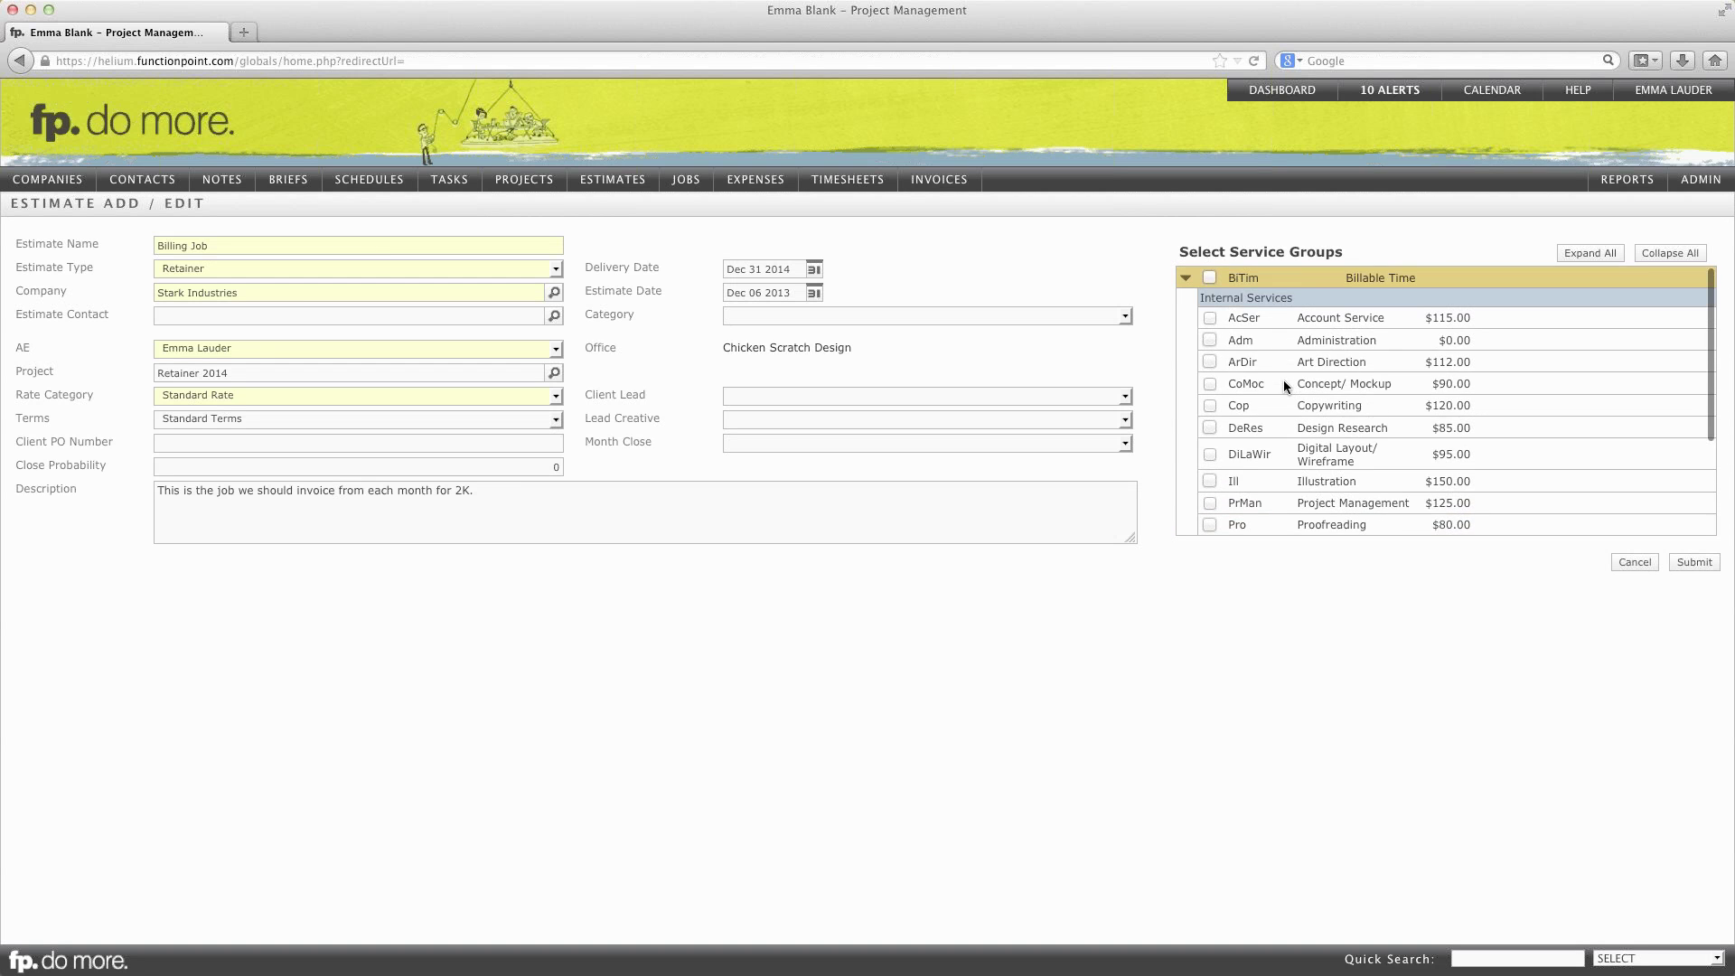
click(1210, 339)
click(1706, 567)
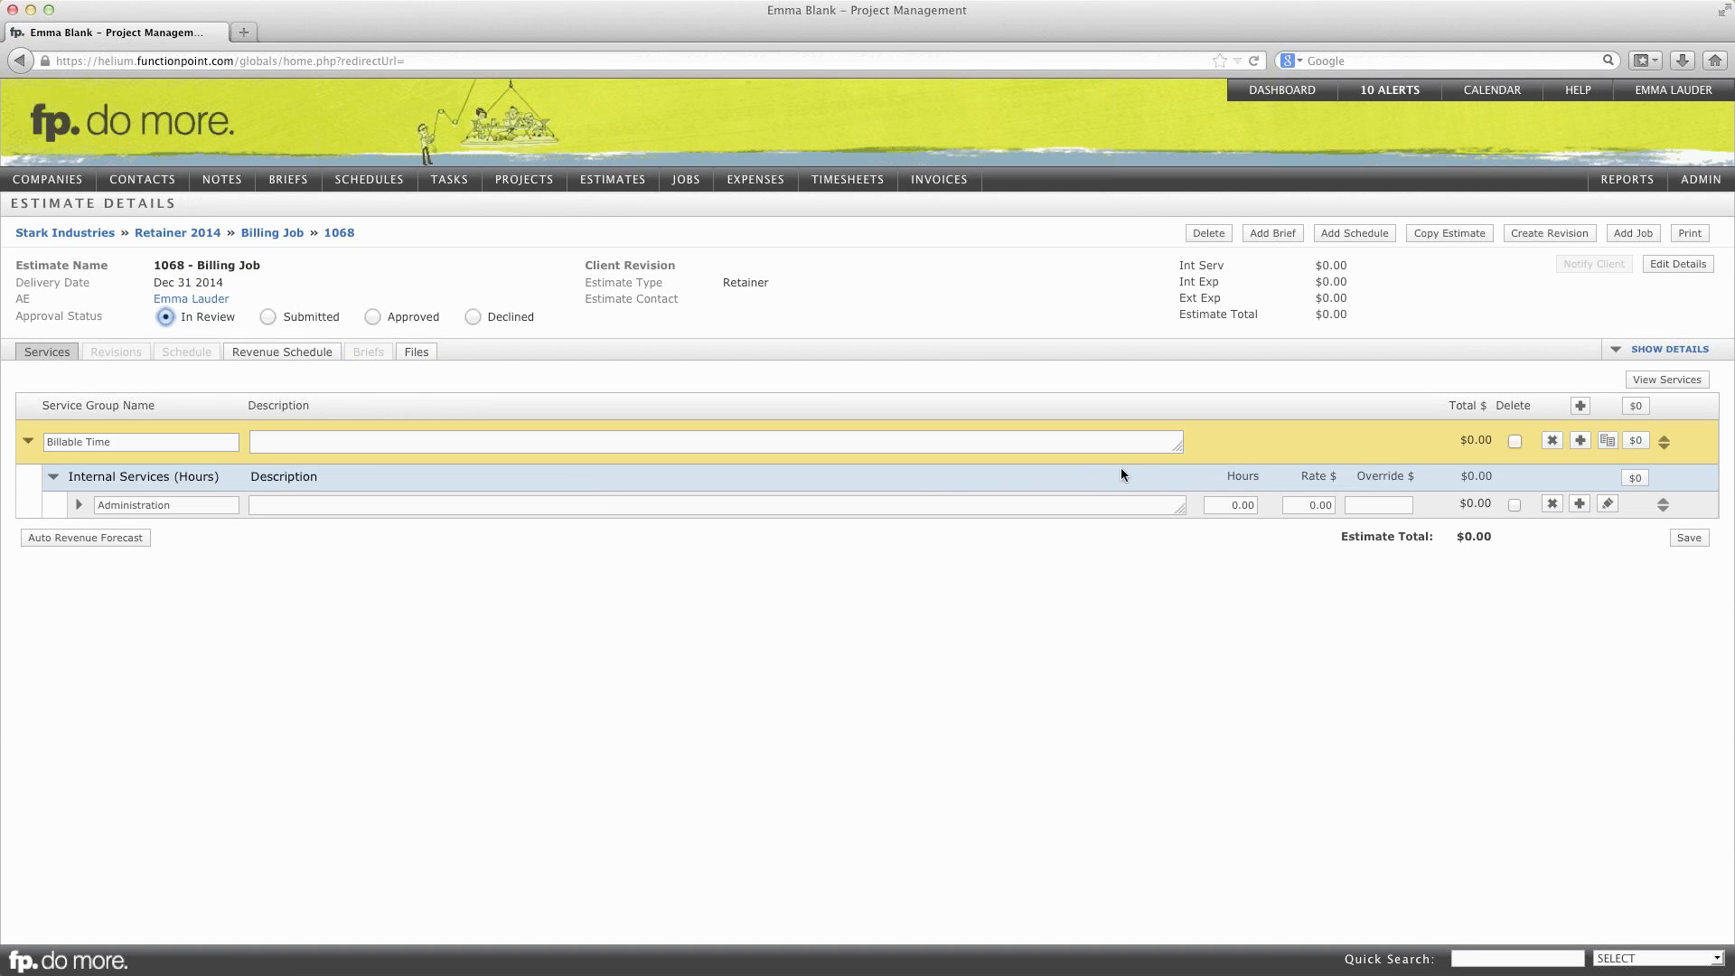
Step: Override Administration on estimate 1068 to 2000 and save, making the total $2,000.00
click(1355, 503)
click(1245, 504)
click(1365, 502)
click(1420, 633)
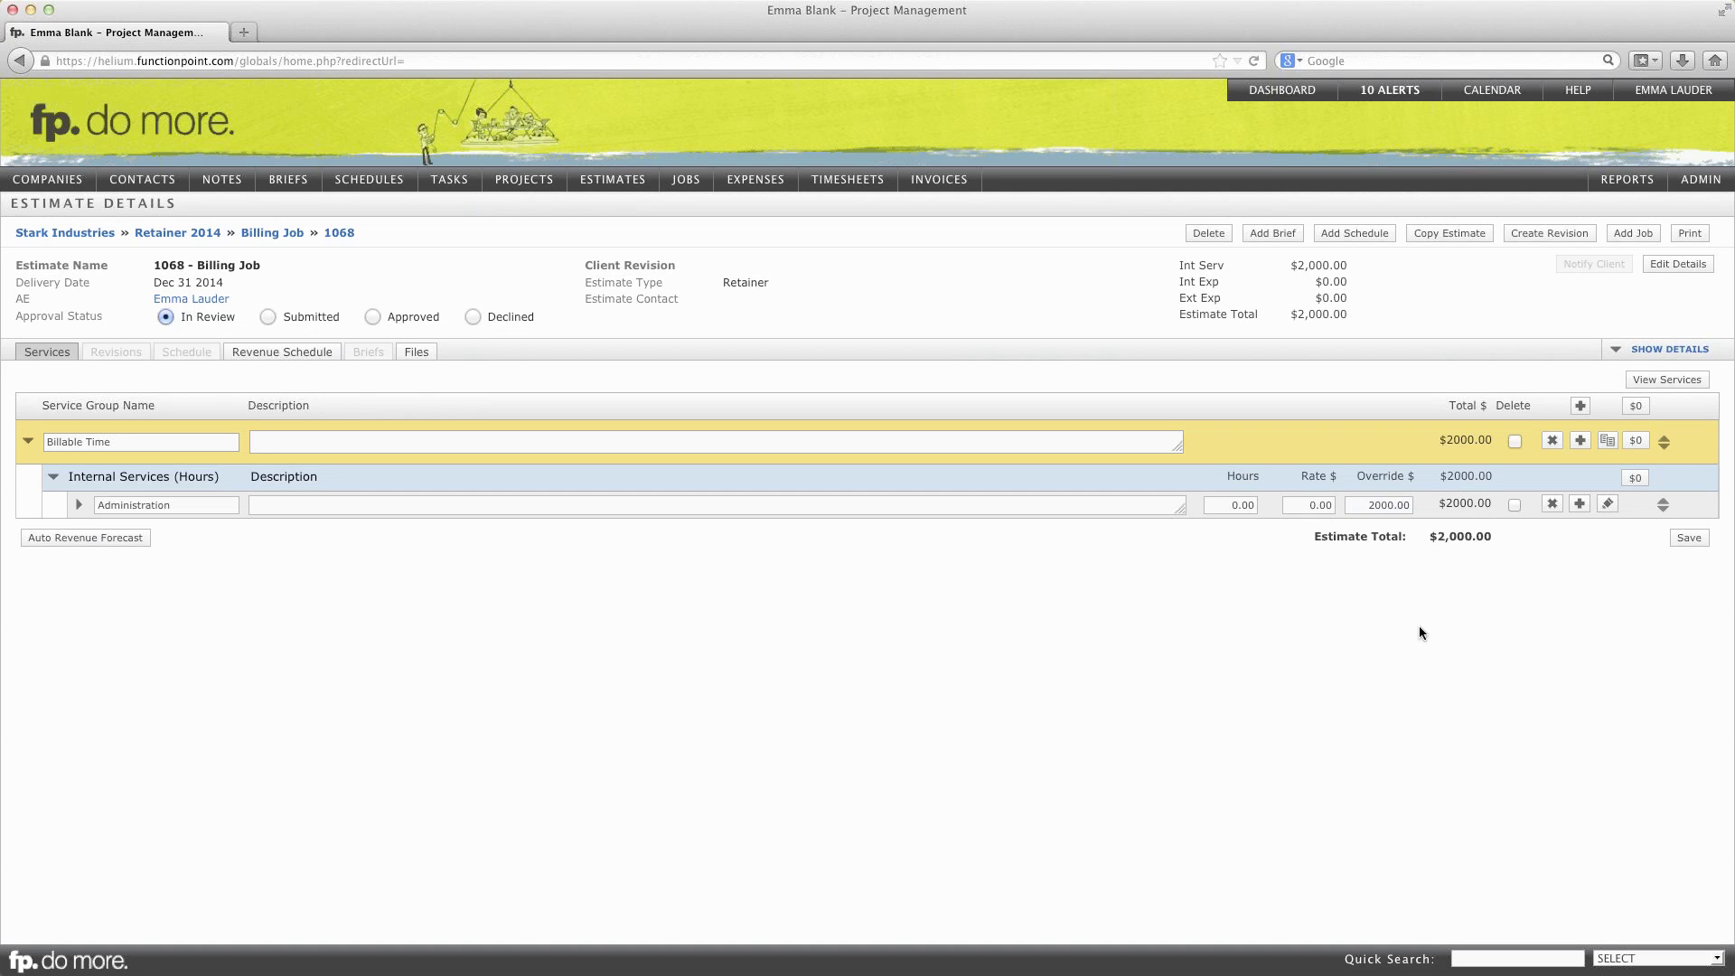
click(1688, 539)
Step: Convert the Billing Job estimate into a job and return to Retainer 2014's job list
click(1642, 233)
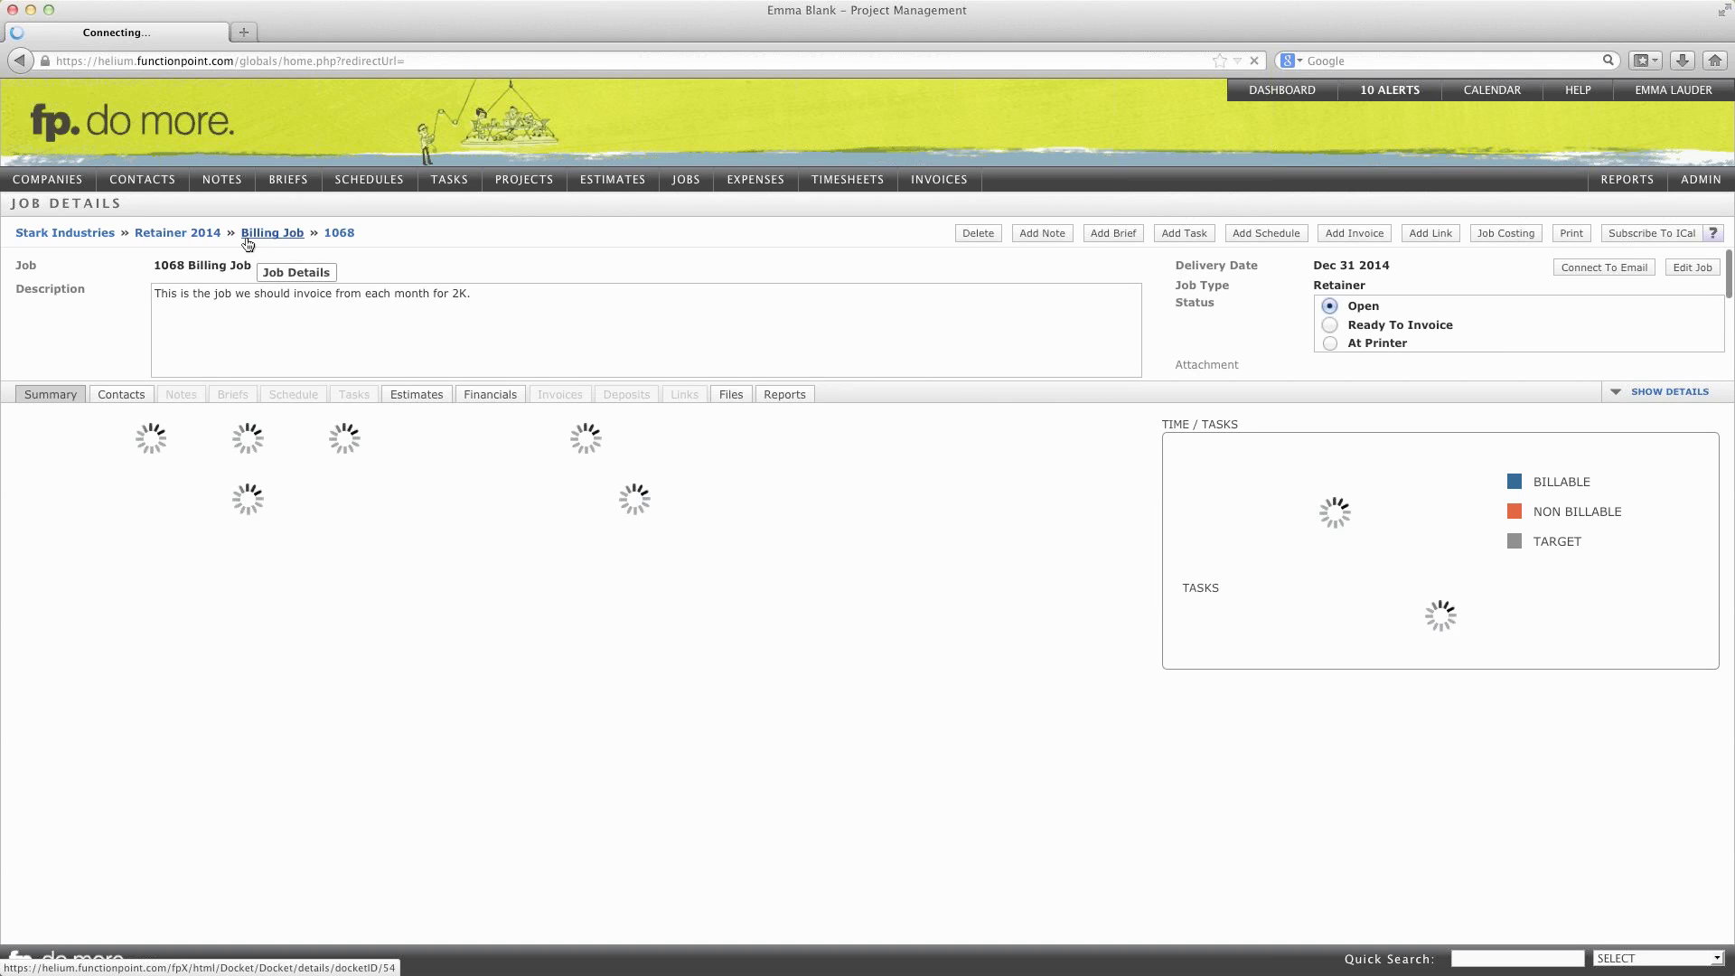
click(157, 235)
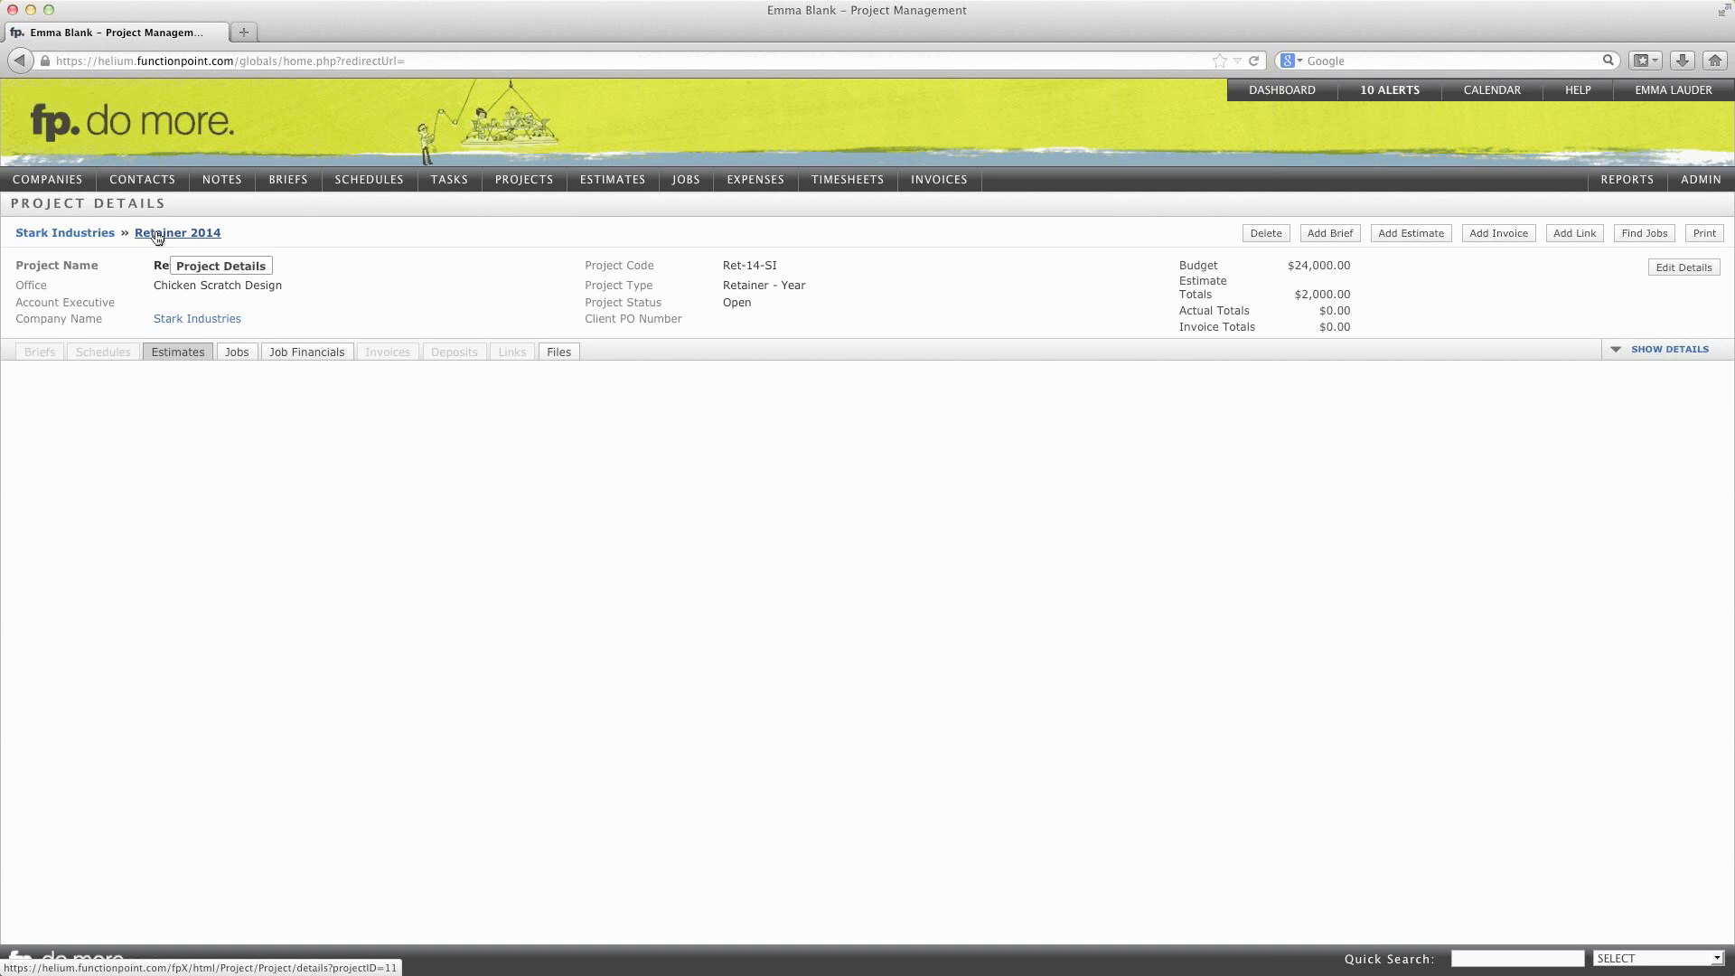
click(232, 355)
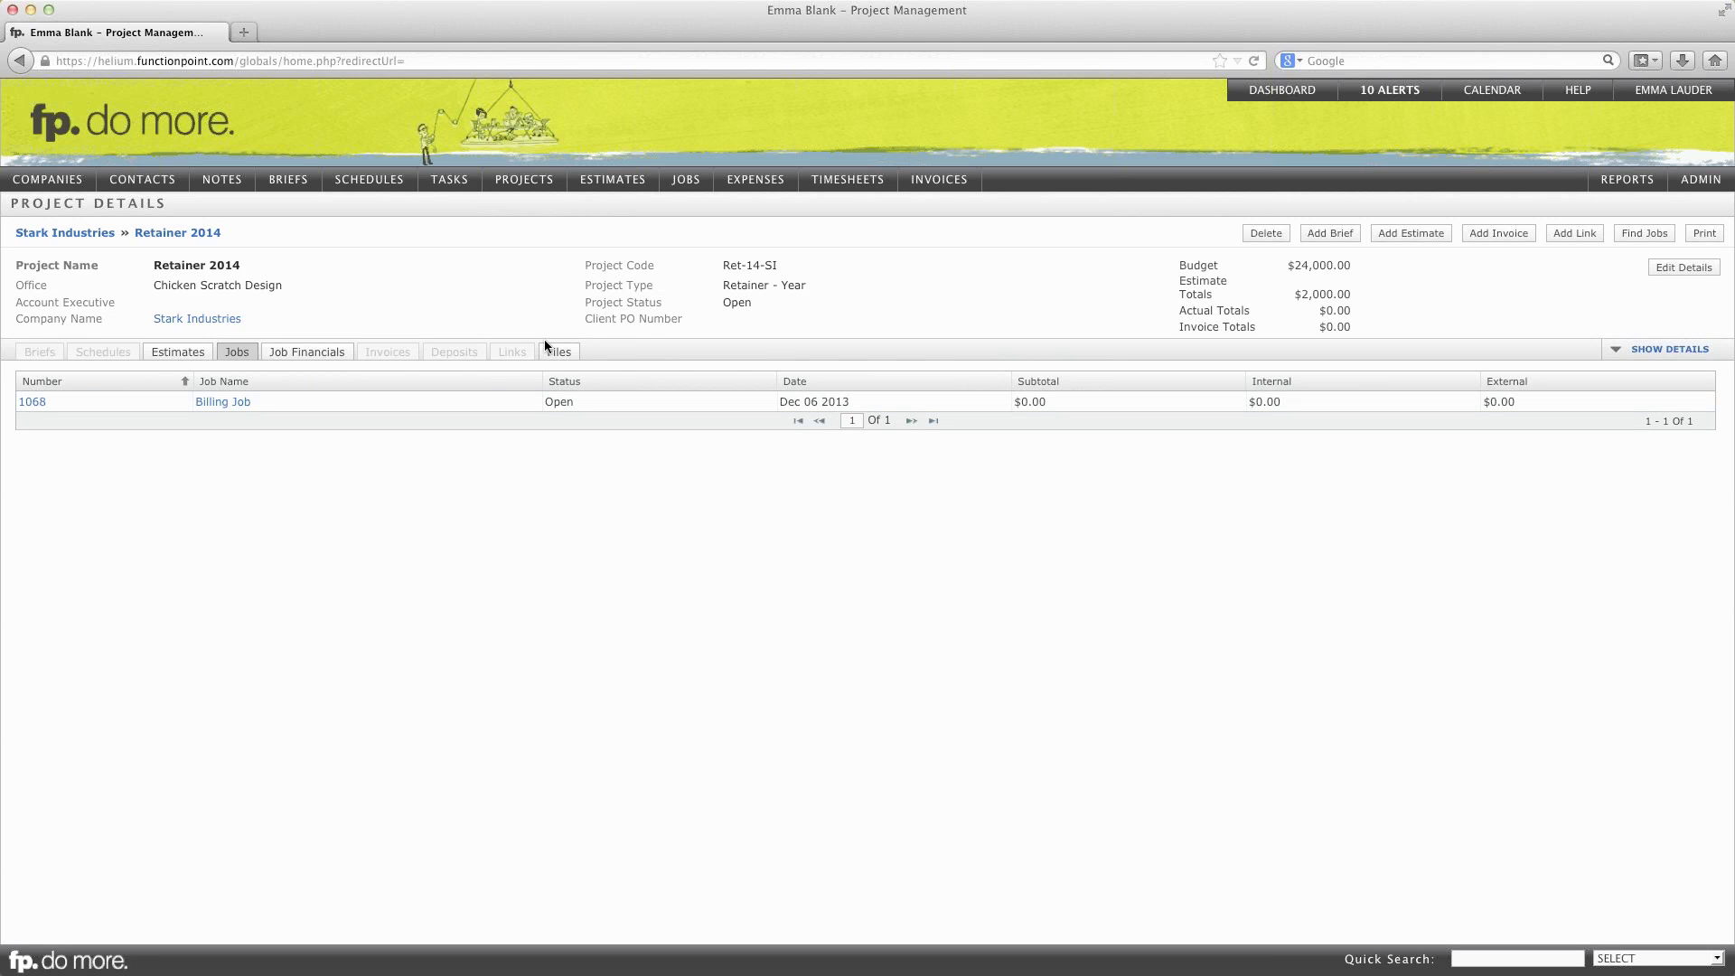
Step: Start a new Retainer 2014 estimate and name it 'Promo Poster'
scroll(903, 307, down, 1)
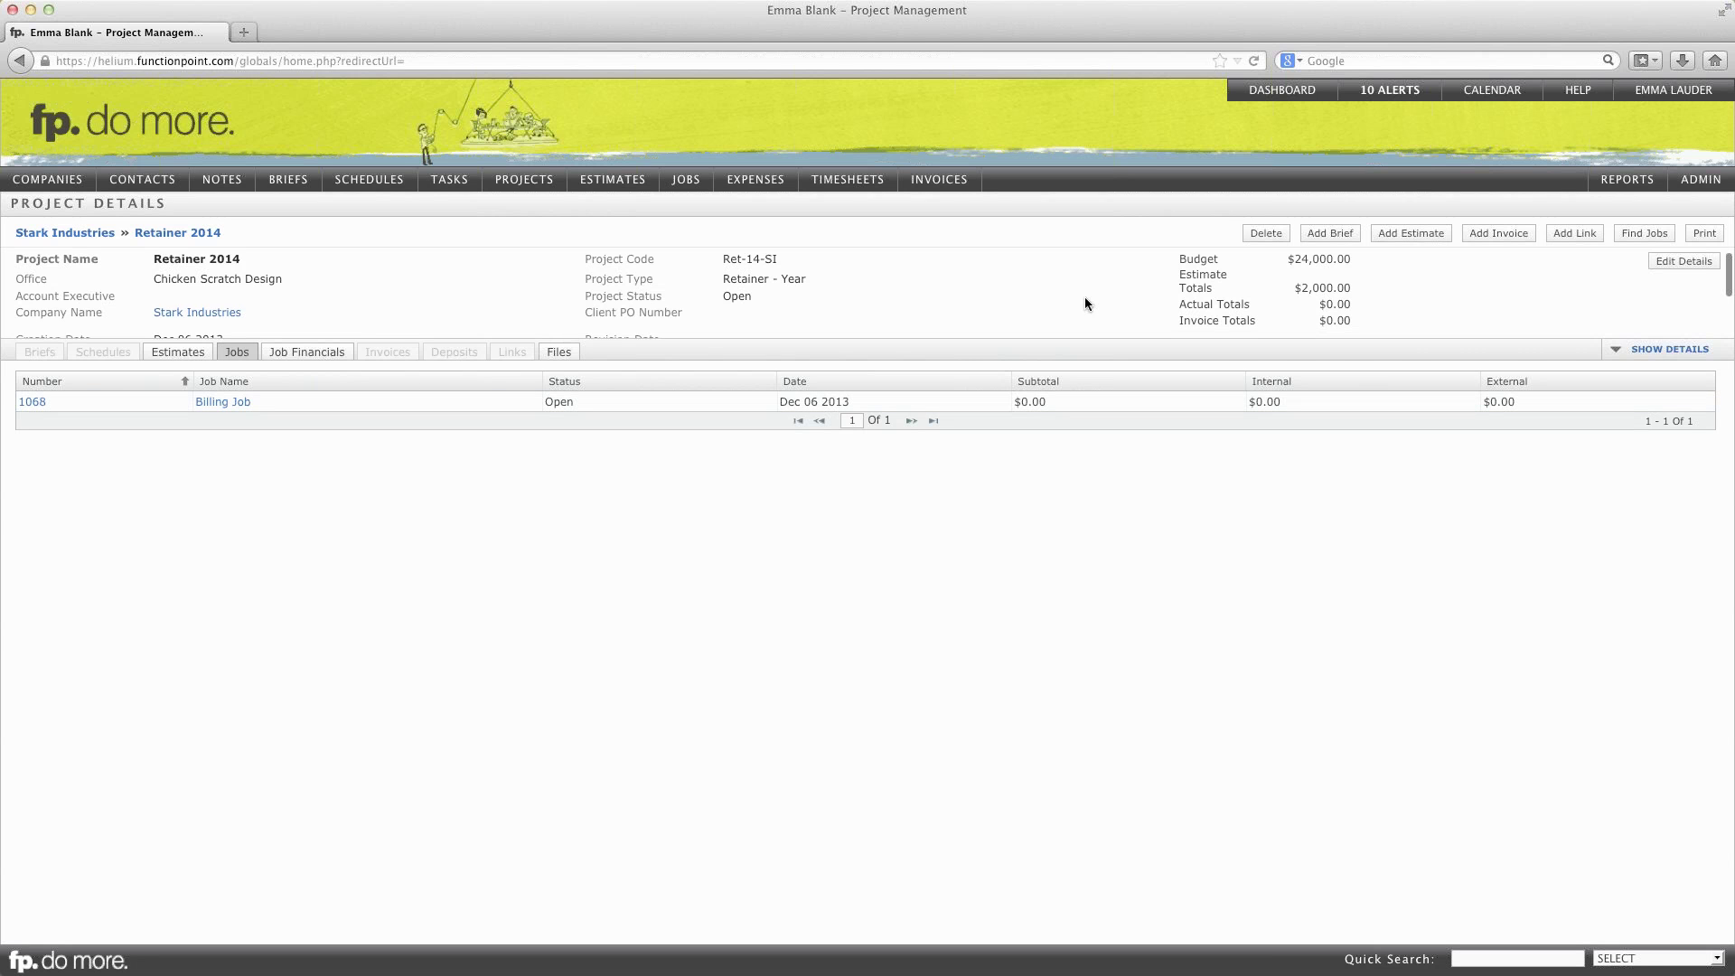
click(1411, 237)
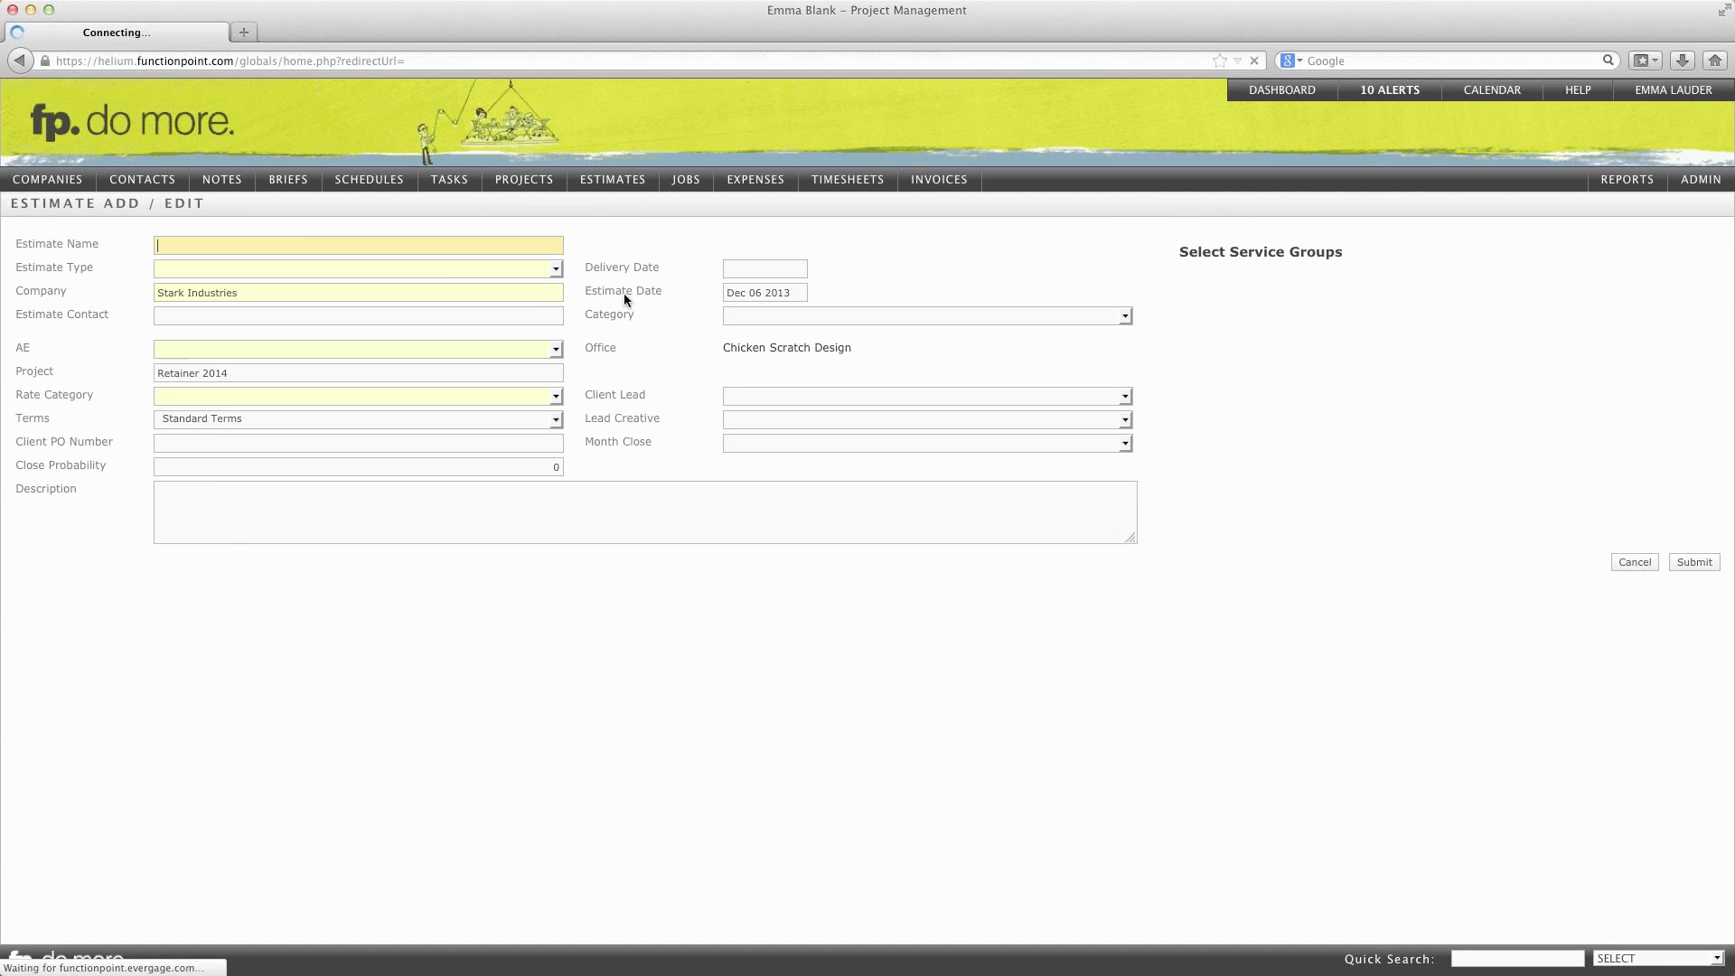
click(307, 249)
text(Promo Posters)
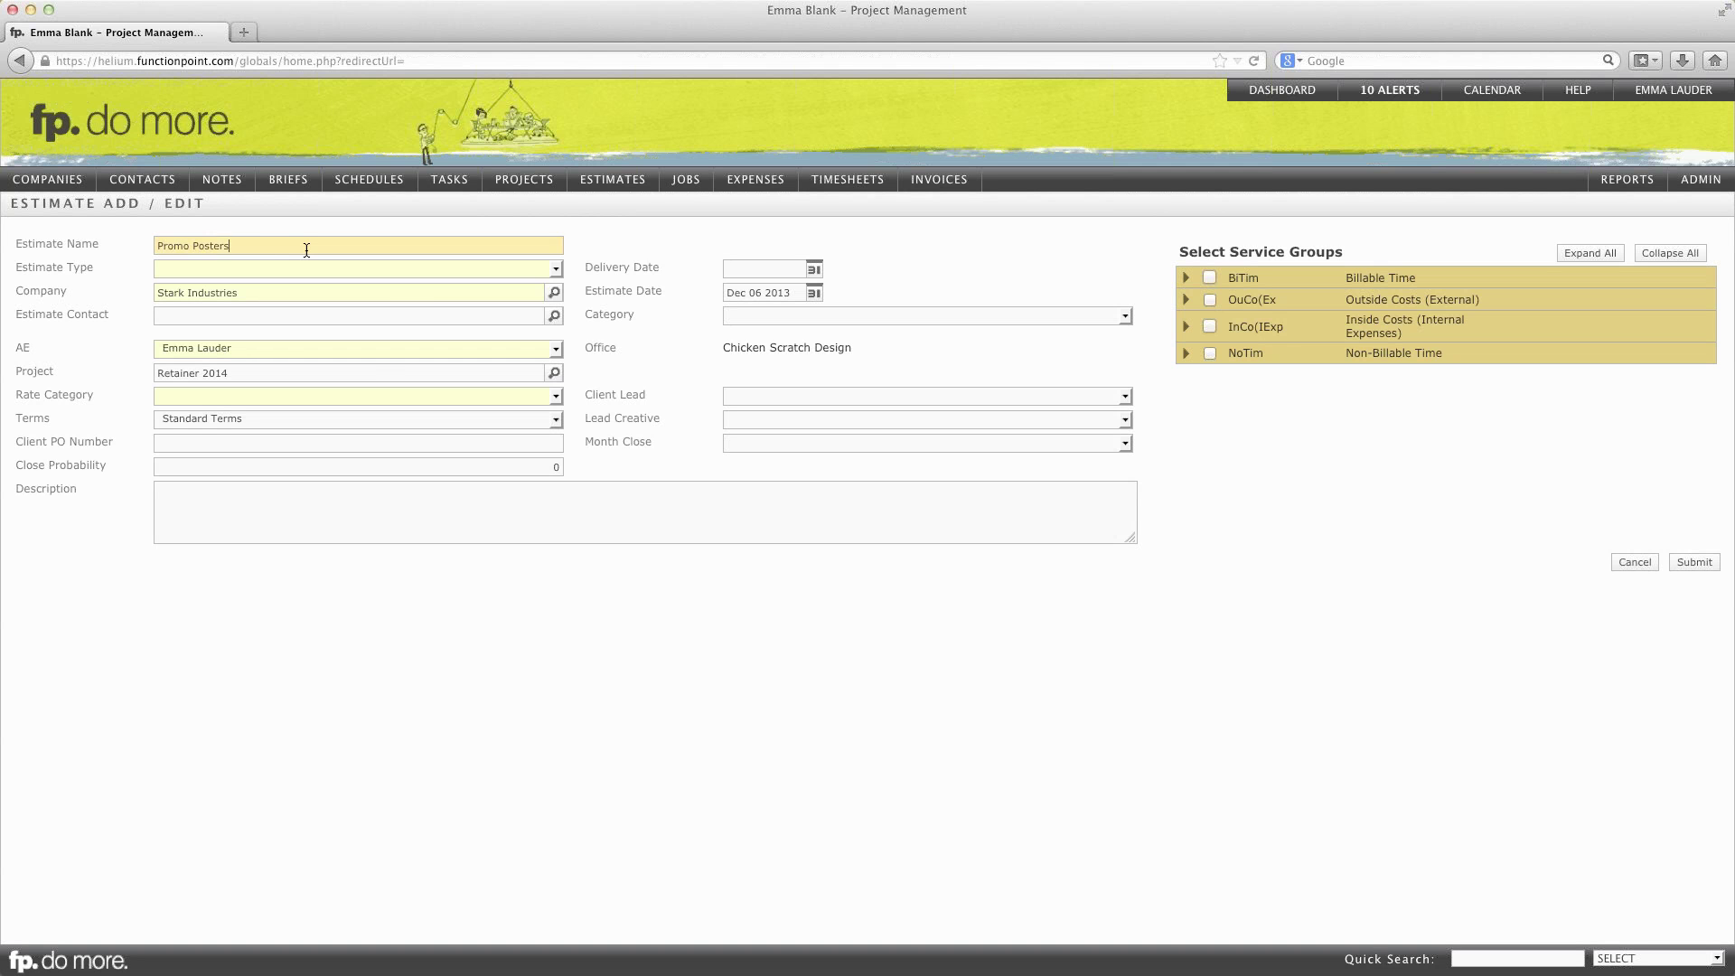
Step: Set the estimate type to Poster and the rate category to Standard Rate
key(Tab)
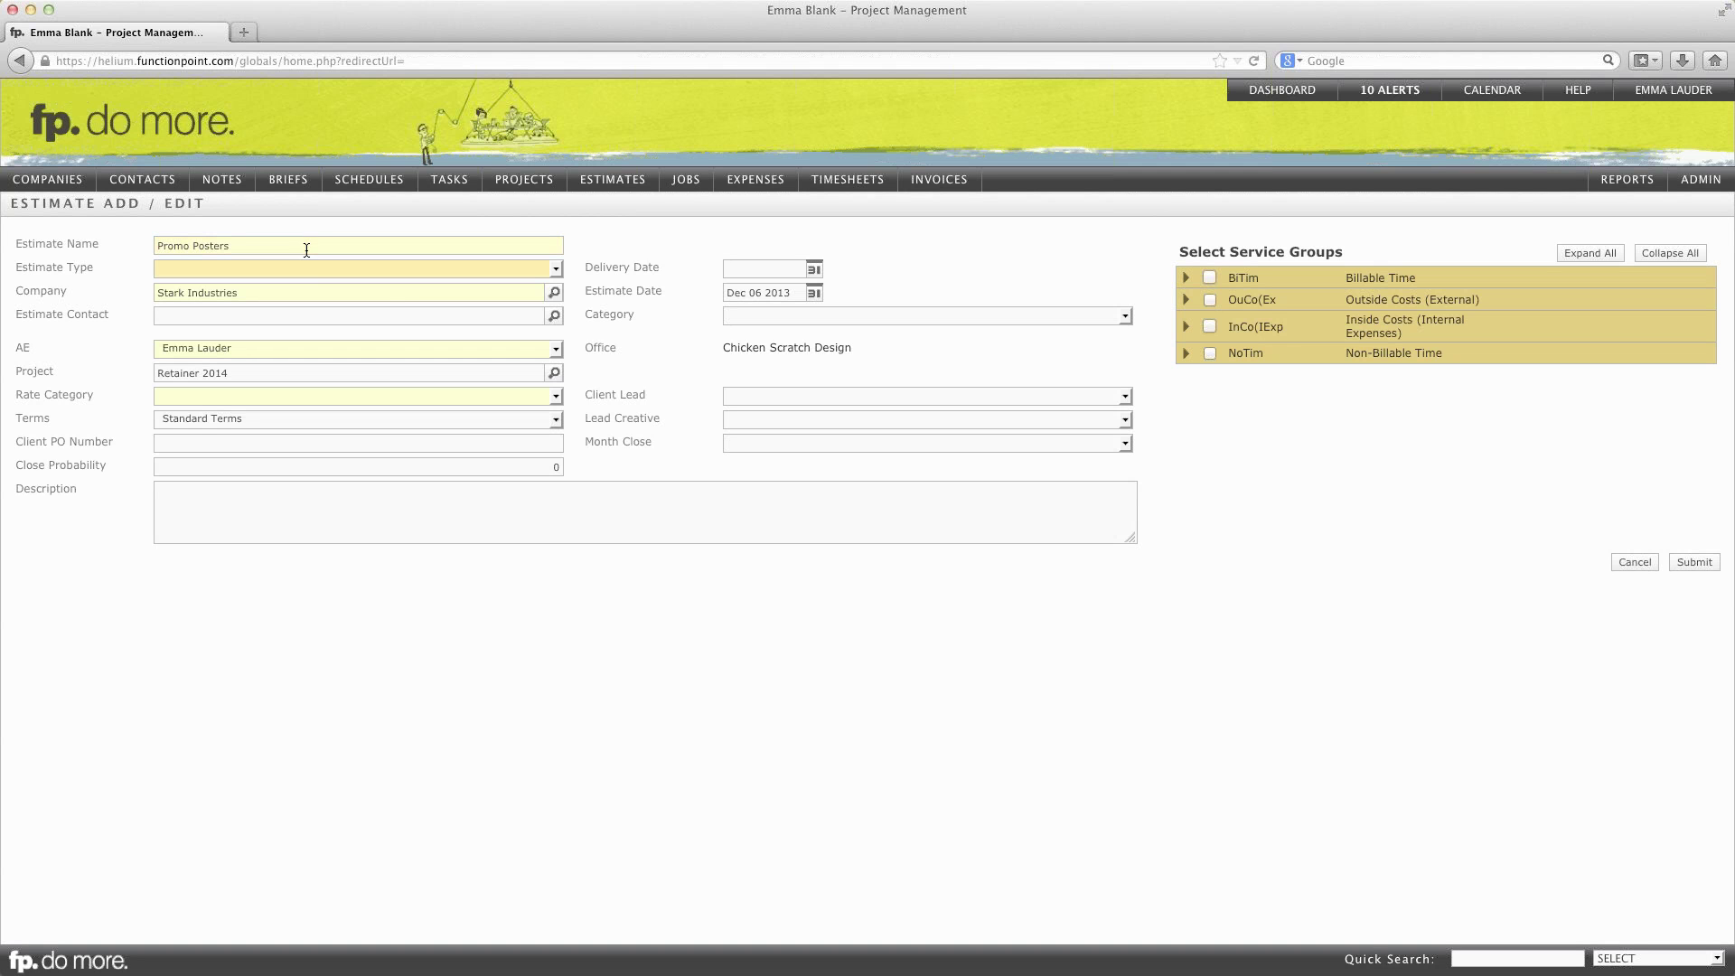
click(313, 274)
click(298, 270)
click(295, 269)
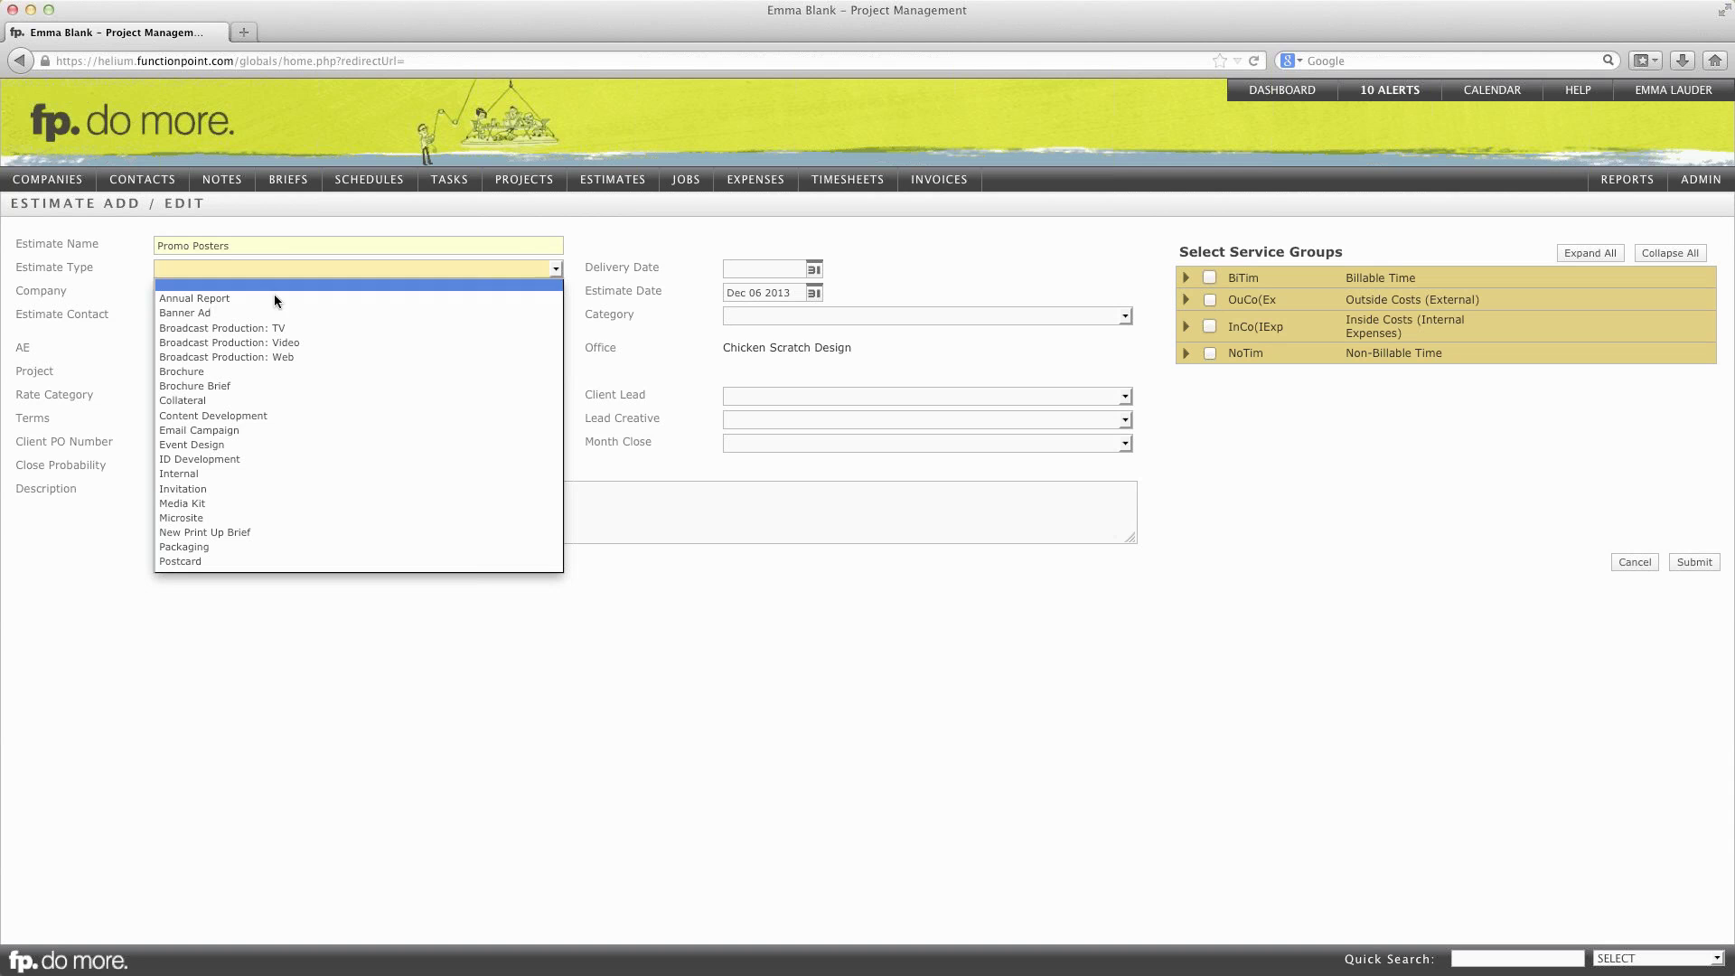
scroll(216, 506, down, 2)
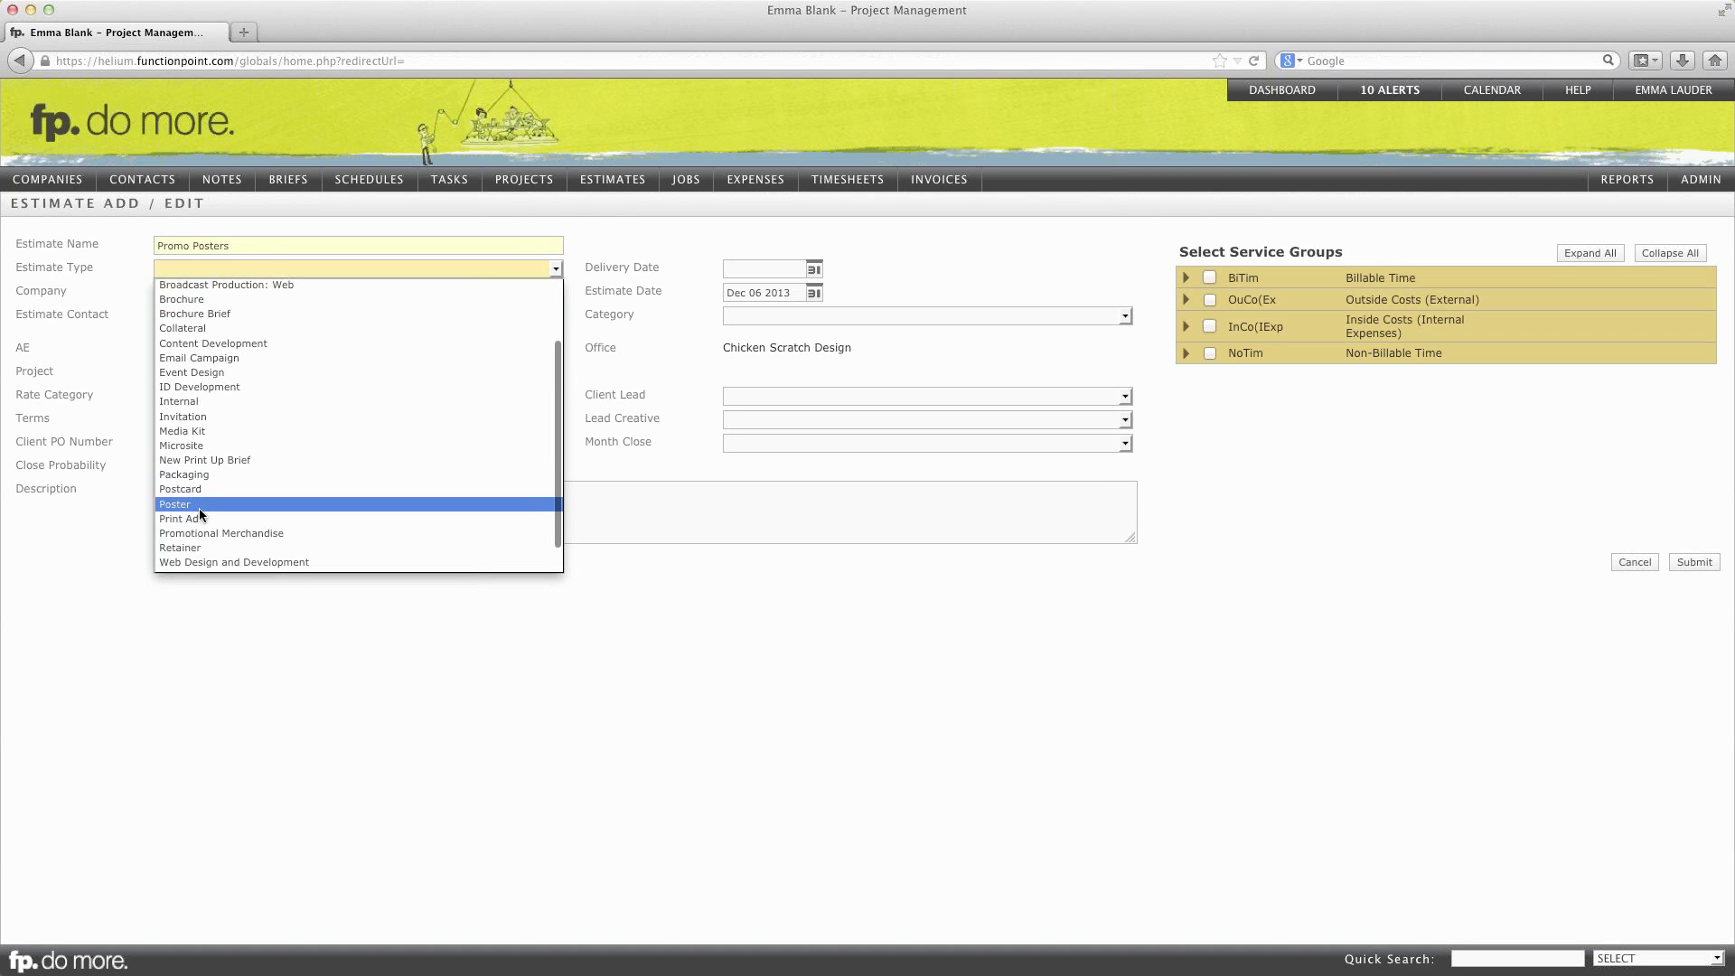
click(201, 496)
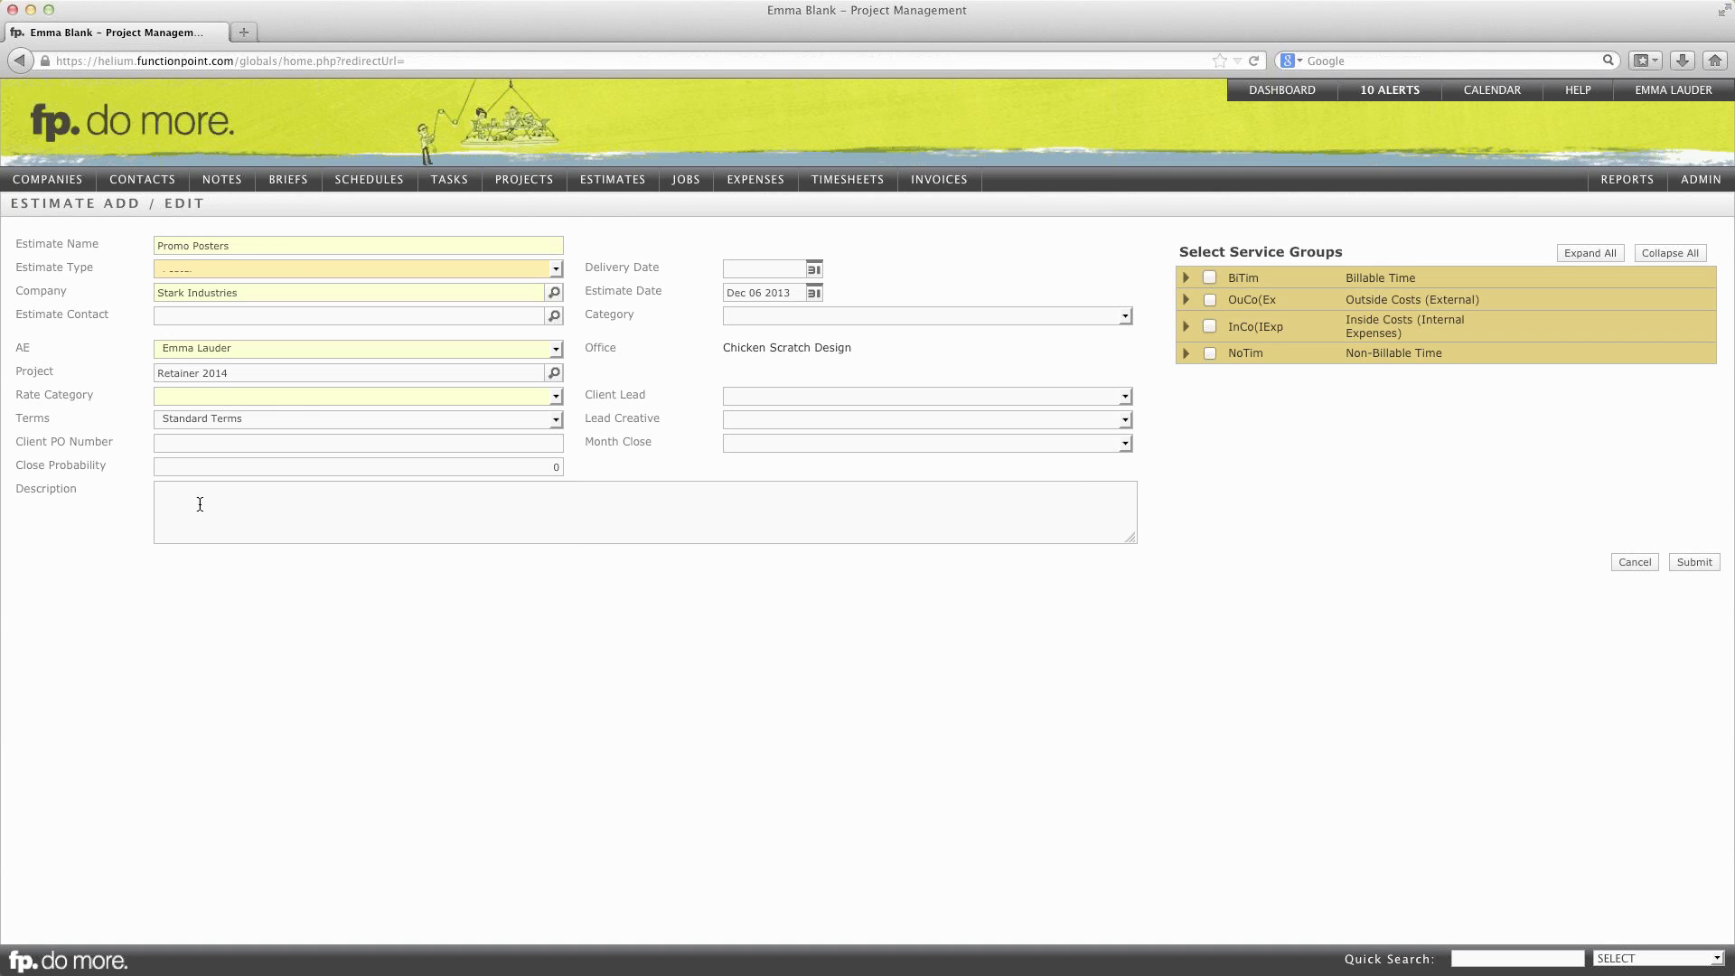
click(188, 396)
click(190, 424)
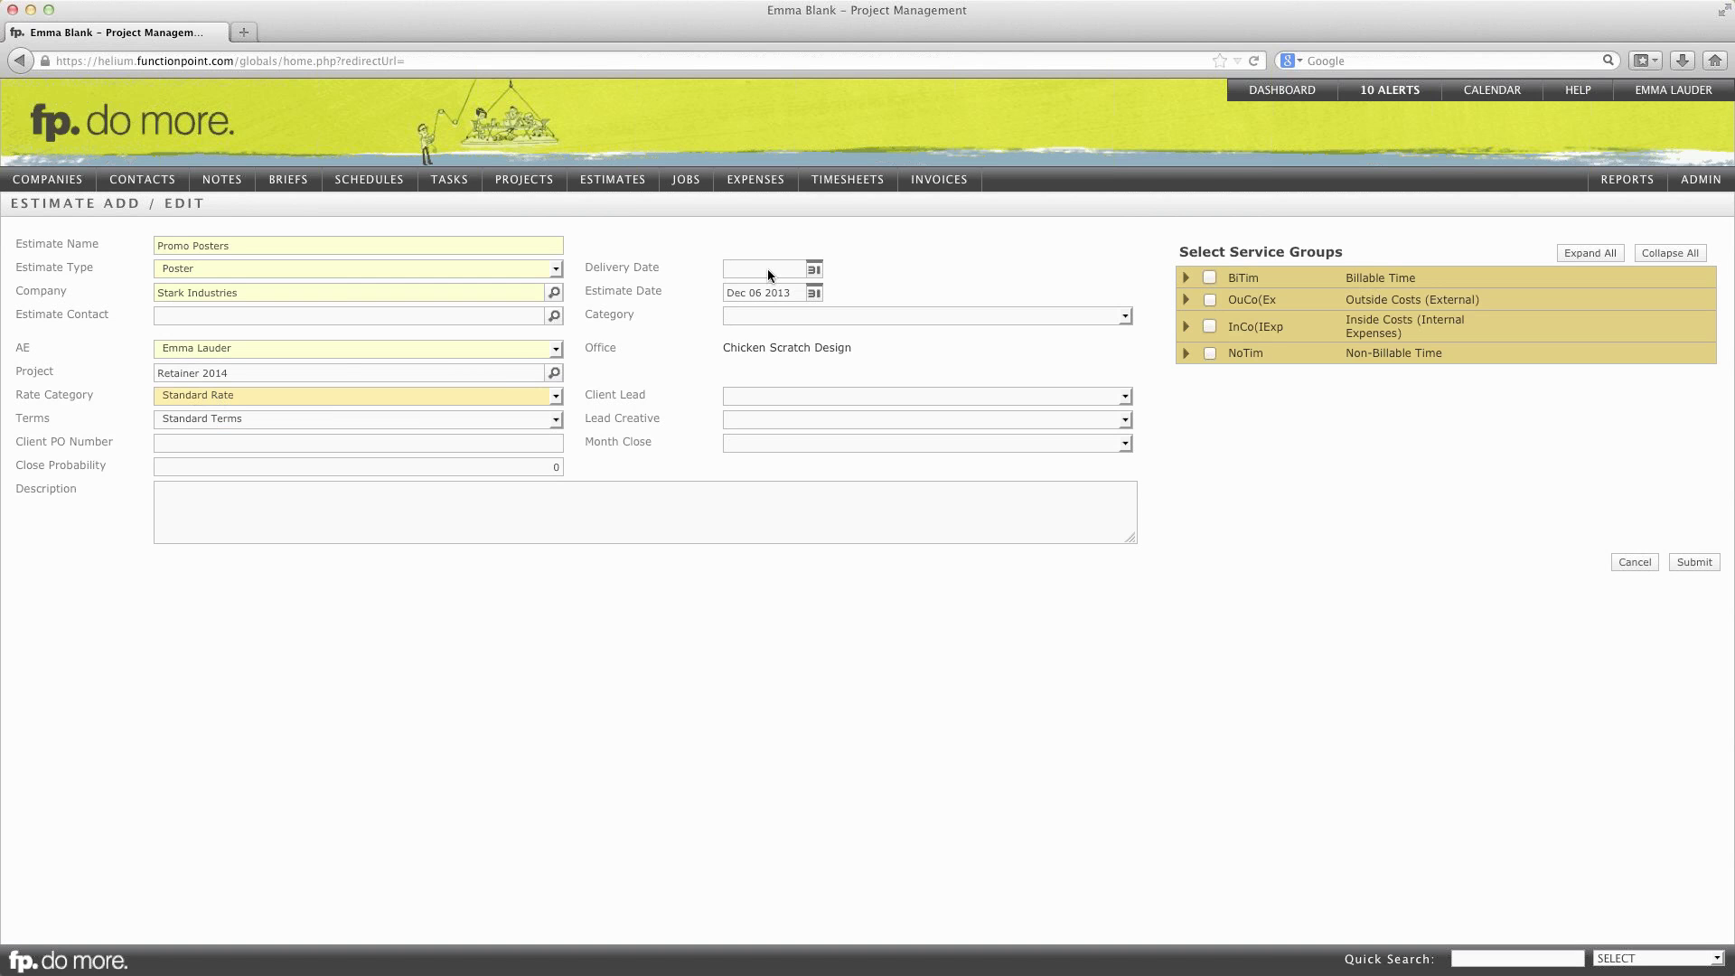
Step: Set delivery to Jan 24 2014, add Concept/ Mockup and Design Research services, and submit
click(814, 268)
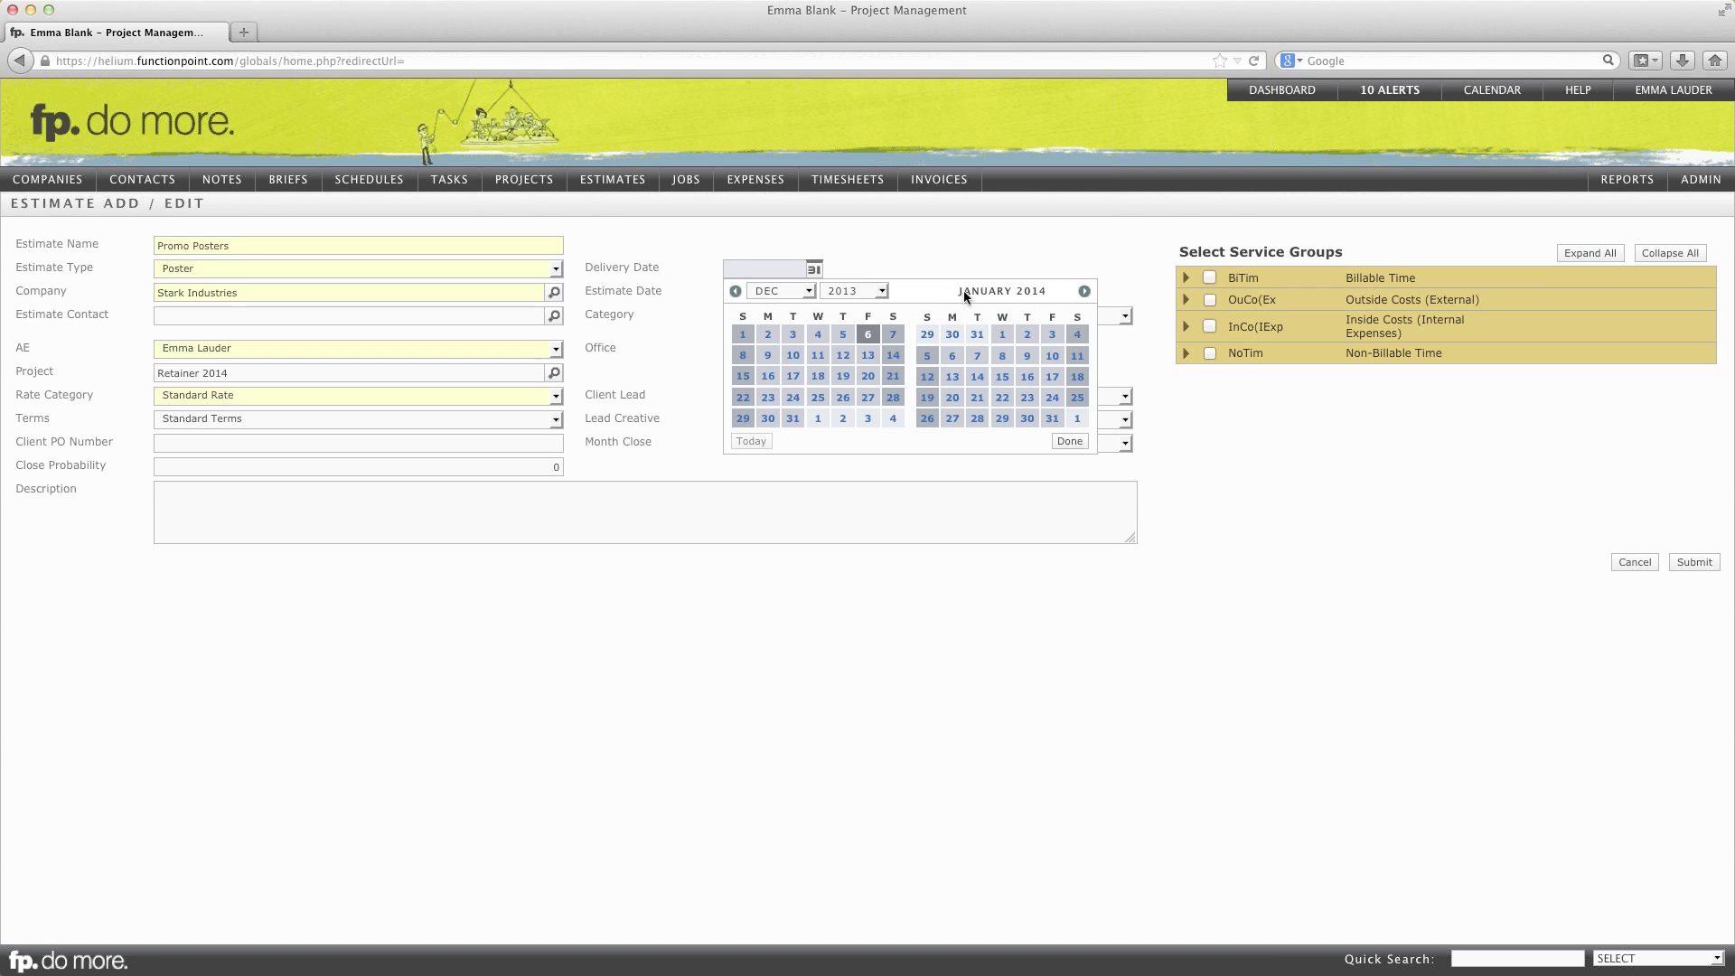
click(1049, 398)
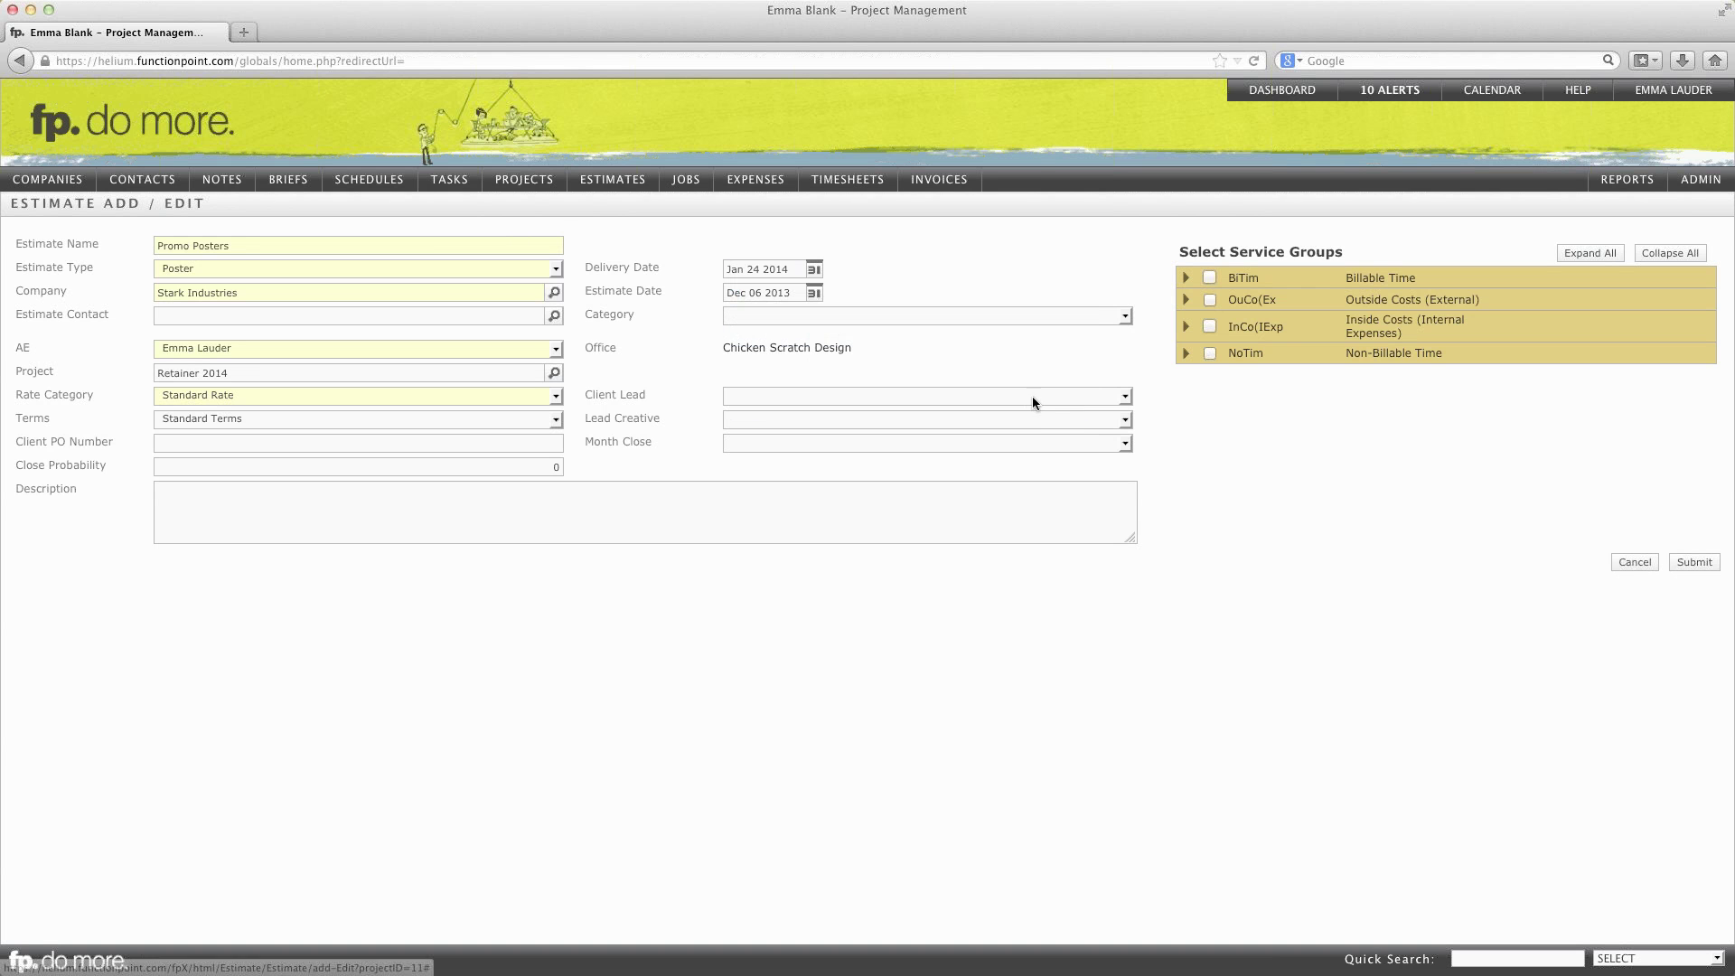
click(1186, 280)
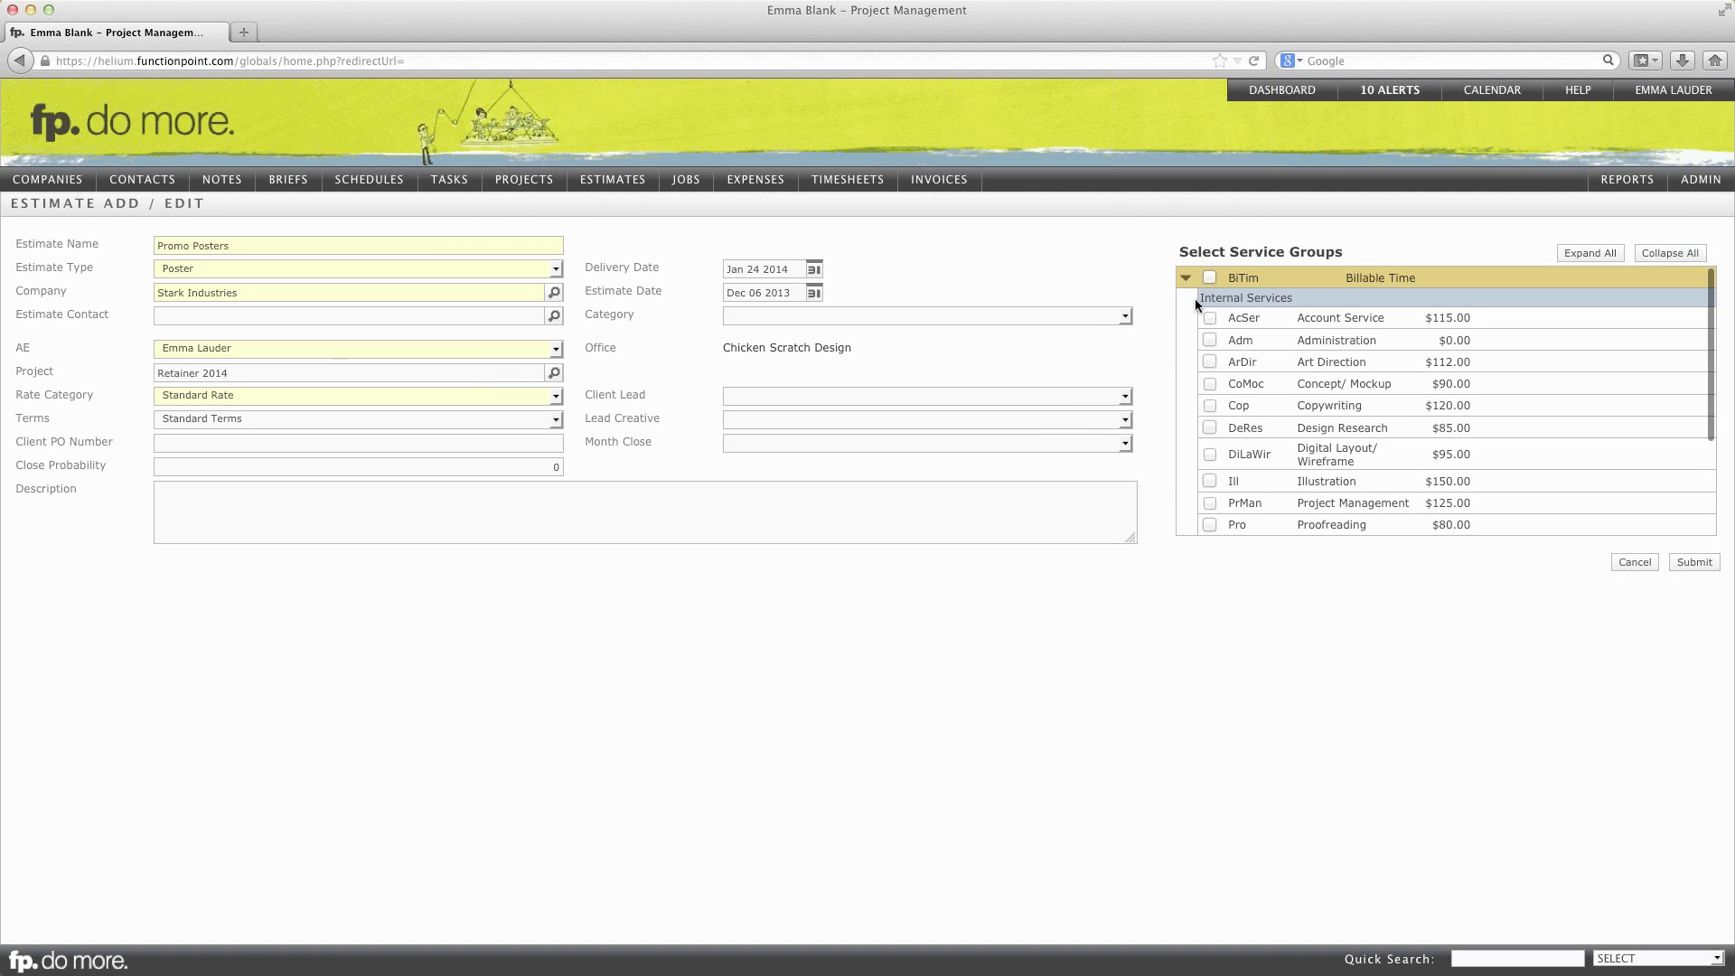
scroll(1213, 358, down, 1)
click(1209, 365)
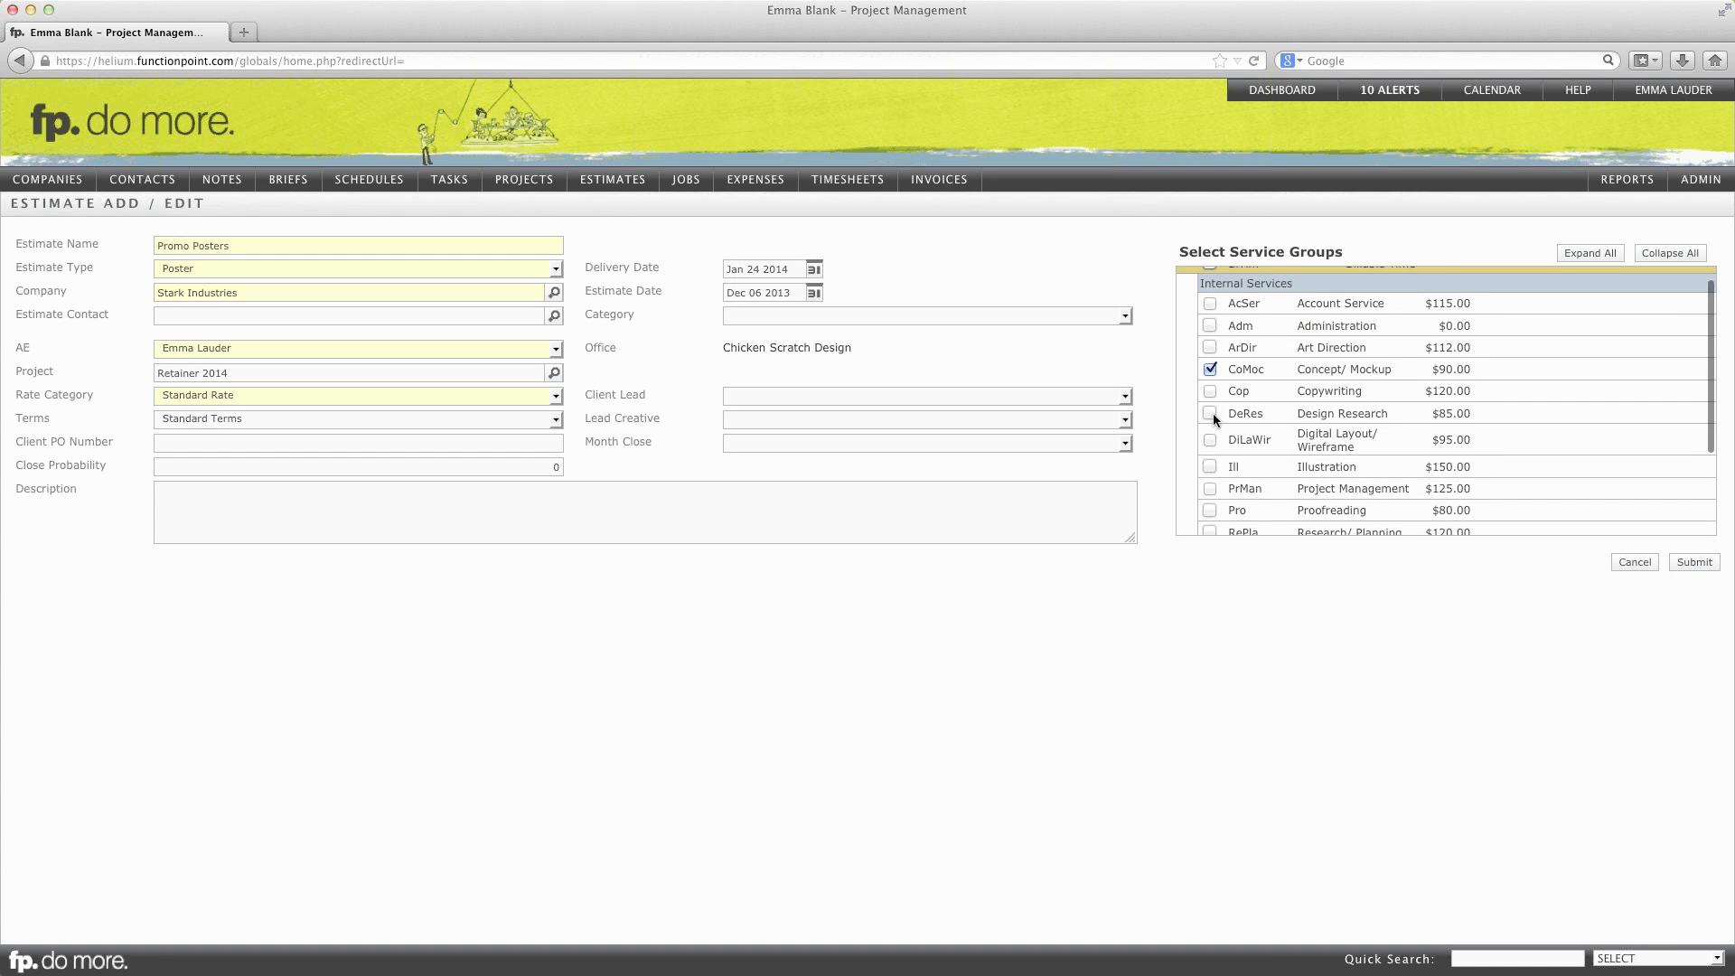
click(1210, 413)
scroll(1212, 443, down, 3)
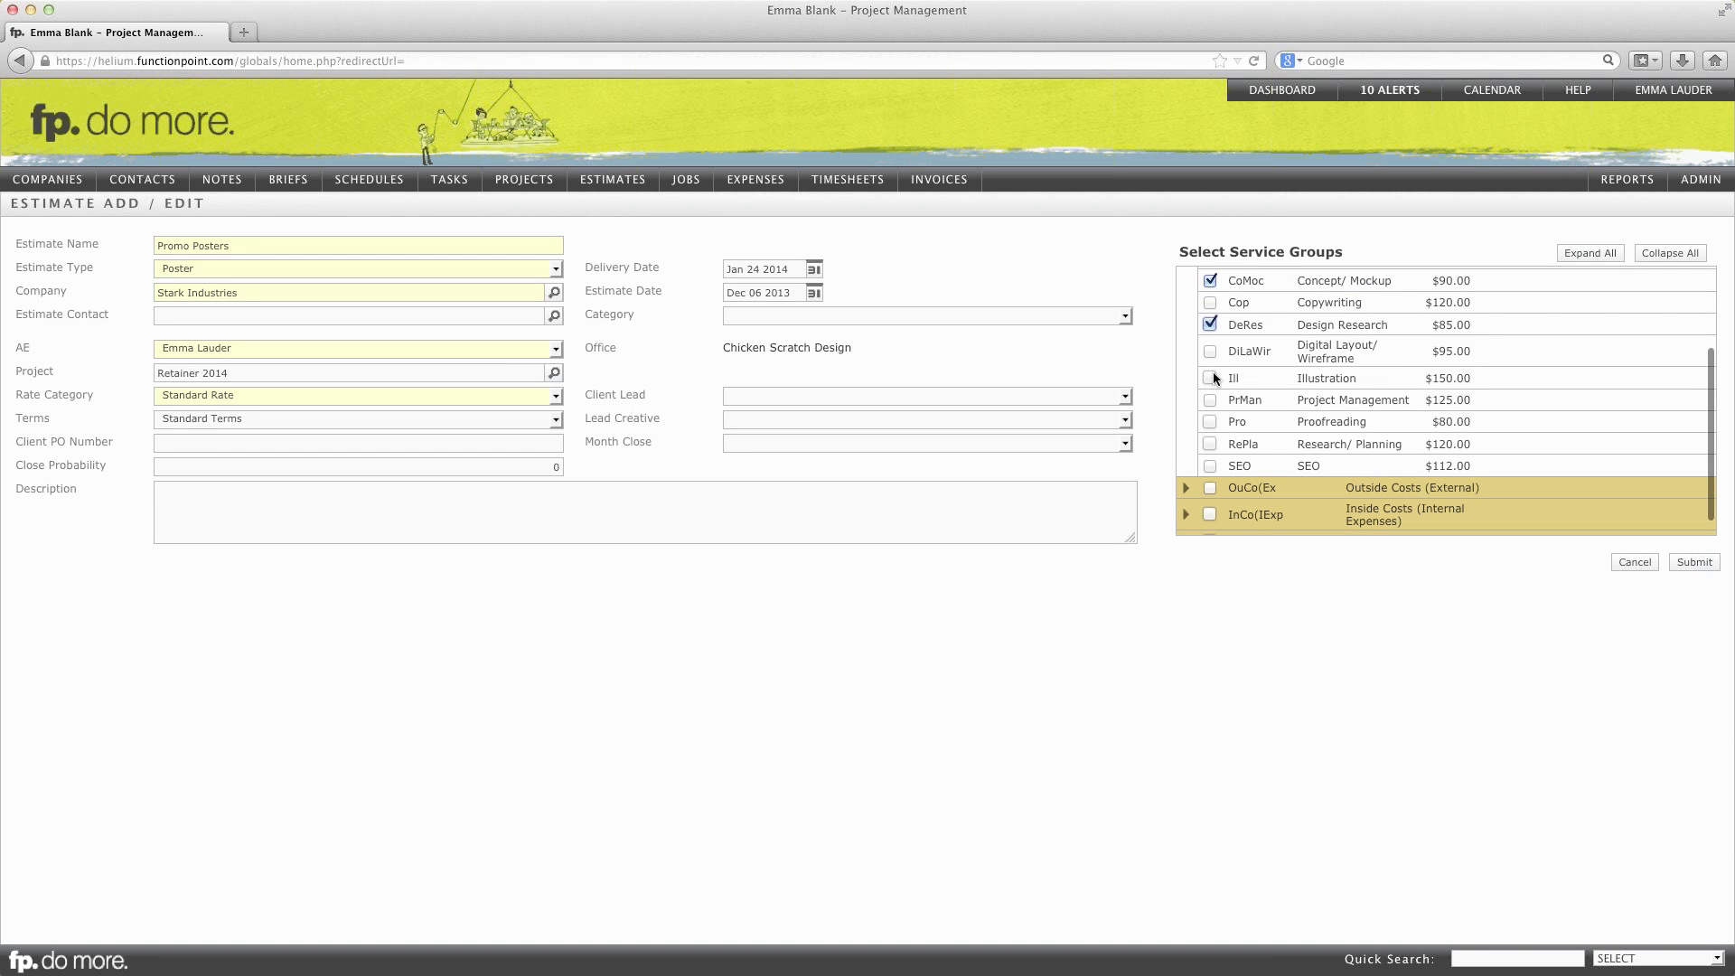
click(1693, 561)
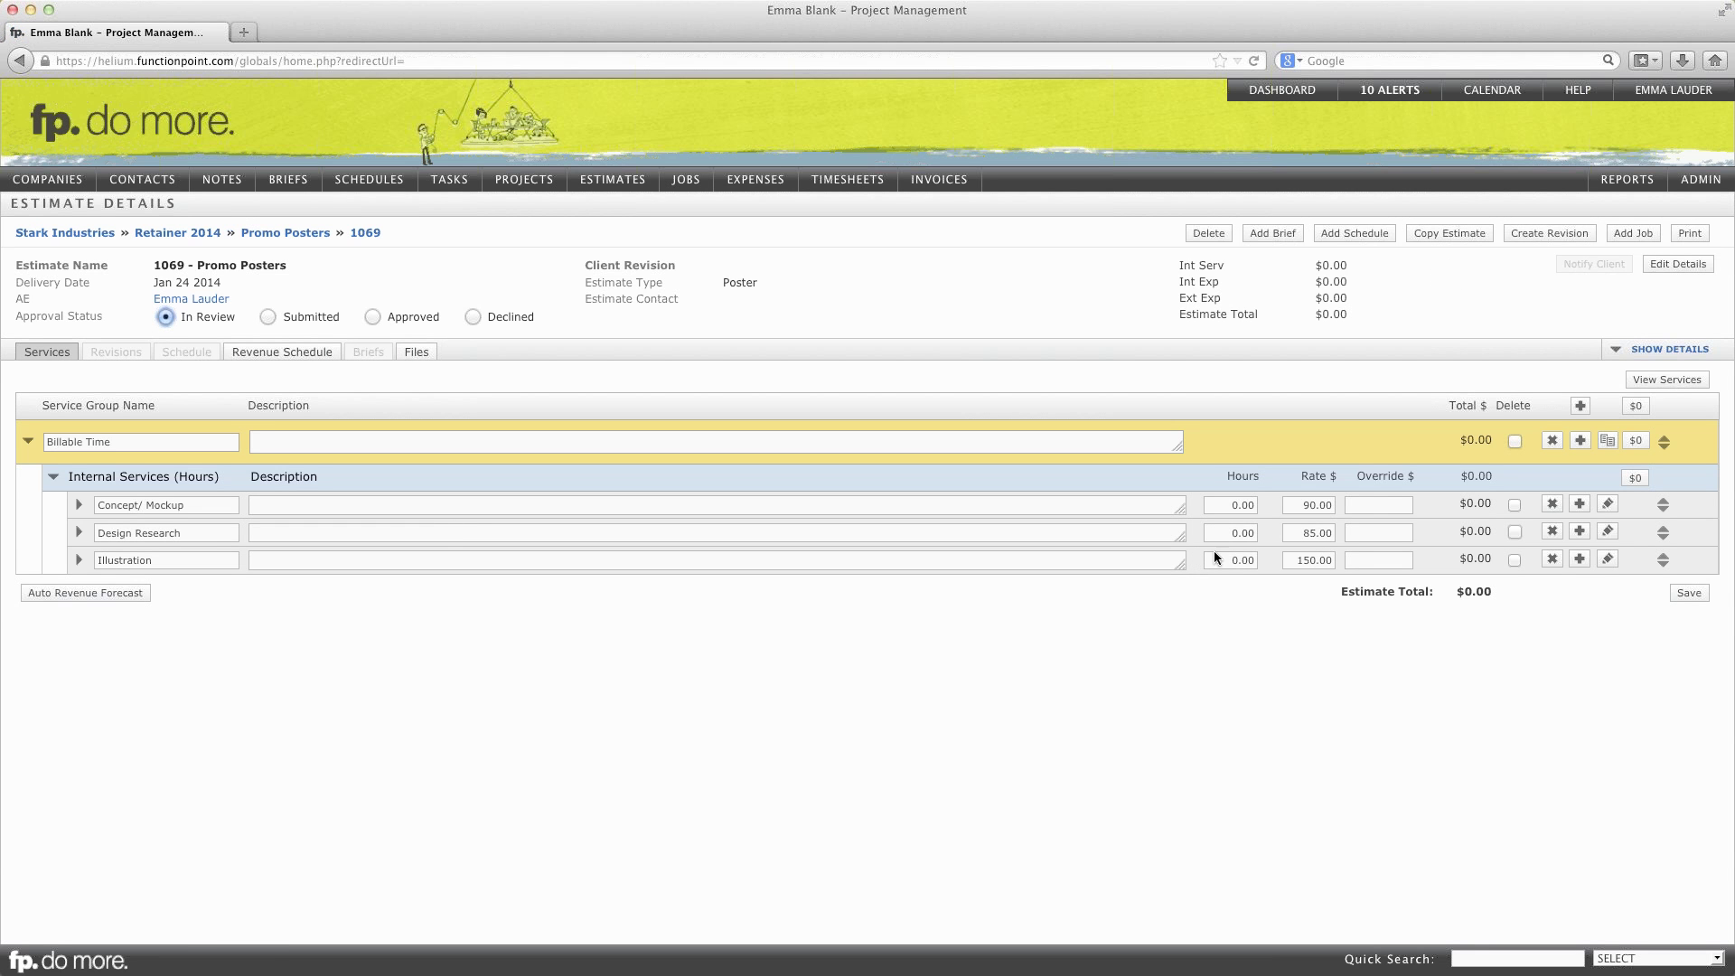
Step: Enter 5, 6 and 4 hours for Concept/ Mockup, Design Research and Illustration, then save ($1,560.00)
click(1224, 505)
text(5)
click(1226, 534)
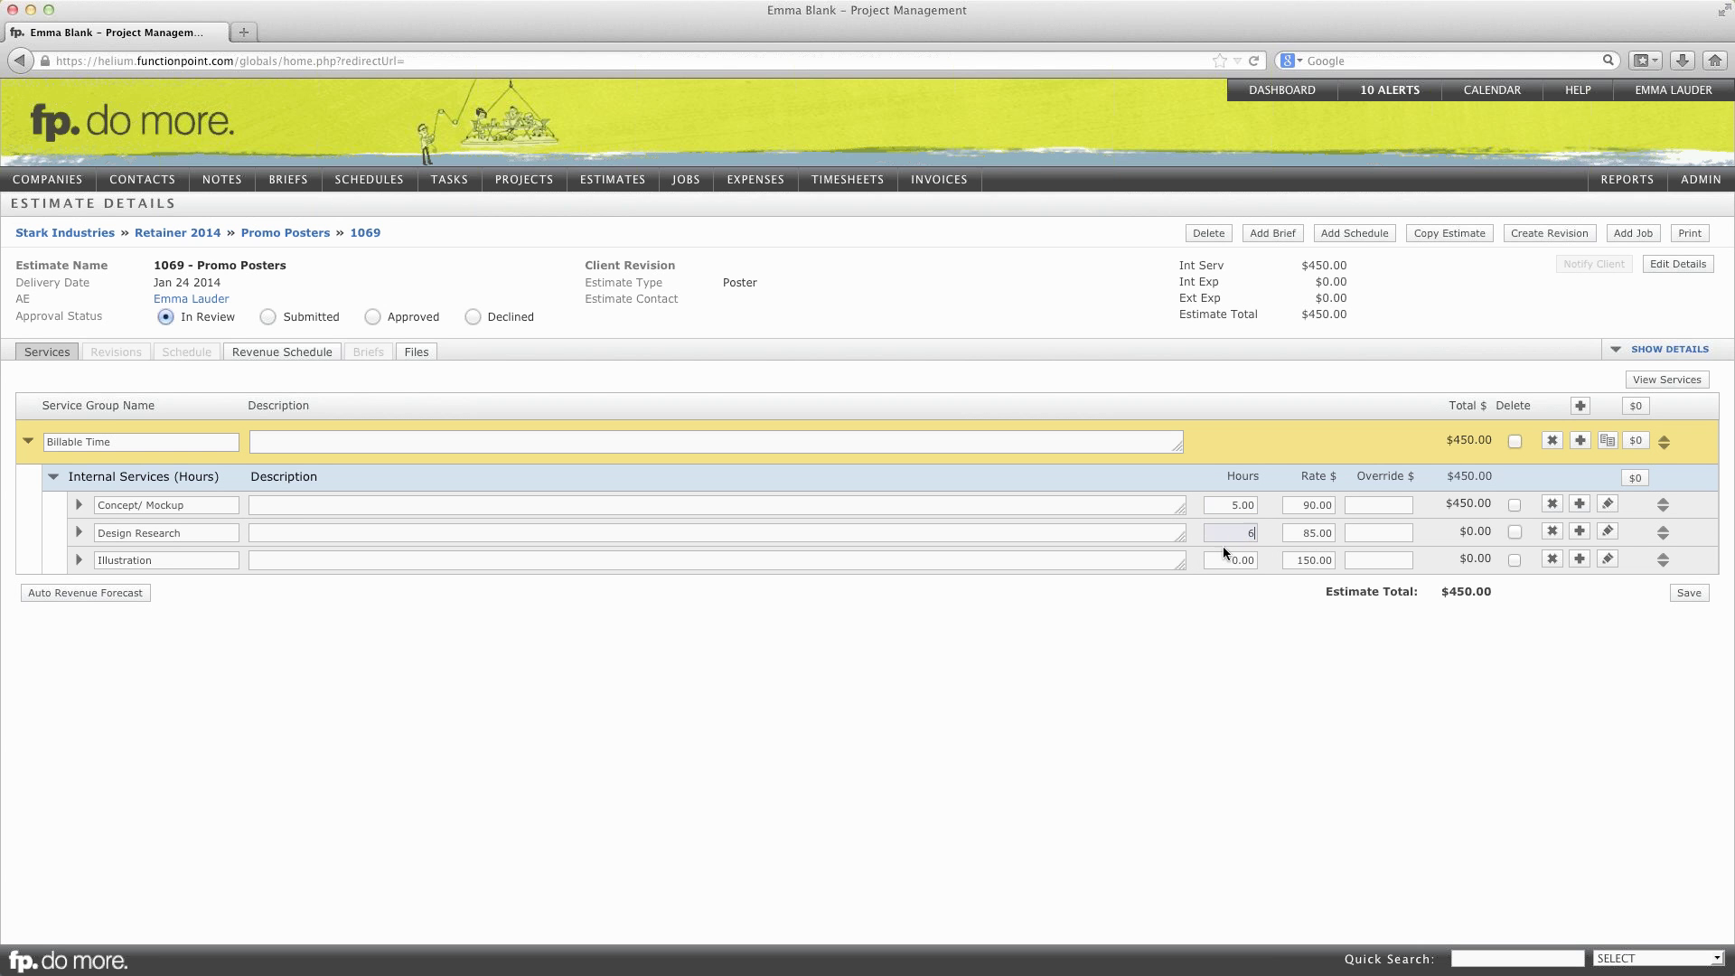
text(6)
click(1220, 562)
text(12)
click(1360, 652)
click(1221, 562)
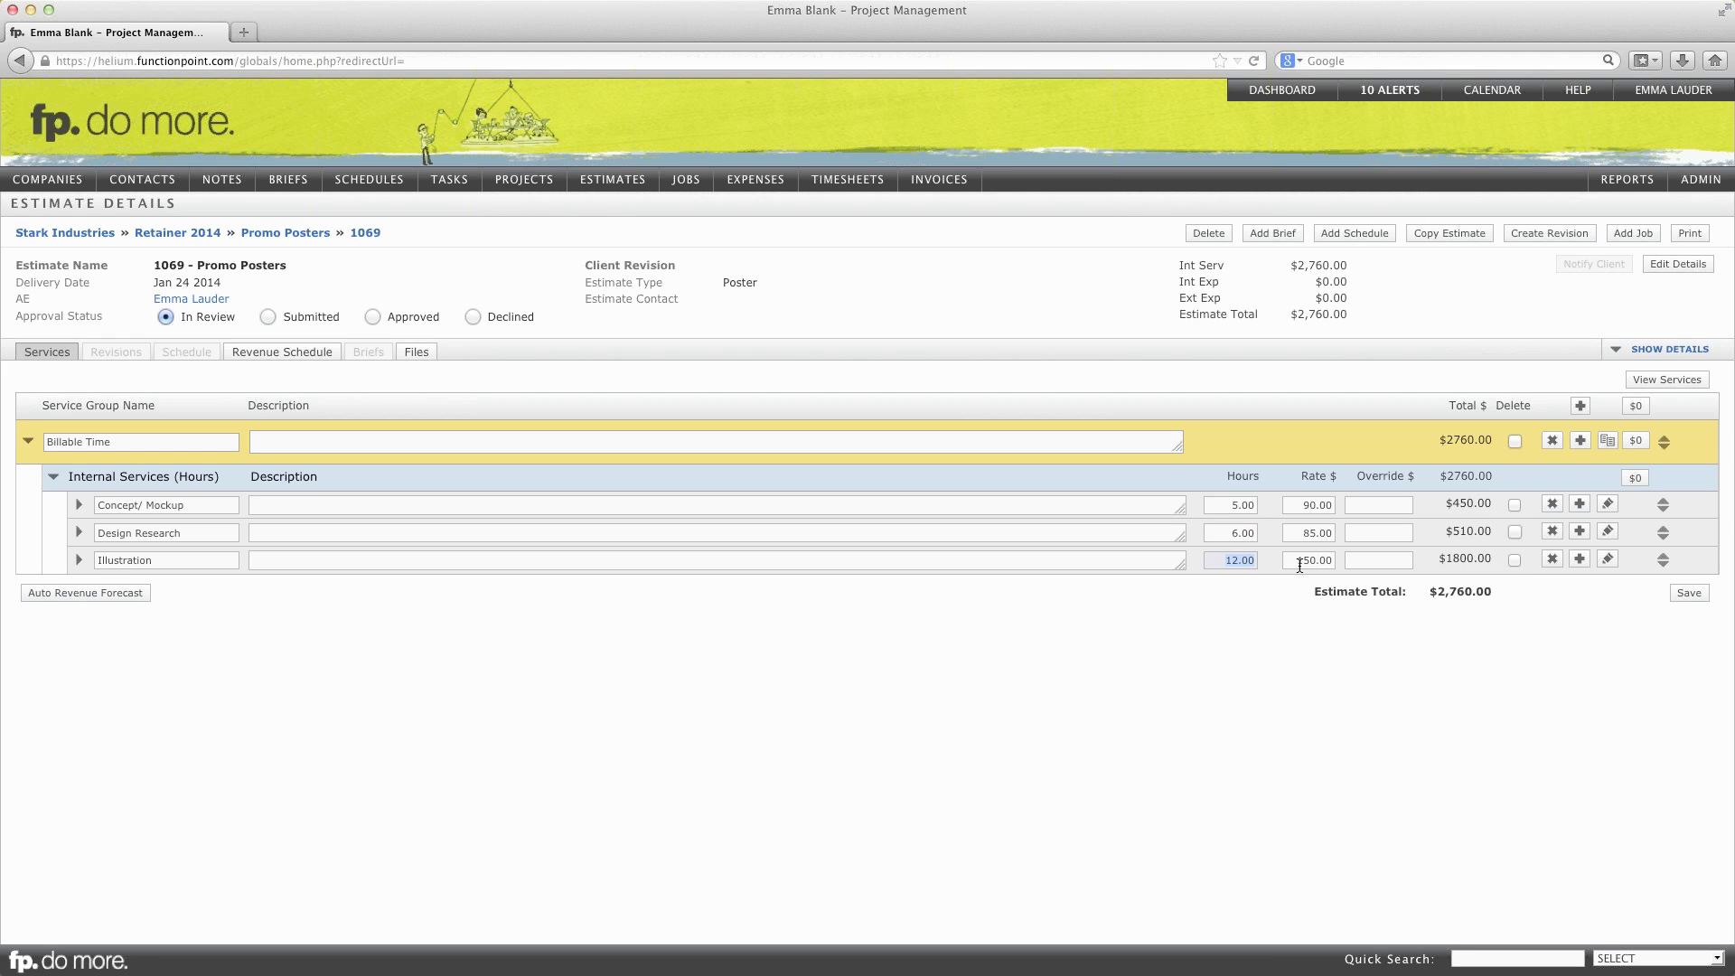
text(4)
key(Tab)
click(1689, 597)
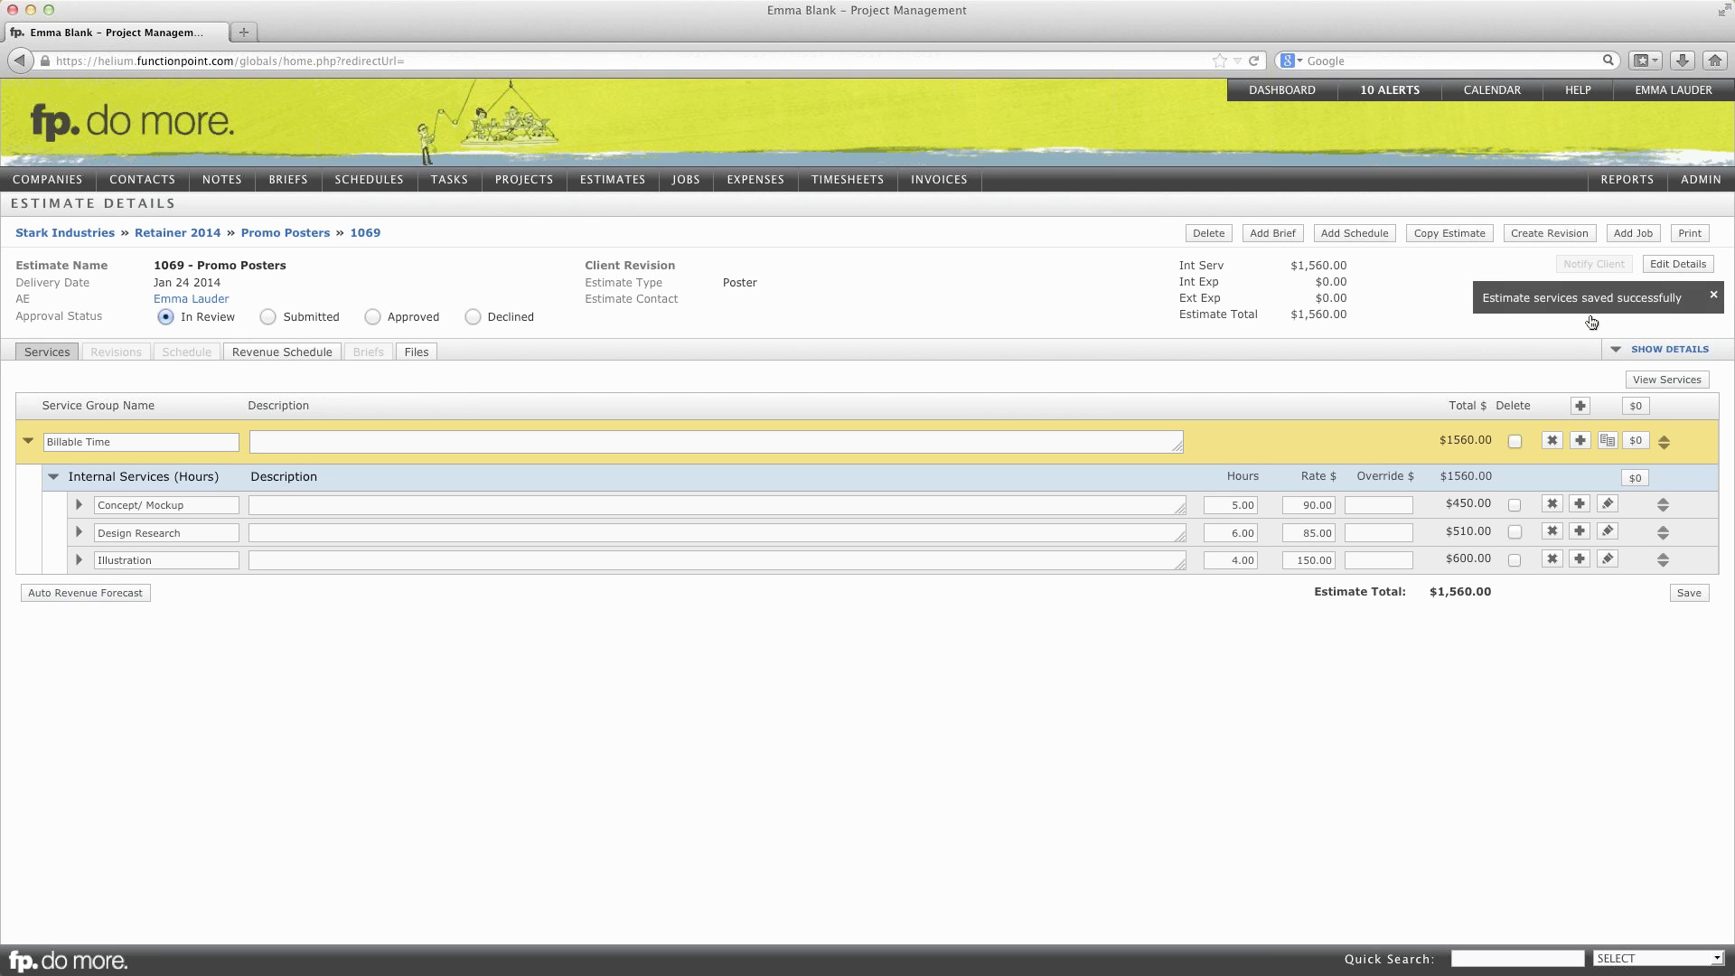
Step: Convert Promo Posters into job 1069, then open Billing Job 1068 from Retainer 2014's jobs
click(1642, 236)
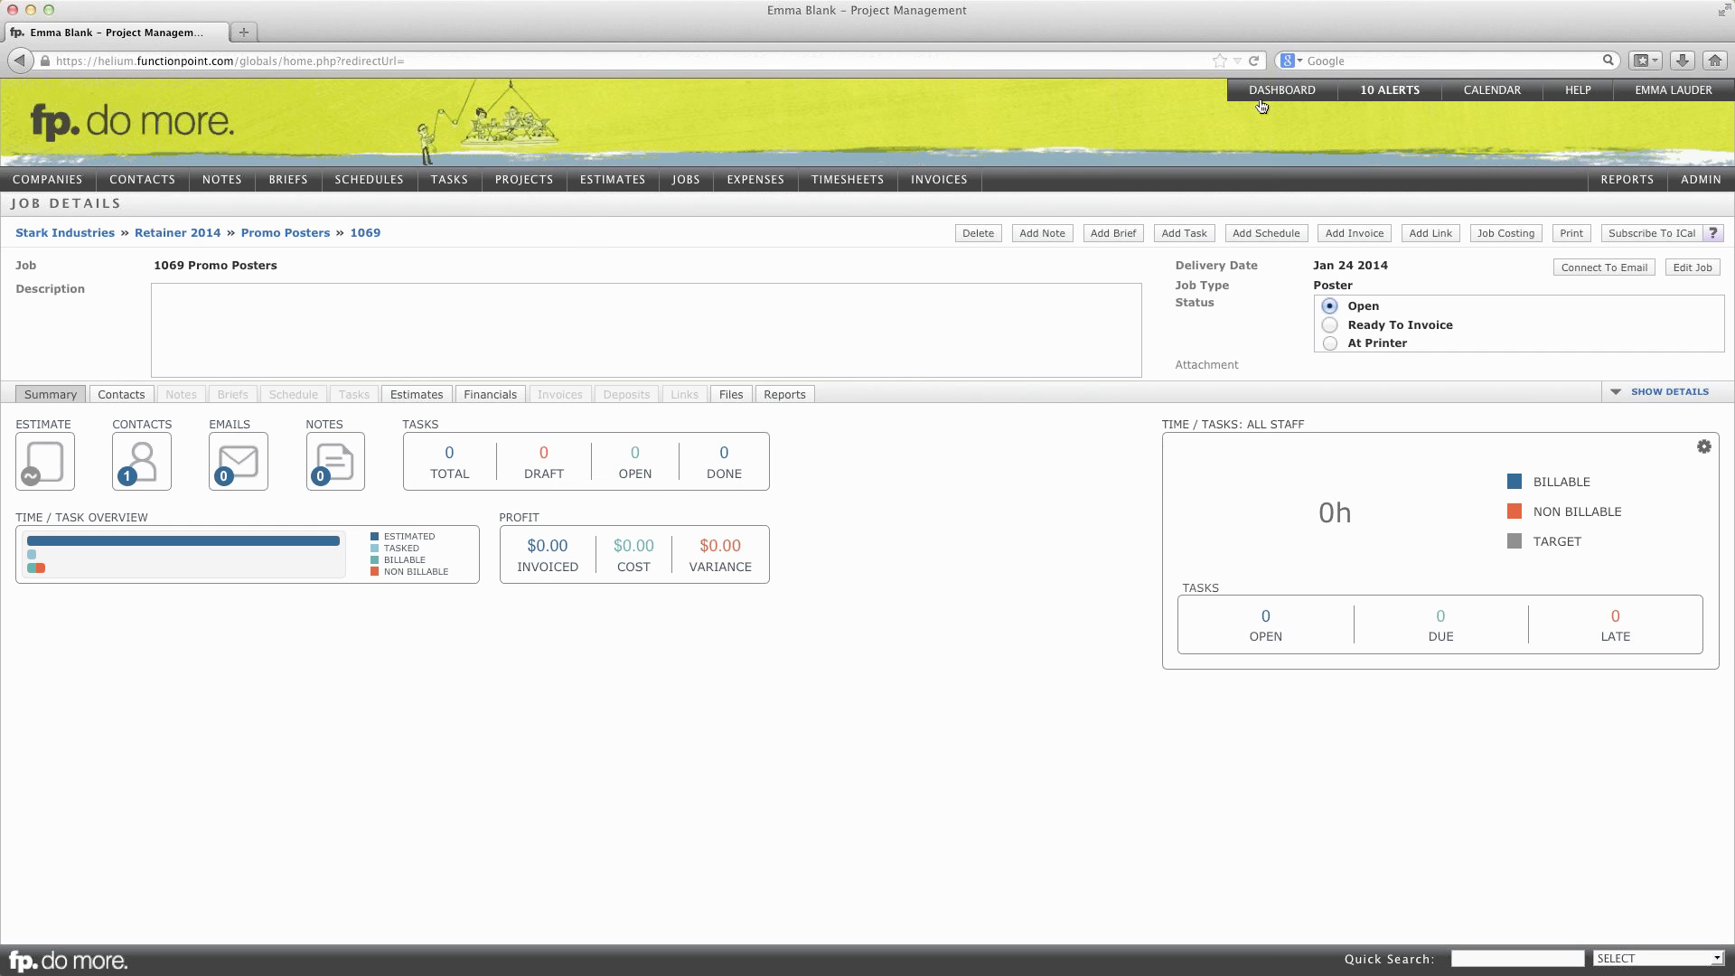
click(179, 235)
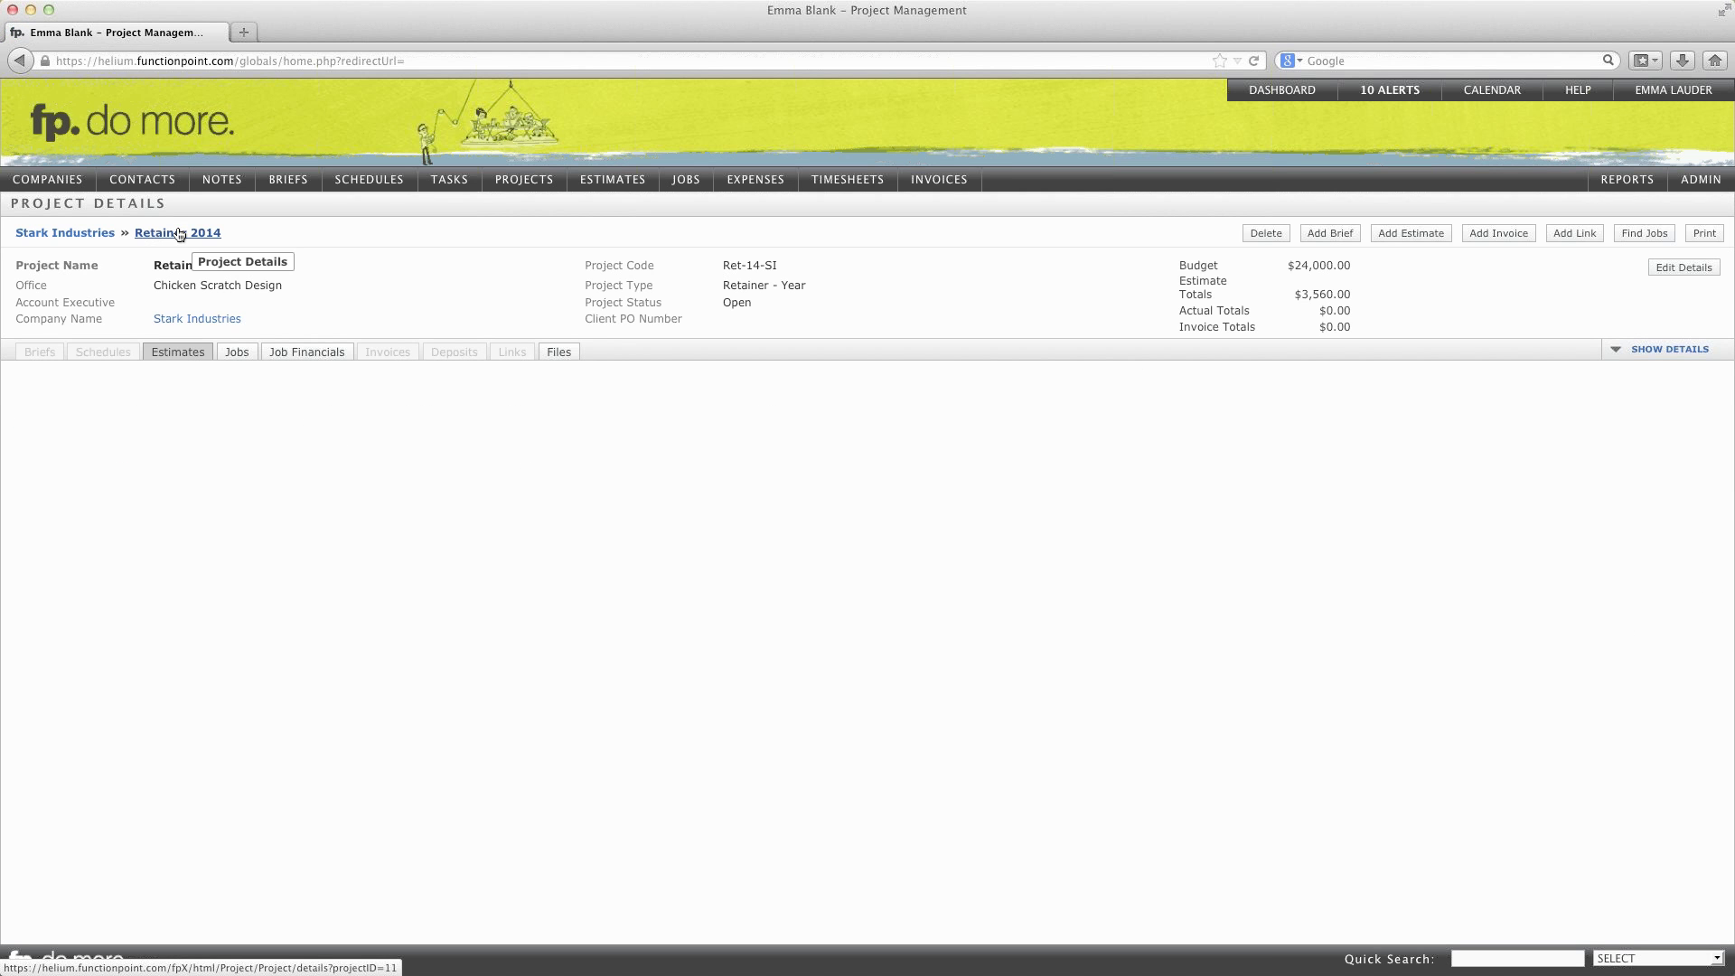
click(238, 354)
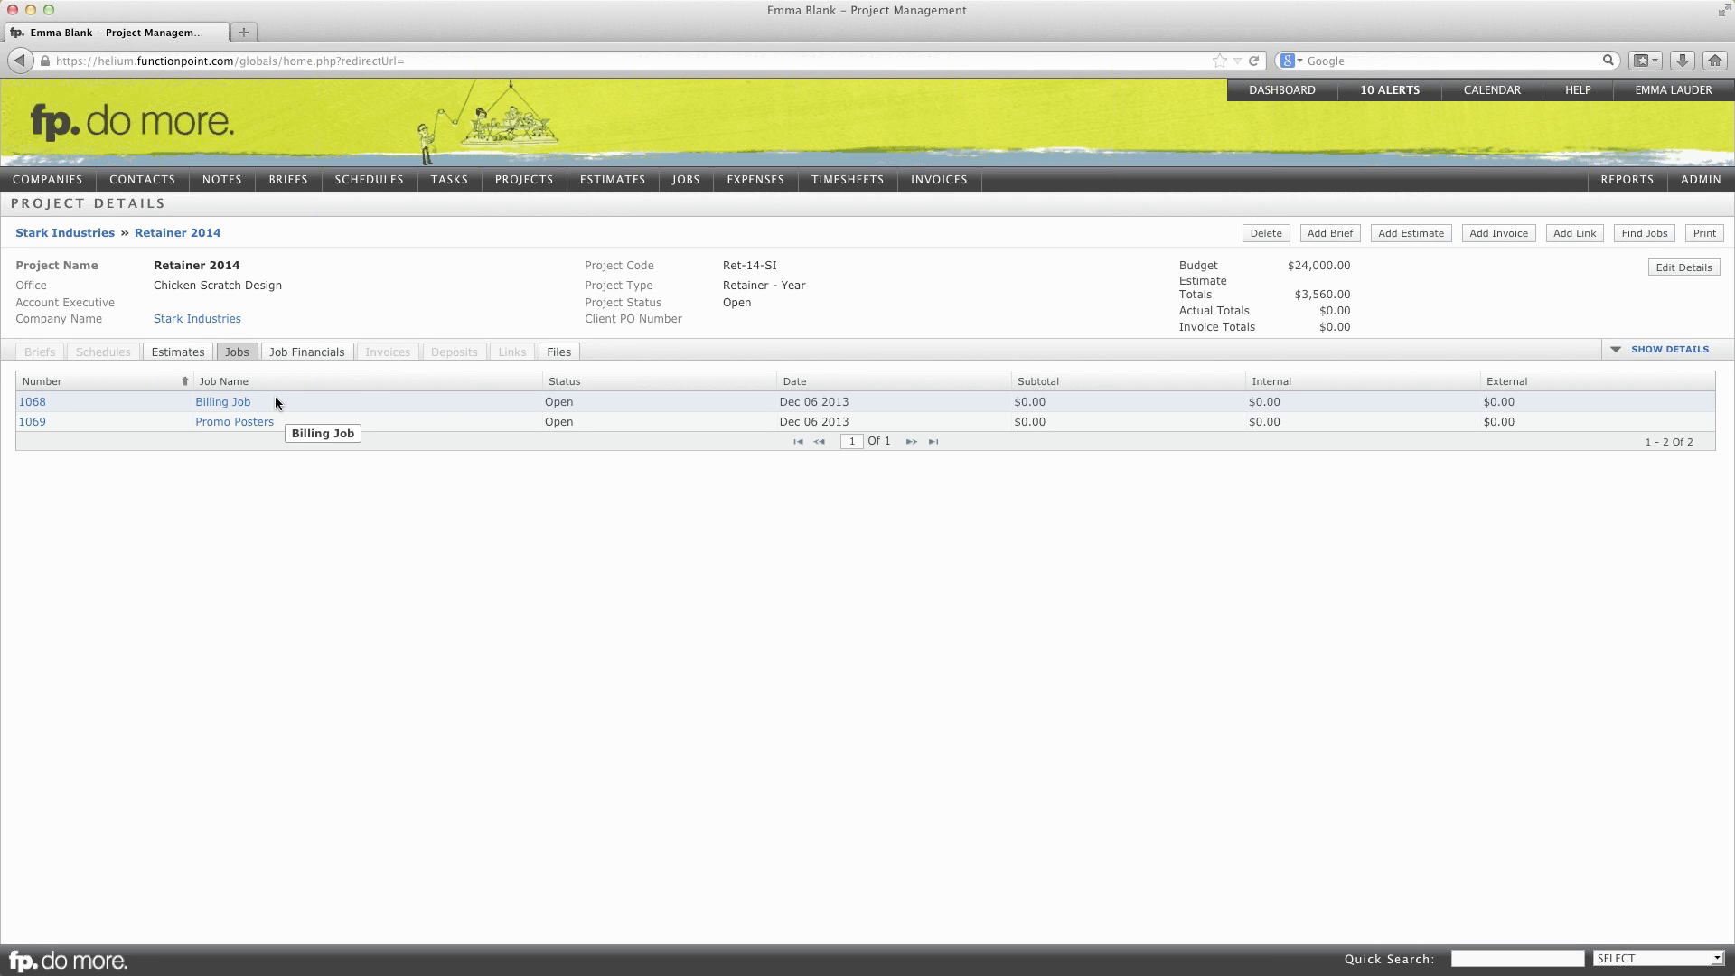
click(222, 403)
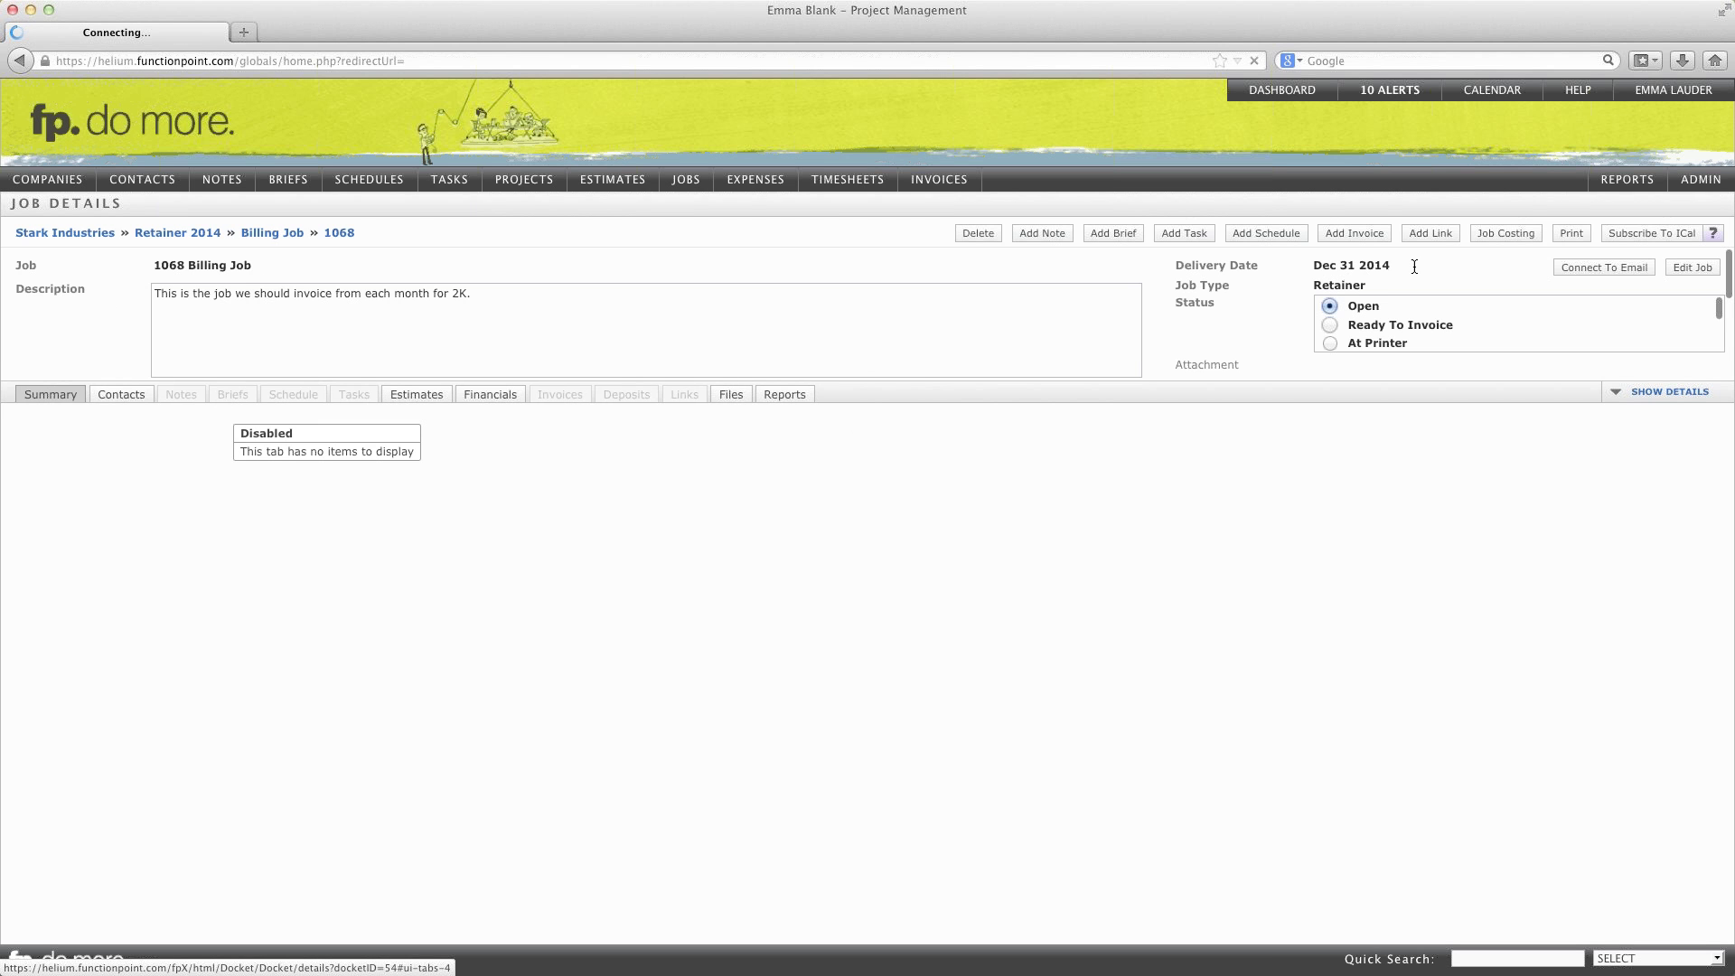
Step: Create and save a $2,000 Interim invoice on the Billing Job with no tax group
click(1343, 235)
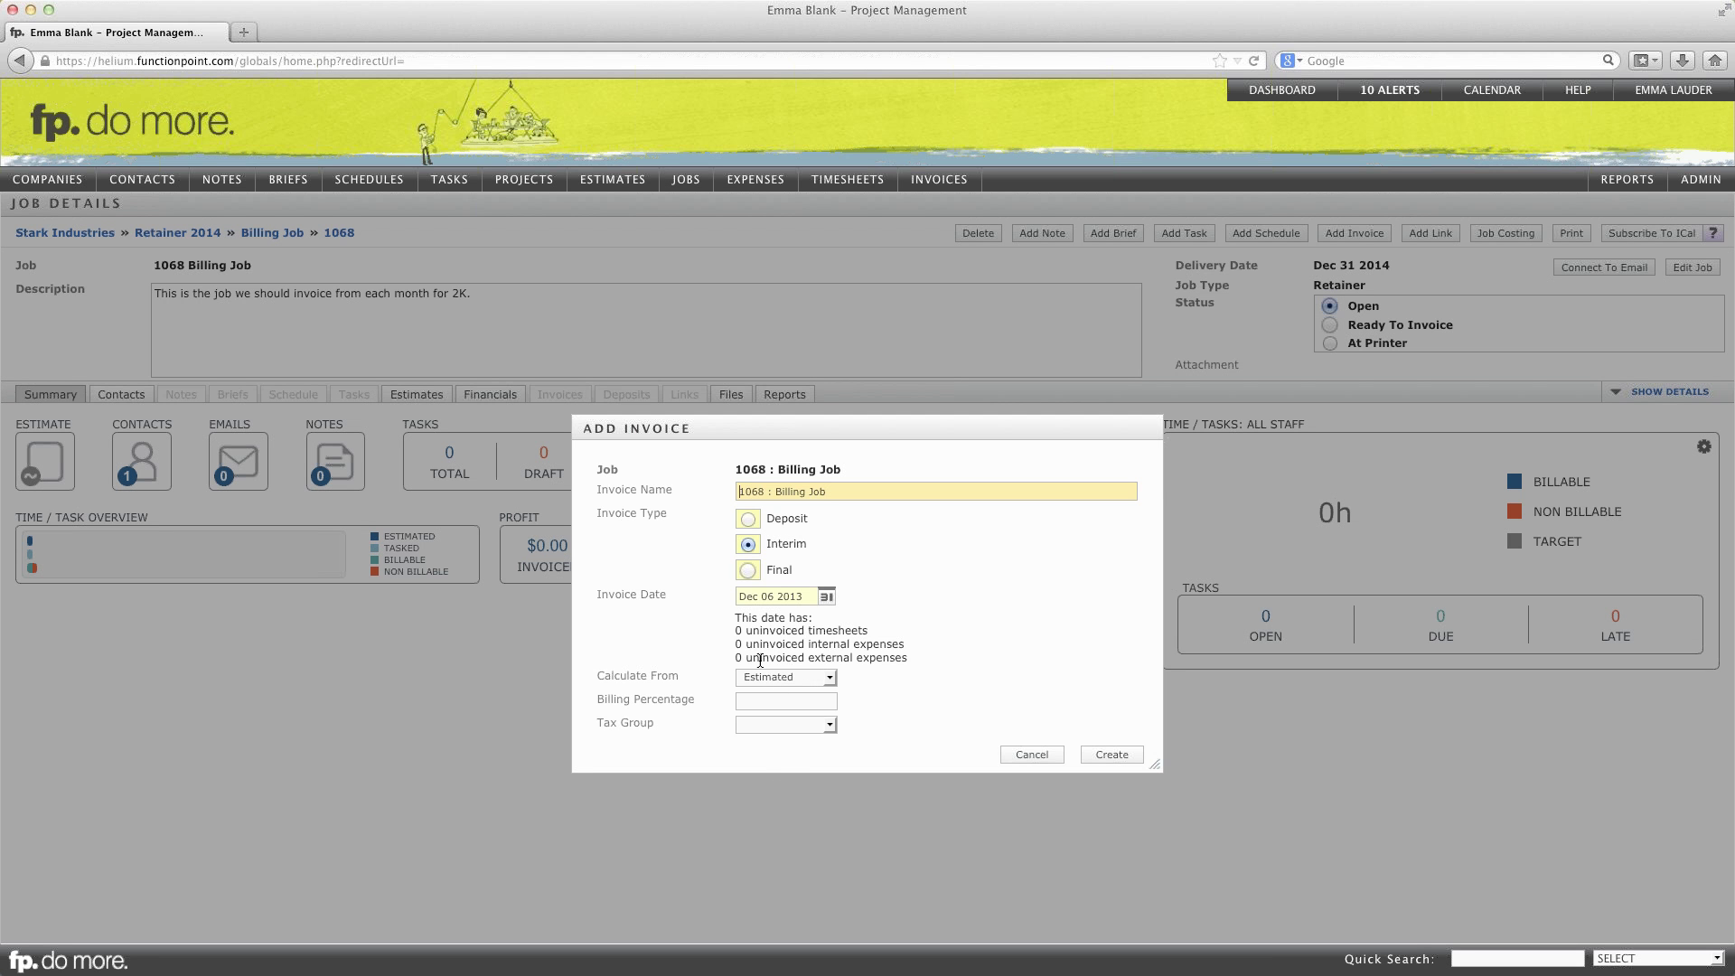
click(807, 728)
click(805, 731)
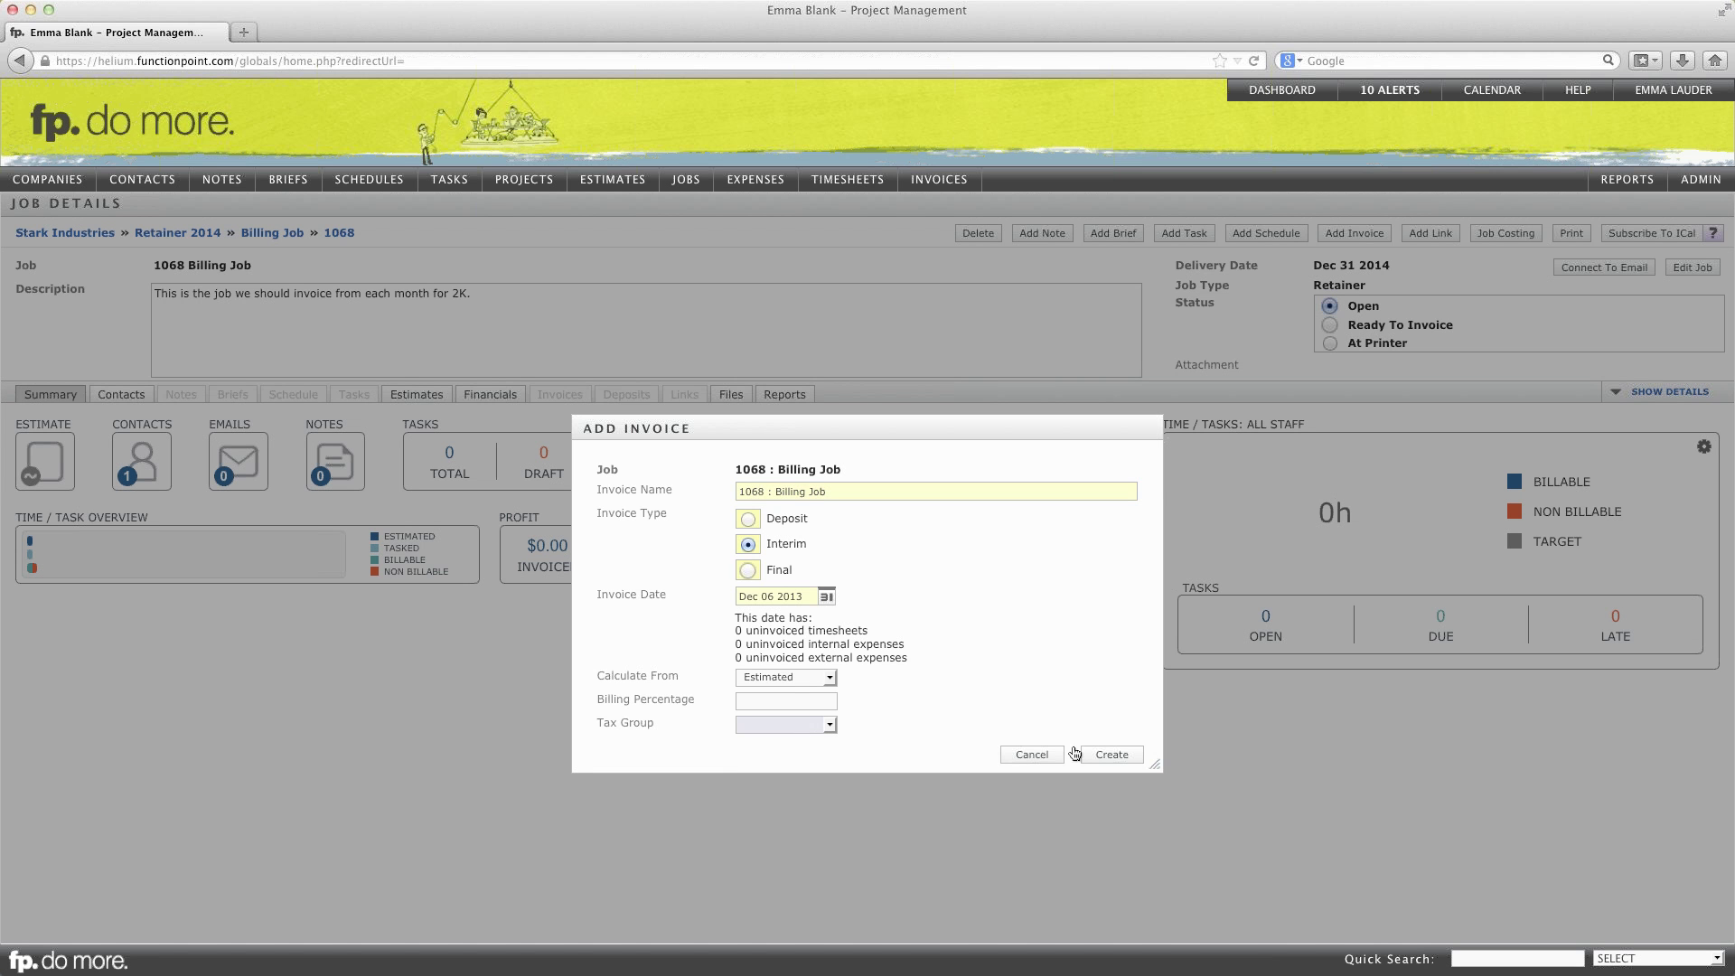
click(1111, 755)
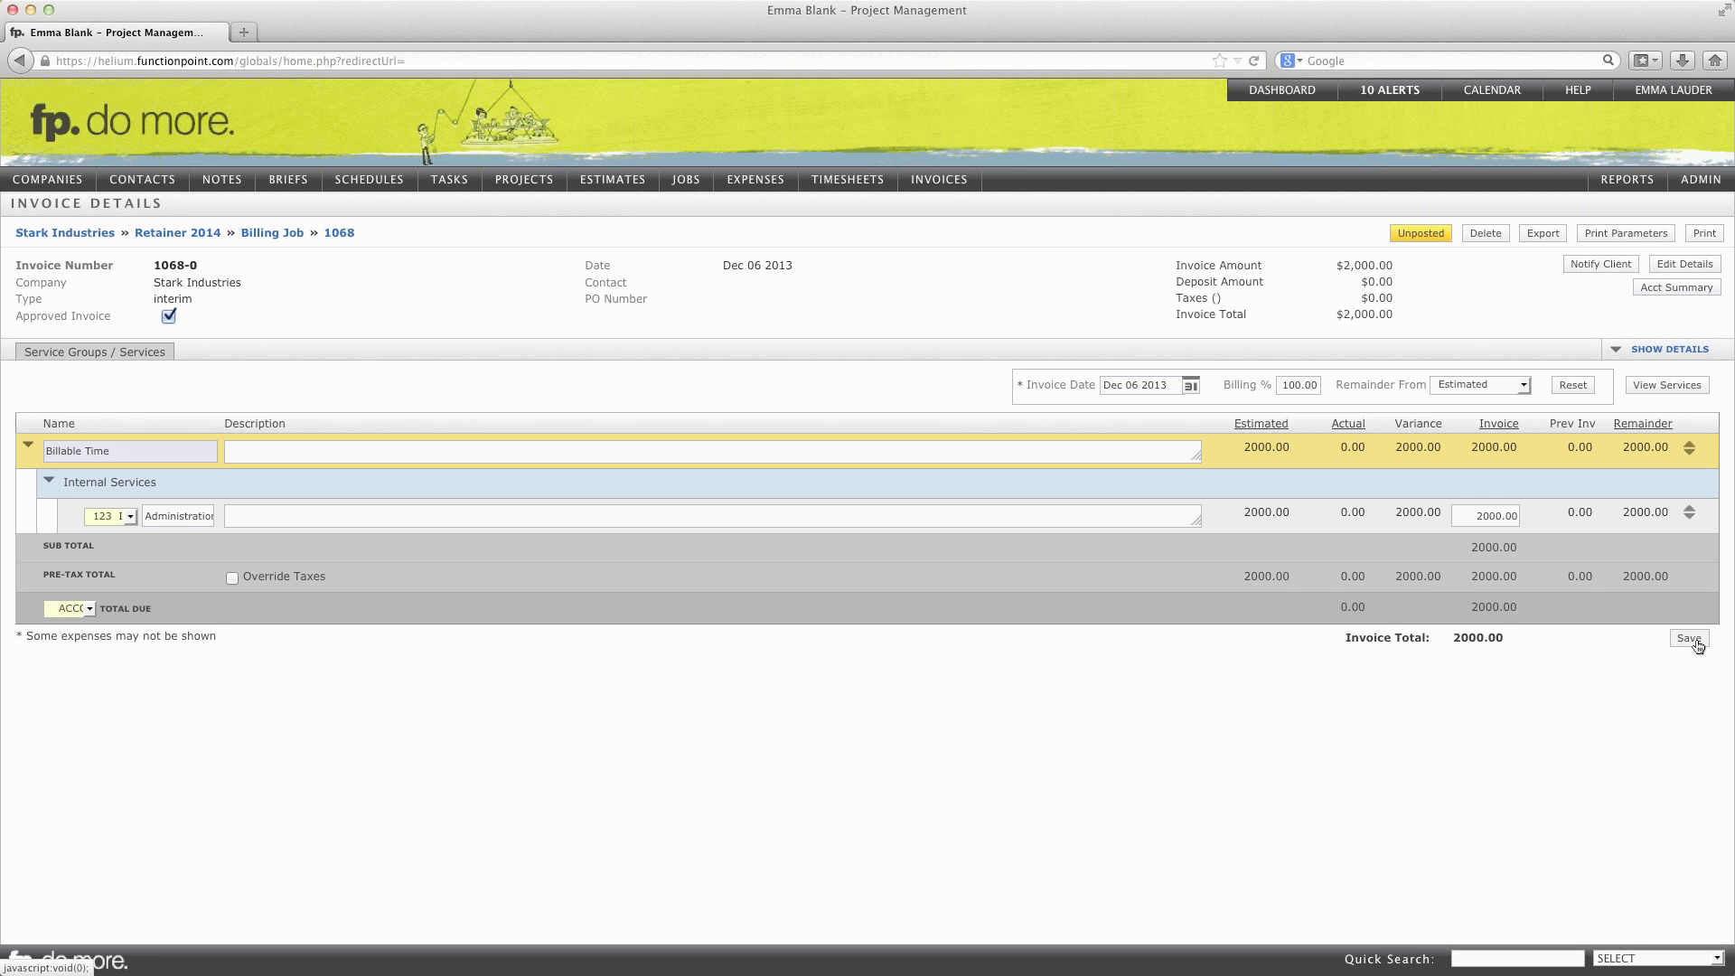
click(1689, 639)
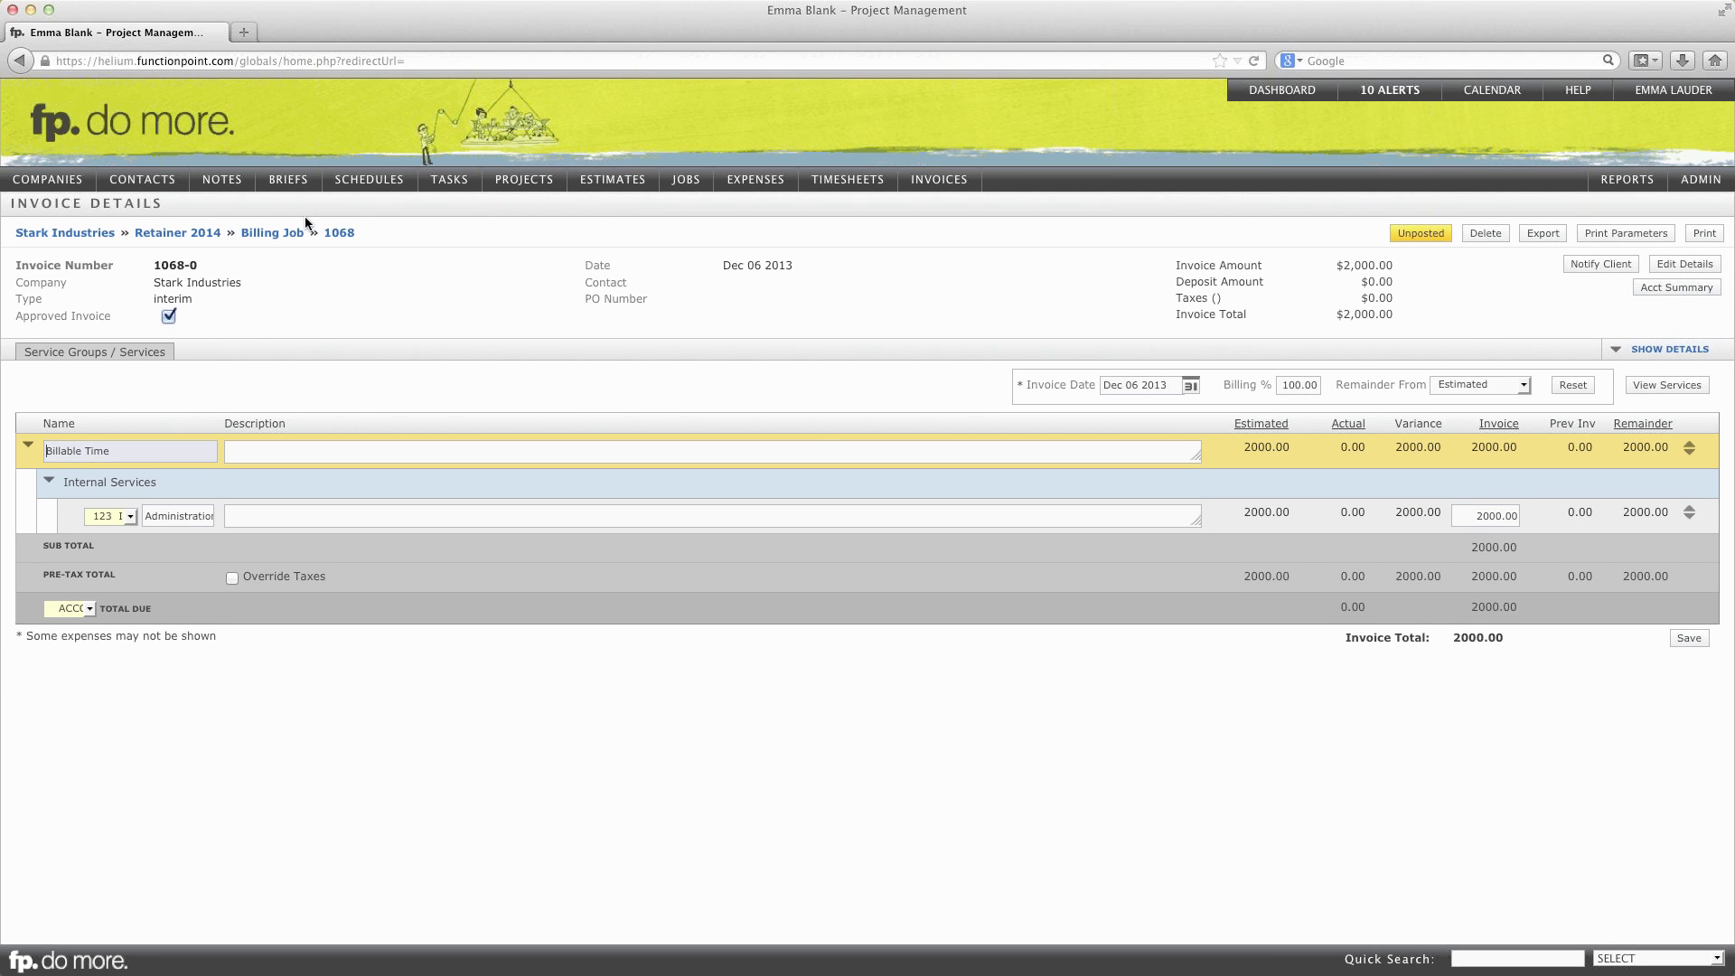
click(185, 233)
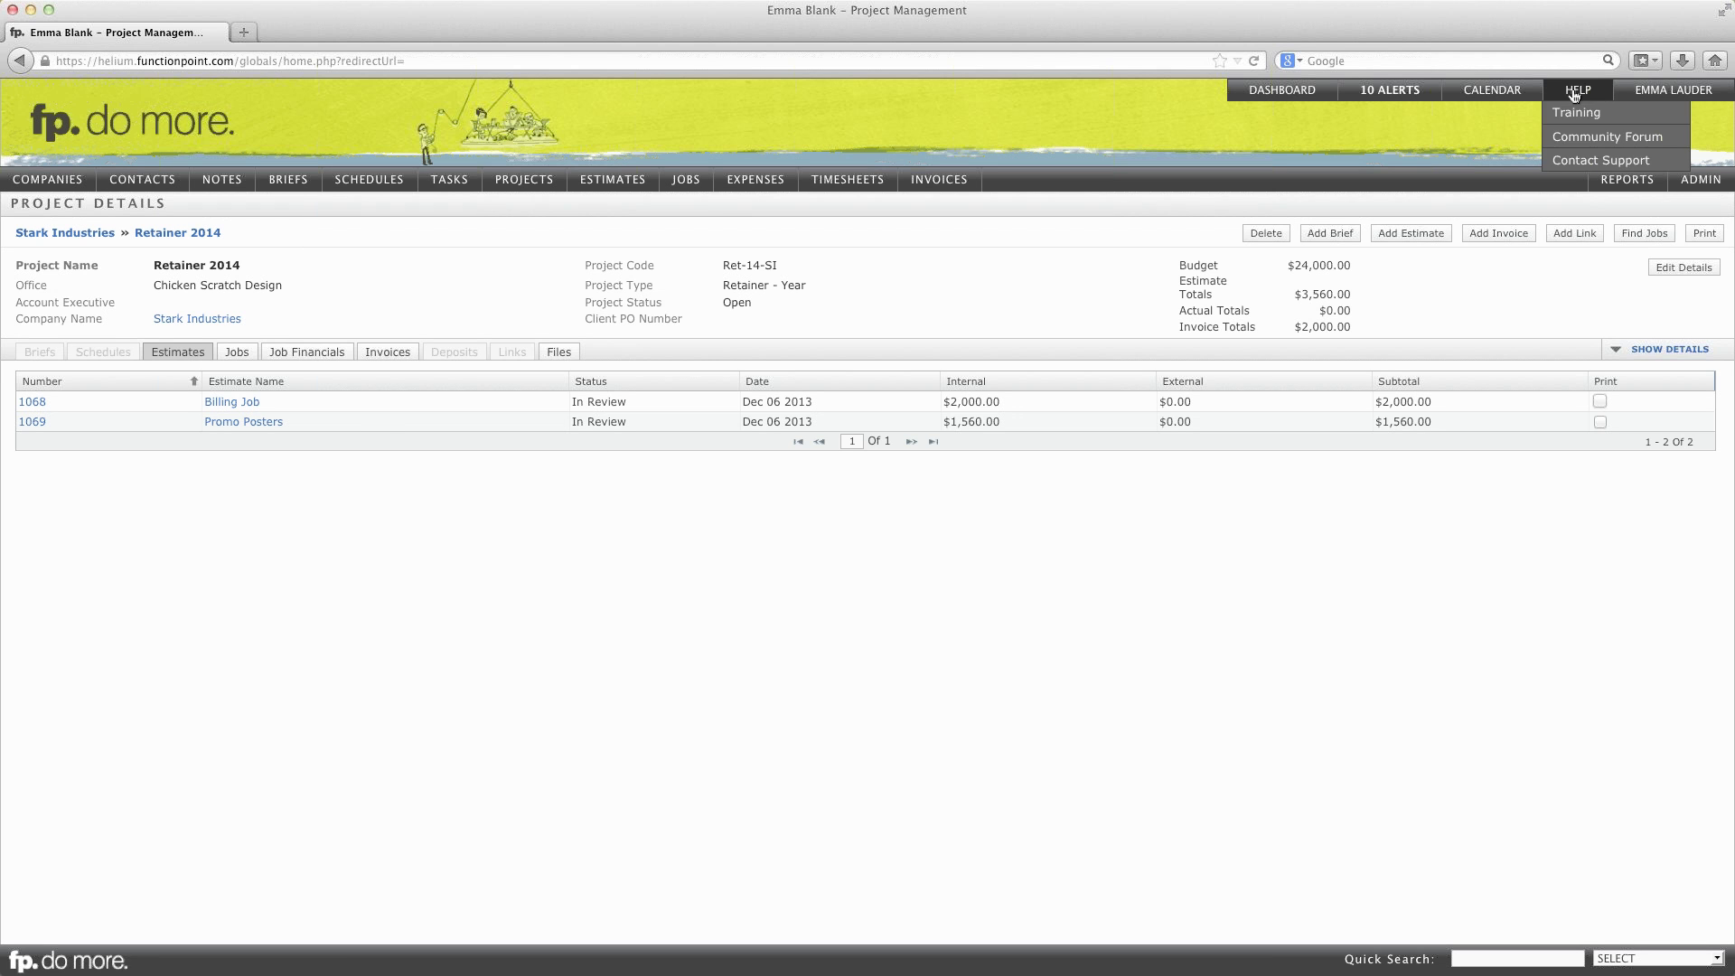
Step: Open the fp. Library via HELP > Training and scroll to Projects & Retainer Jobs
click(1575, 115)
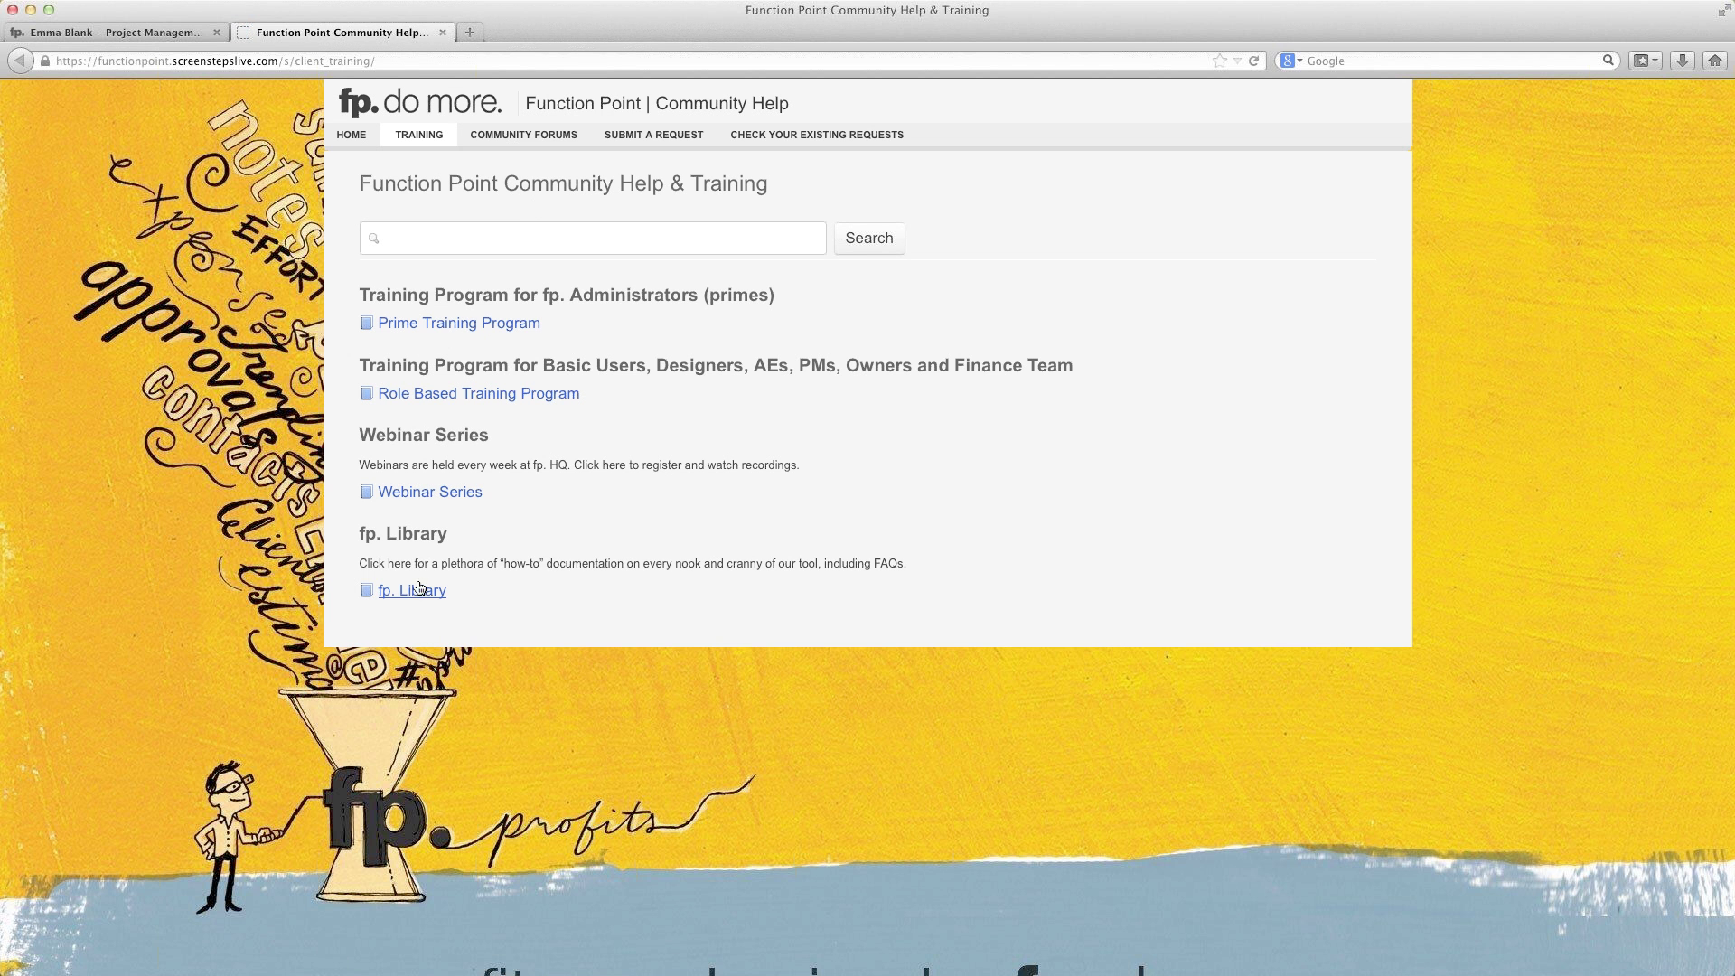
click(415, 592)
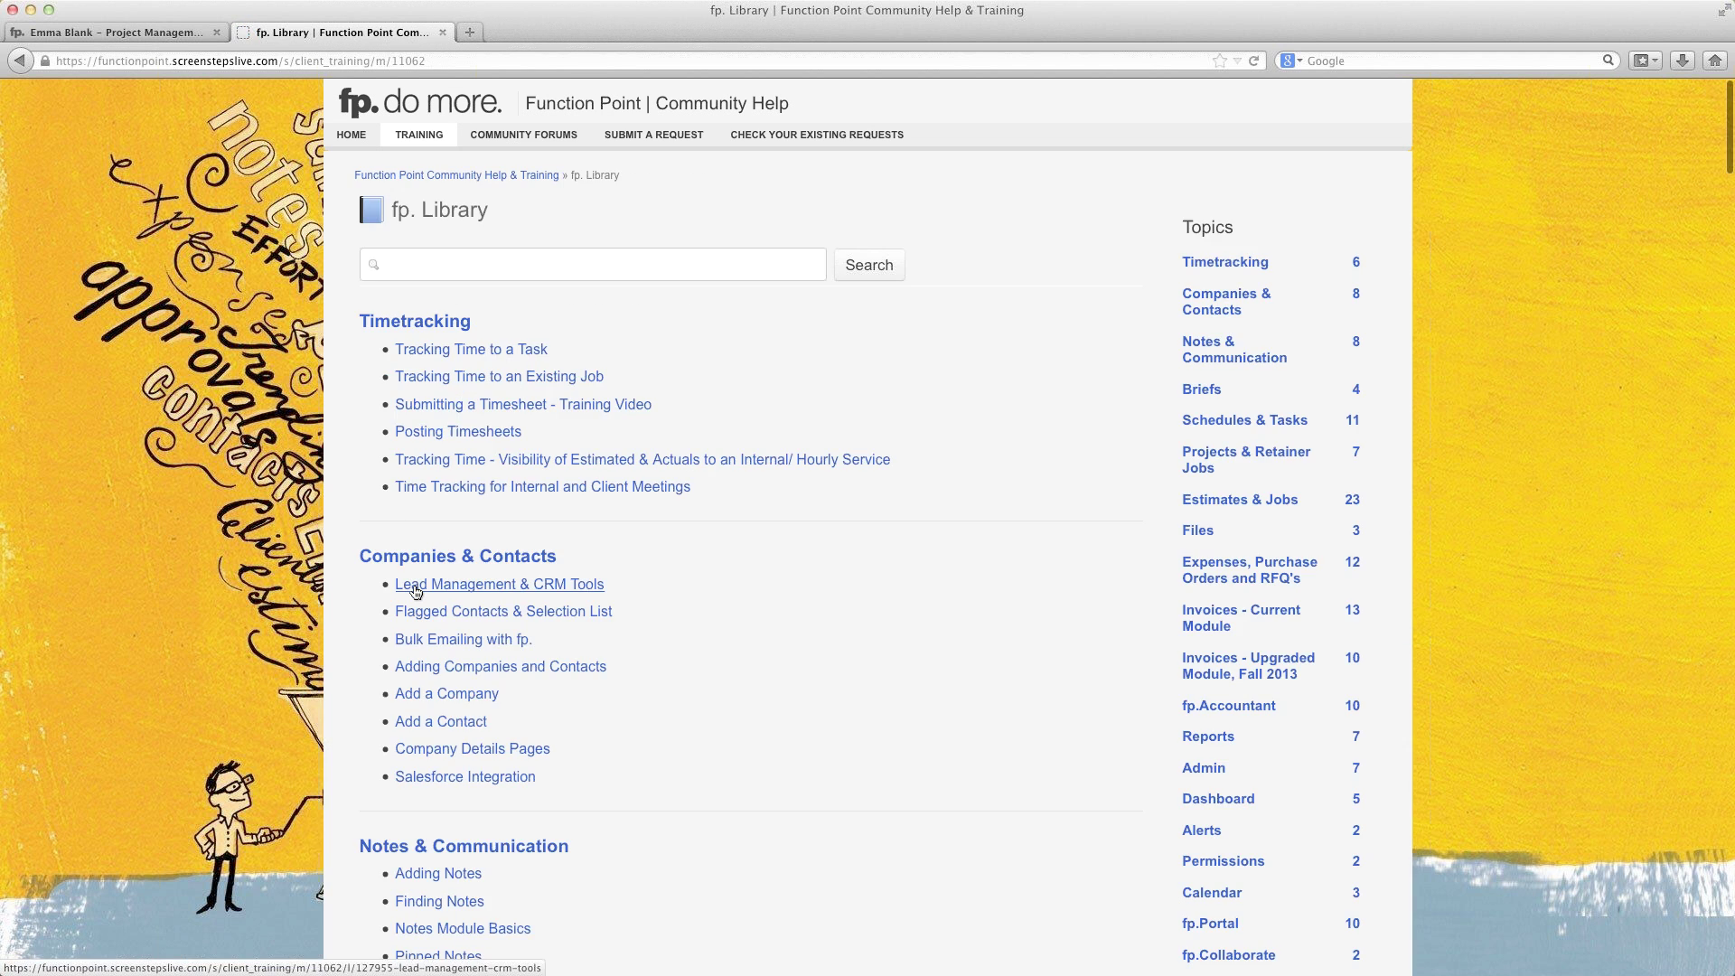
scroll(733, 497, down, 15)
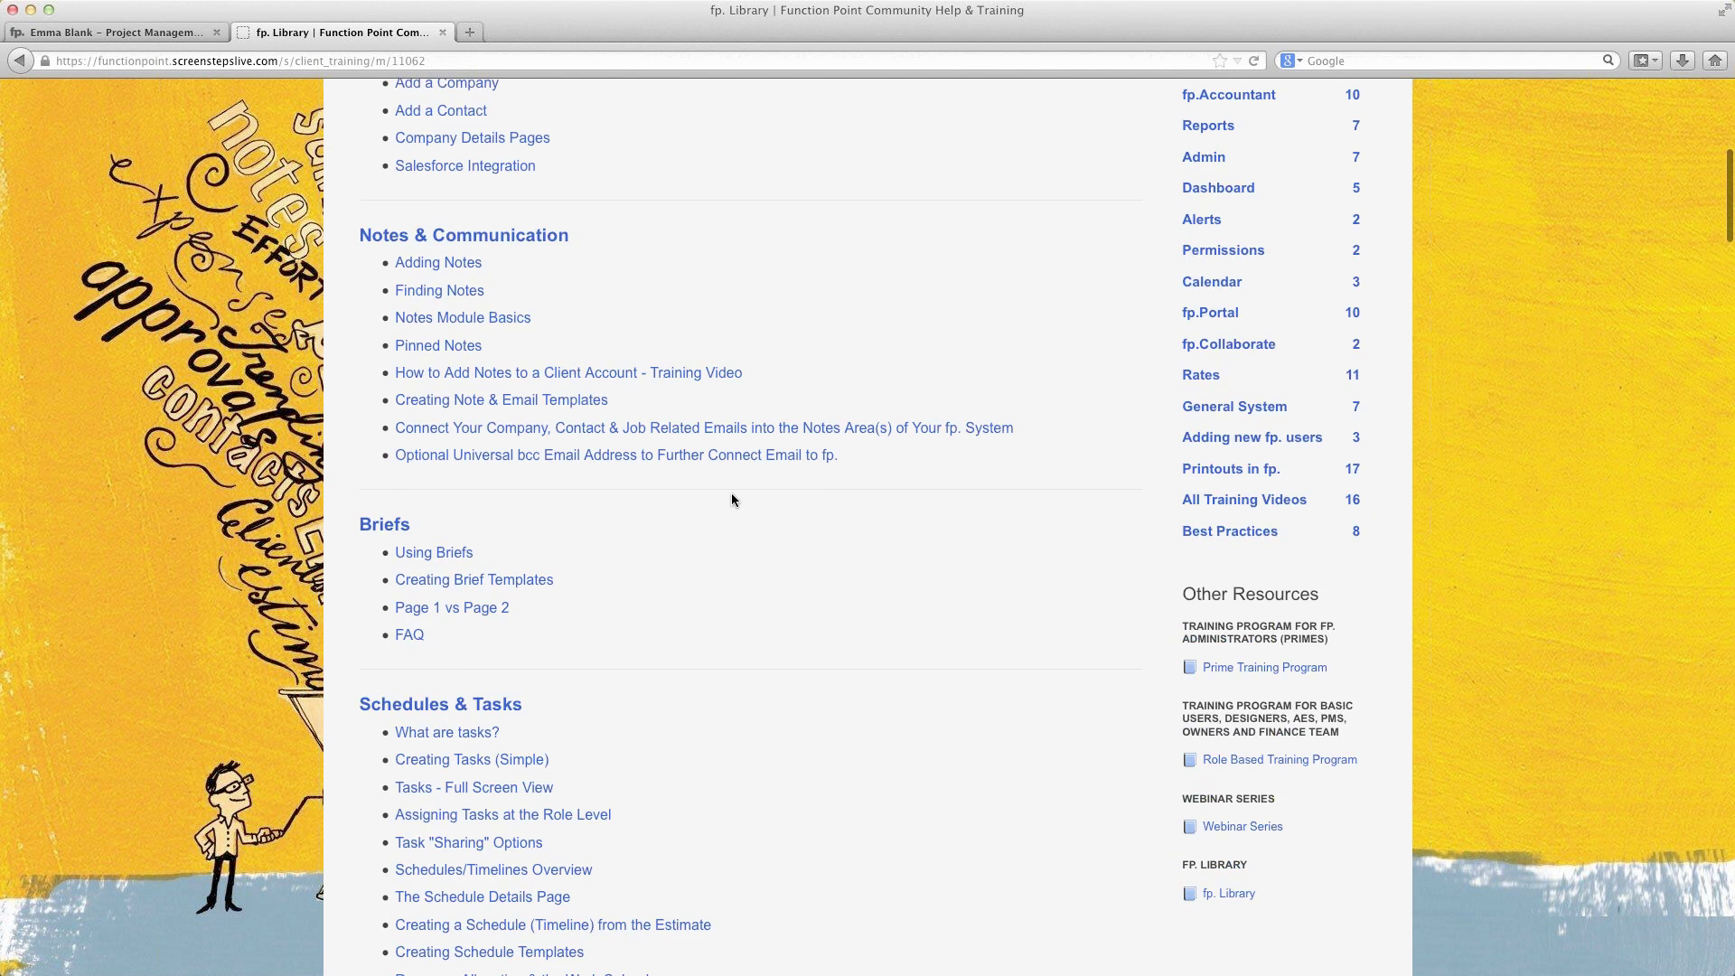